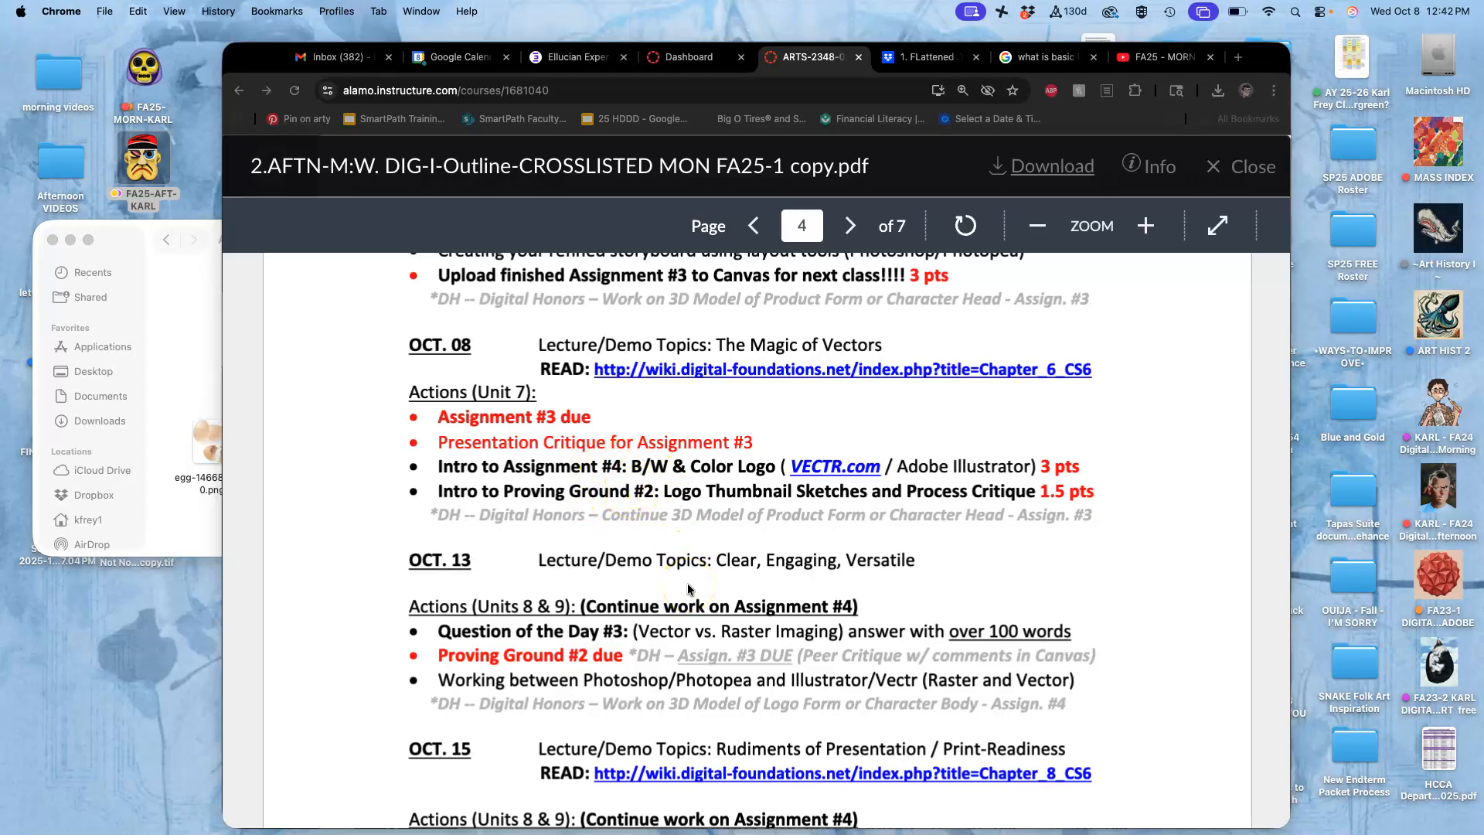
Close the course outline PDF preview to return to the course home page.
left_click(684, 541)
left_click(674, 499)
left_click(1253, 176)
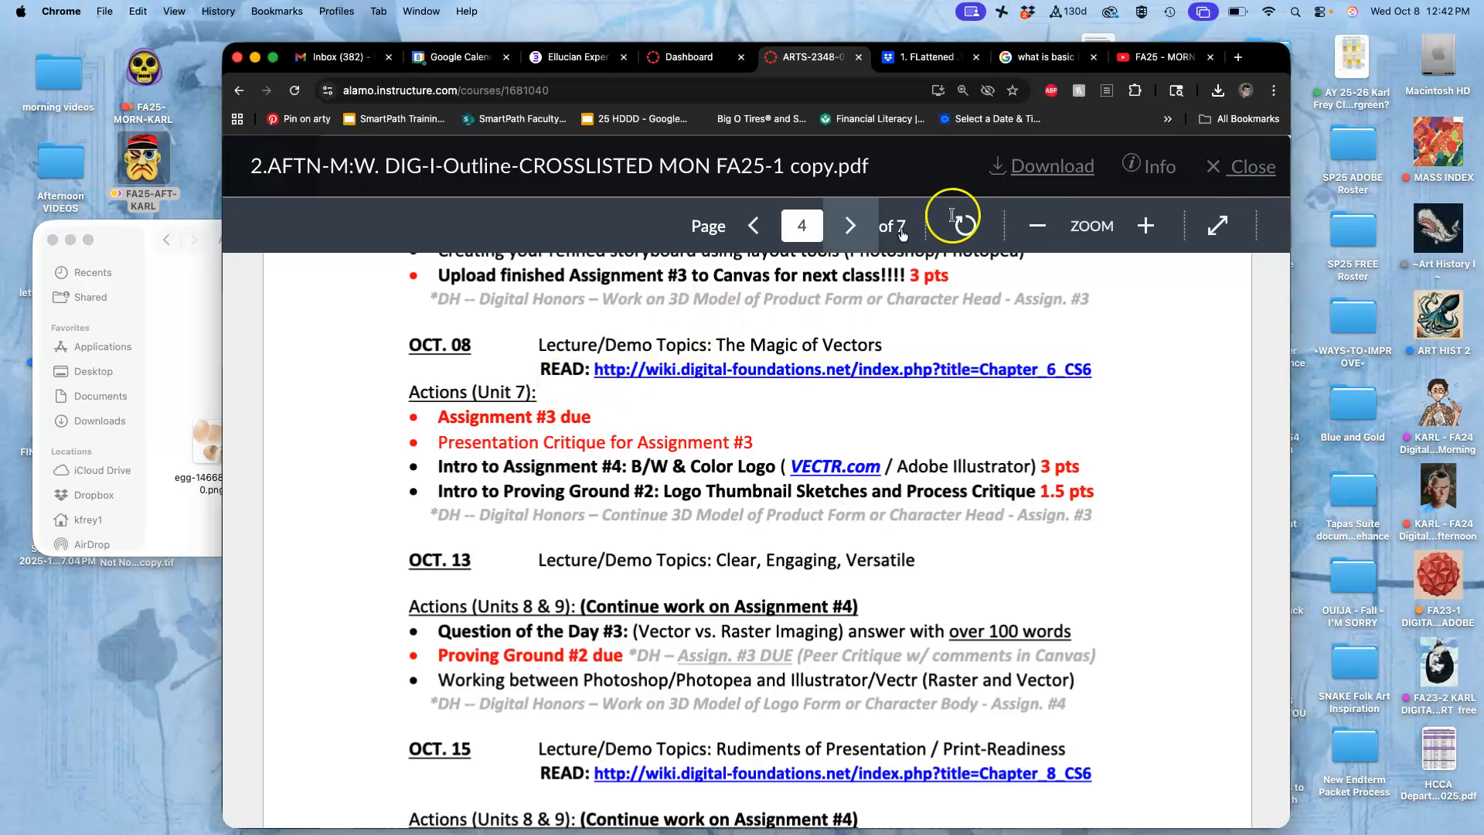
left_click(1252, 169)
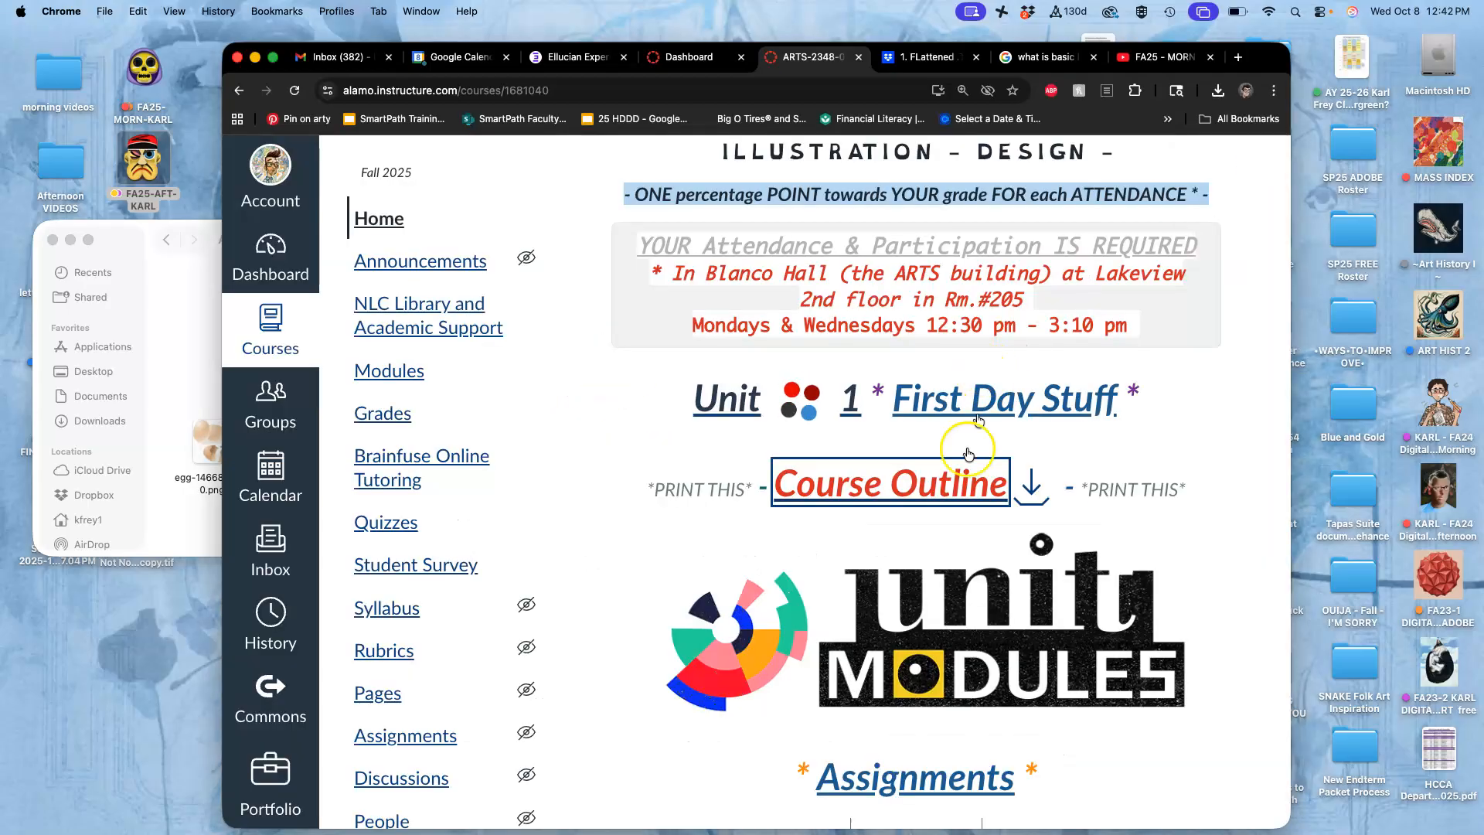
Open the Unit Modules page from the course home page.
scroll(942, 545, "down", 5)
scroll(942, 544, "down", 1)
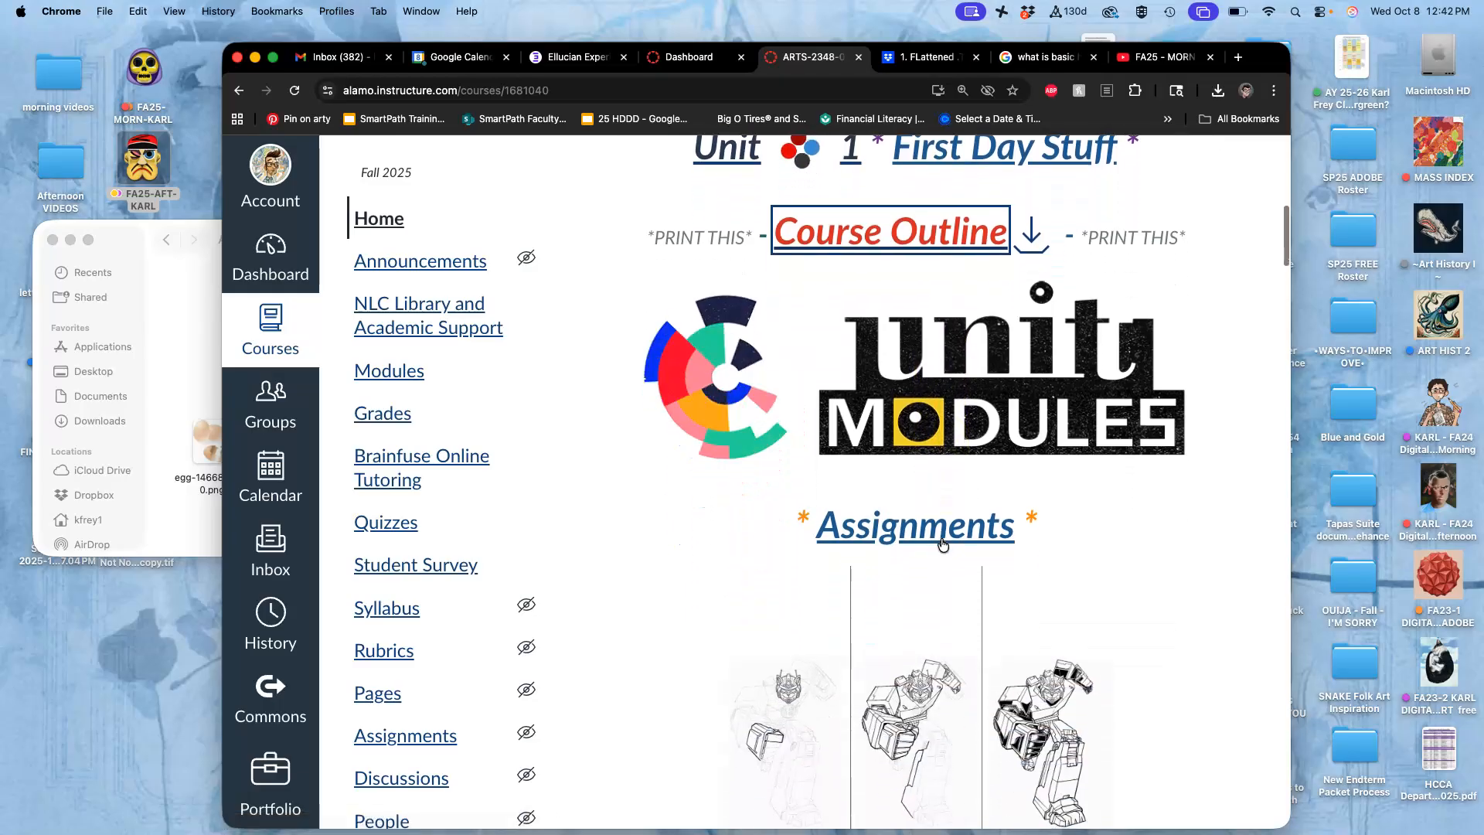
left_click(932, 418)
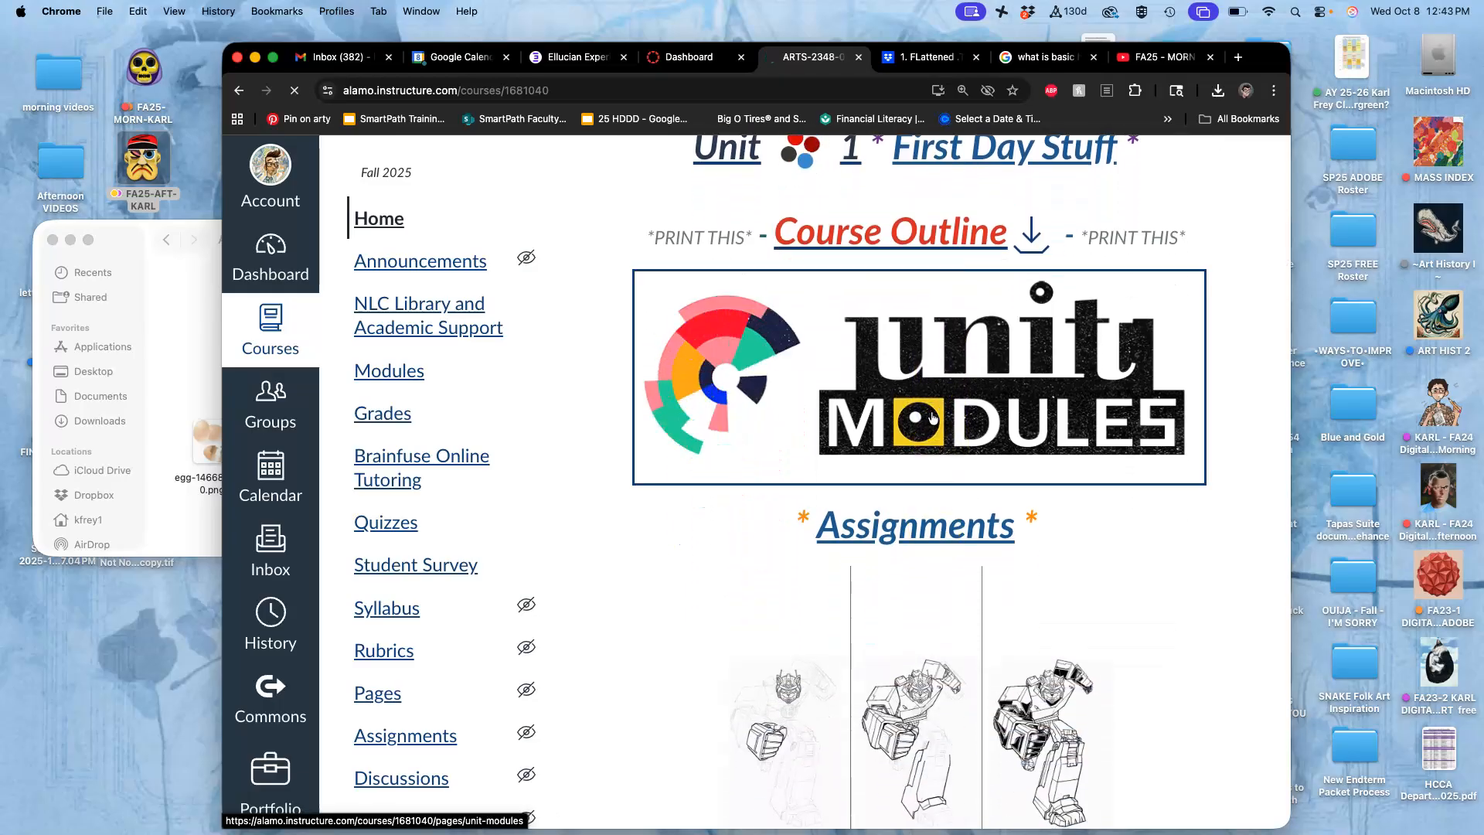
Find Unit 7, GIF Animation, in the unit list and open its module page.
scroll(933, 418, "down", 10)
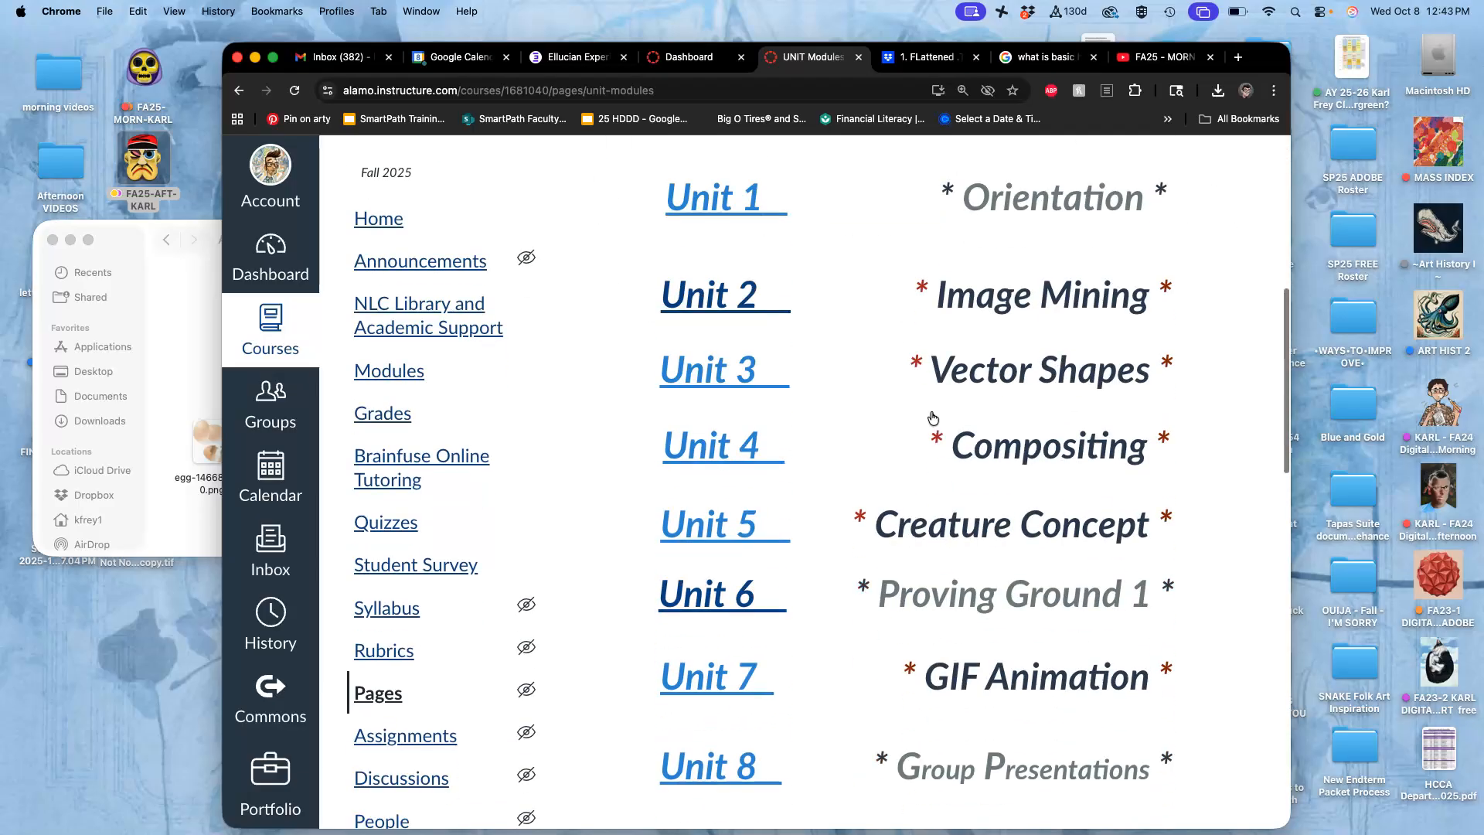
scroll(933, 418, "up", 2)
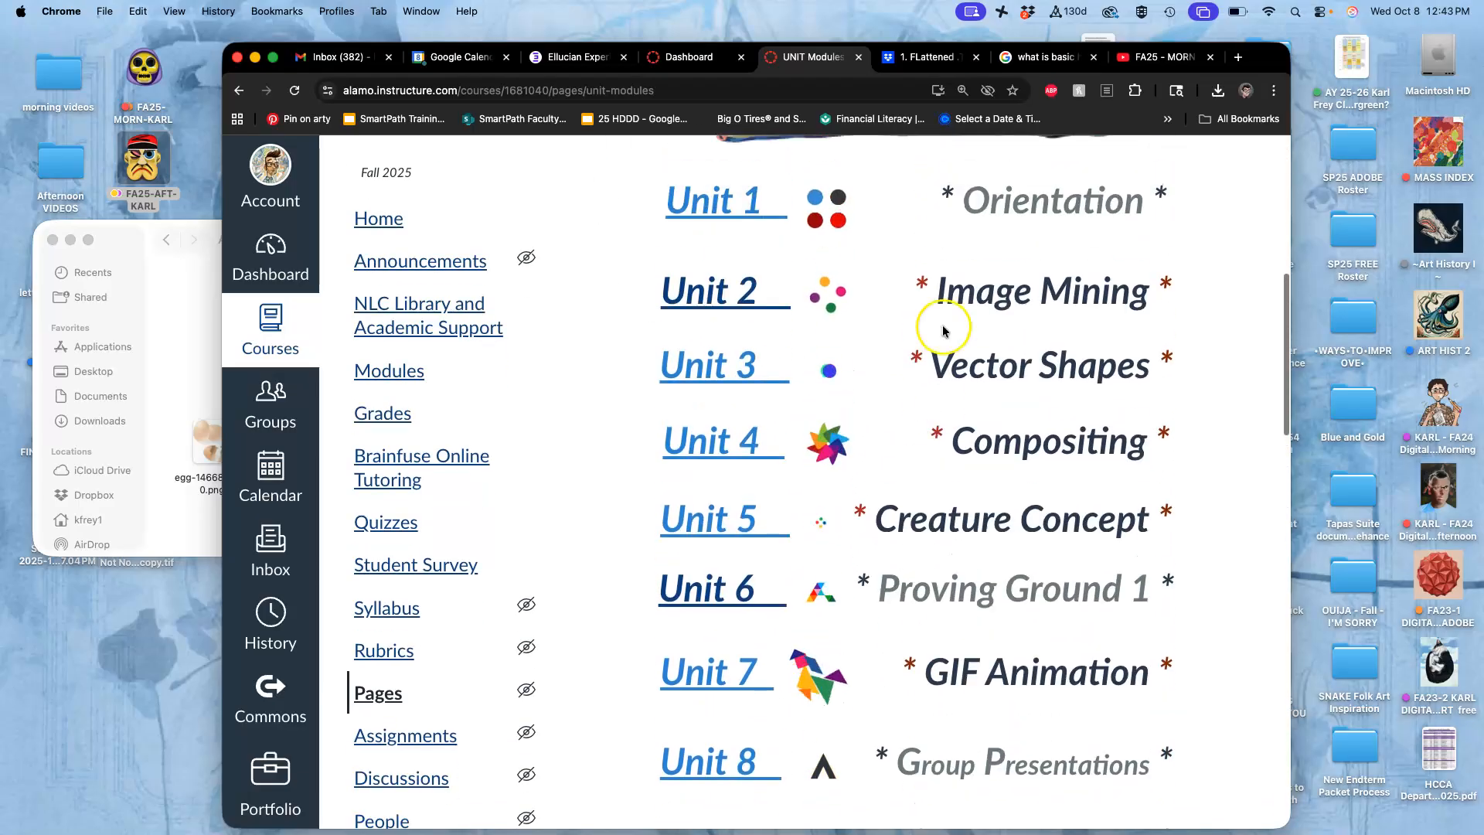
scroll(852, 433, "down", 3)
left_click(710, 533)
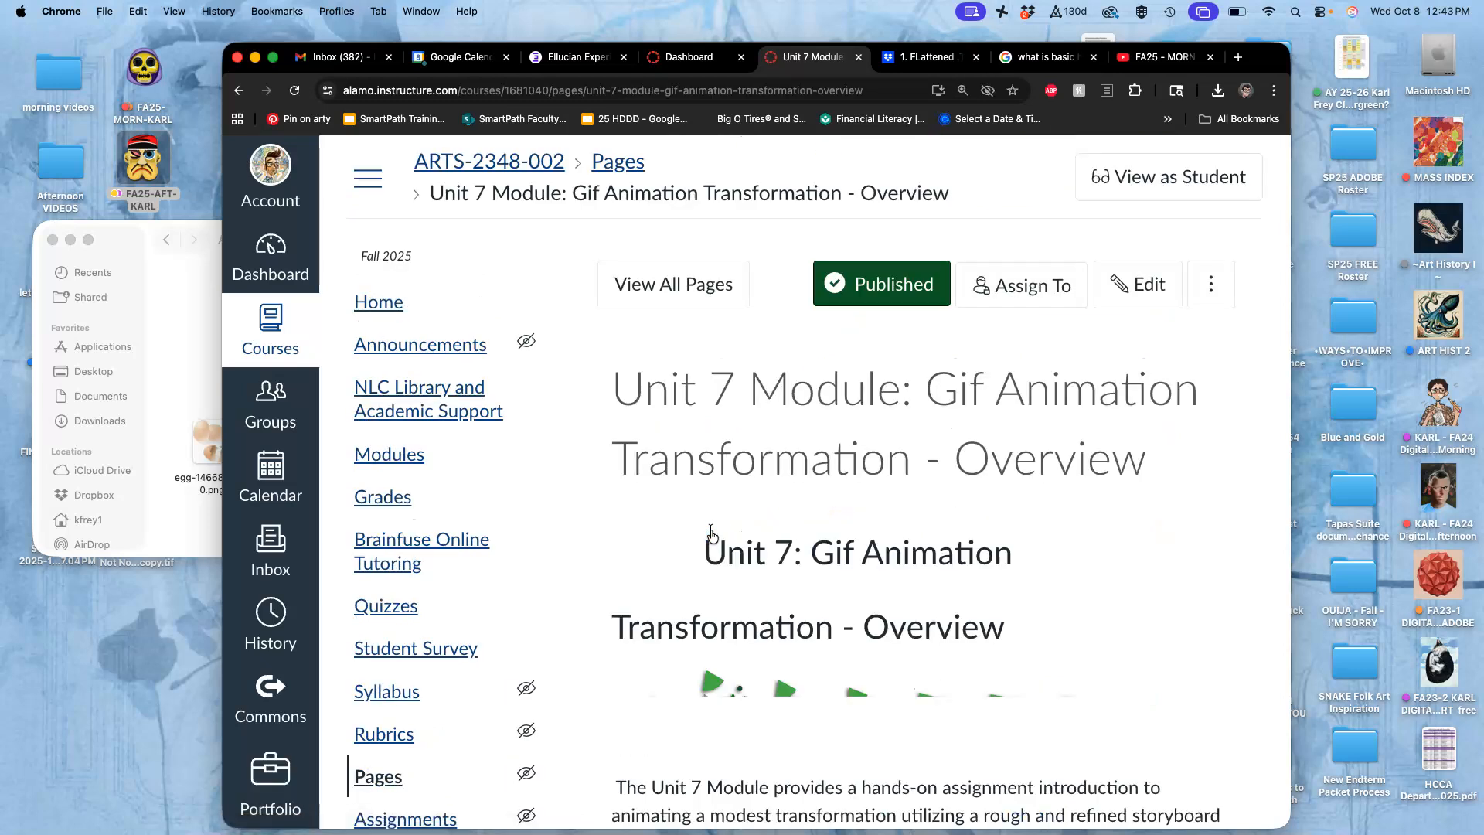
Review the Unit 7 overview with its objectives and tasks, and open the Assignment #3 Past Instructor and Student Examples page.
scroll(711, 536, "down", 3)
scroll(712, 536, "down", 1)
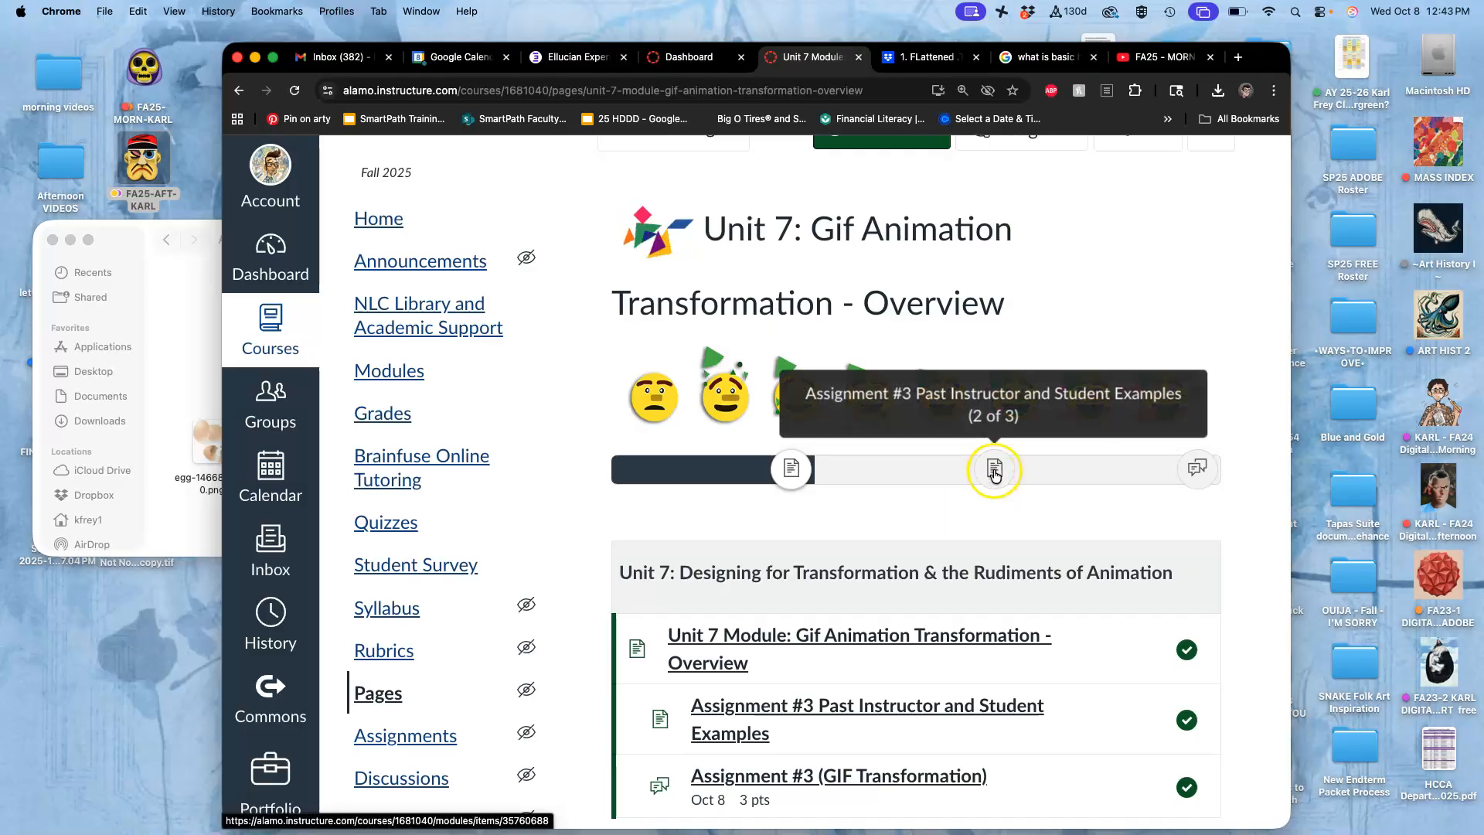
scroll(943, 498, "down", 10)
scroll(943, 504, "up", 9)
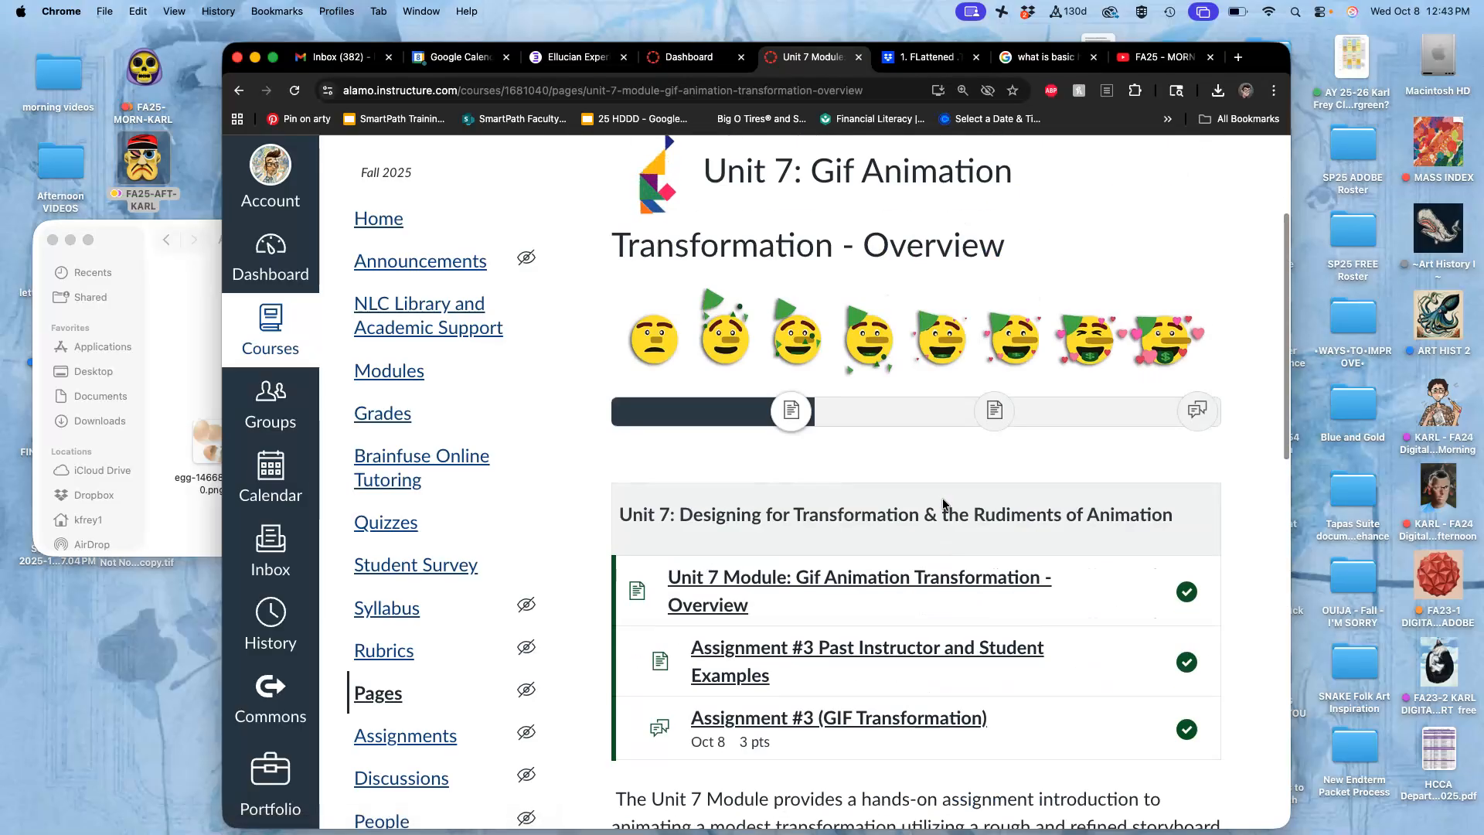
scroll(943, 504, "down", 20)
scroll(943, 504, "up", 10)
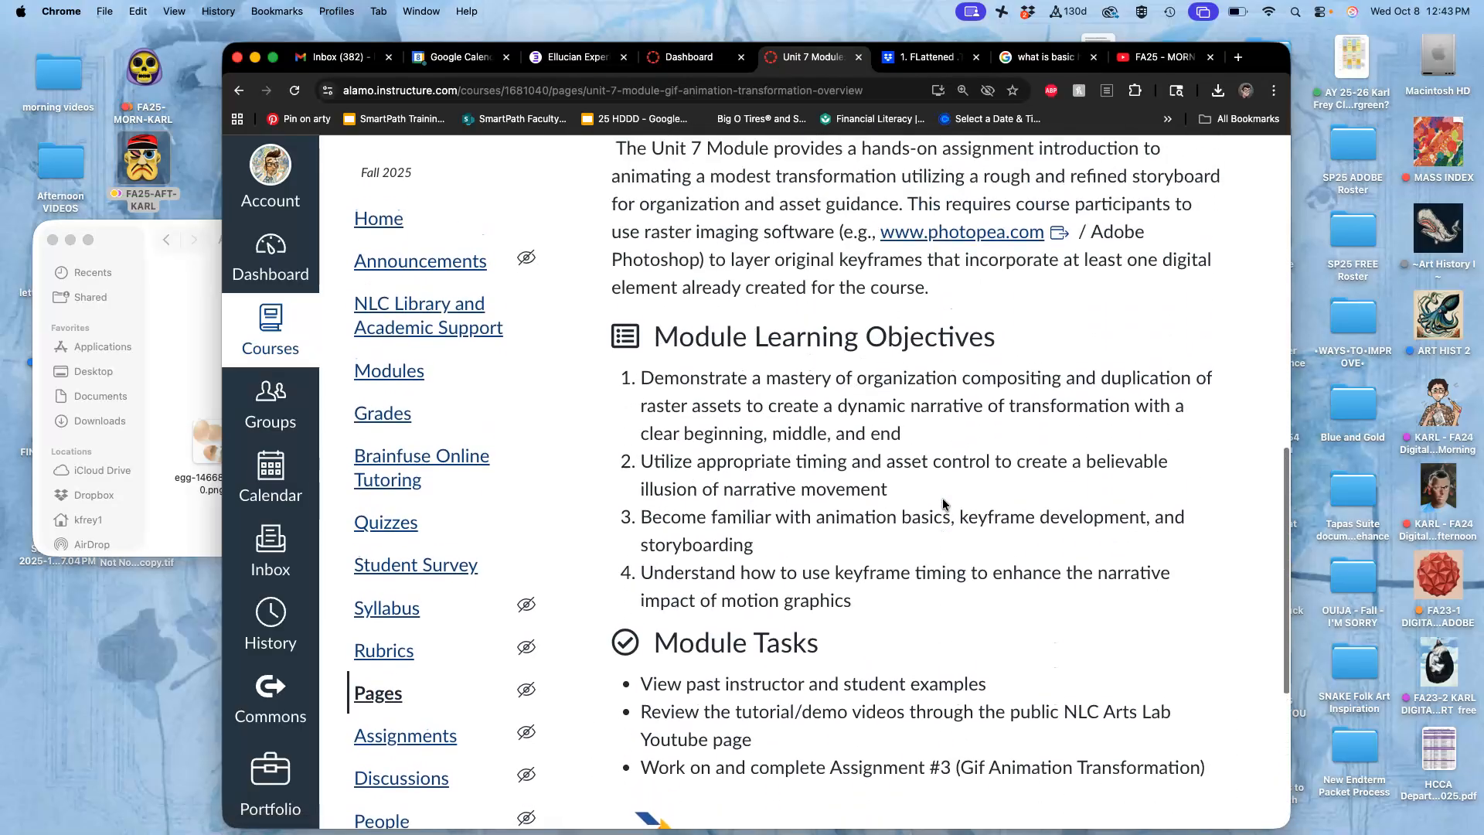
scroll(844, 490, "up", 8)
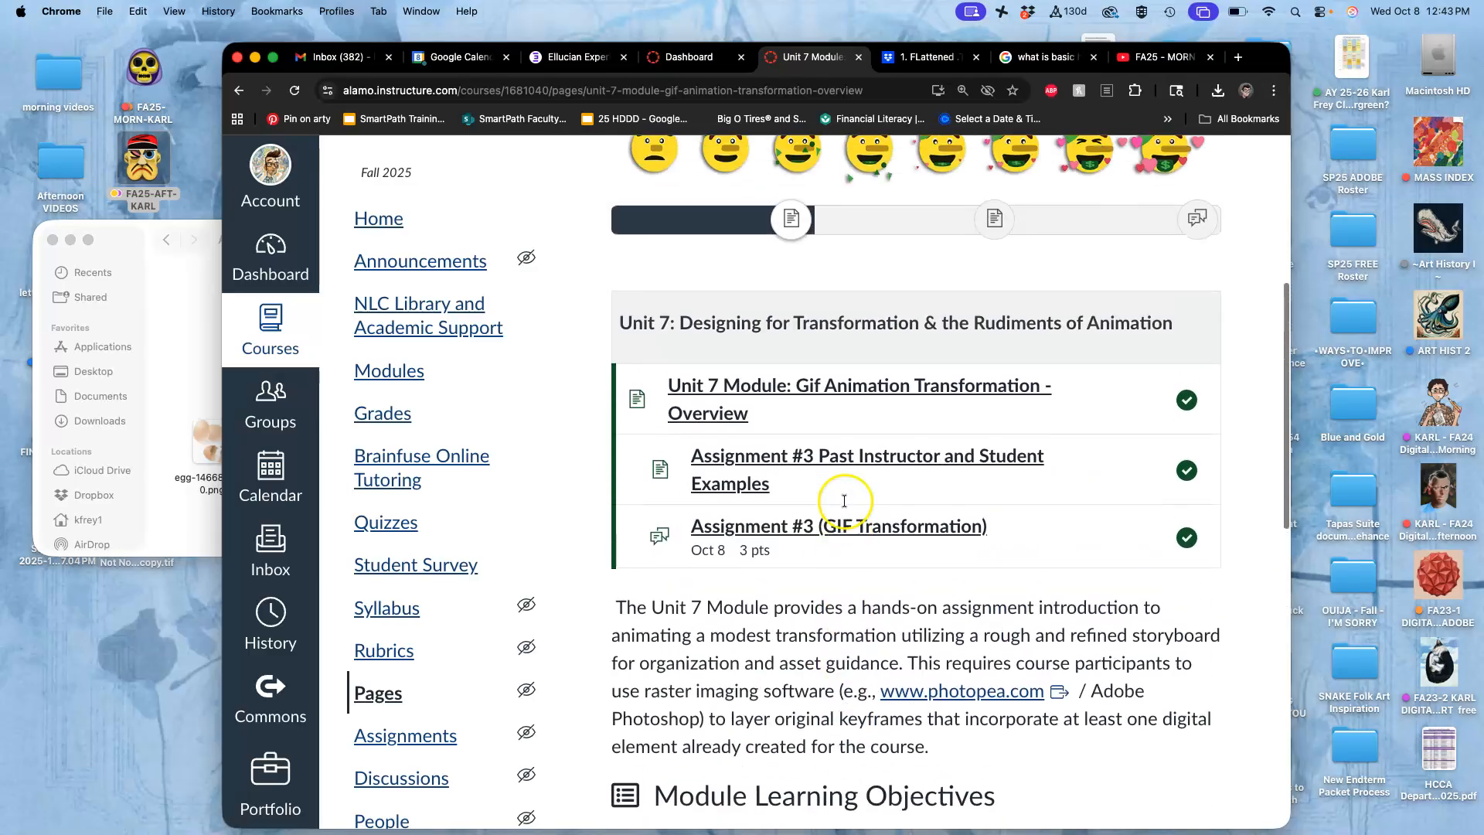
left_click(987, 253)
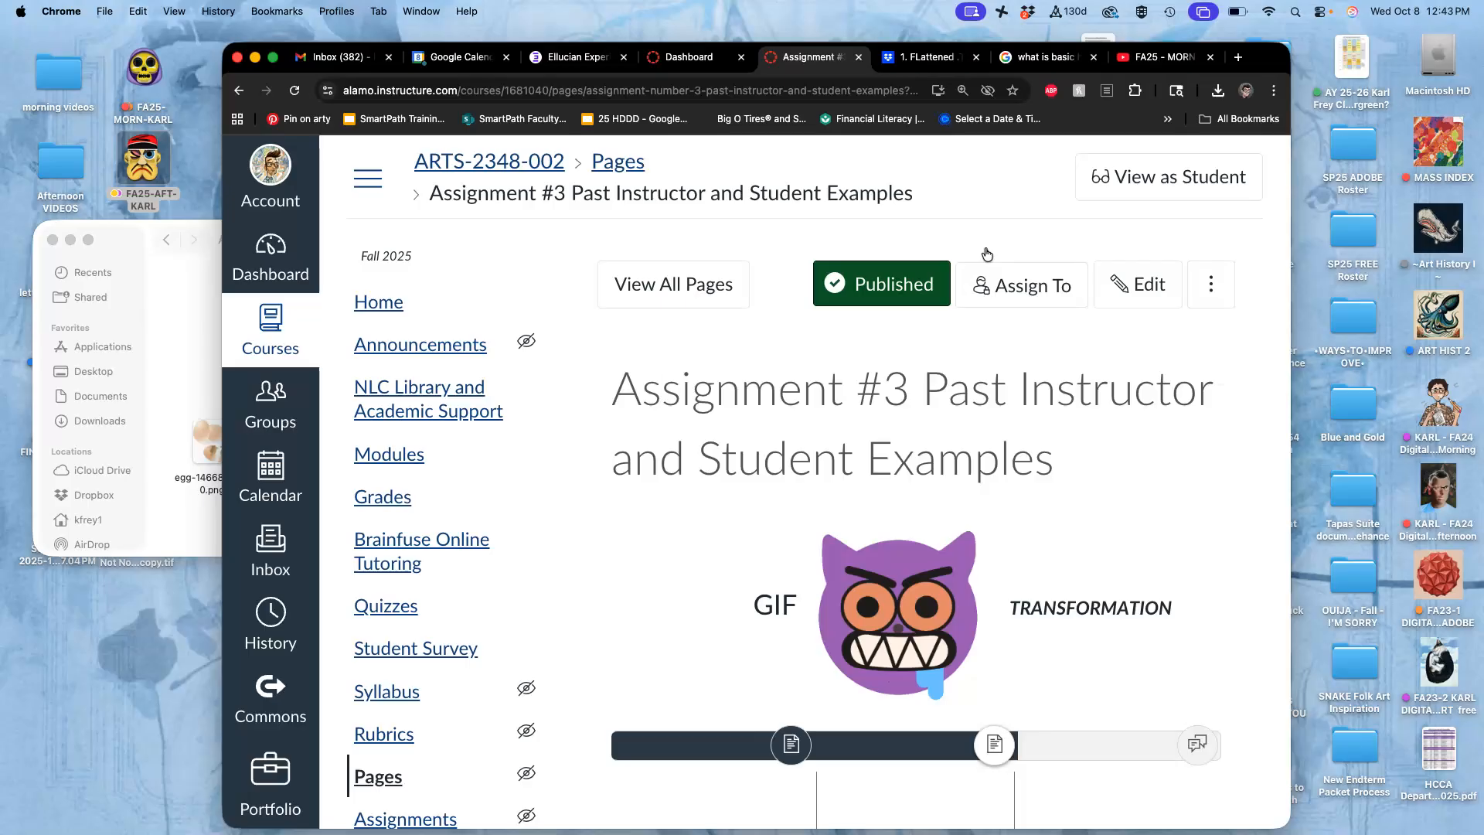
Examine the first example's rough storyboard sketch, GIF transformation and refined storyboard.
scroll(904, 401, "down", 2)
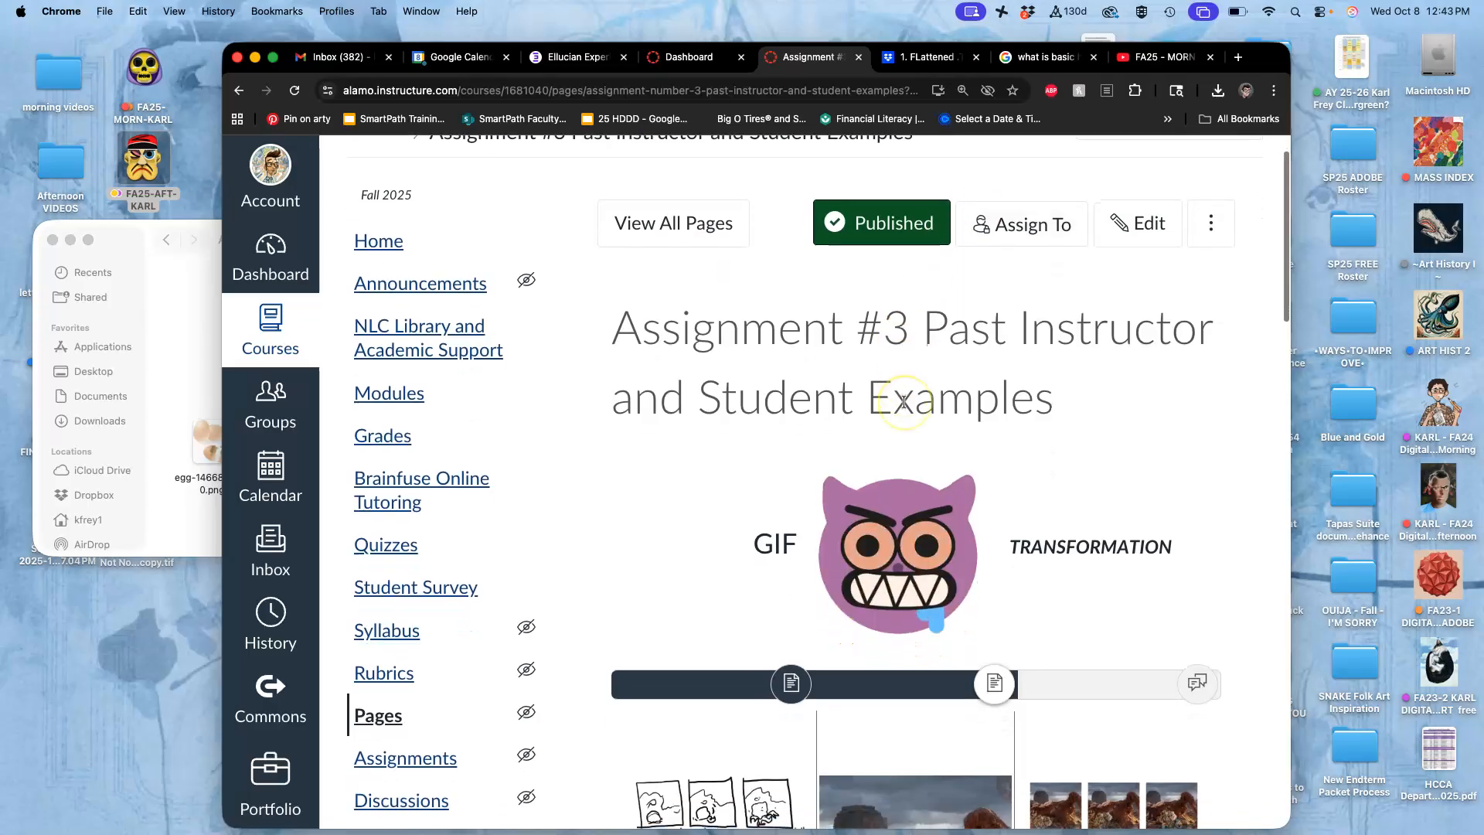
scroll(904, 401, "down", 10)
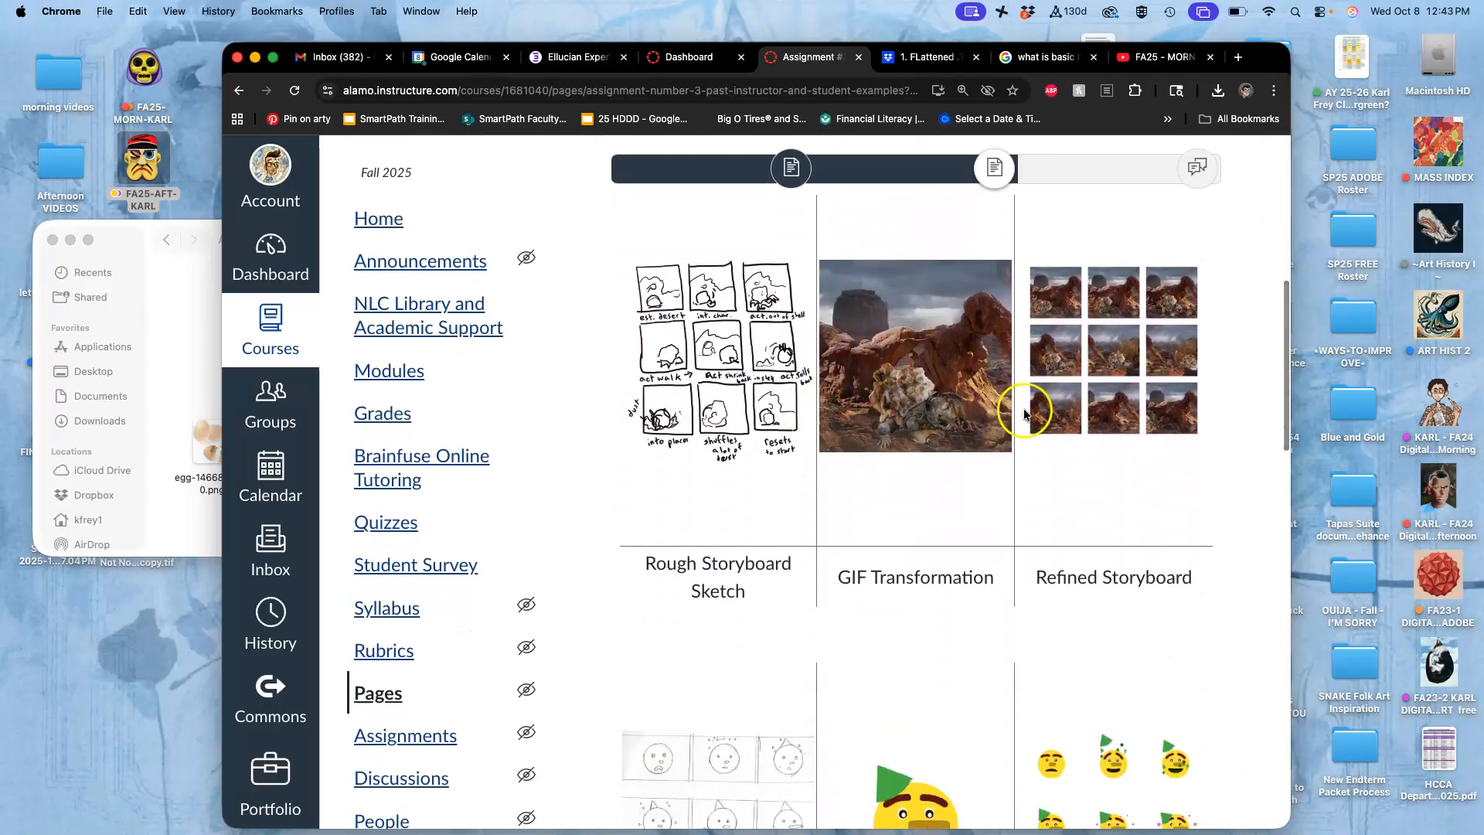
scroll(1021, 417, "up", 1)
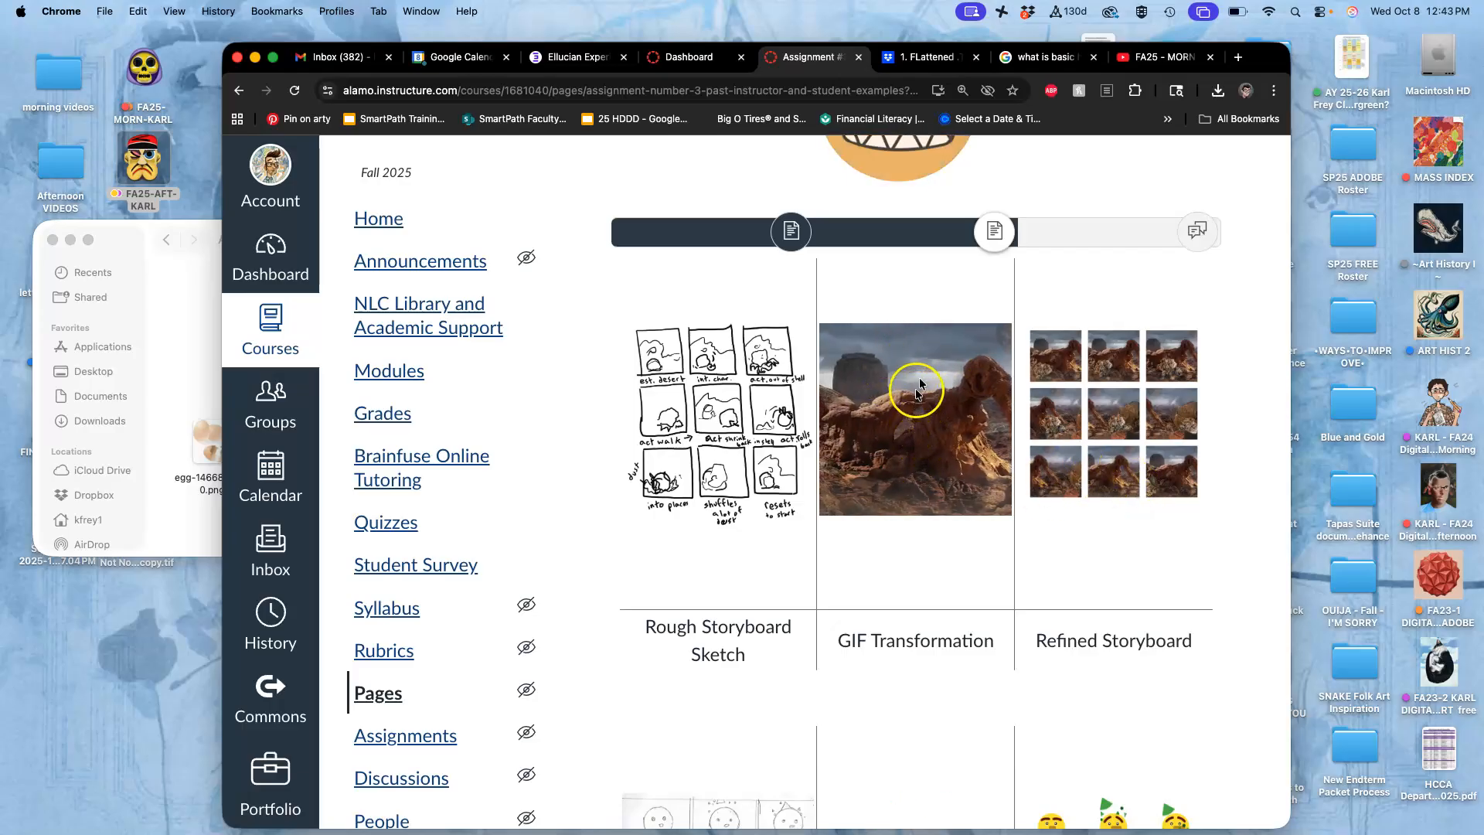
Take the open YouTube playlist back to the NLC Arts Lab playlists and return to the Assignment #3 examples page in Canvas.
left_click(1155, 58)
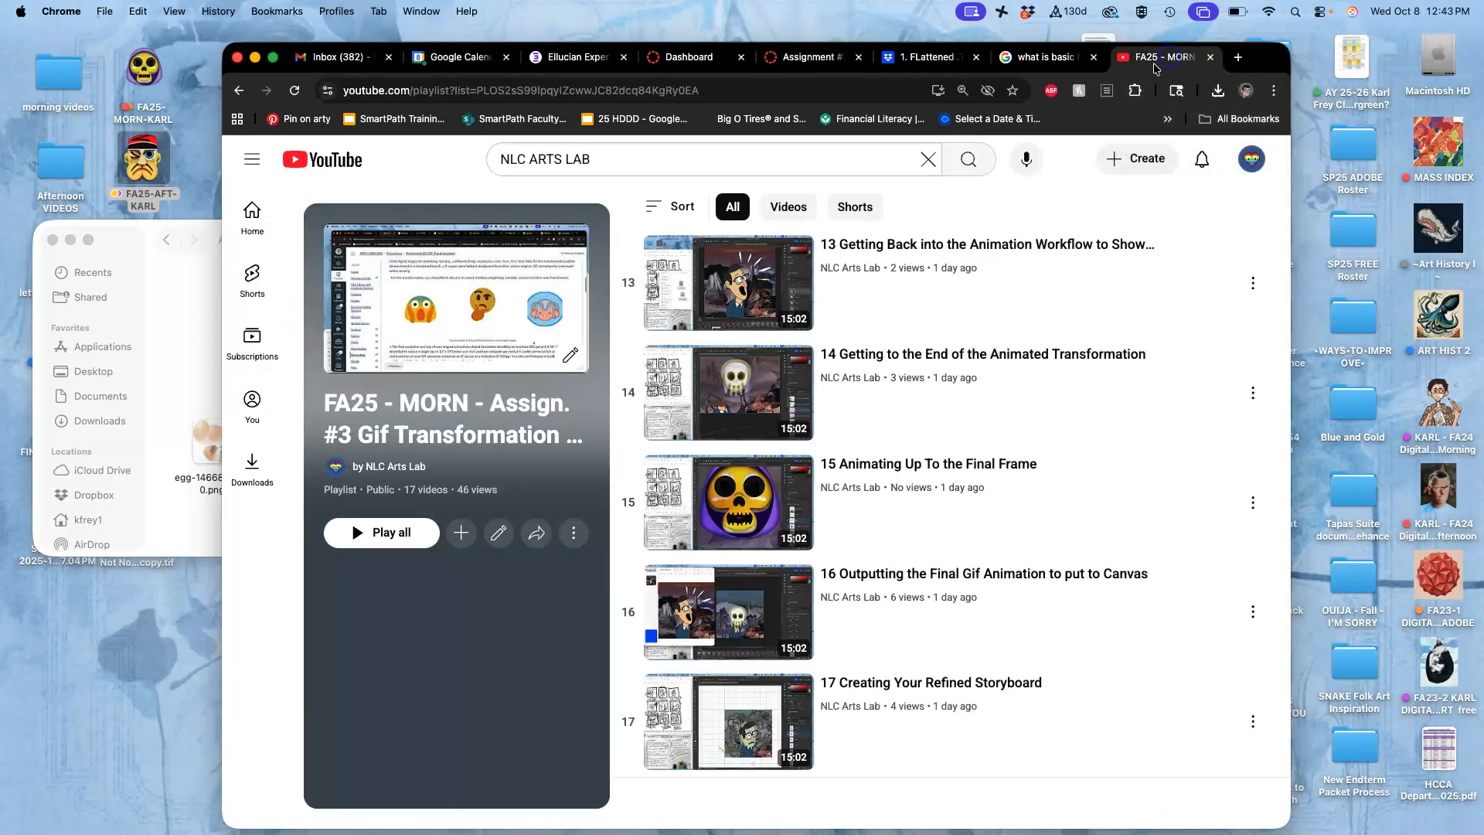
left_click(238, 92)
left_click(815, 60)
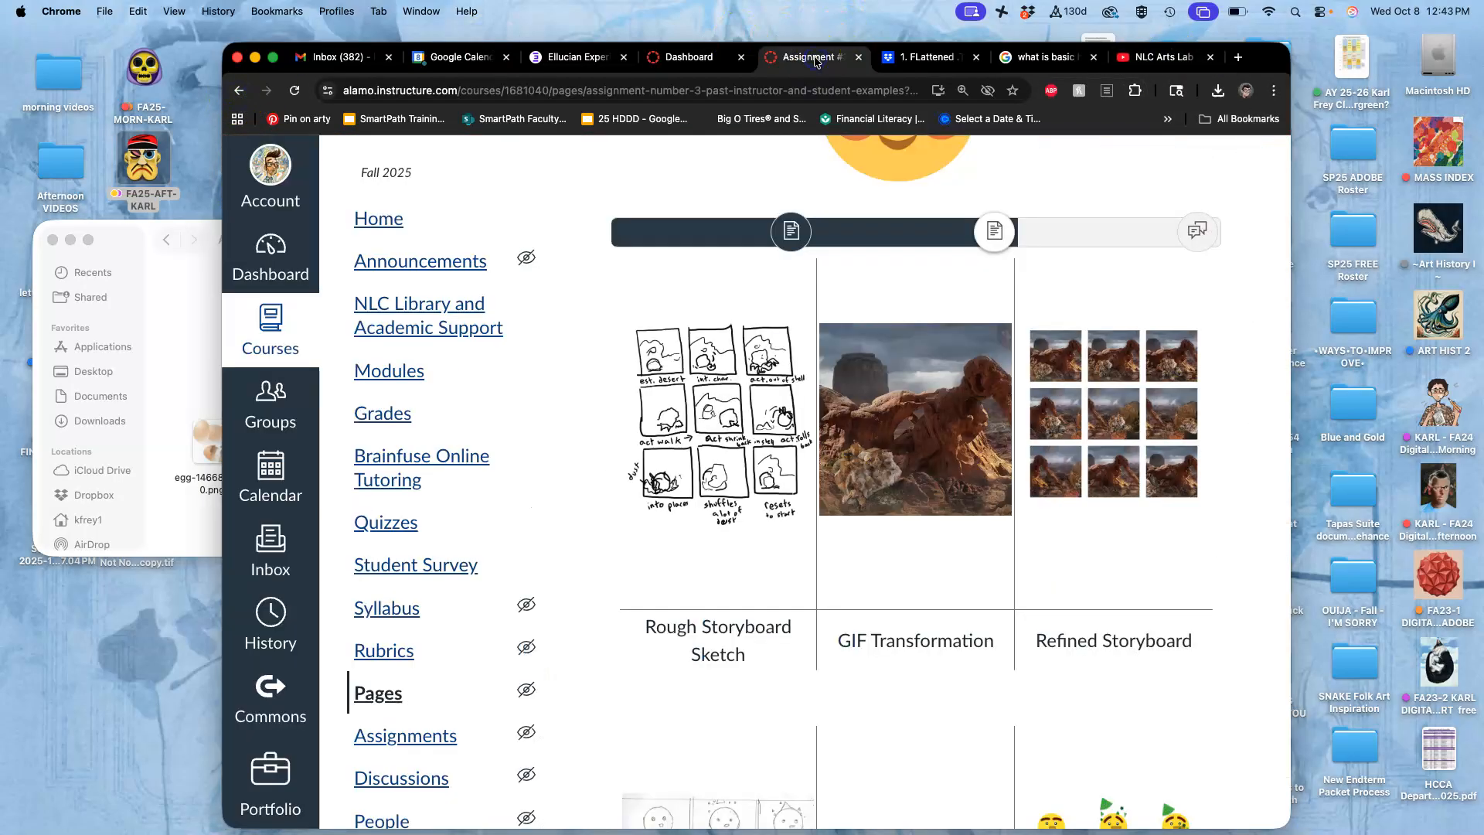
Find the tutorial videos section below the examples and open its link to the NLC Arts Lab YouTube playlists.
scroll(860, 364, "down", 8)
scroll(859, 367, "down", 10)
scroll(860, 367, "up", 3)
scroll(860, 367, "down", 2)
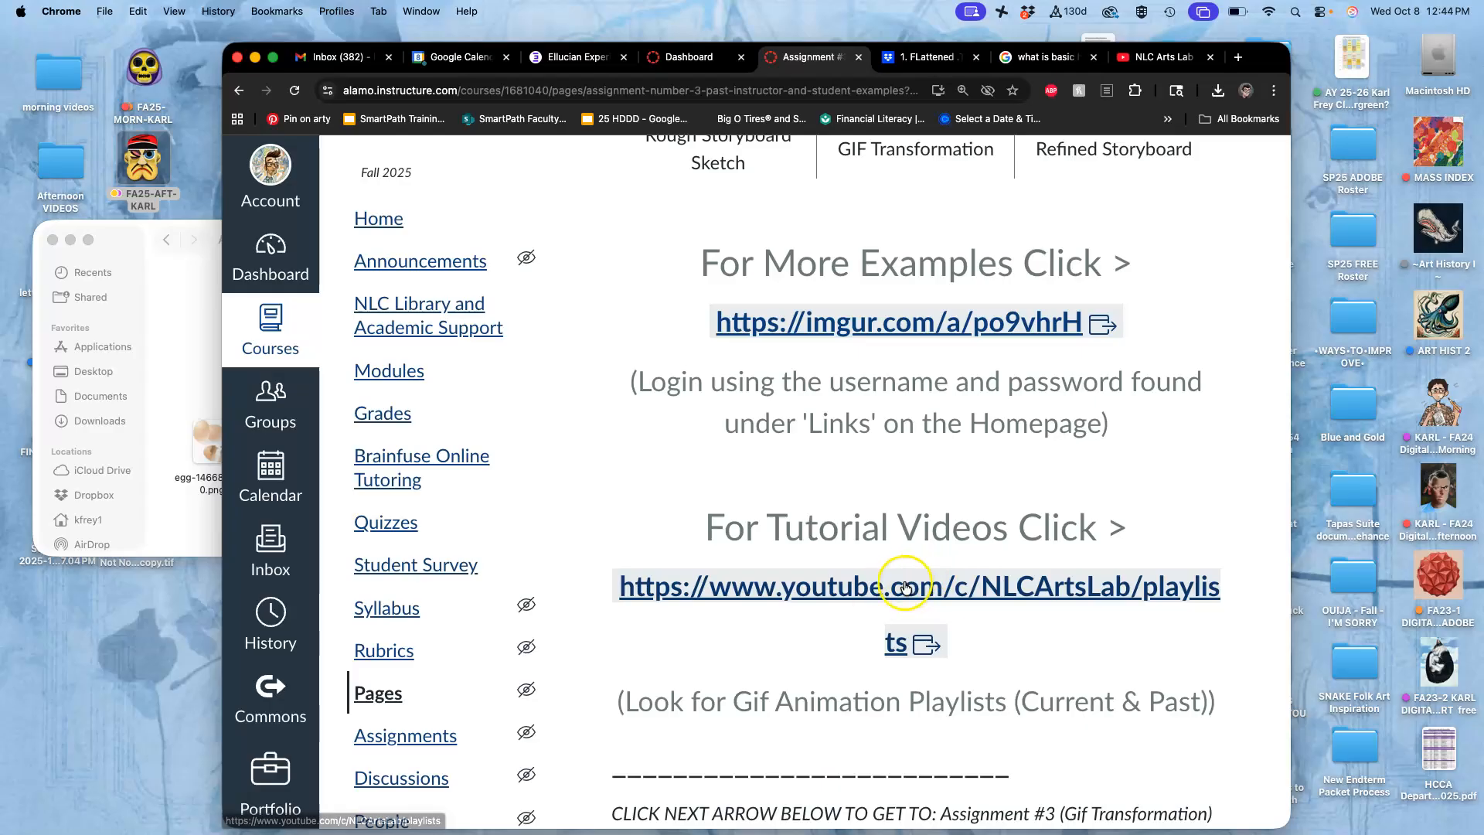
left_click(927, 600)
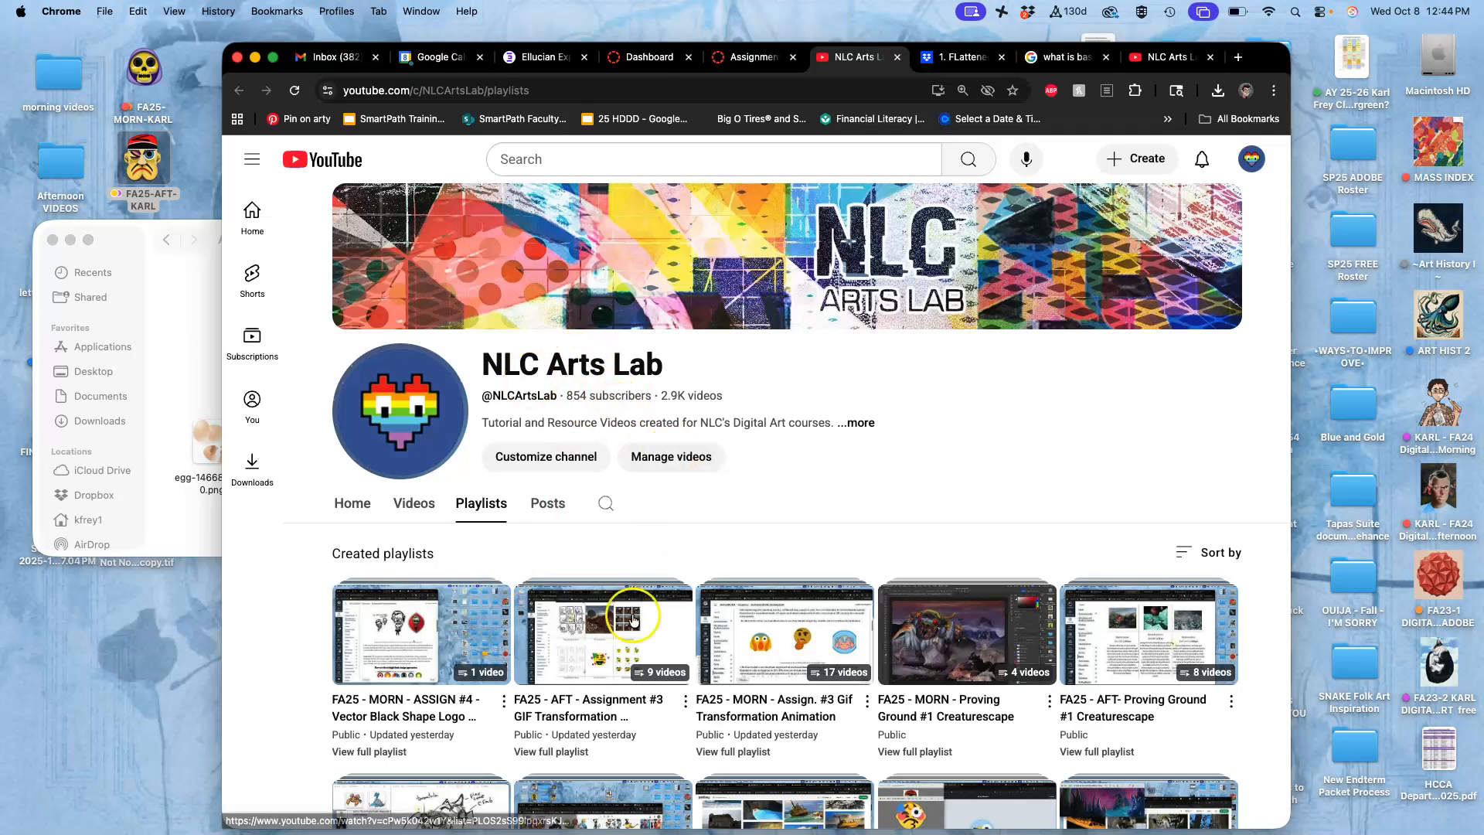
Open the full FA25 - MORN - Assign. #3 Gif Transformation Animation playlist and look through its videos to the end.
scroll(647, 723, "down", 3)
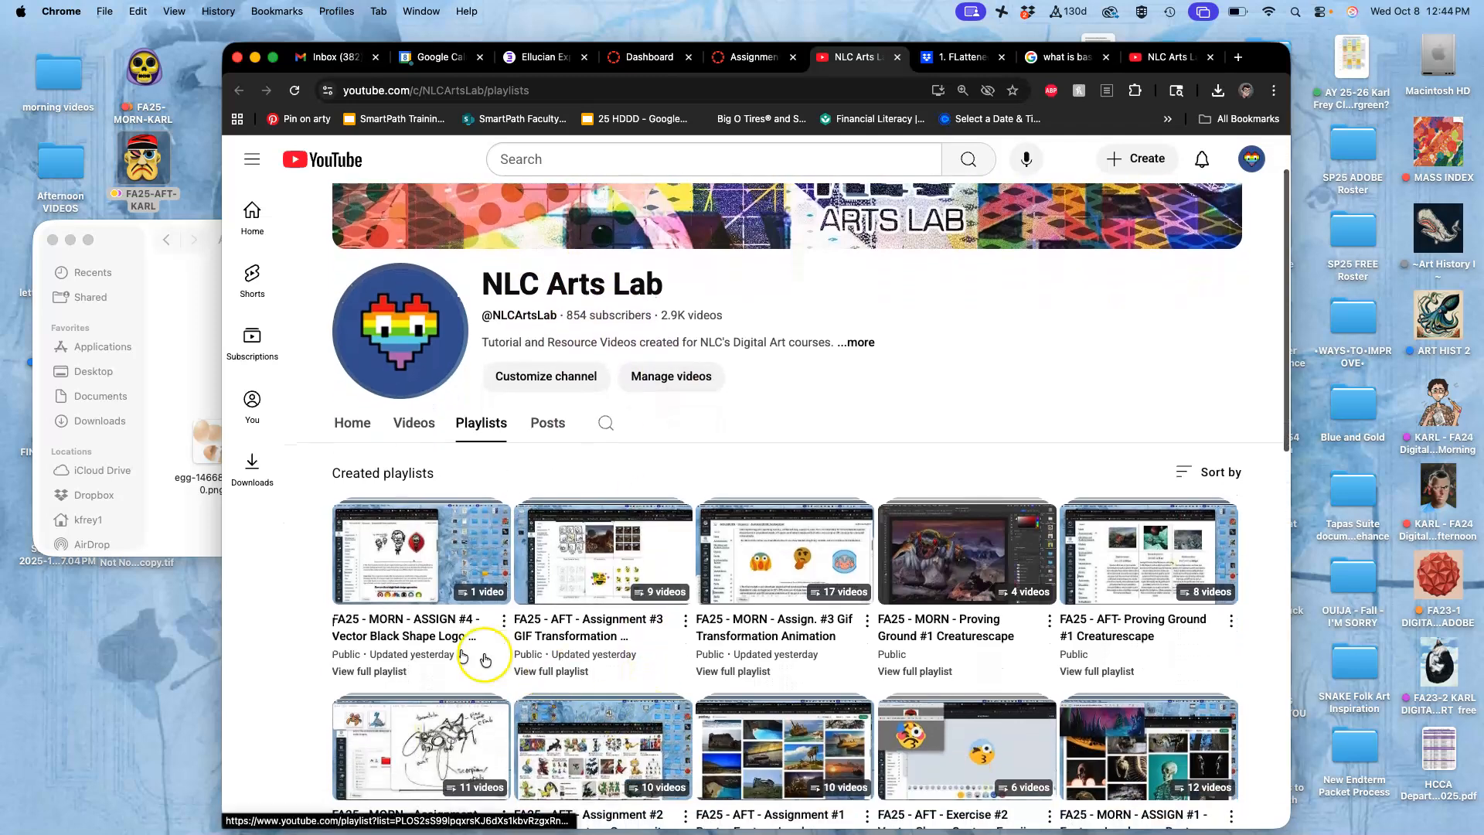
left_click(582, 635)
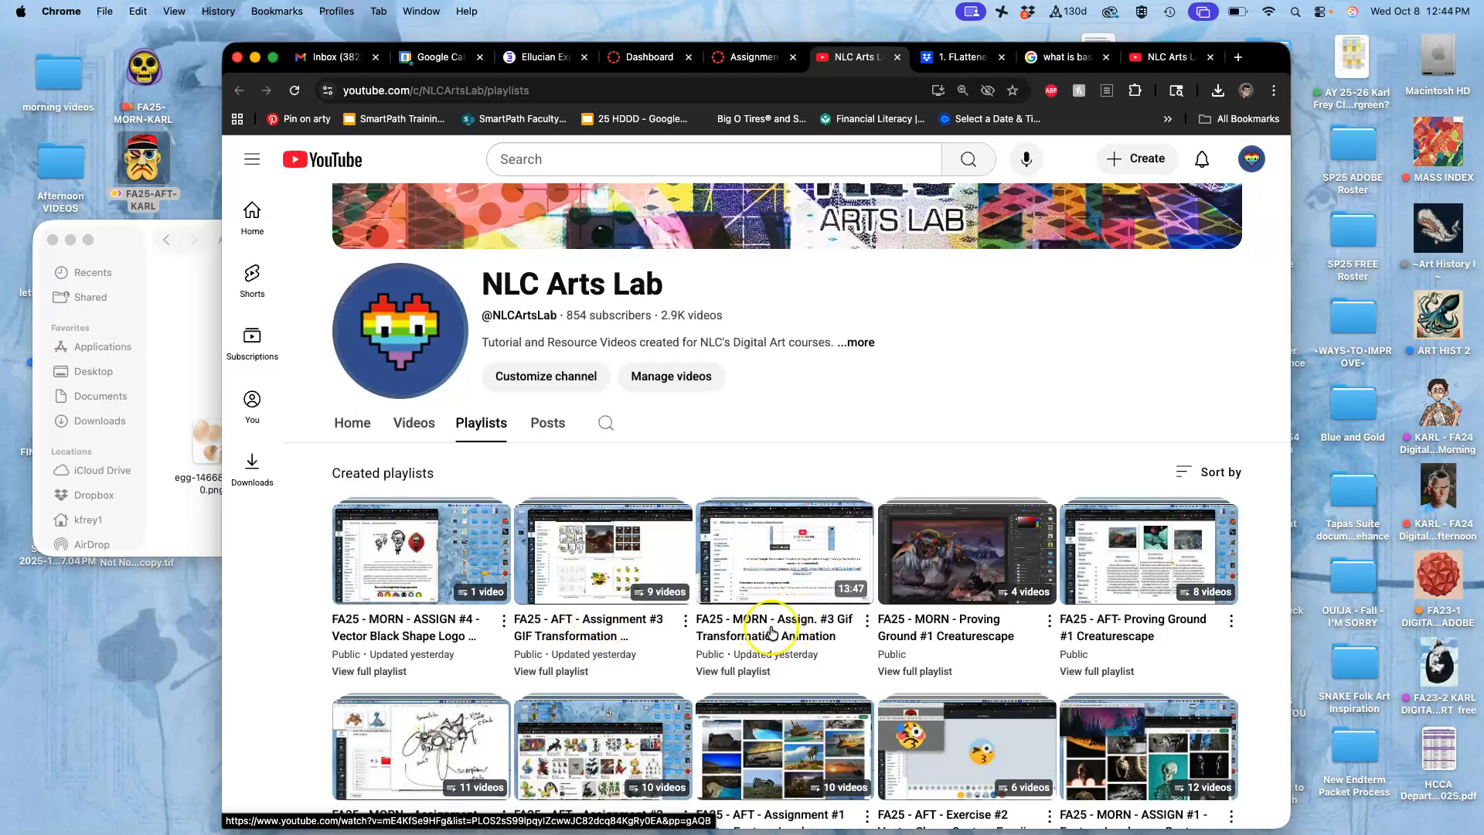
left_click(734, 671)
scroll(734, 673, "down", 12)
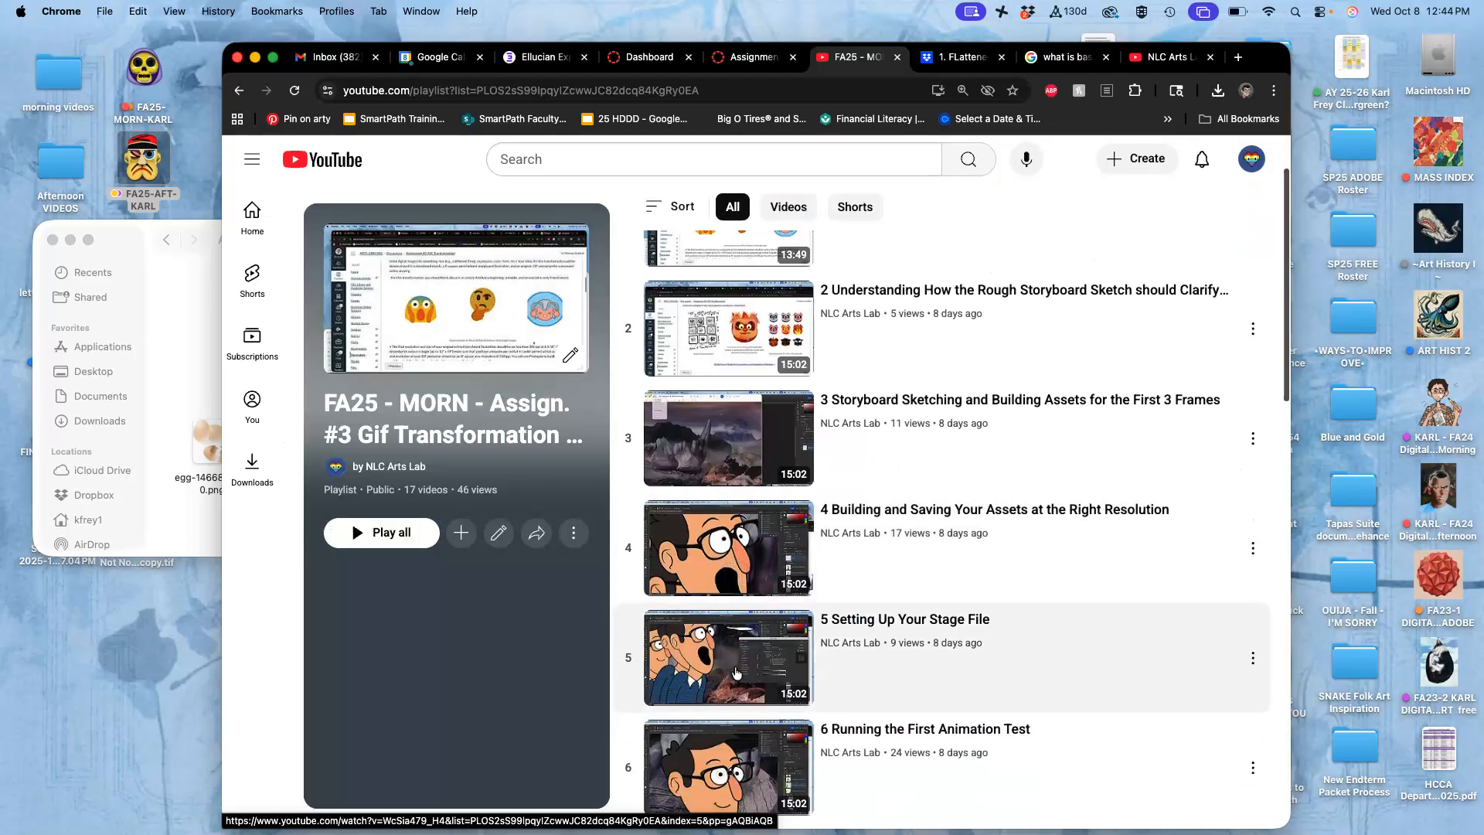
scroll(736, 672, "down", 5)
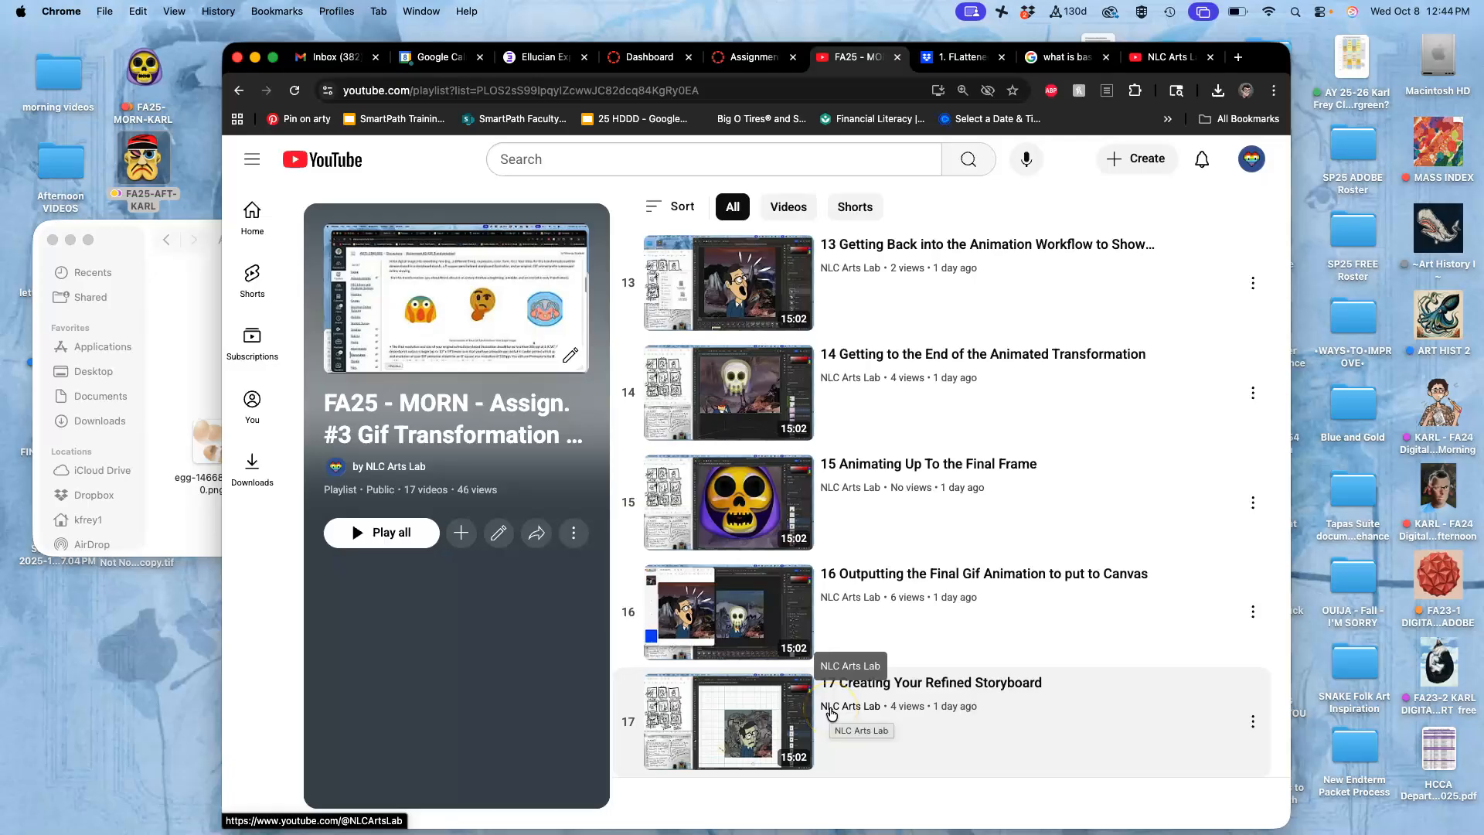
Switch back to the Canvas examples page and advance to the Assignment #3 (GIF Transformation) discussion.
left_click(746, 57)
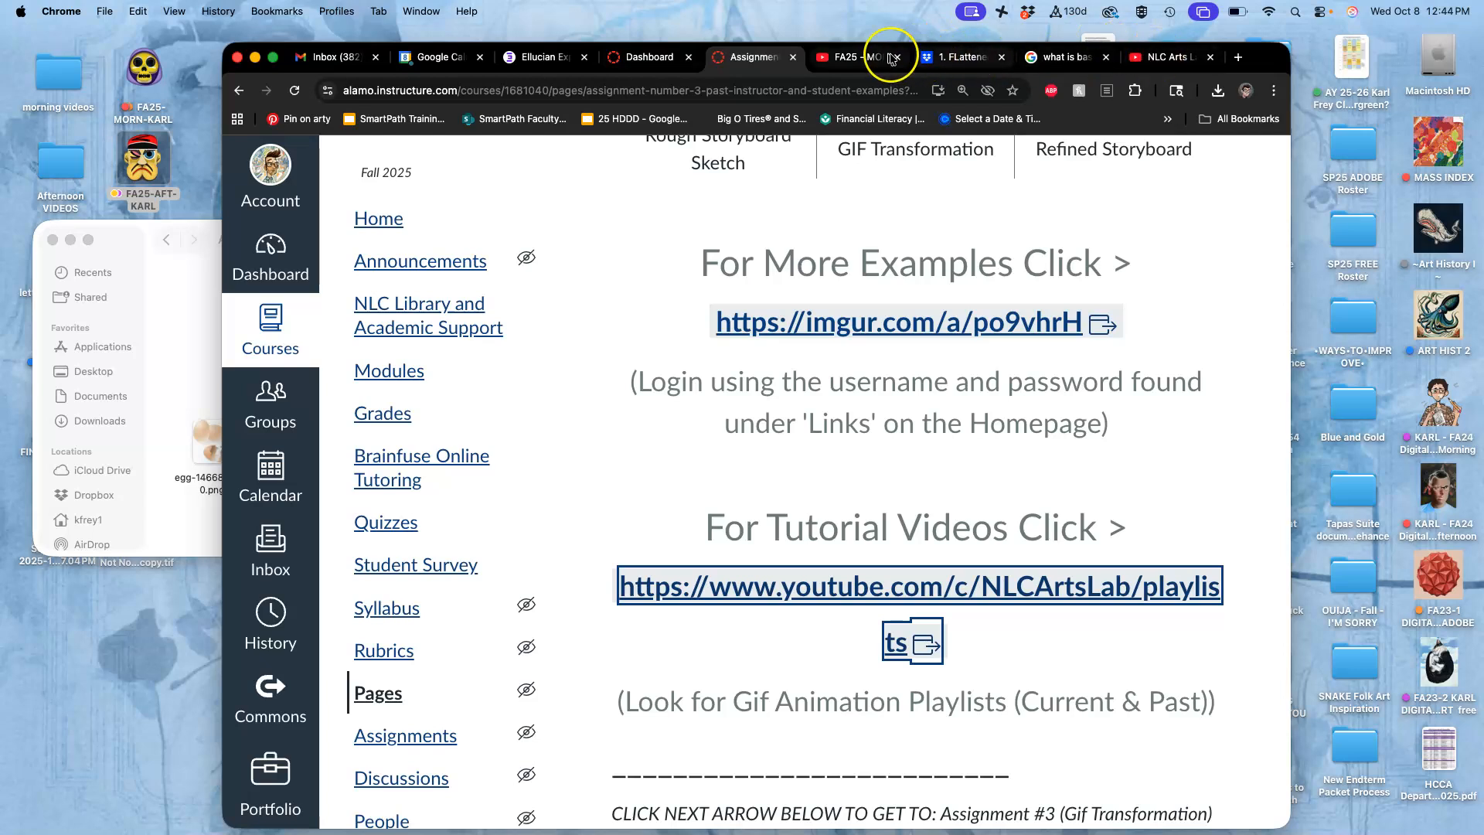
left_click(751, 59)
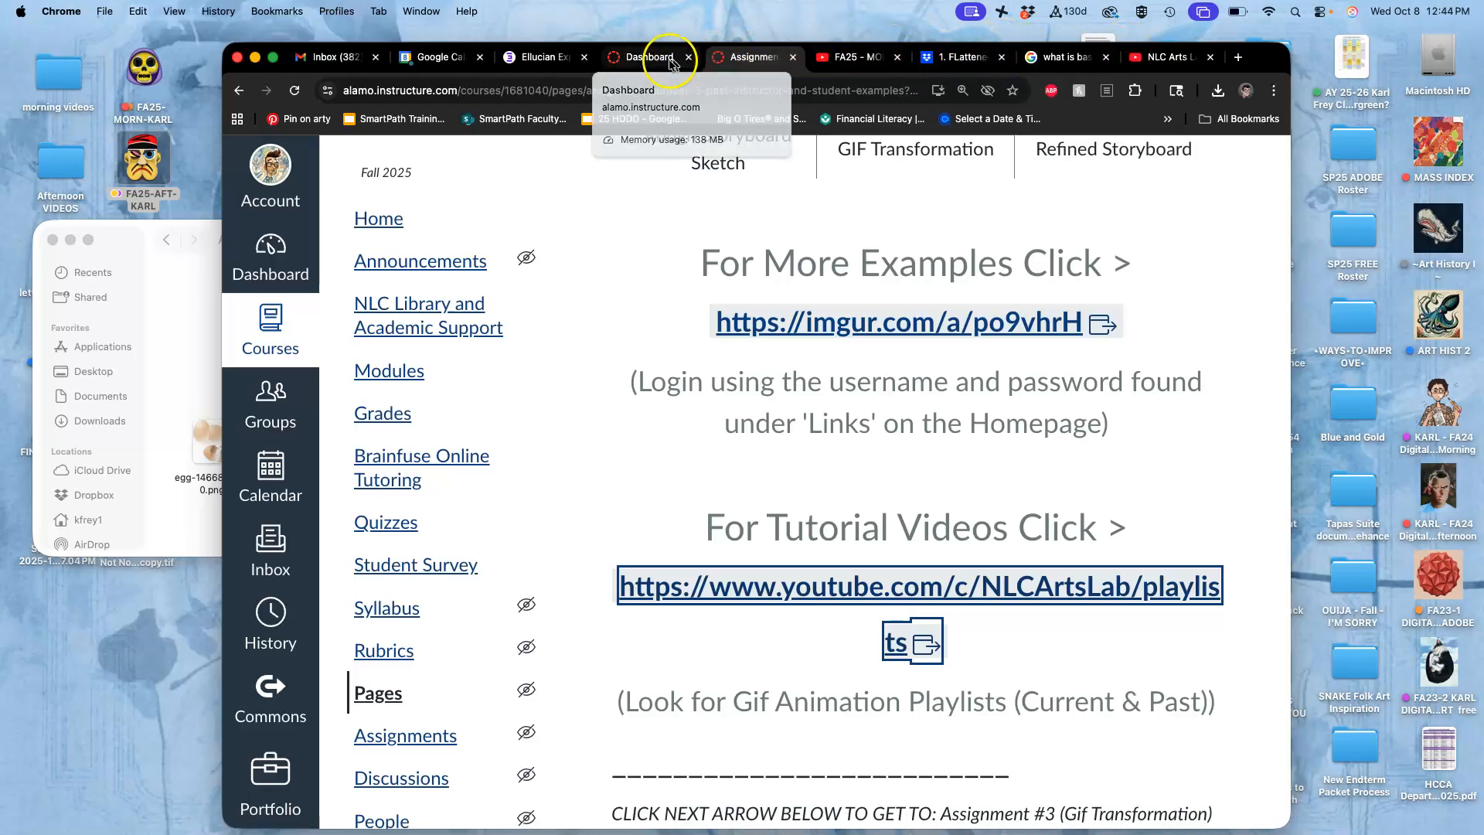
scroll(806, 324, "down", 4)
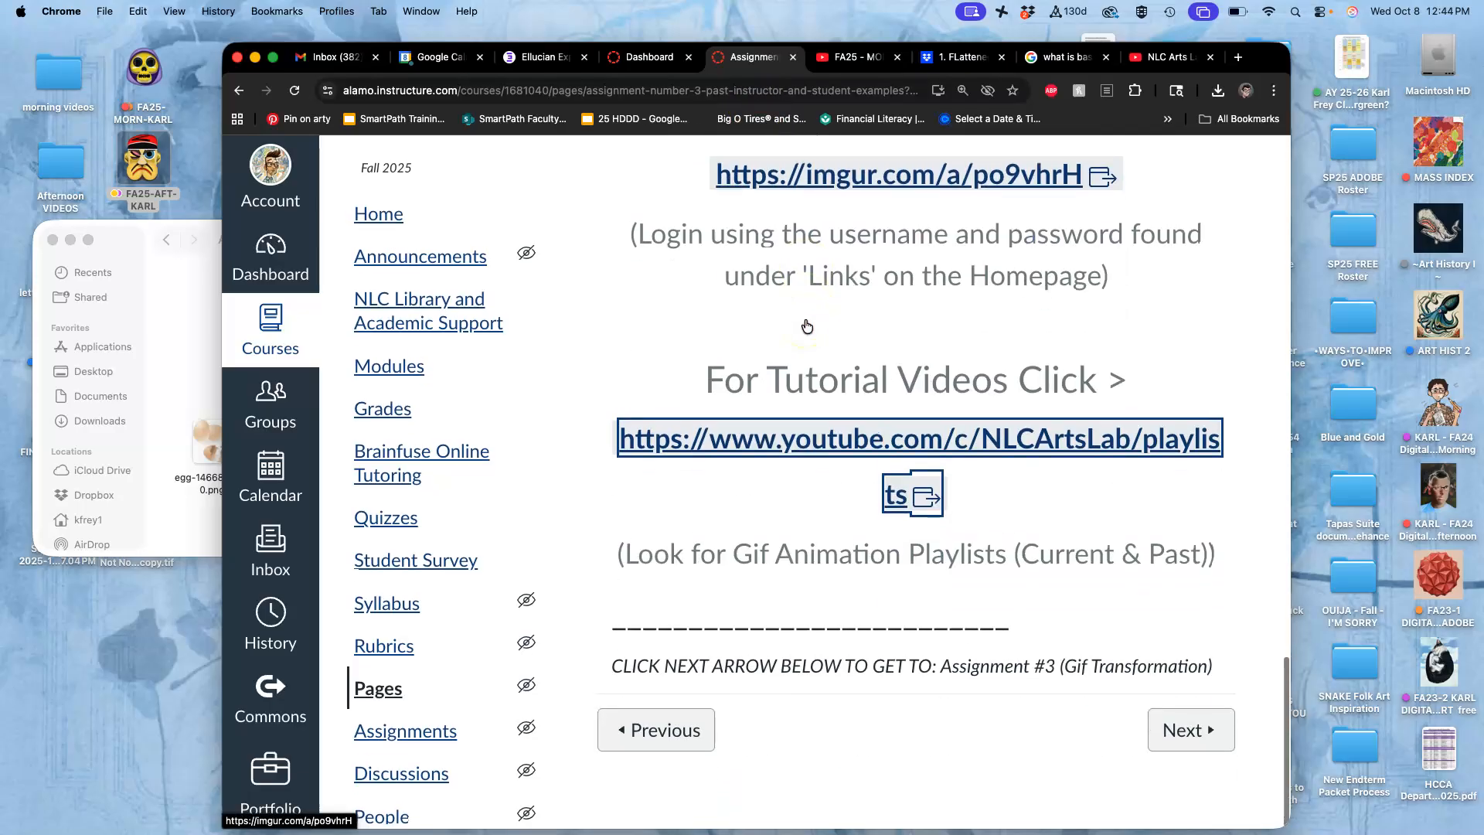
left_click(1200, 753)
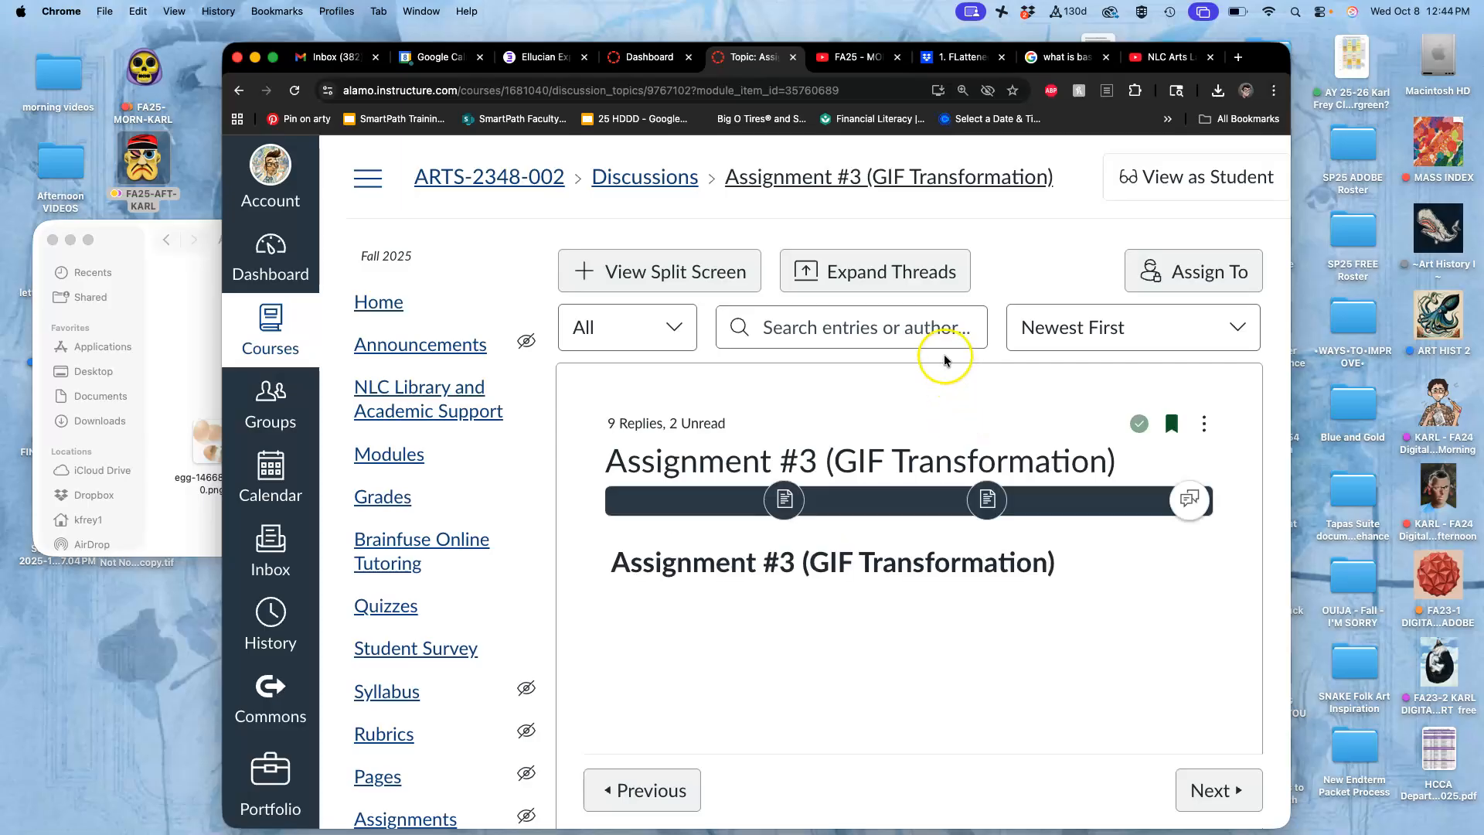
Switch to the other NLC Arts Lab playlists page and open the full FA25 - AFT - Assignment #3 GIF Transformation playlist.
left_click(1167, 59)
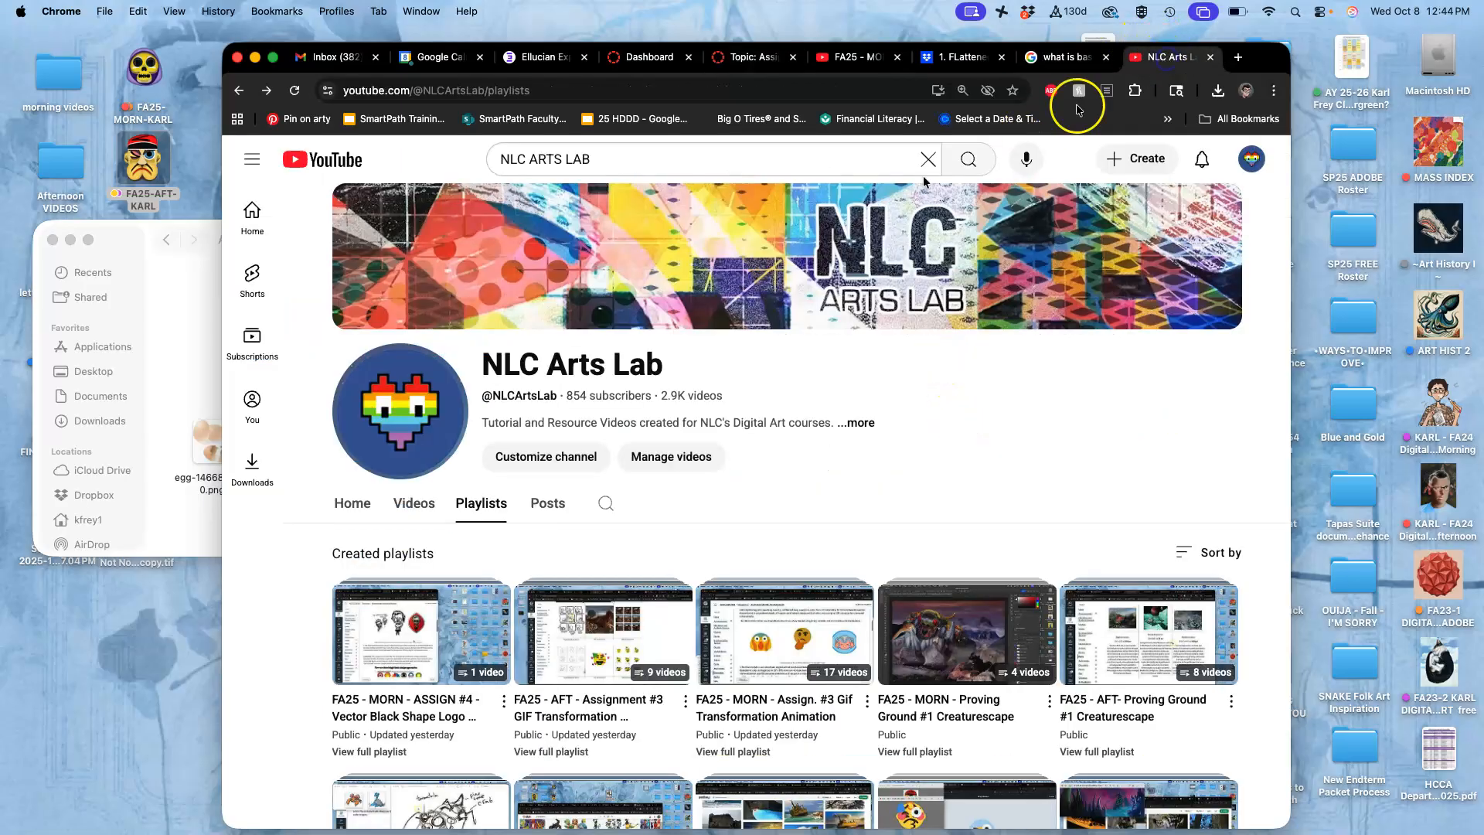
scroll(587, 641, "down", 1)
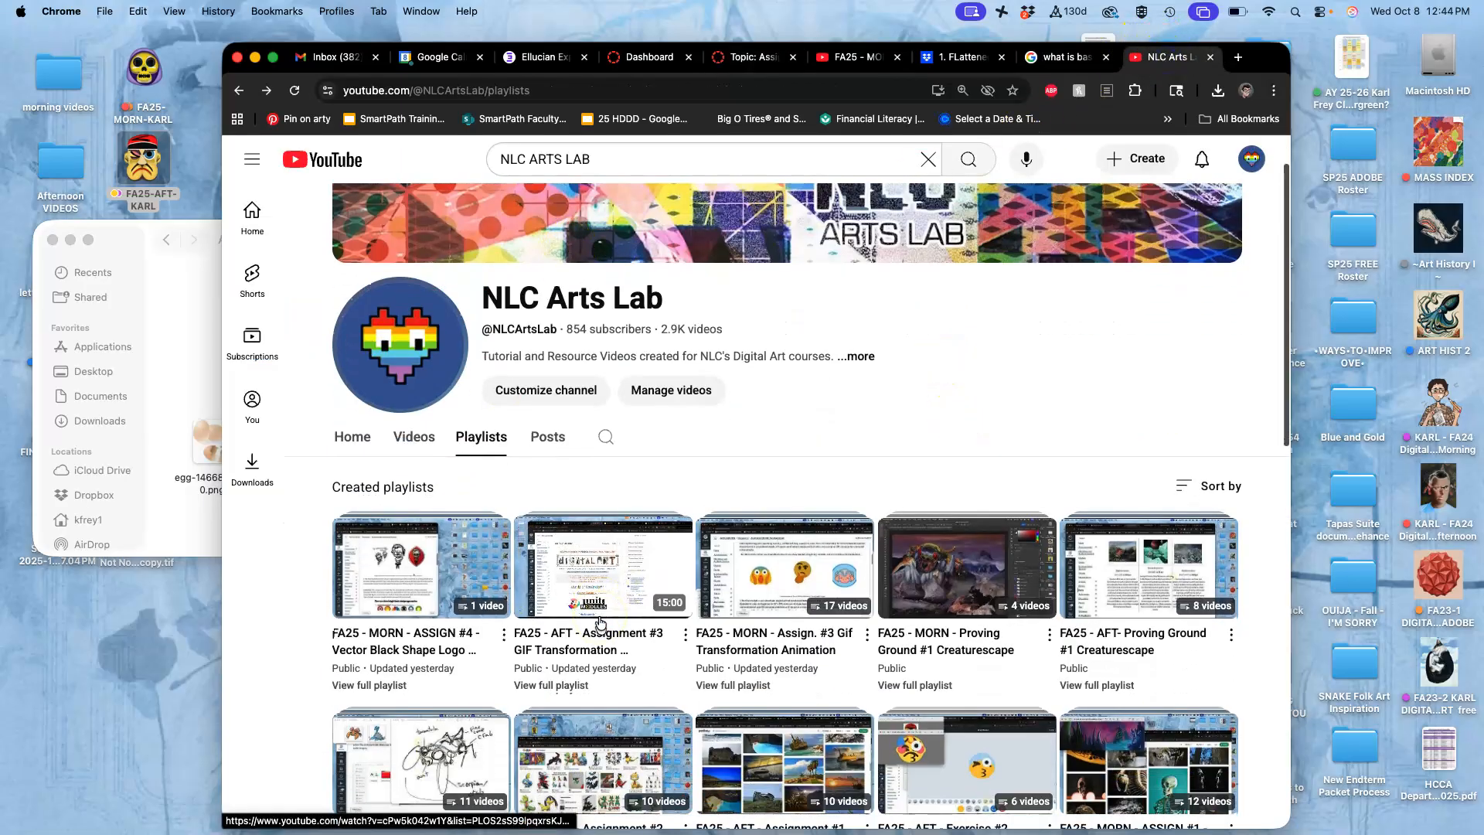
left_click(555, 687)
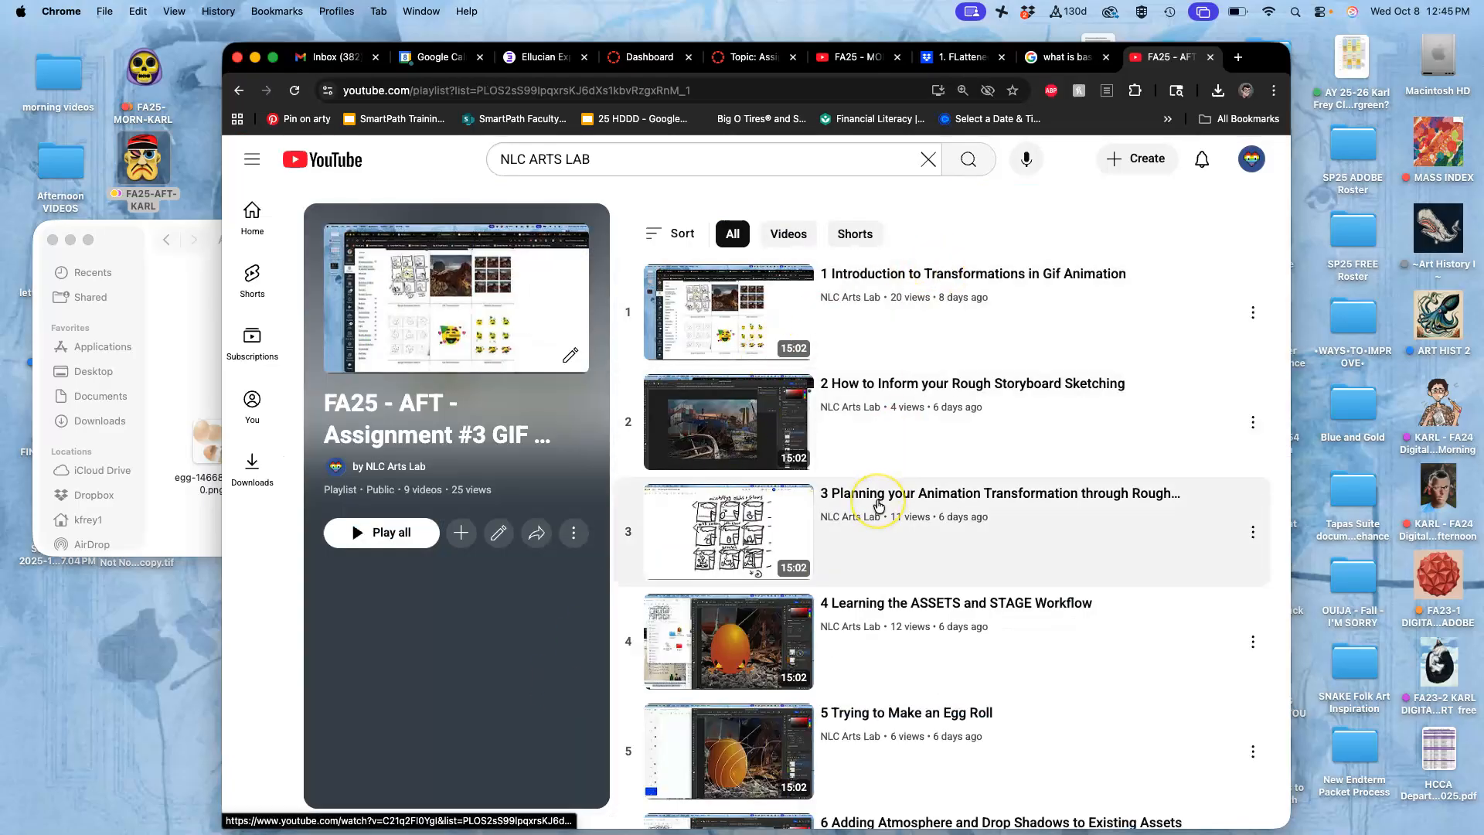
Look through the afternoon playlist's storyboard, asset and animation workflow videos and return to the start of the list.
scroll(879, 504, "down", 3)
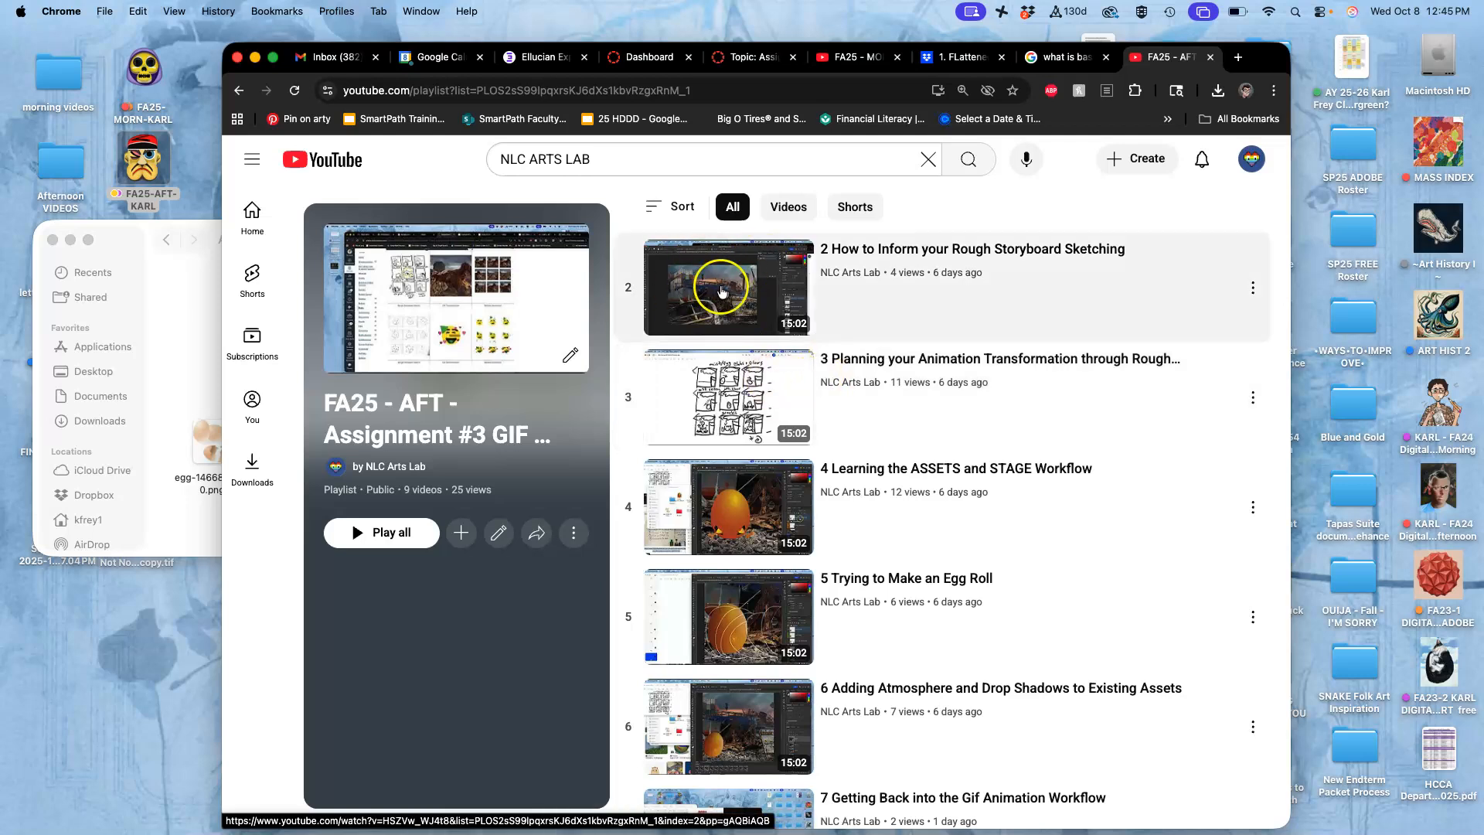
scroll(809, 431, "down", 1)
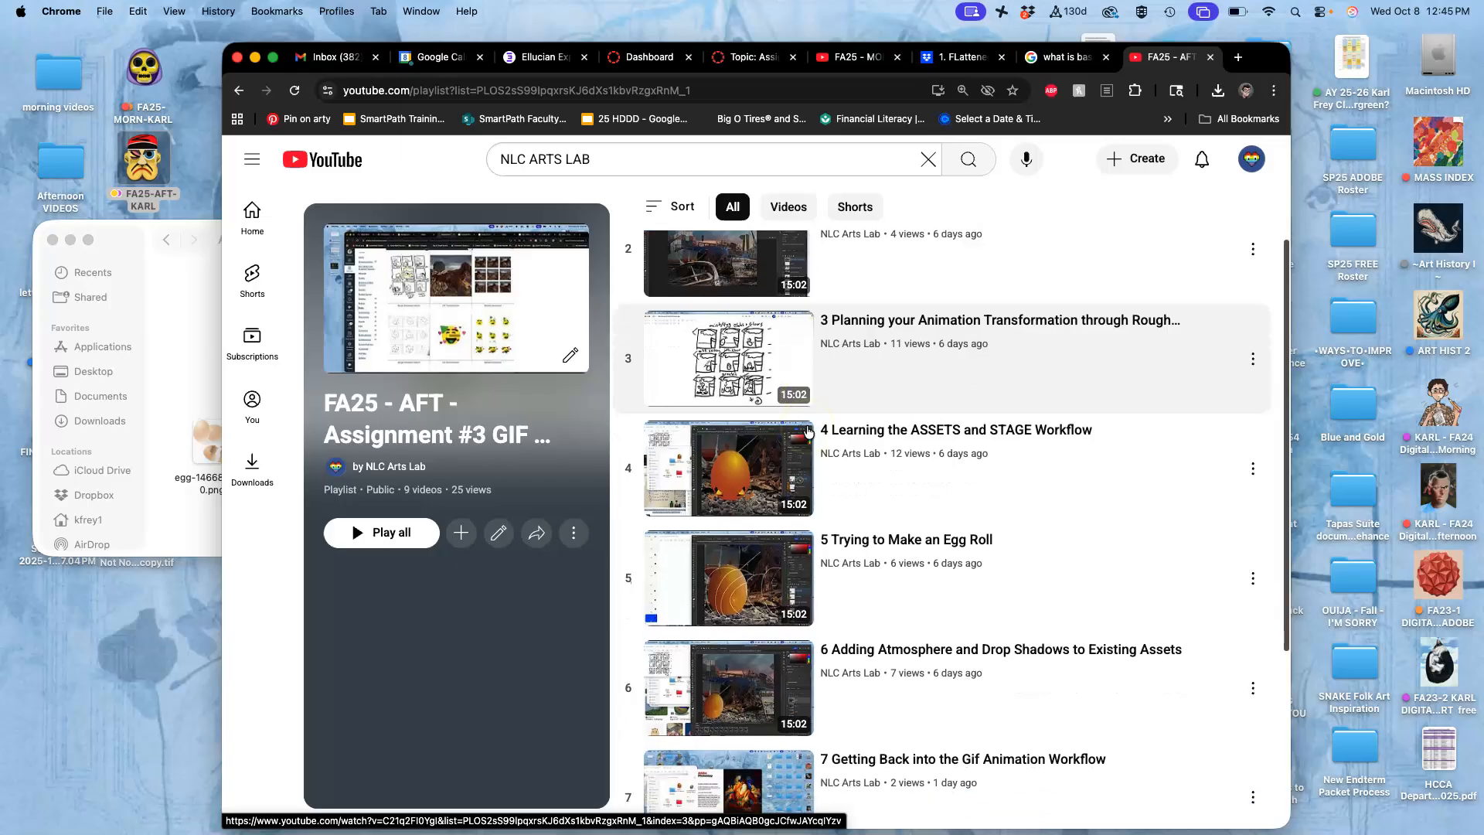
scroll(813, 430, "up", 1)
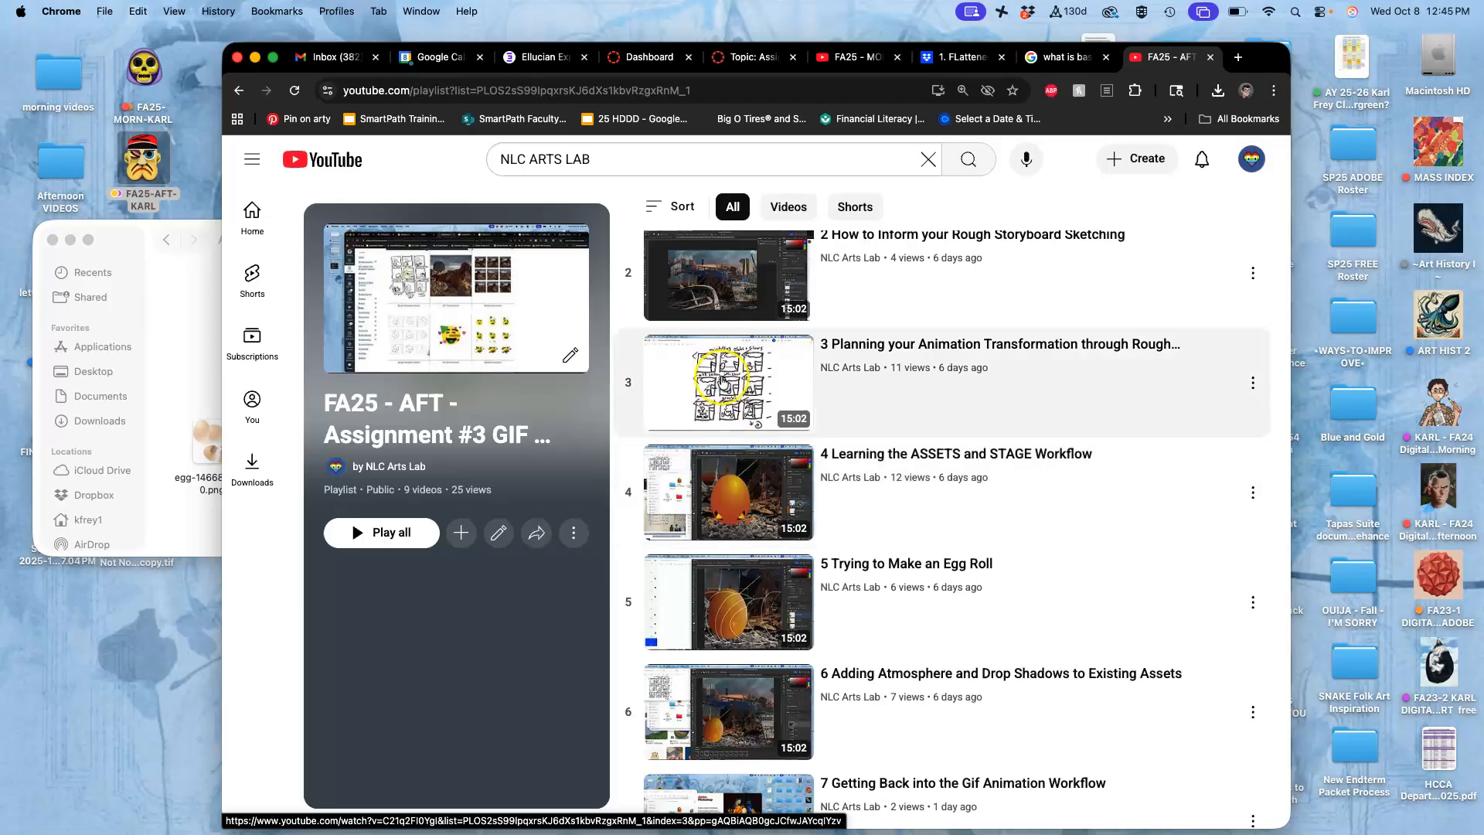
scroll(730, 406, "down", 3)
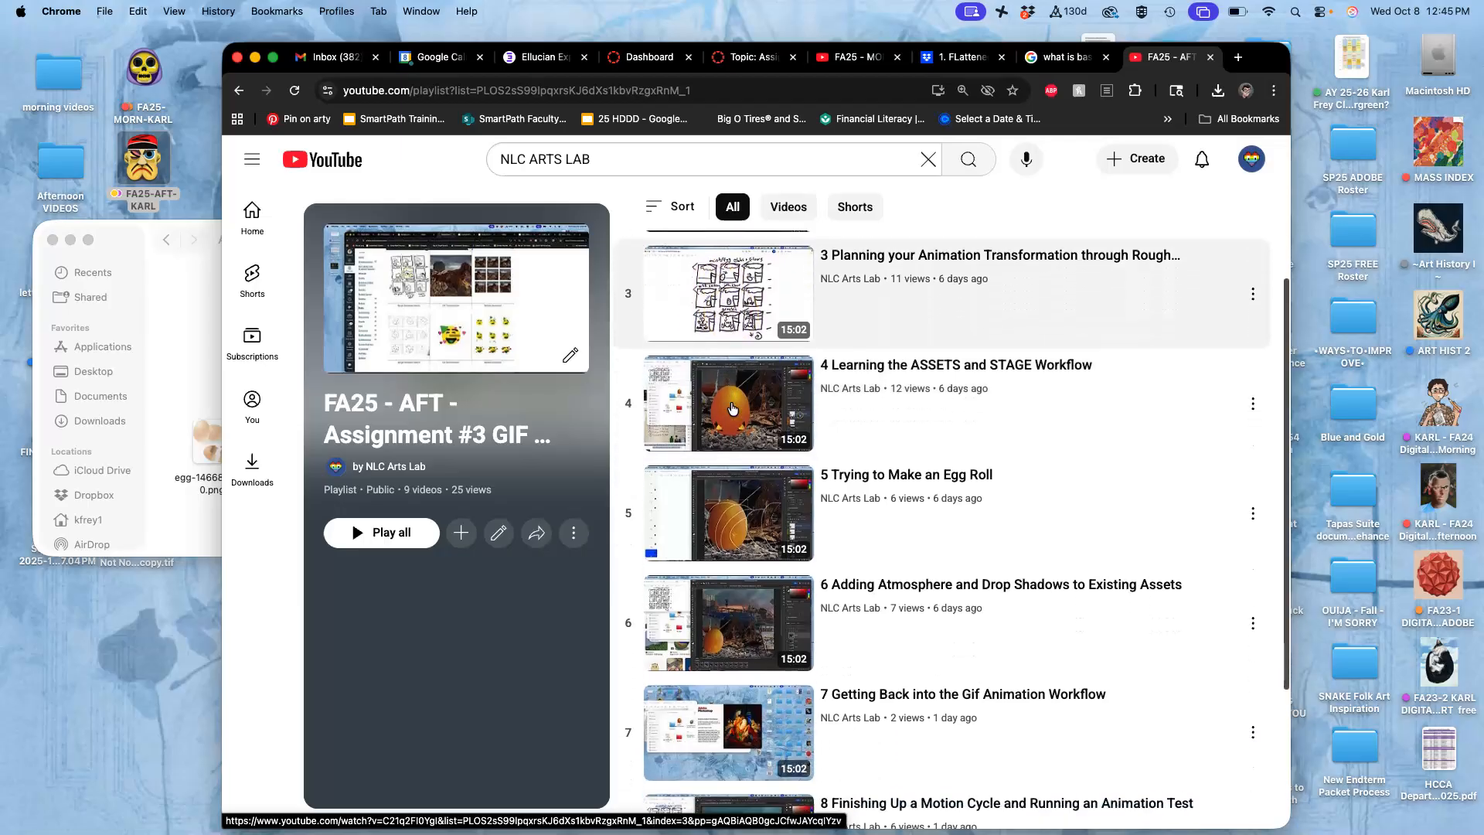
scroll(732, 408, "up", 8)
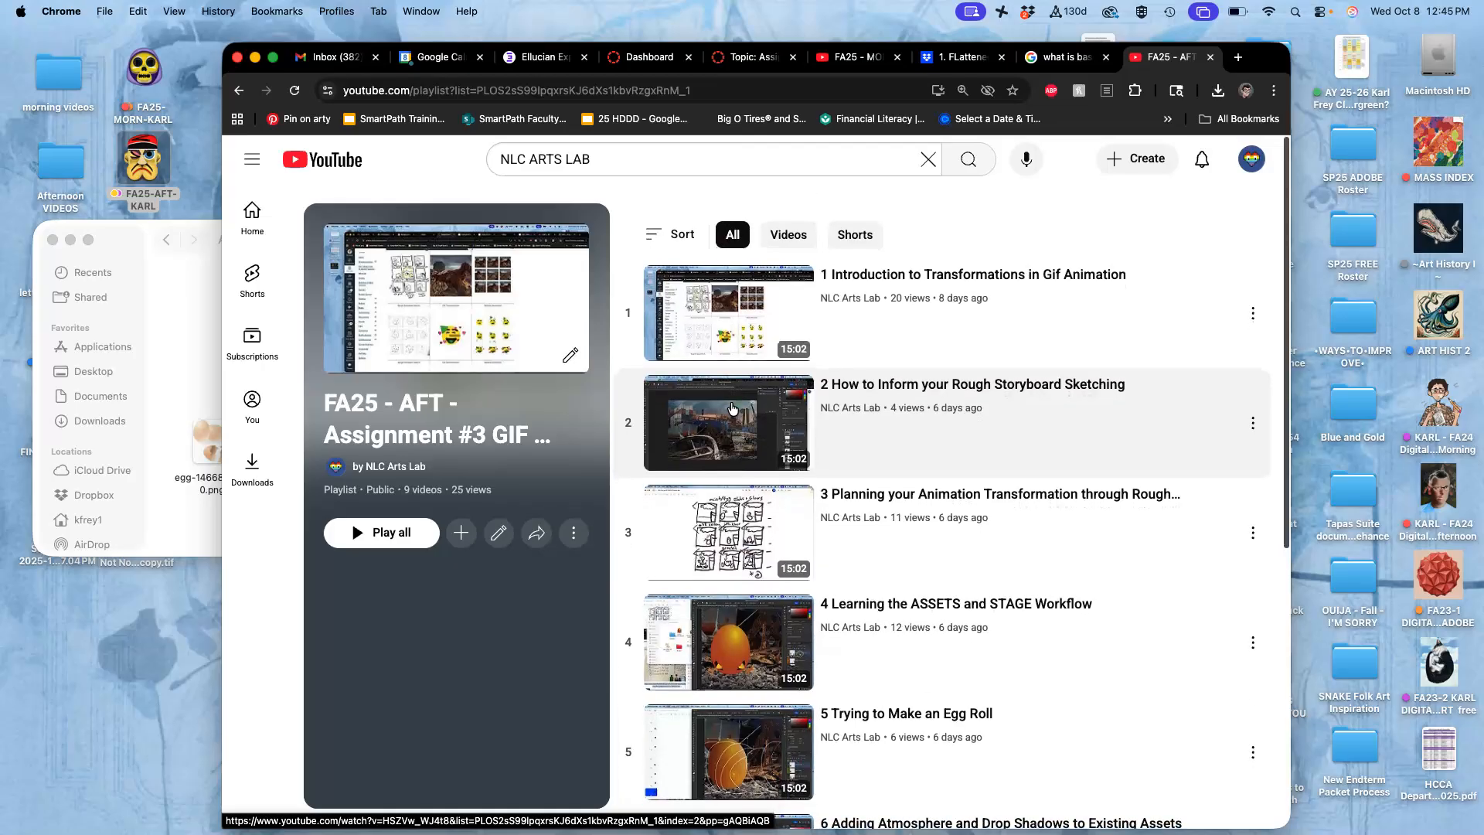
Look through the afternoon playlist to its end, open "7 Getting Back into the Gif Animation Workflow" and pause it.
scroll(732, 408, "down", 6)
scroll(733, 408, "down", 5)
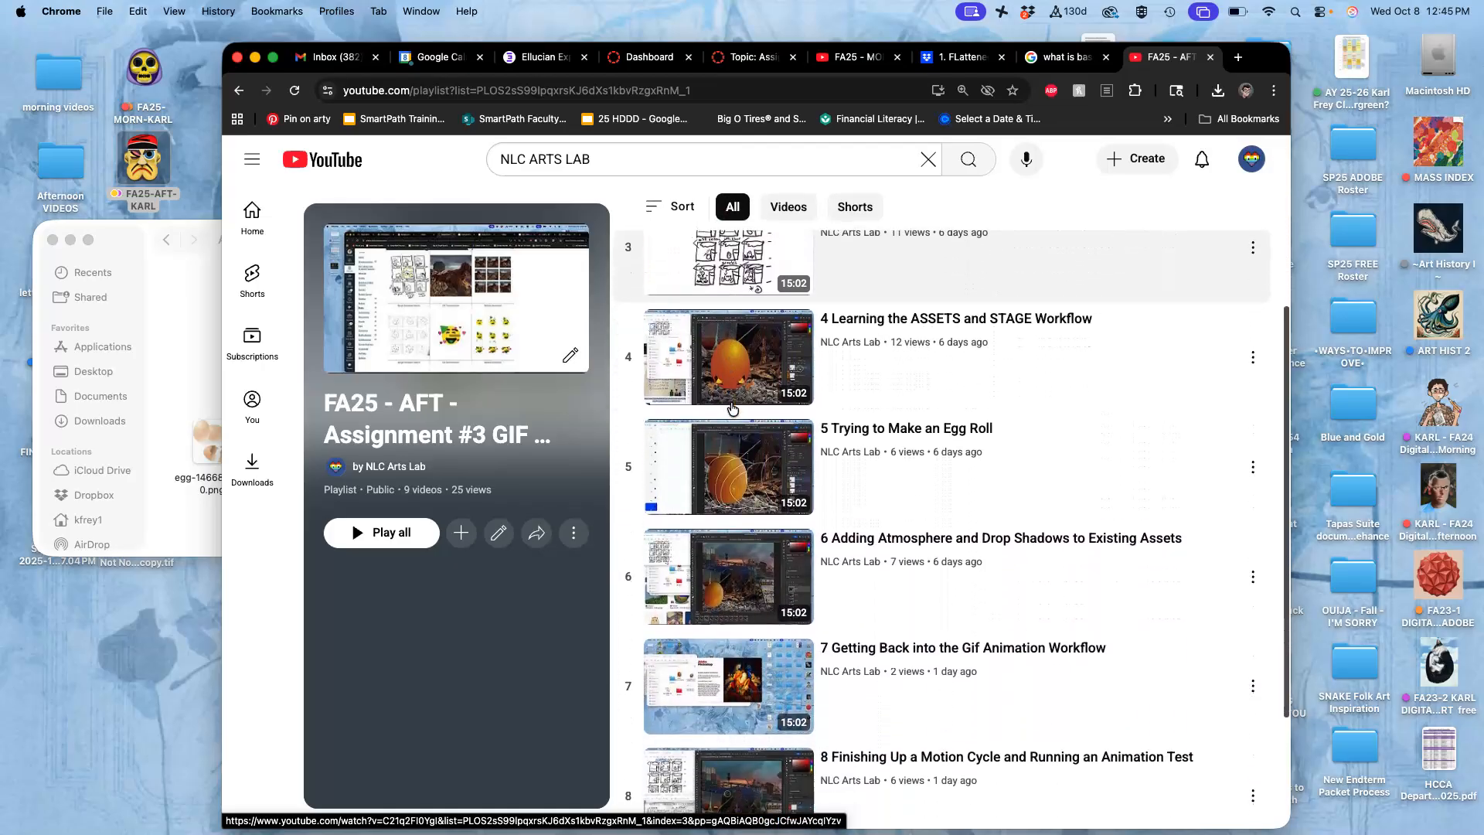
scroll(732, 408, "down", 3)
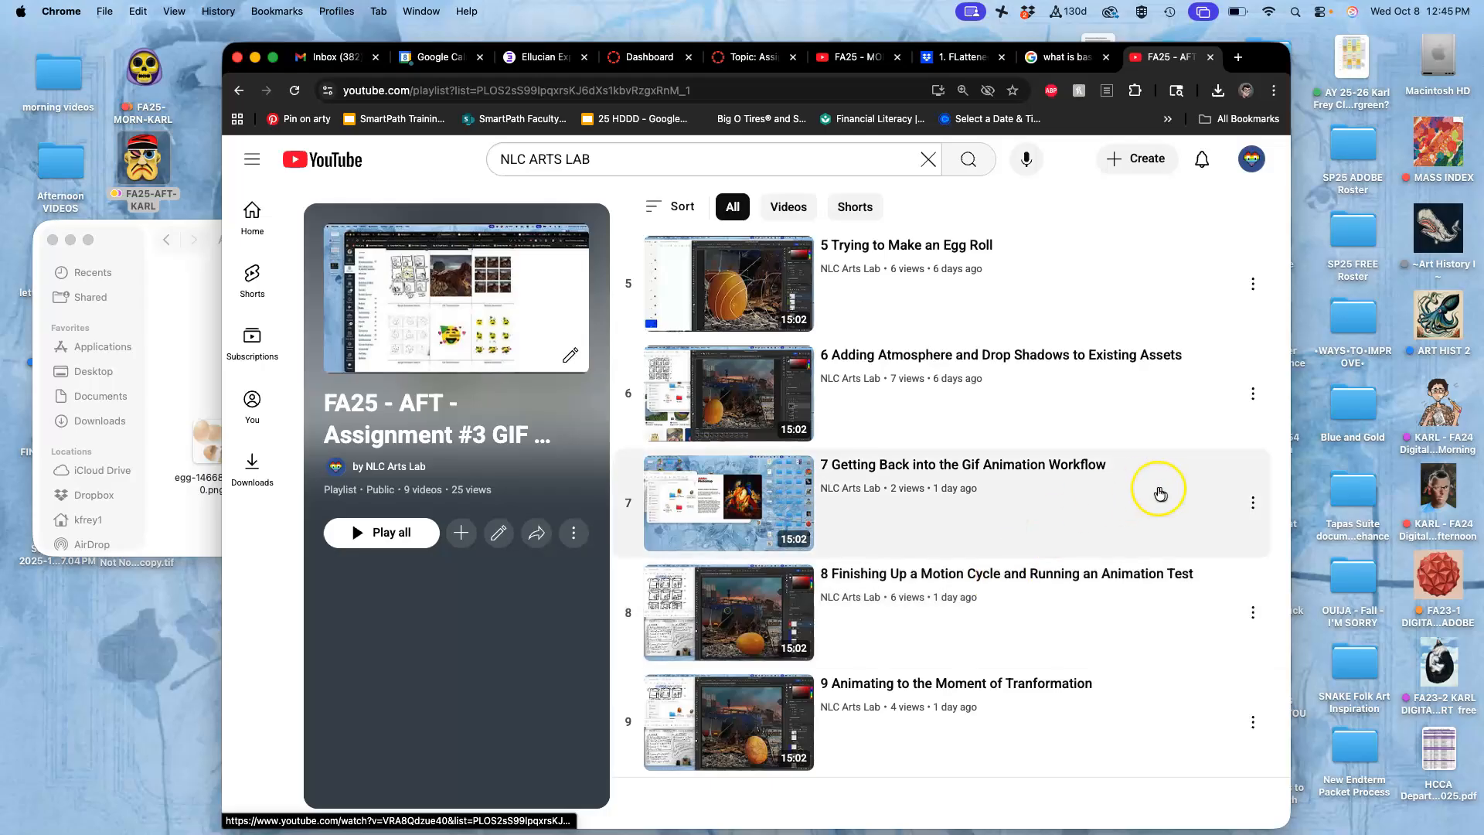
left_click(1253, 503)
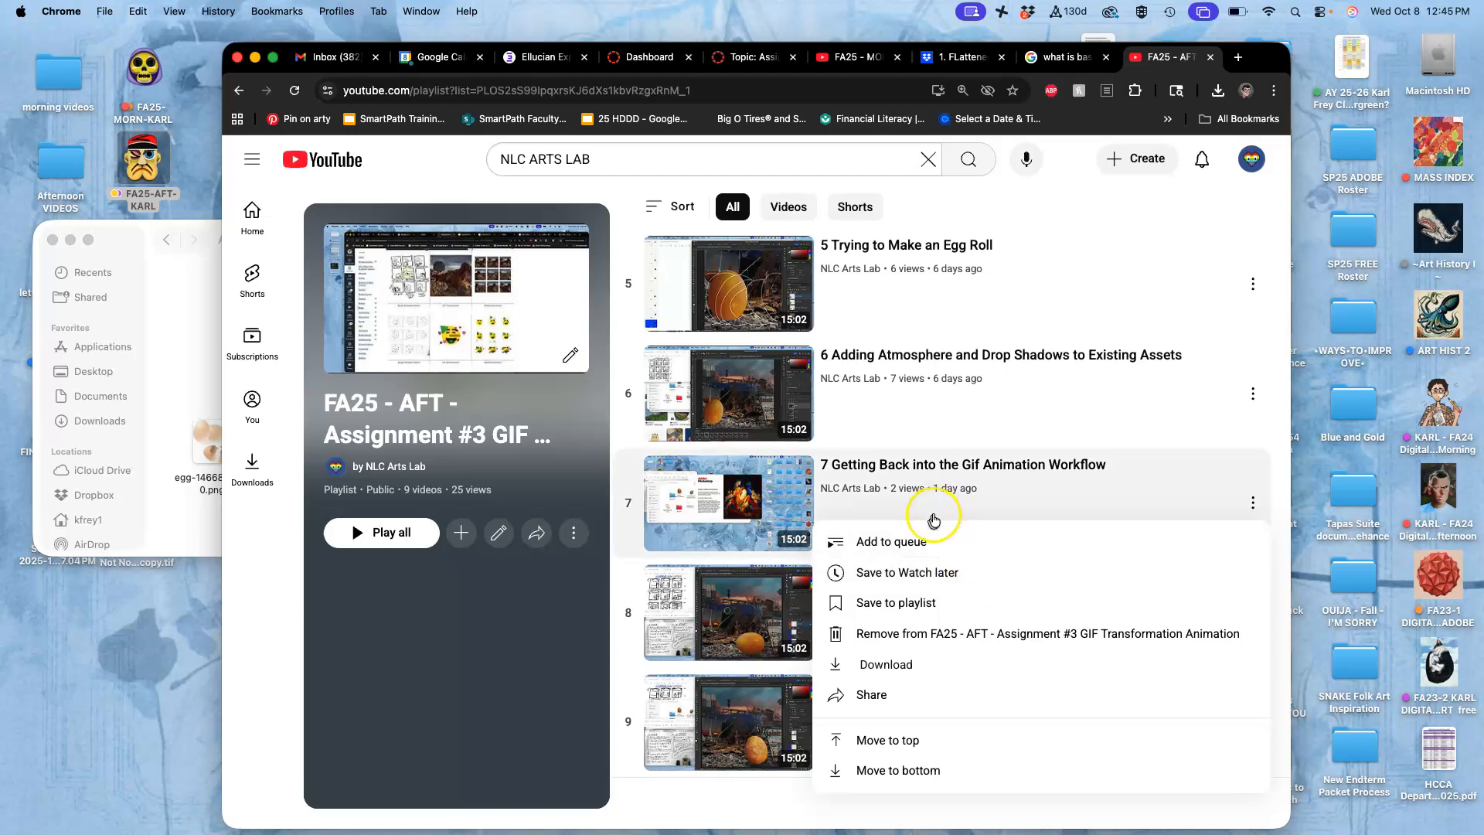
left_click(1079, 514)
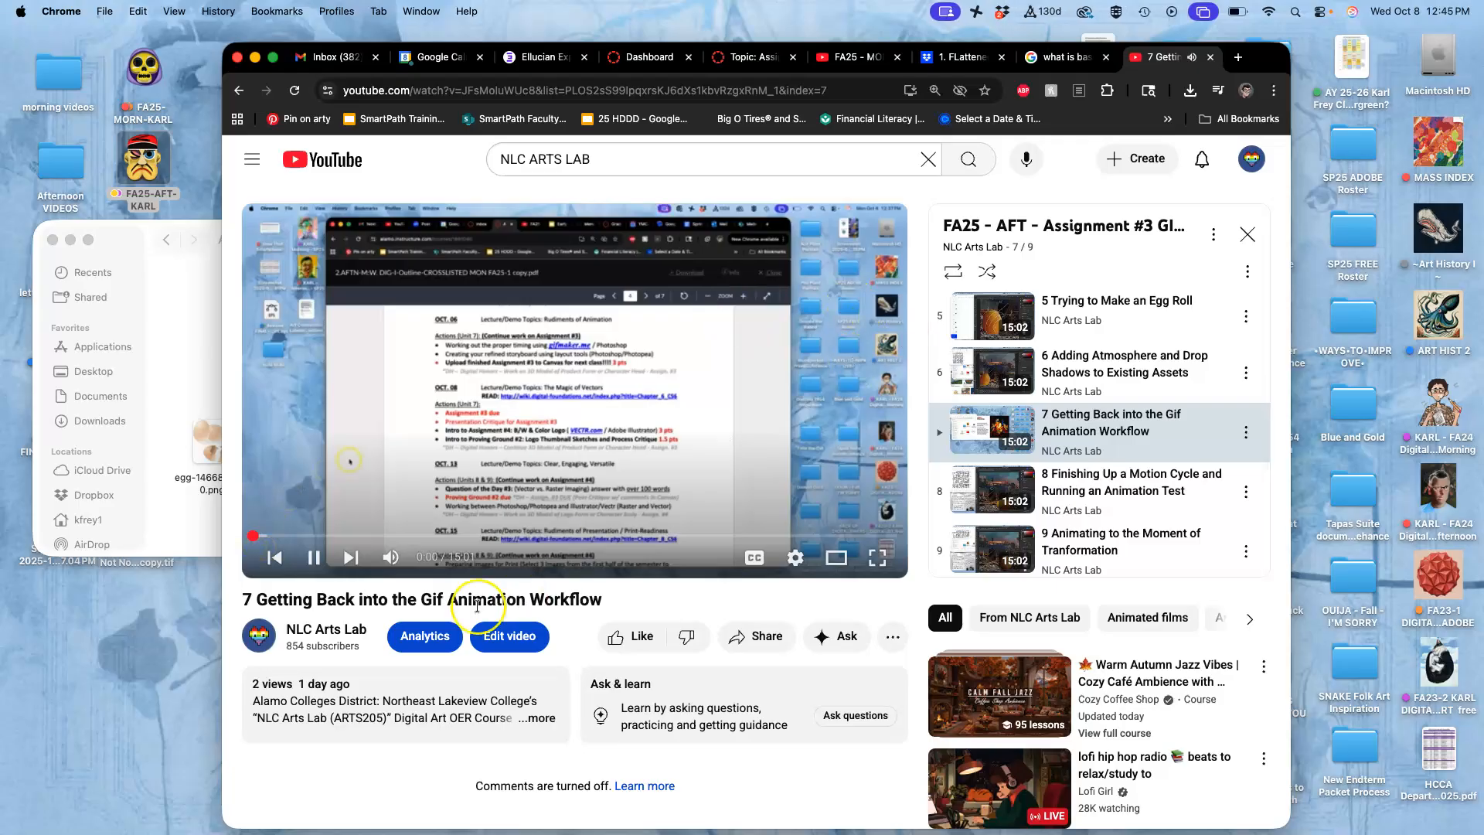
left_click(314, 558)
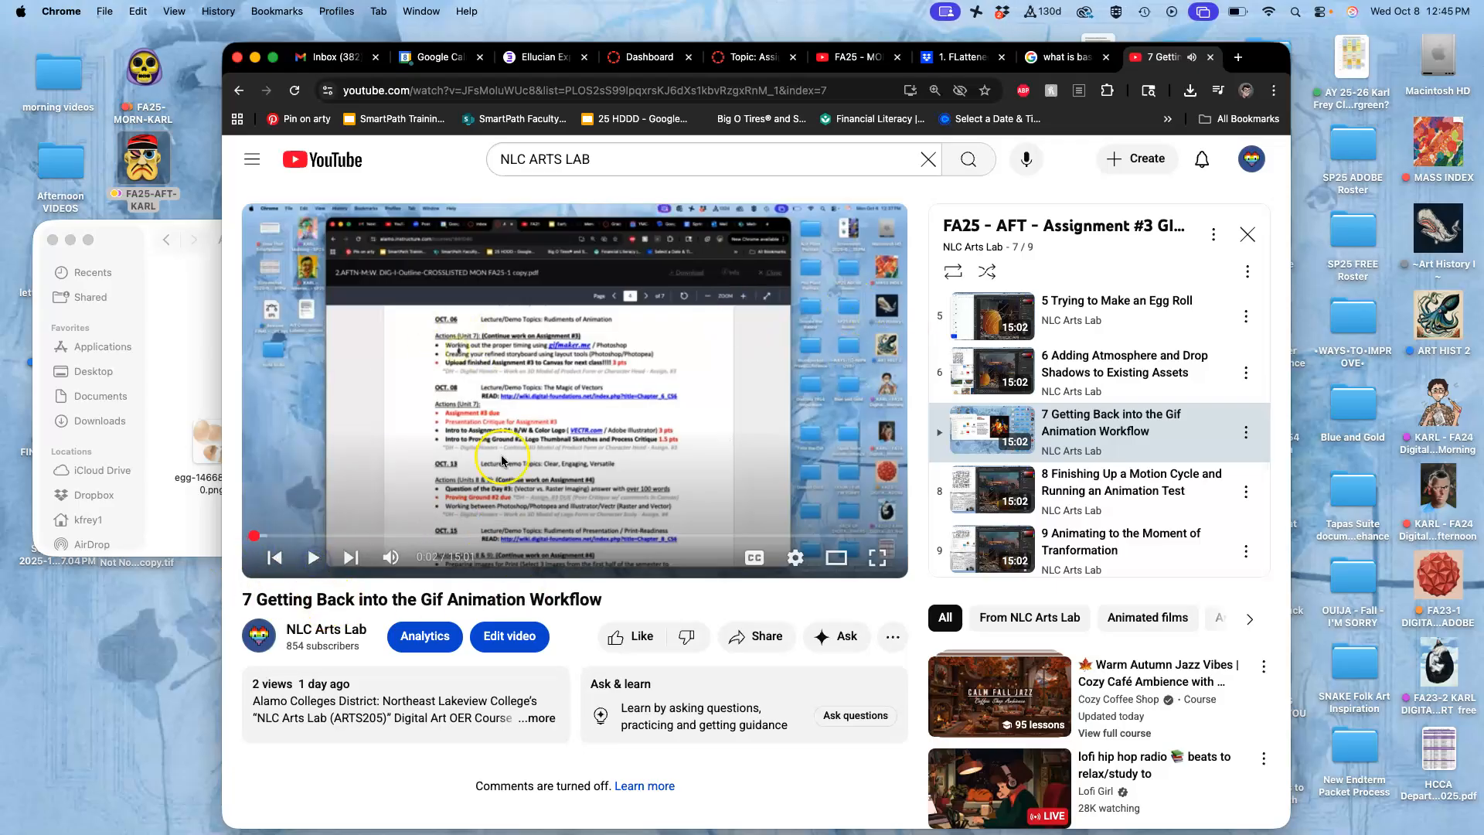
Return to the afternoon playlist and reopen video 7 on getting back into the GIF animation workflow.
left_click(240, 94)
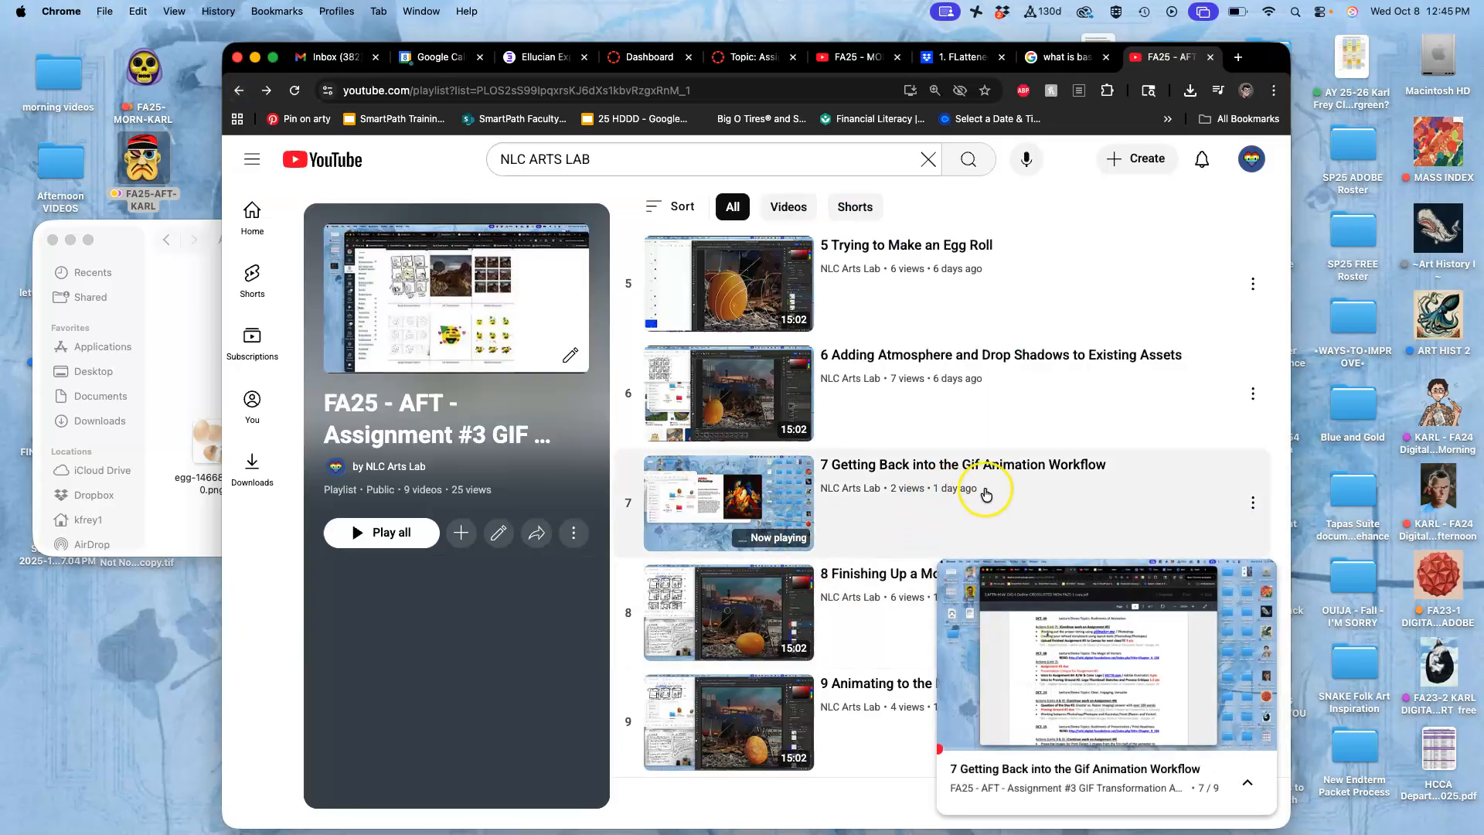
left_click(1253, 503)
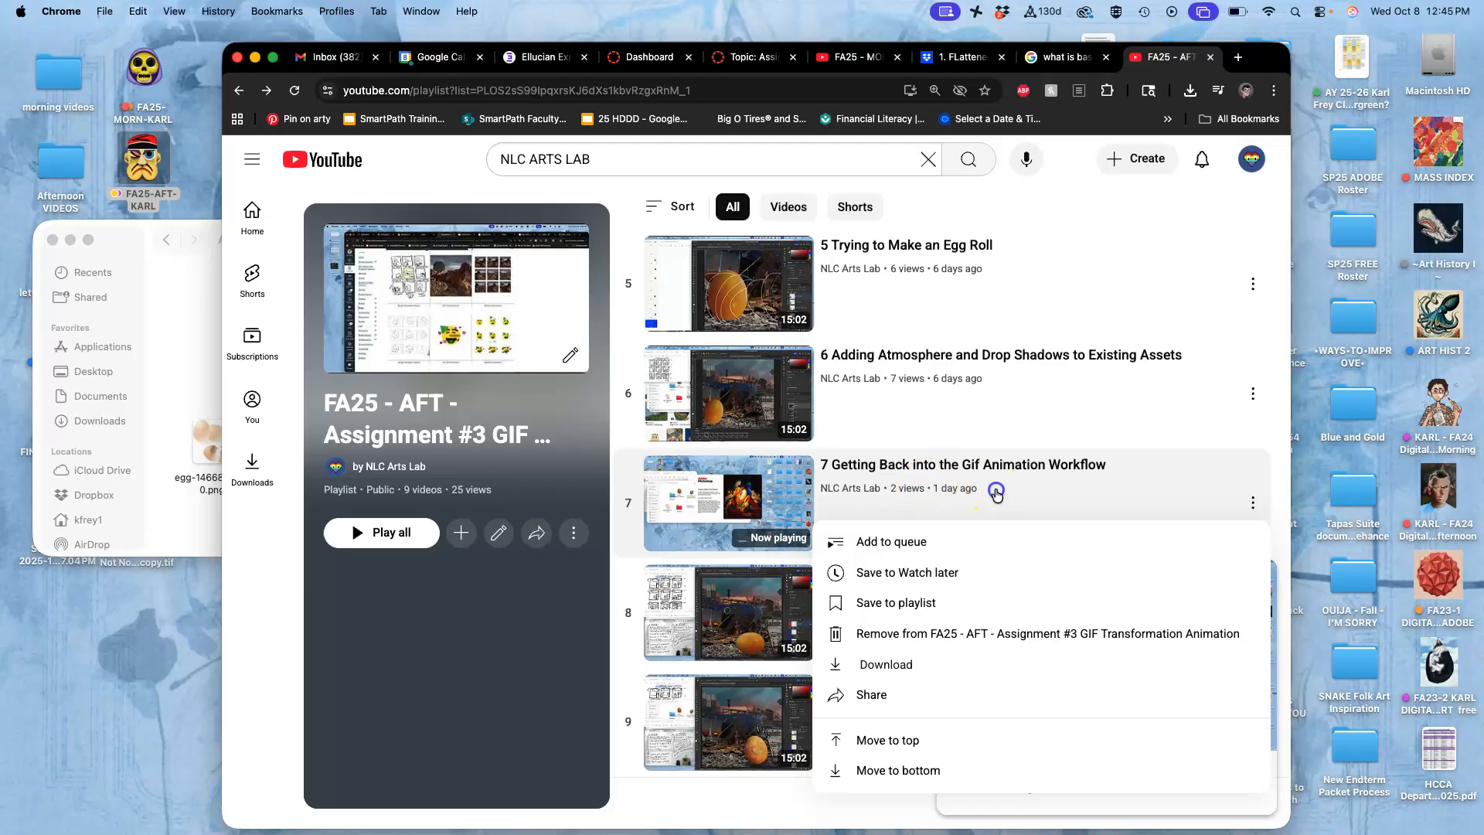
left_click(995, 490)
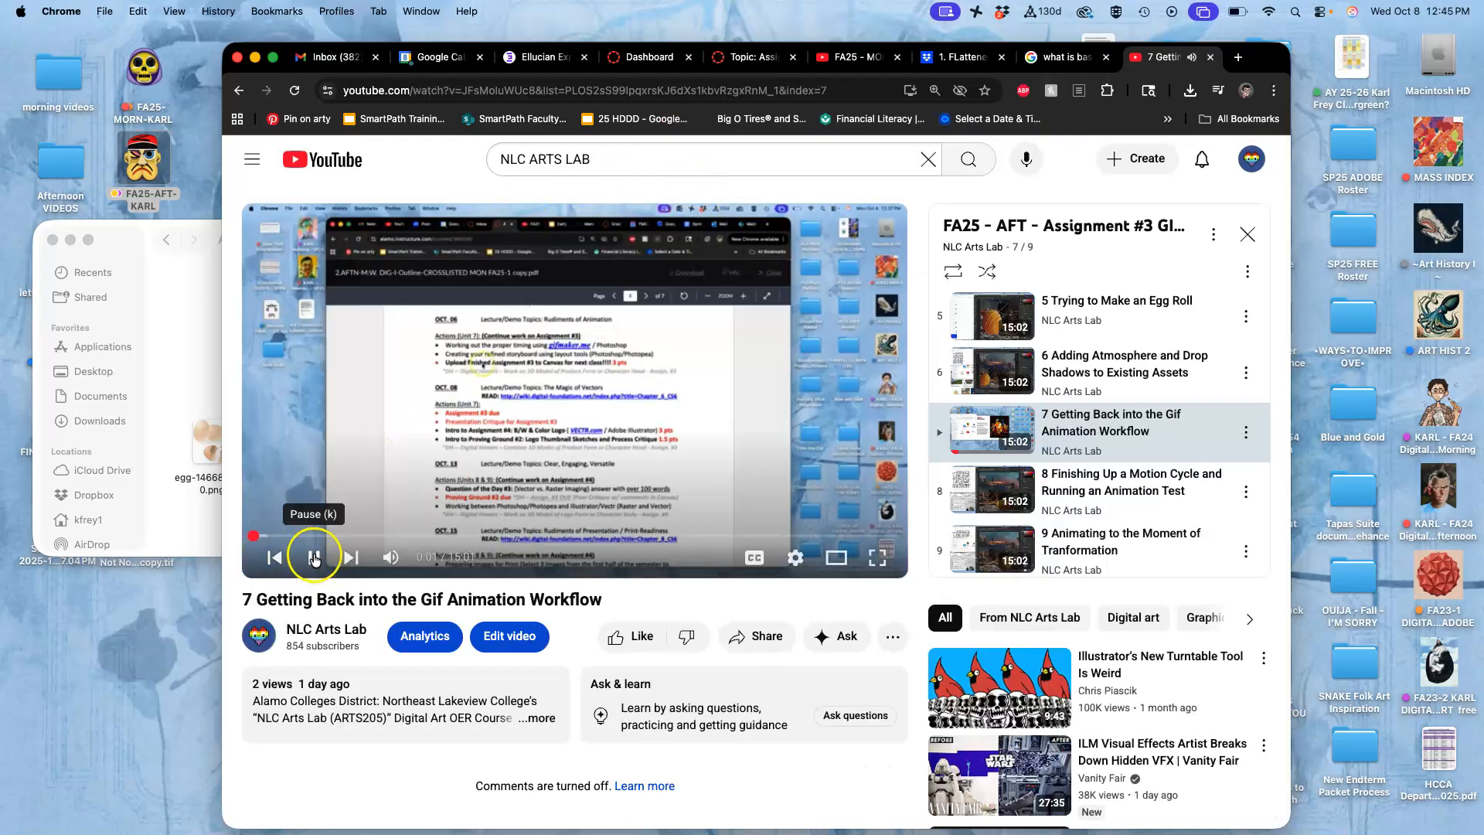
Switch to the Canvas Assignment #3 (GIF Transformation) discussion and find the instructor example's rough 9-square-panel storyboard sketch.
left_click(740, 57)
scroll(816, 354, "down", 15)
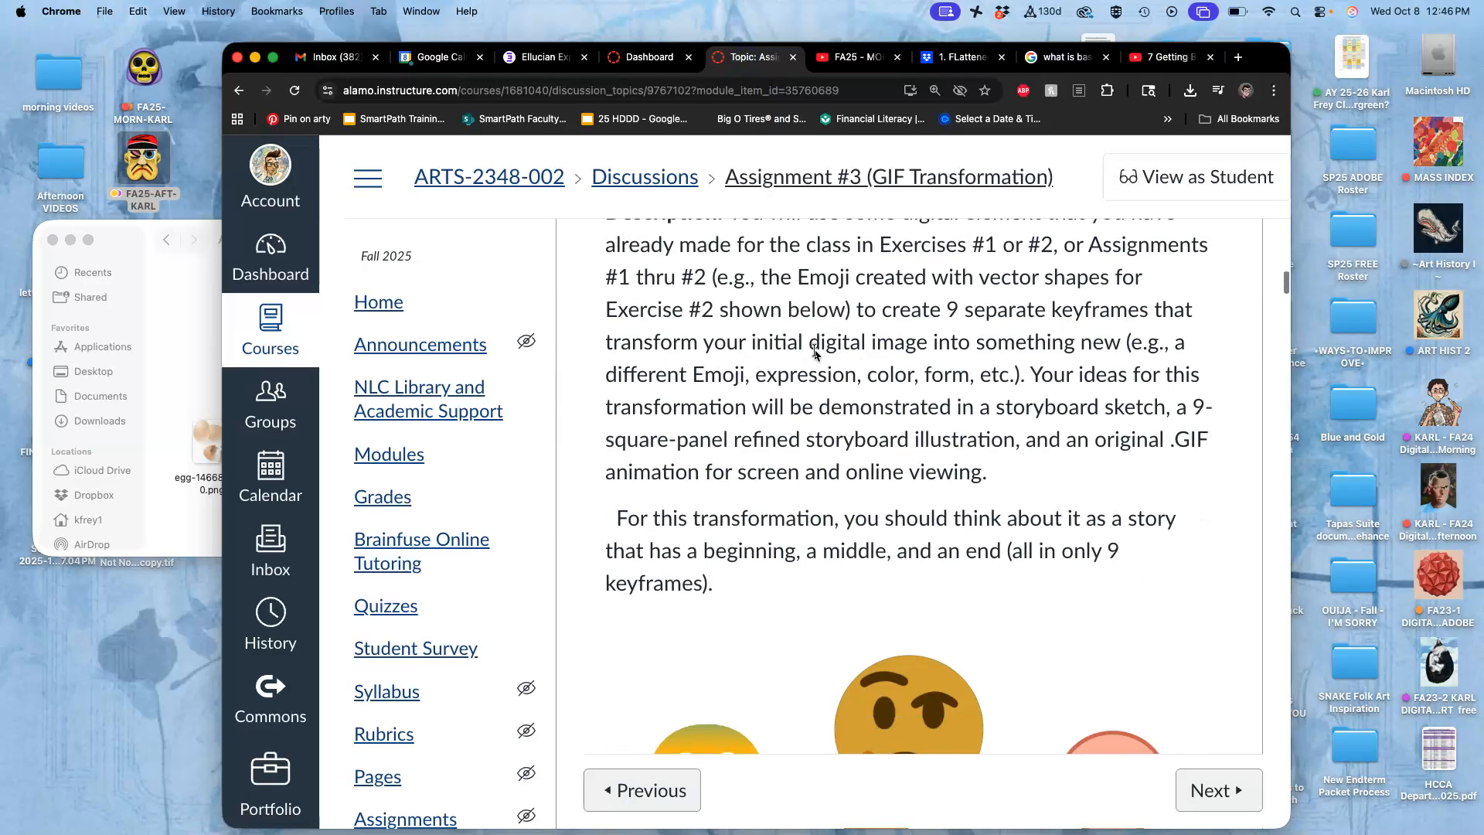
scroll(815, 354, "down", 15)
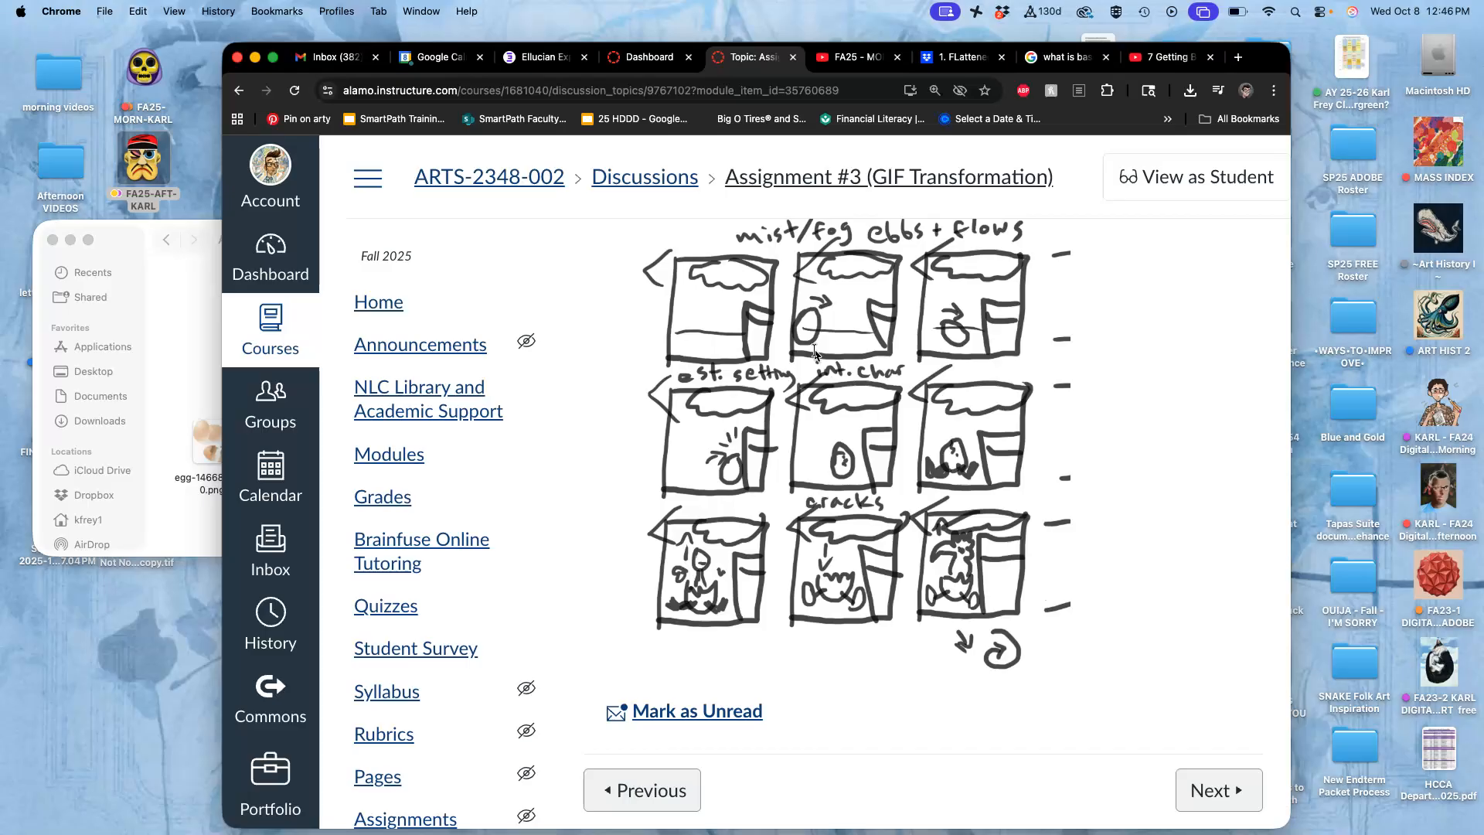
scroll(815, 354, "up", 4)
scroll(815, 354, "down", 3)
left_click(954, 377)
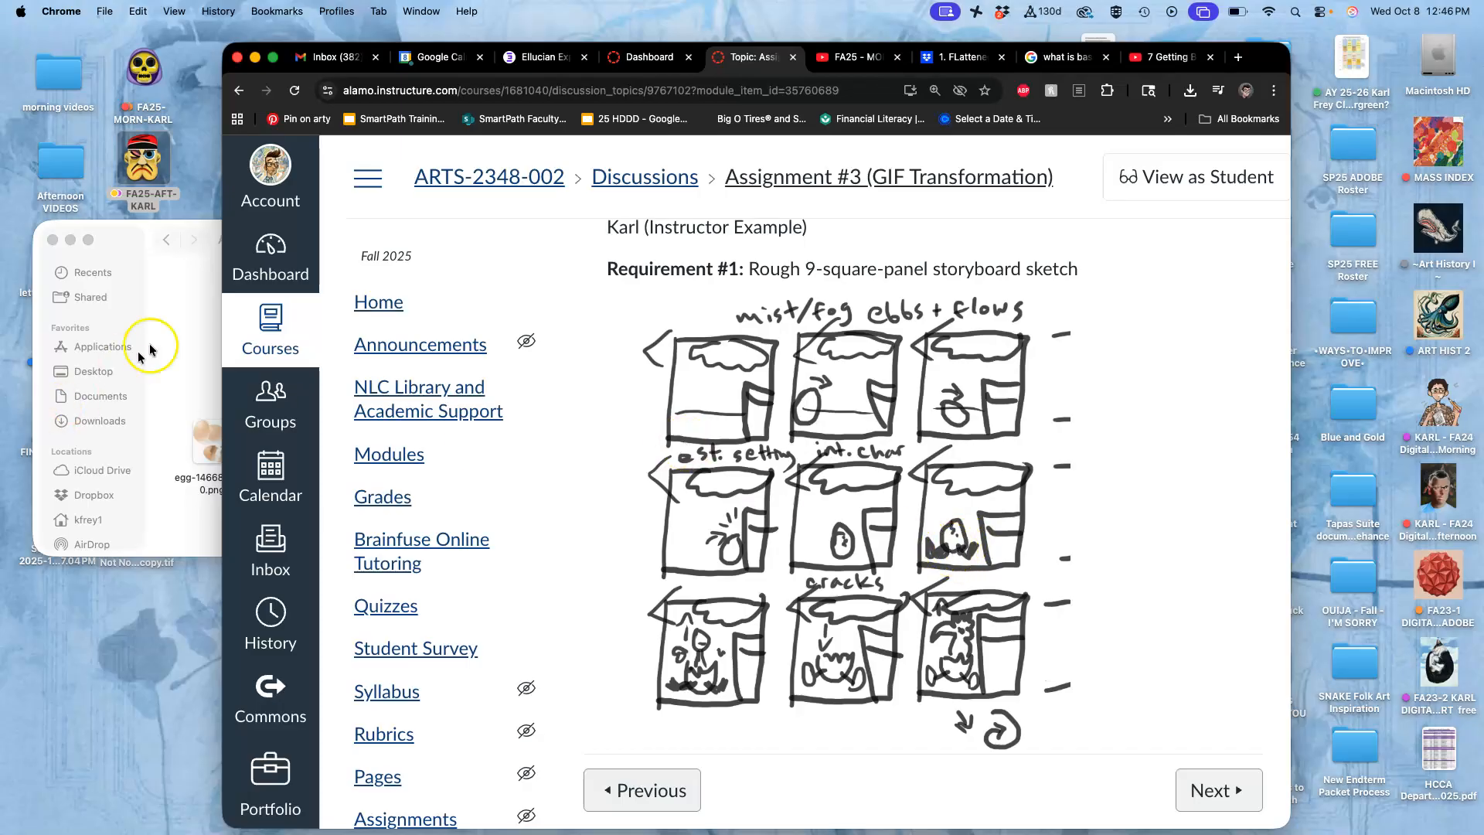
Open the STAGE Popeye and ASSETS PSD files together from the Assignment #3 folder in Photoshop.
left_click(178, 336)
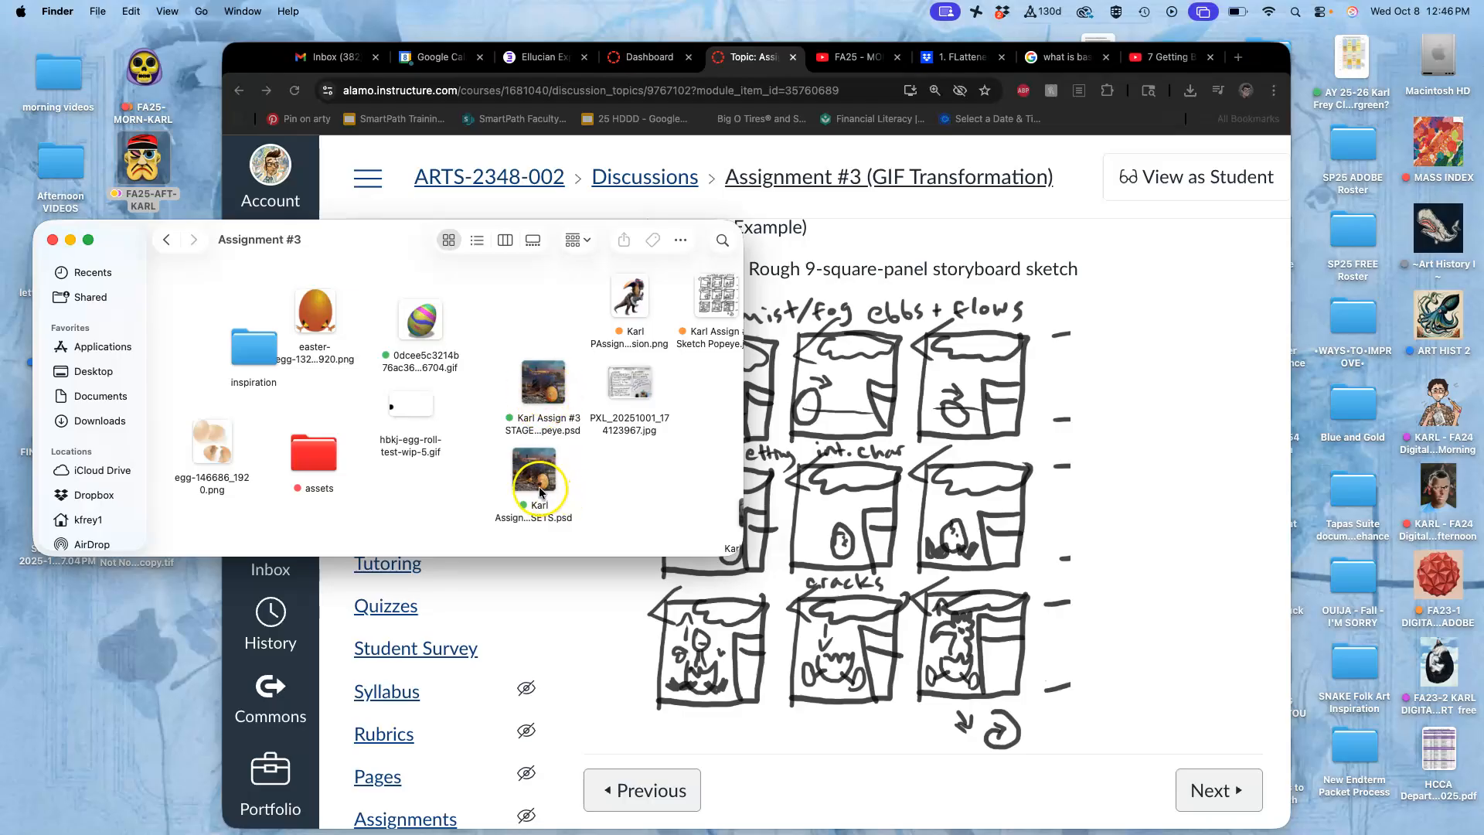
left_click_drag(522, 340, 539, 482)
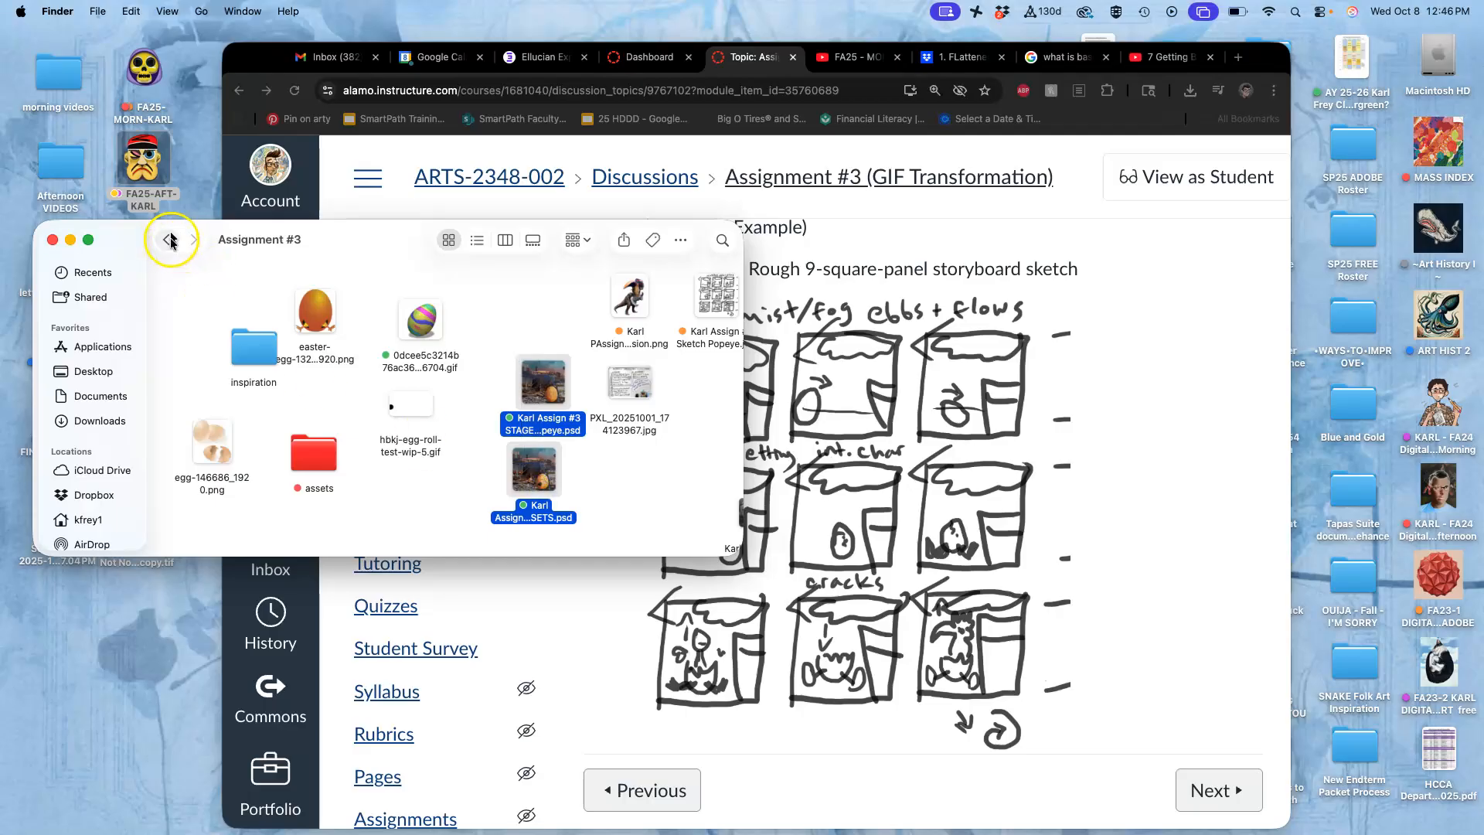
double_click(532, 466)
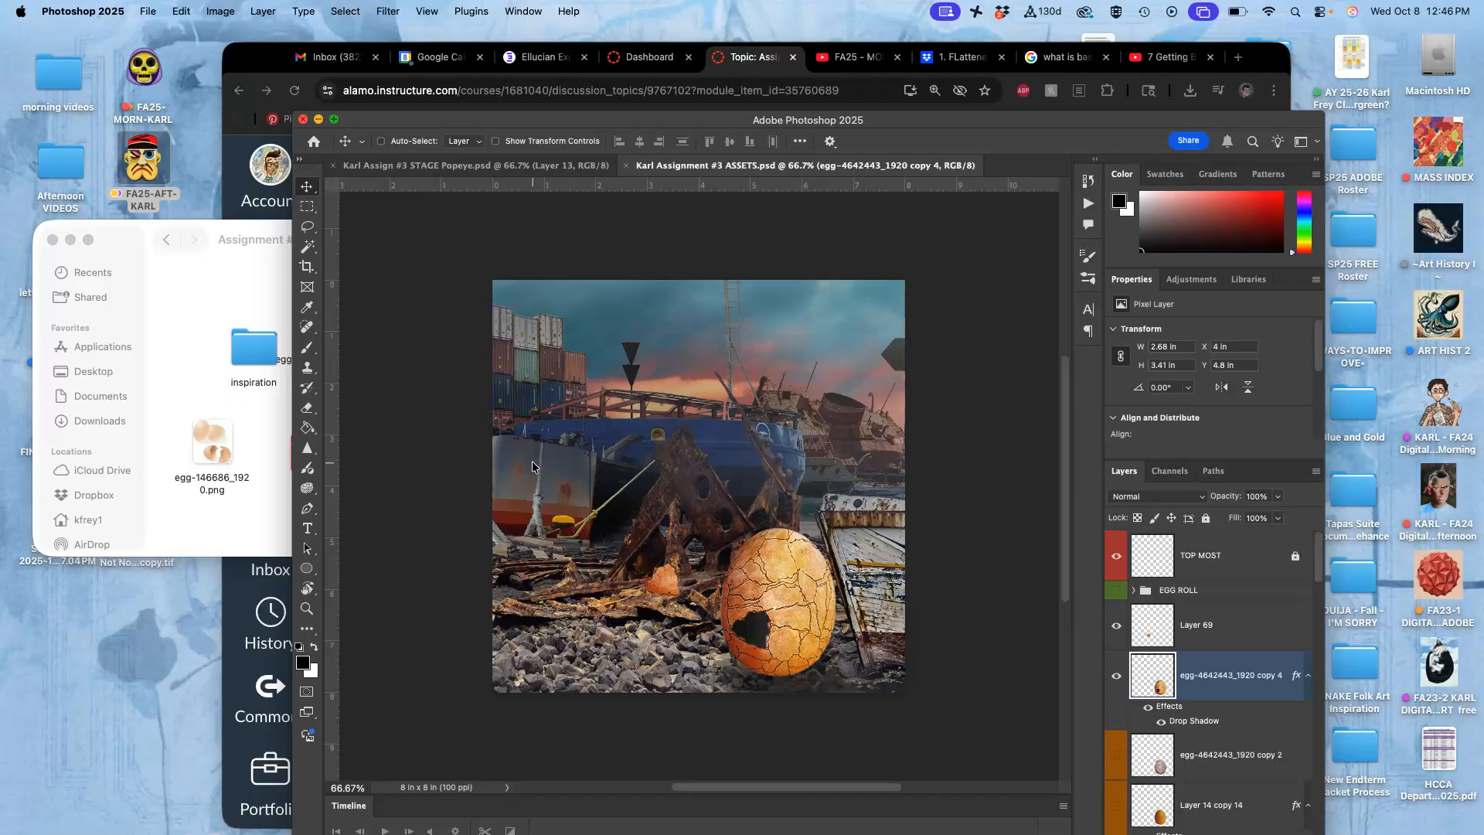
Bring the STAGE Popeye document to the front and reorder it to sit after the ASSETS document.
left_click(727, 537)
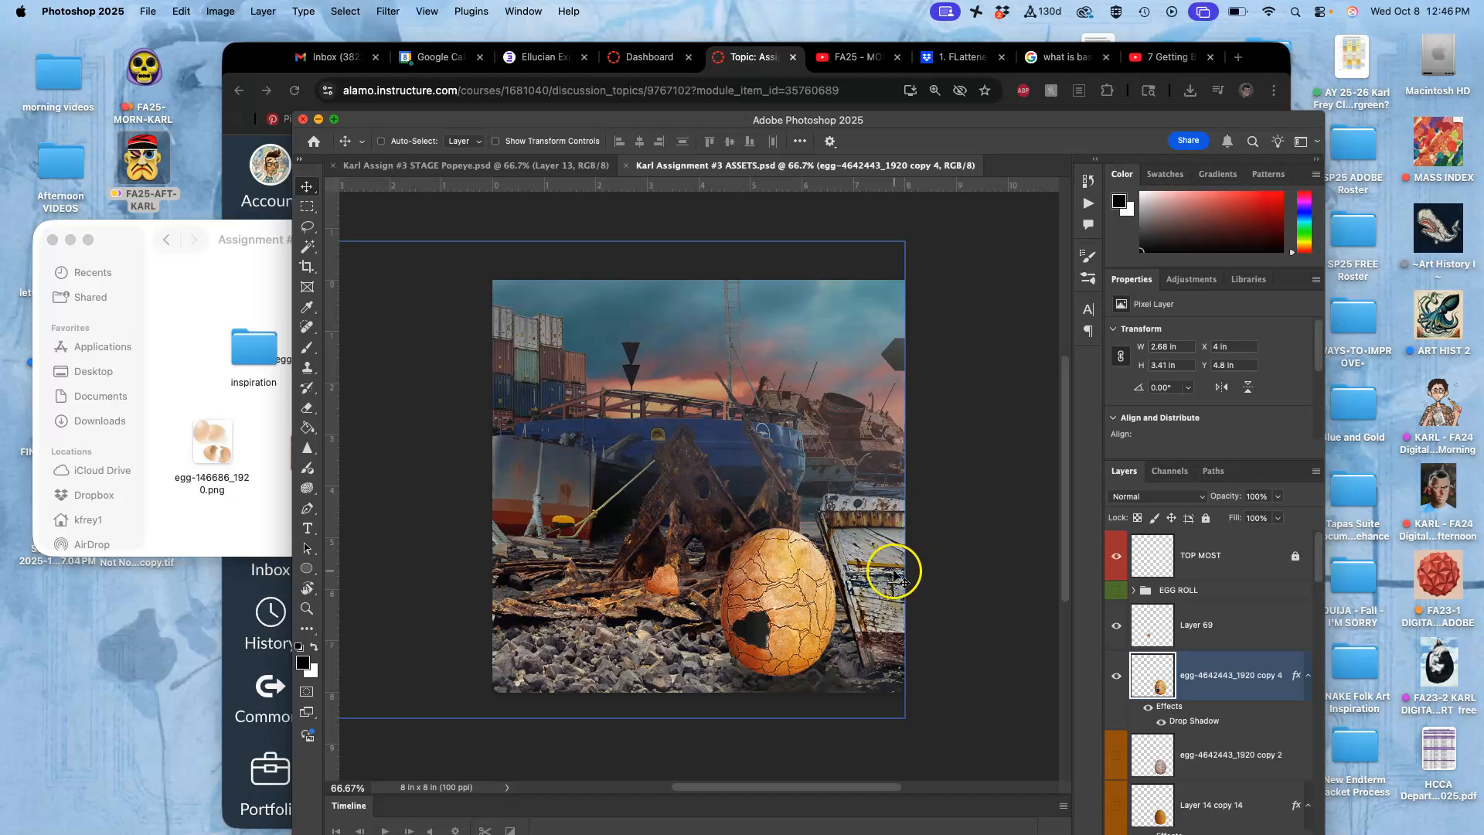
left_click(526, 166)
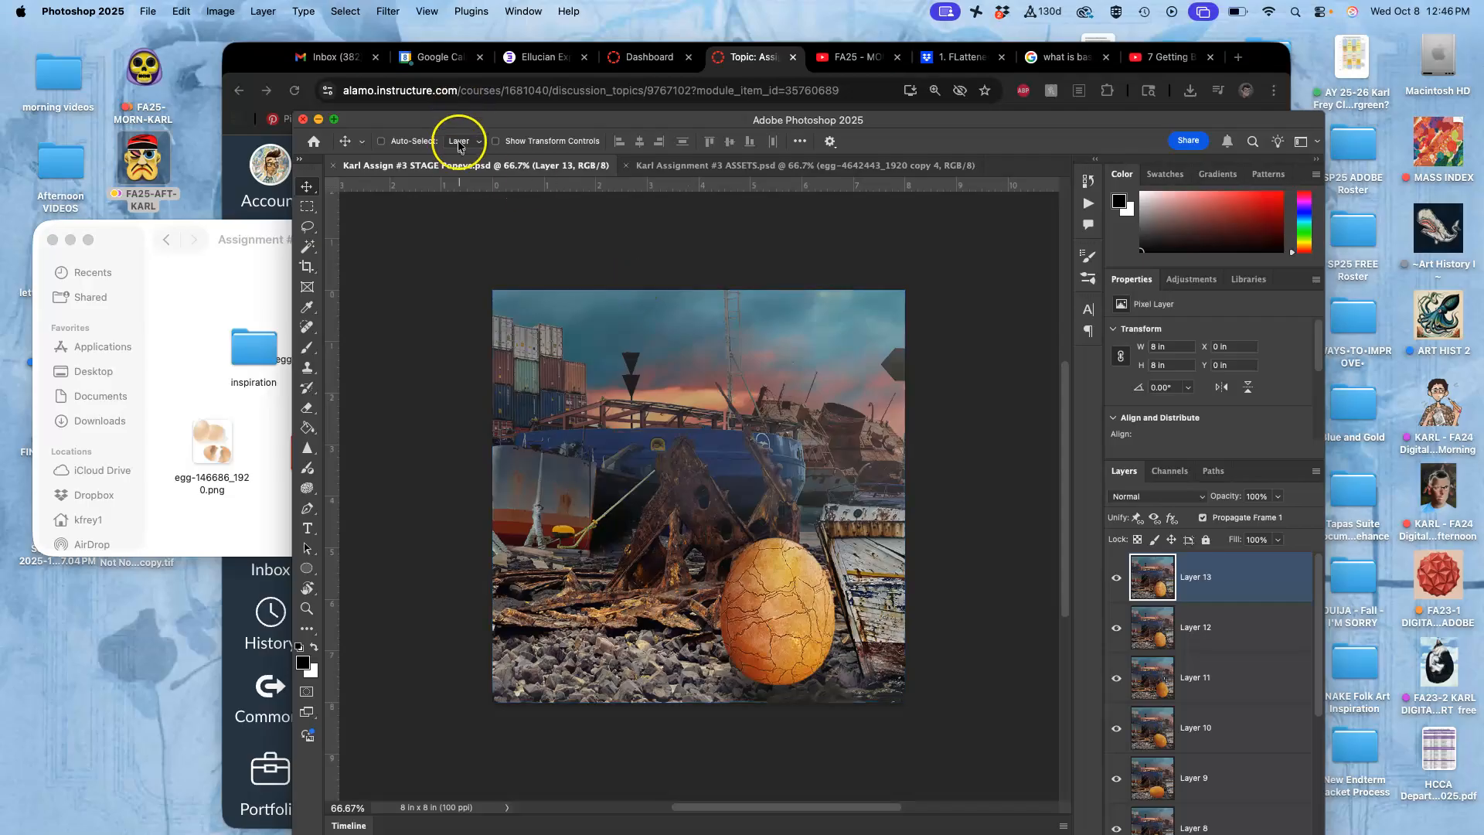
left_click_drag(455, 167, 804, 166)
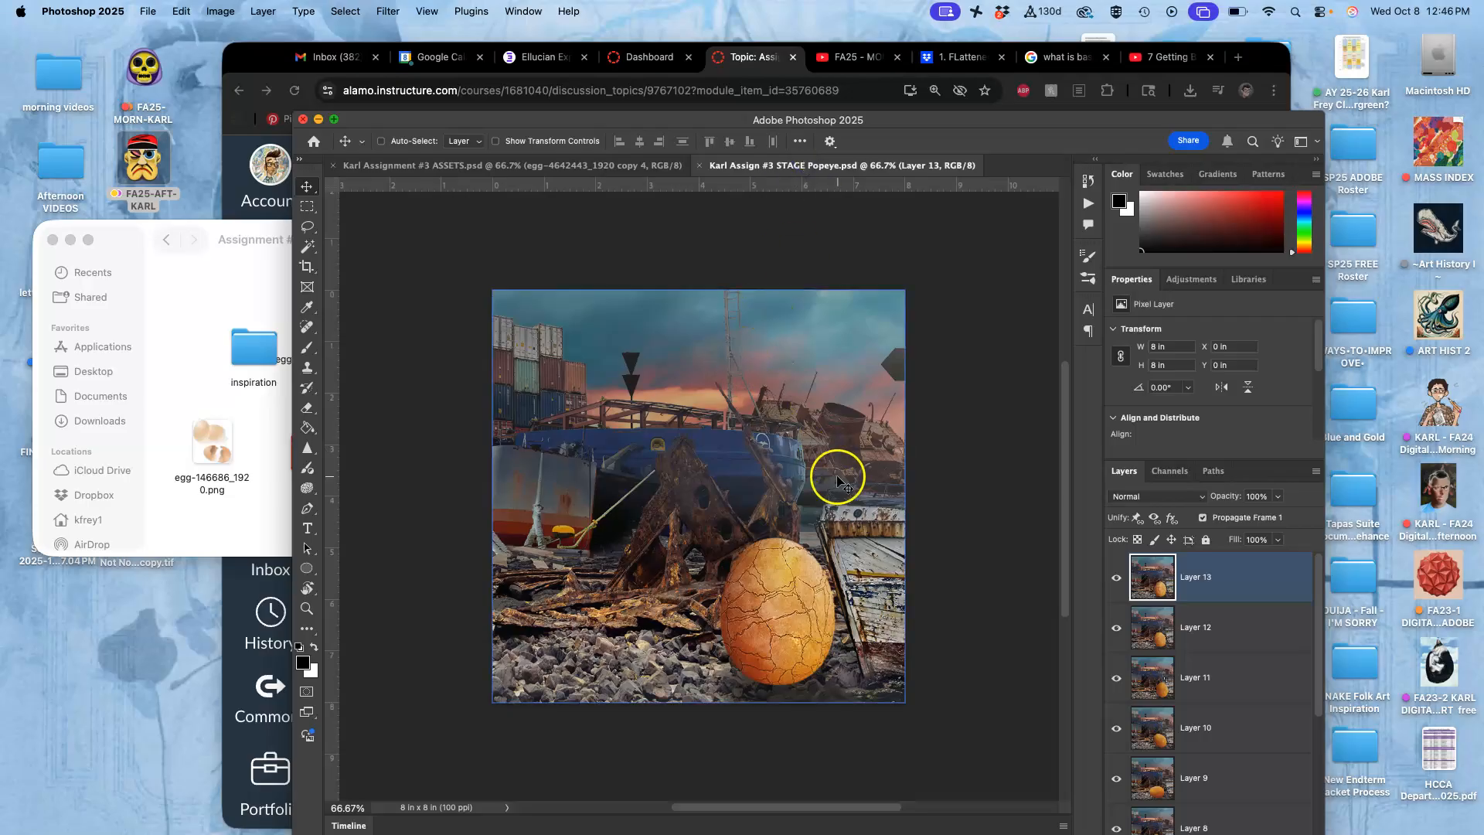
Open the Popeye storyboard sketch from the Assignment #3 folder, shrink its window and park it in the desktop's upper-left corner.
left_click(184, 318)
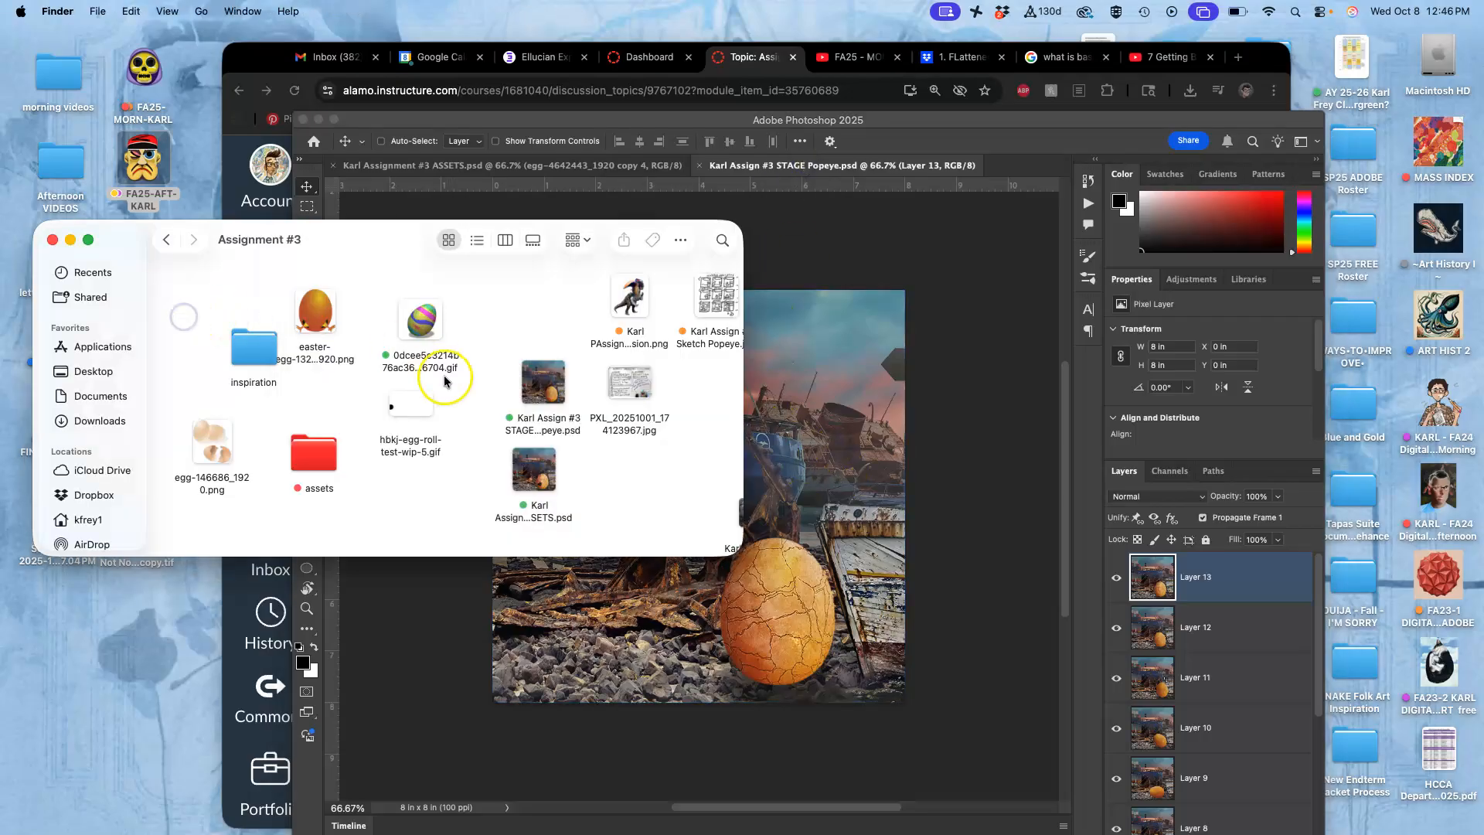
double_click(712, 303)
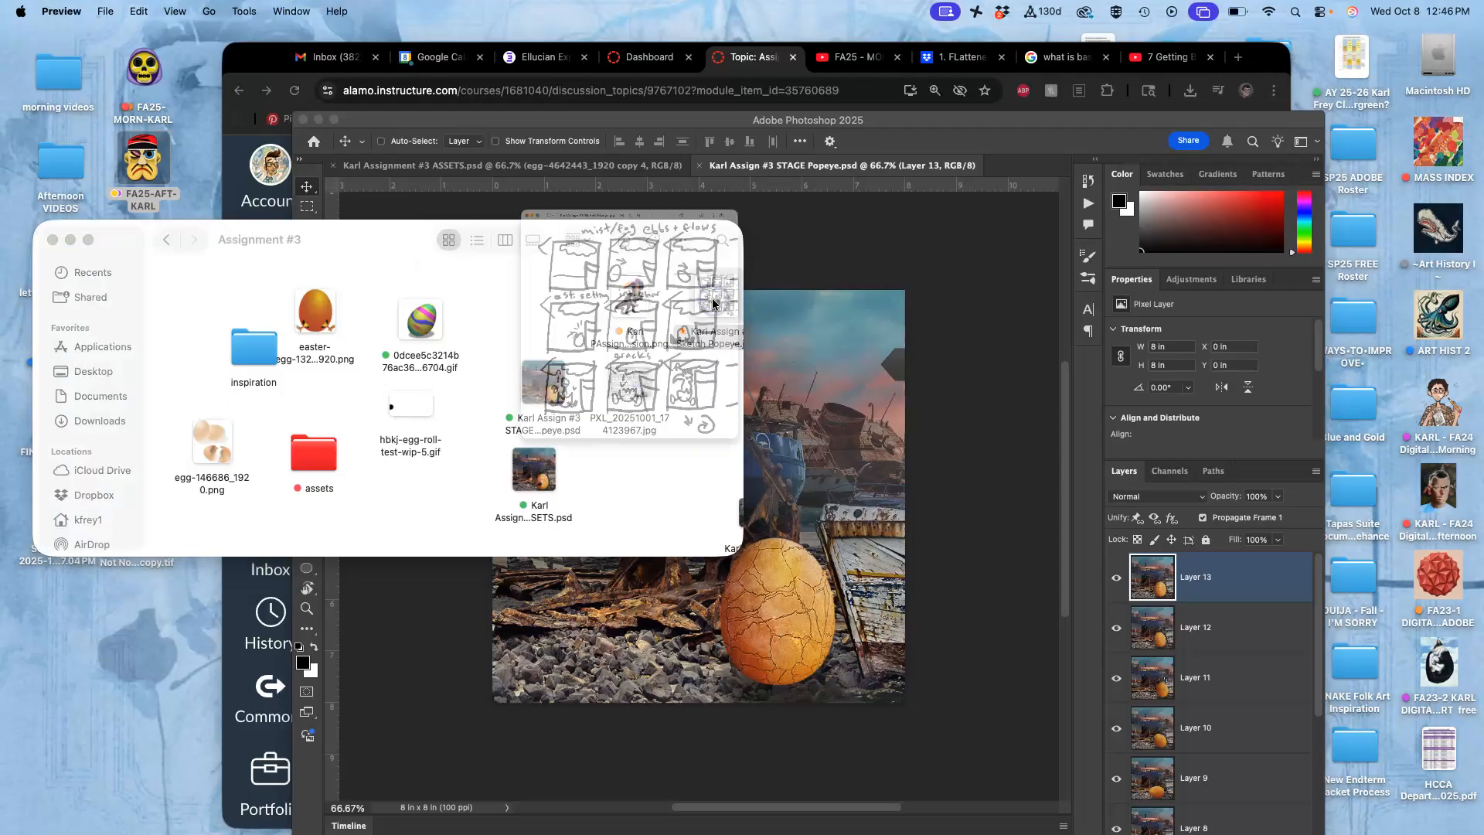
mouse_move(734, 817)
left_mouse_down()
mouse_move(487, 550)
mouse_move(345, 497)
mouse_move(310, 419)
left_mouse_up()
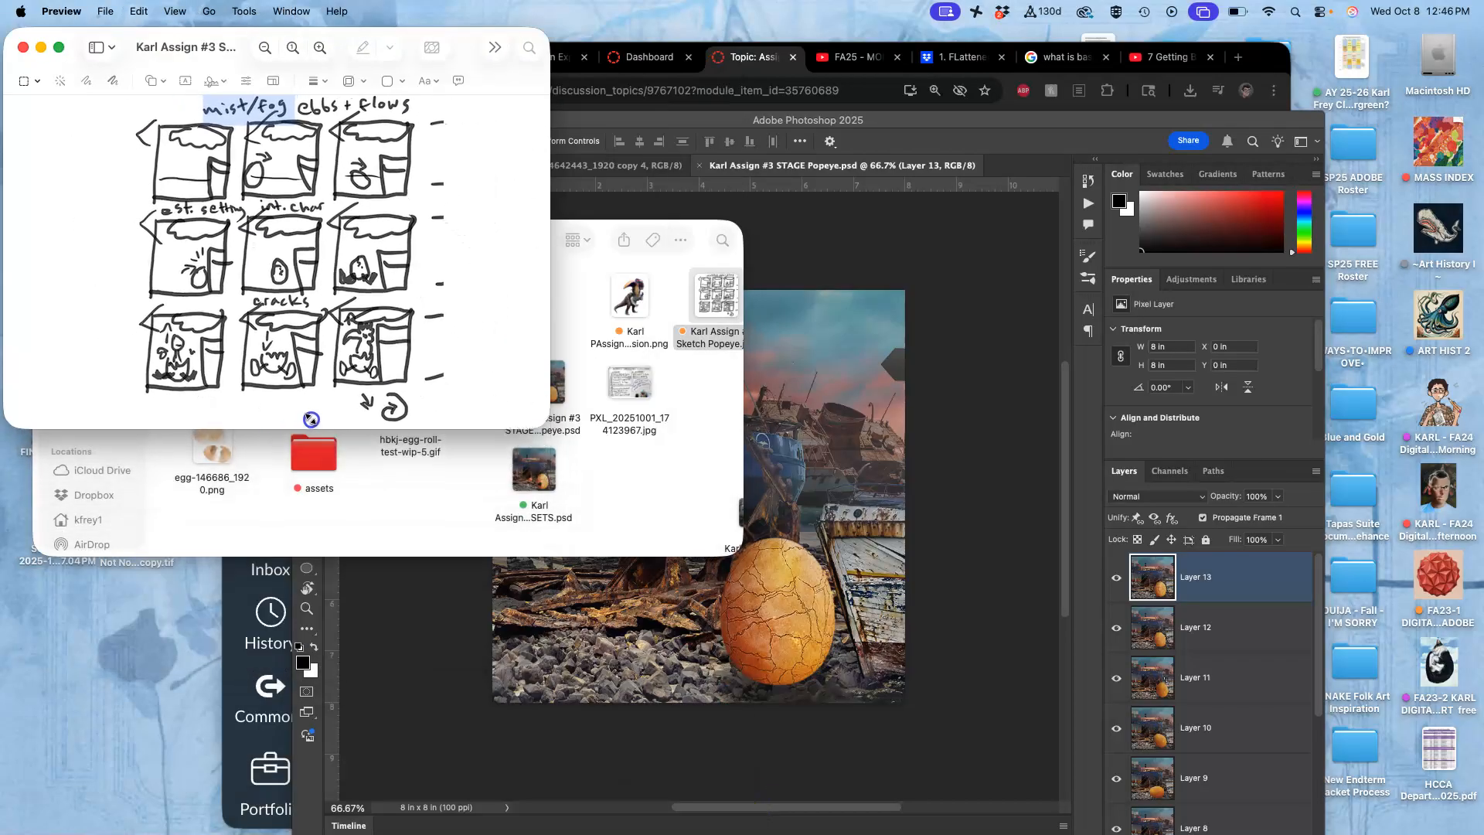
left_click_drag(415, 35, 290, 35)
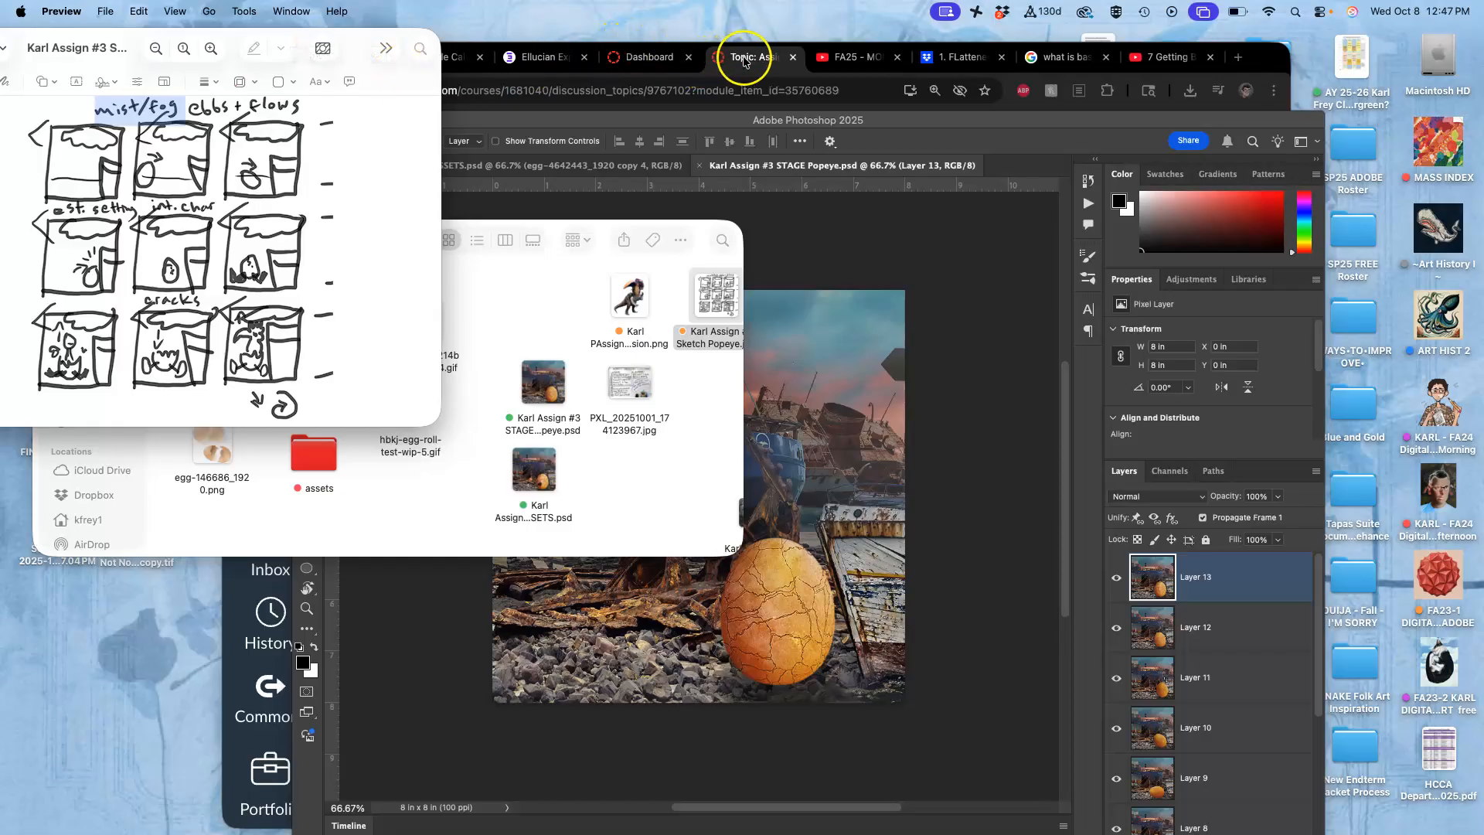
Return to the Canvas Assignment #3 discussion and find the "Animation Workflow from Assets to Stage" whiteboard image.
left_click(744, 61)
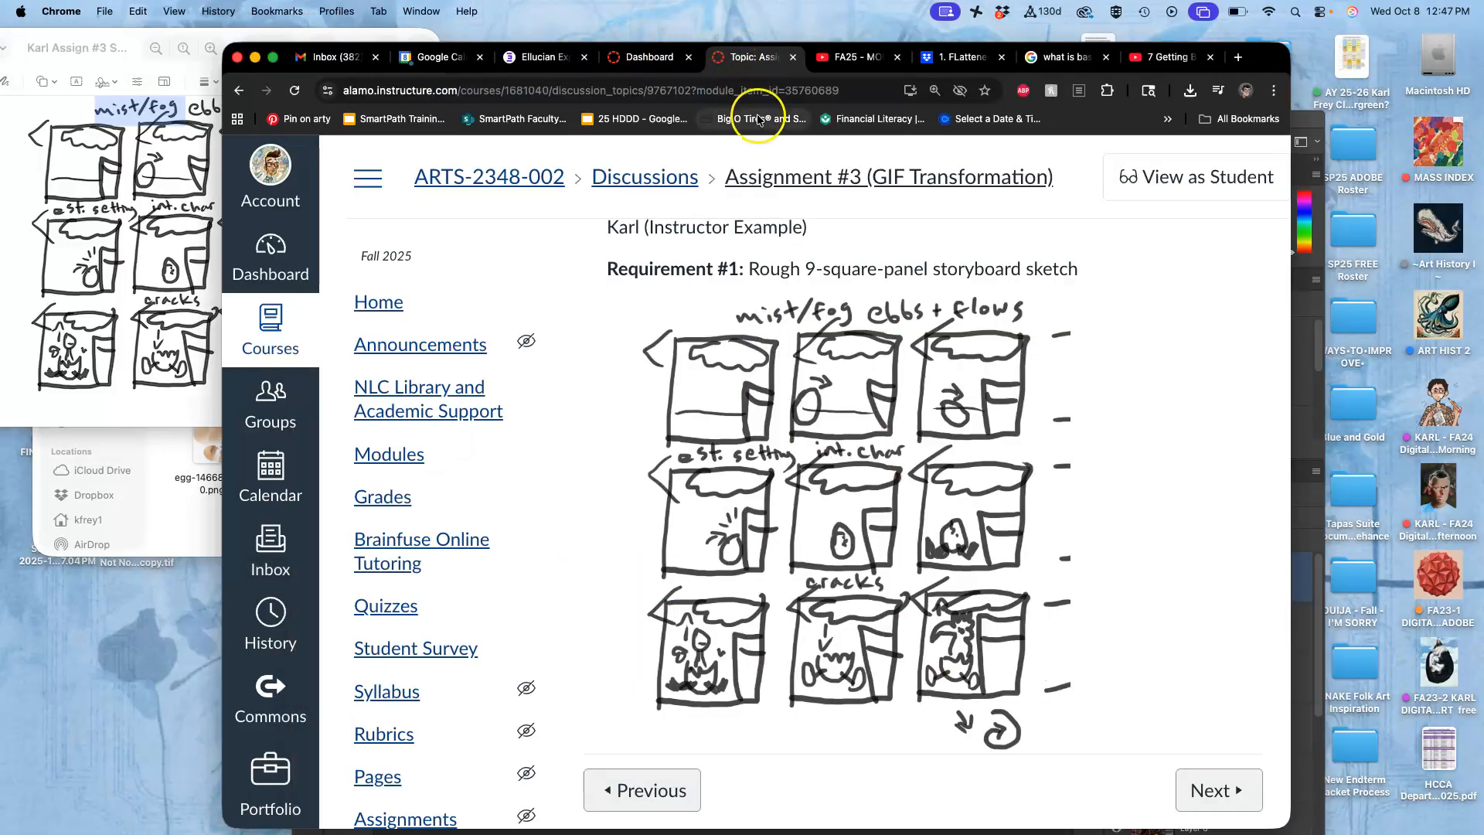
scroll(767, 376, "down", 10)
scroll(767, 377, "down", 15)
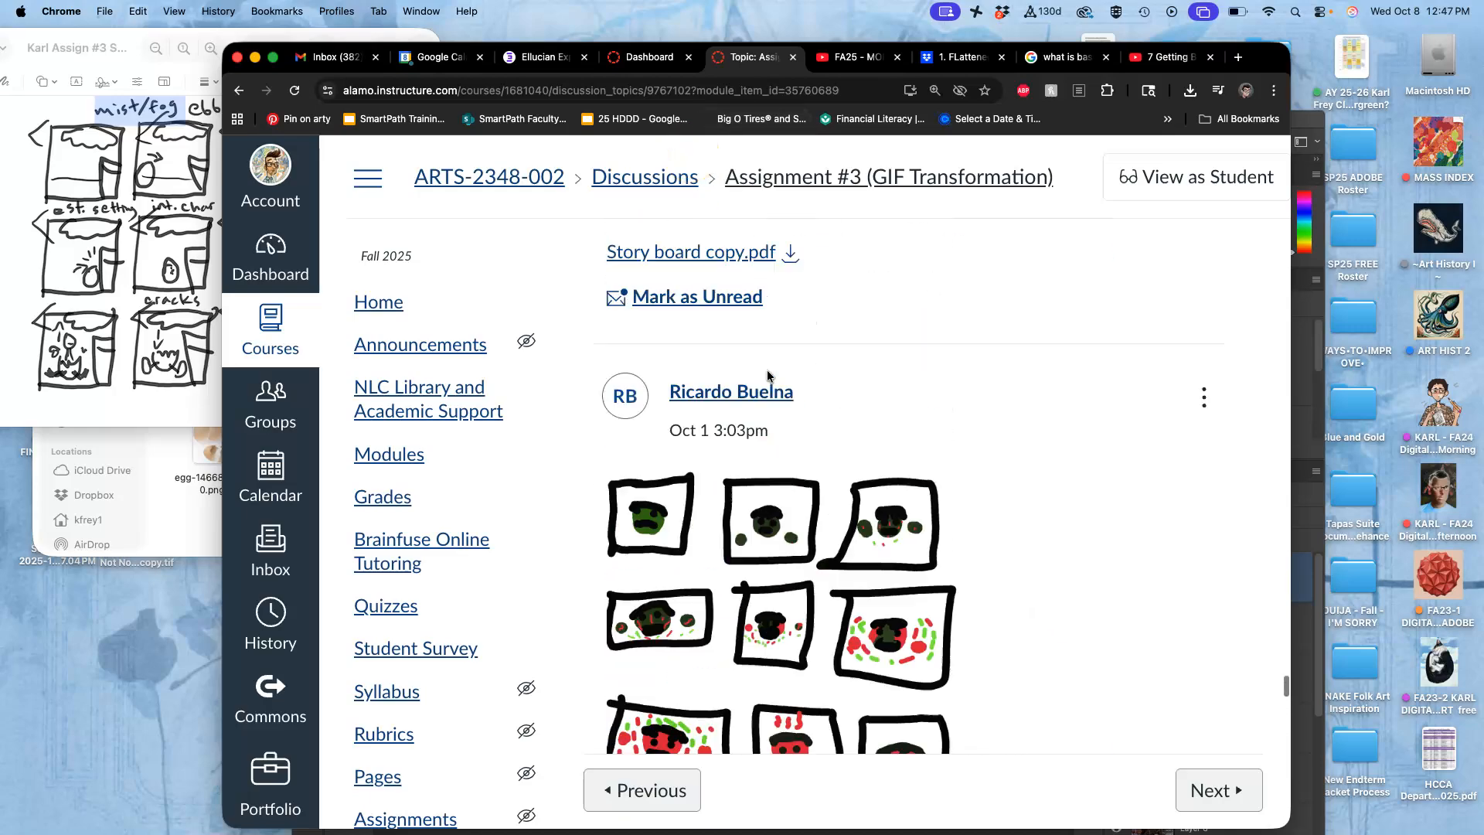
scroll(767, 369, "up", 10)
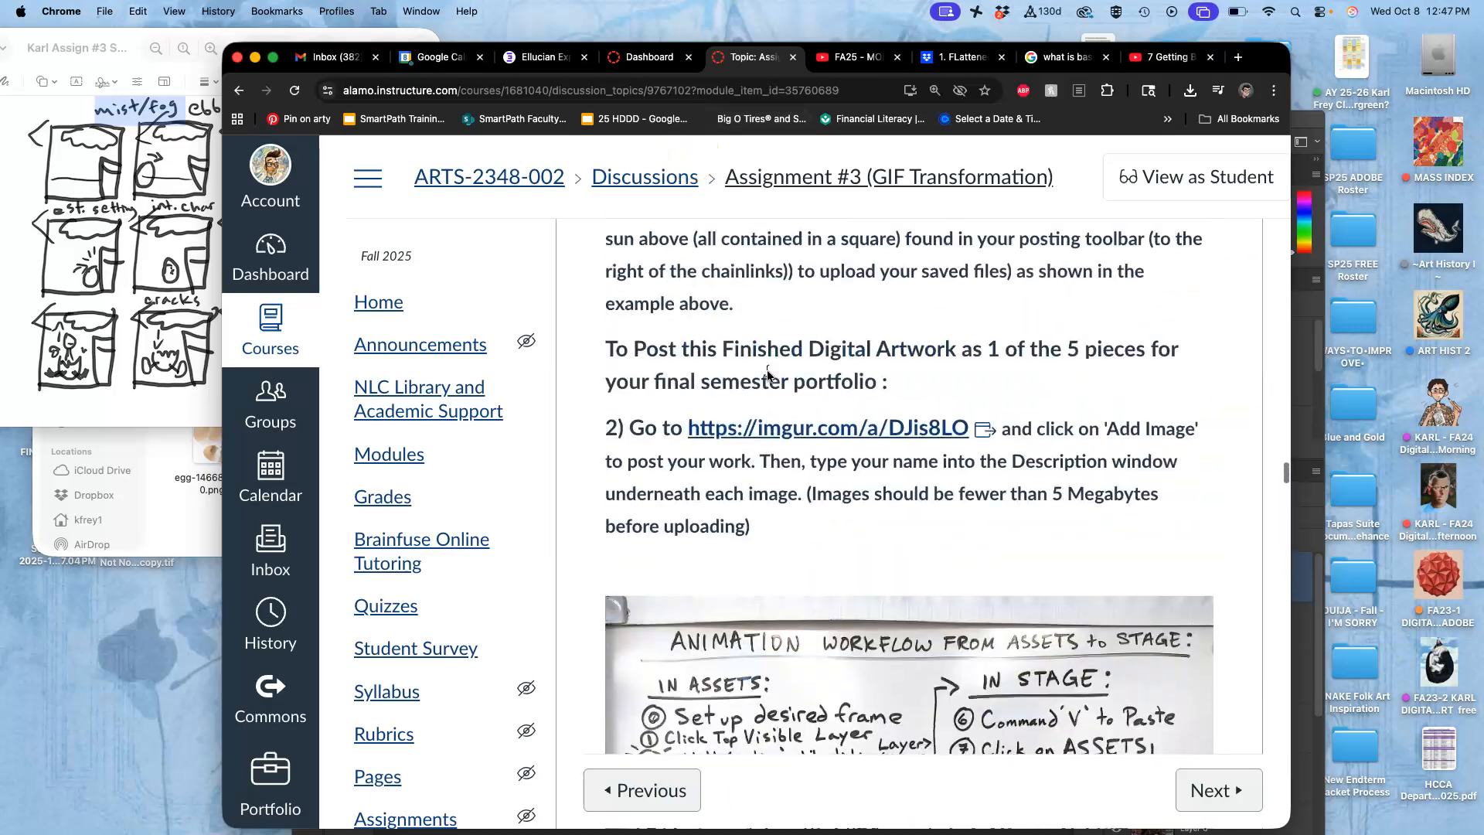
scroll(835, 340, "down", 5)
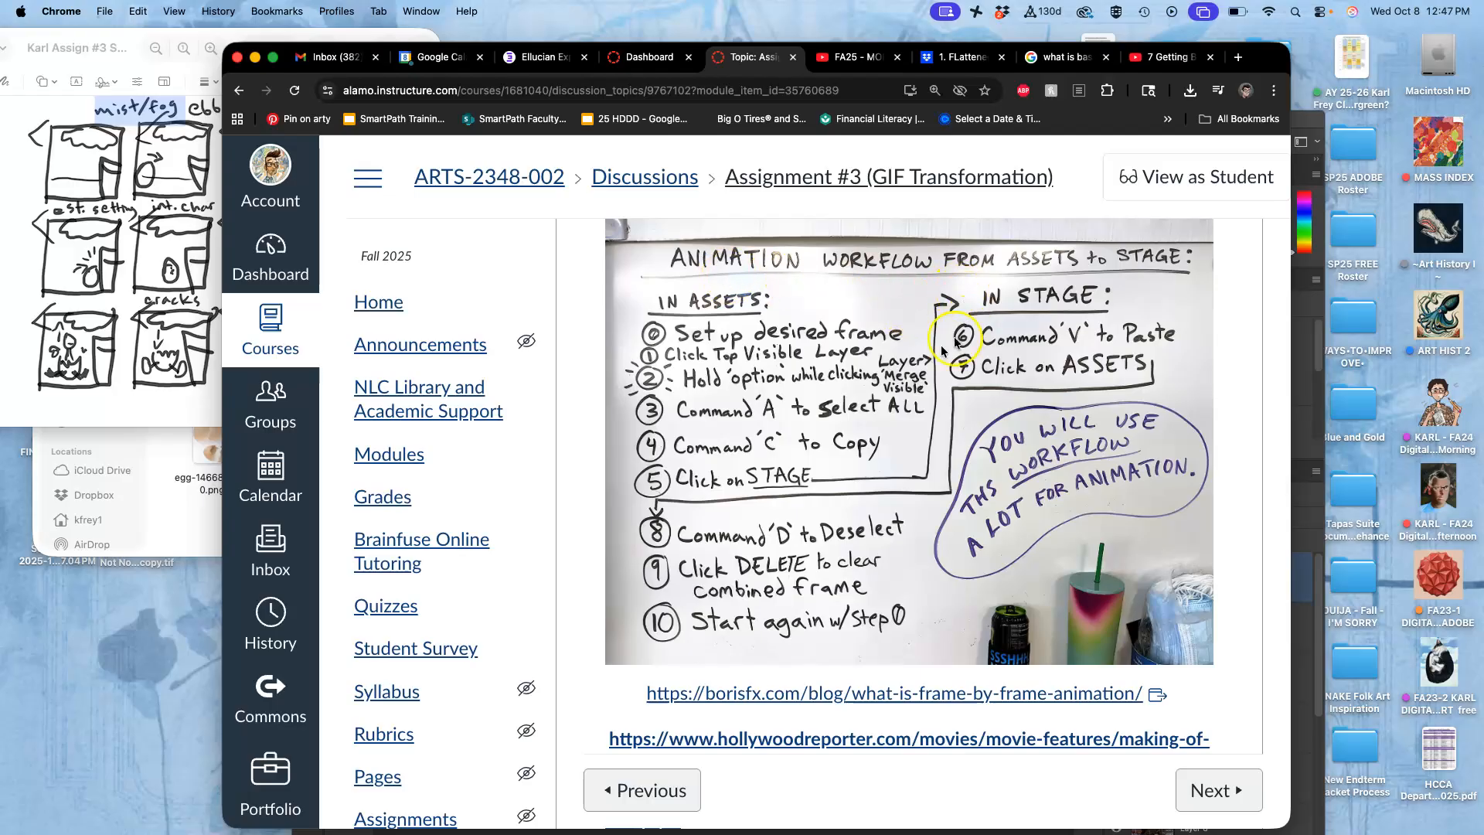
Open PXL_20251001_174123967-1.jpg from the Assignment #3 folder, shrink its window and place it below the storyboard sketch.
left_click(180, 529)
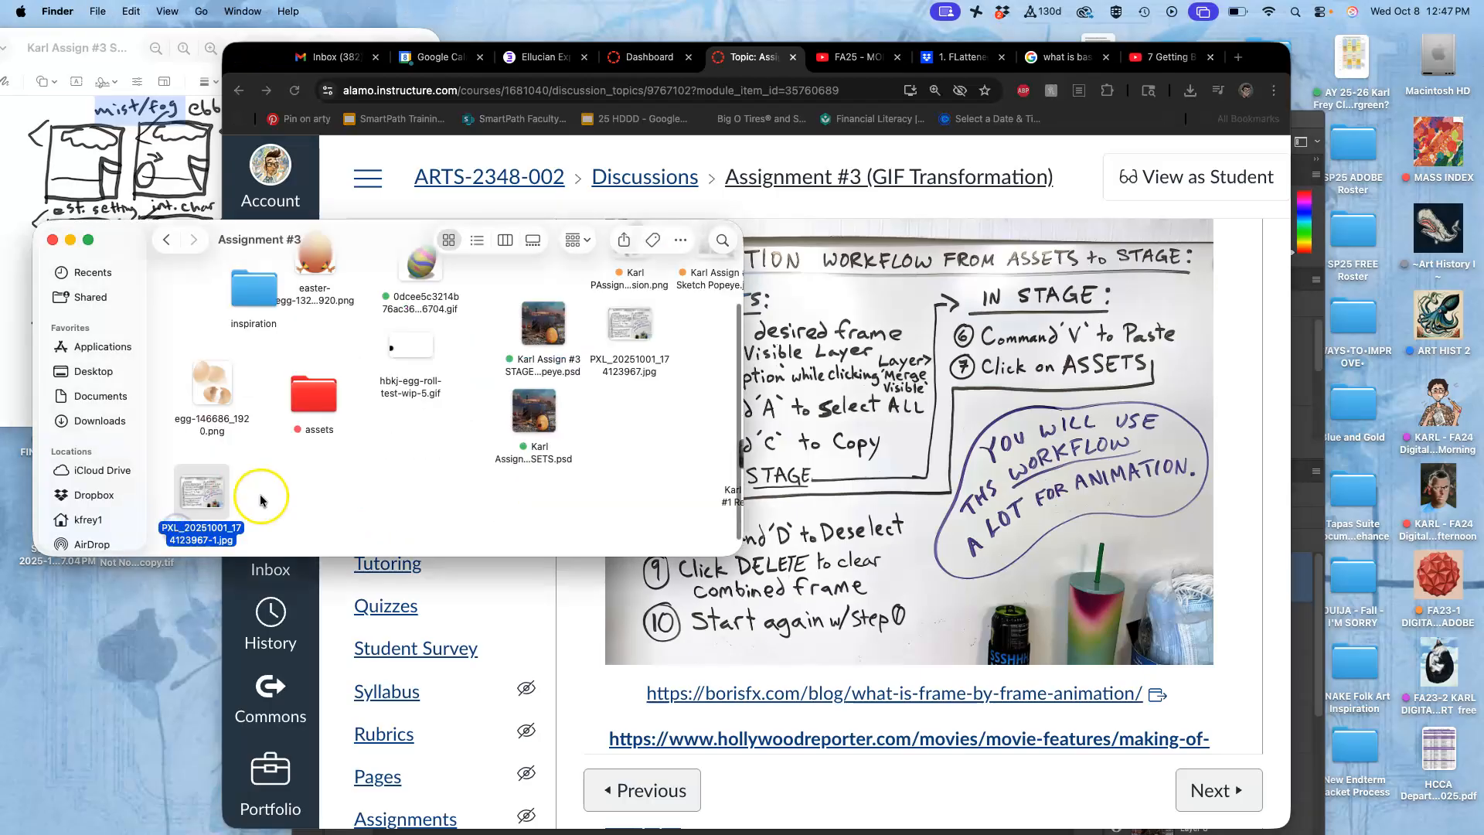
double_click(198, 493)
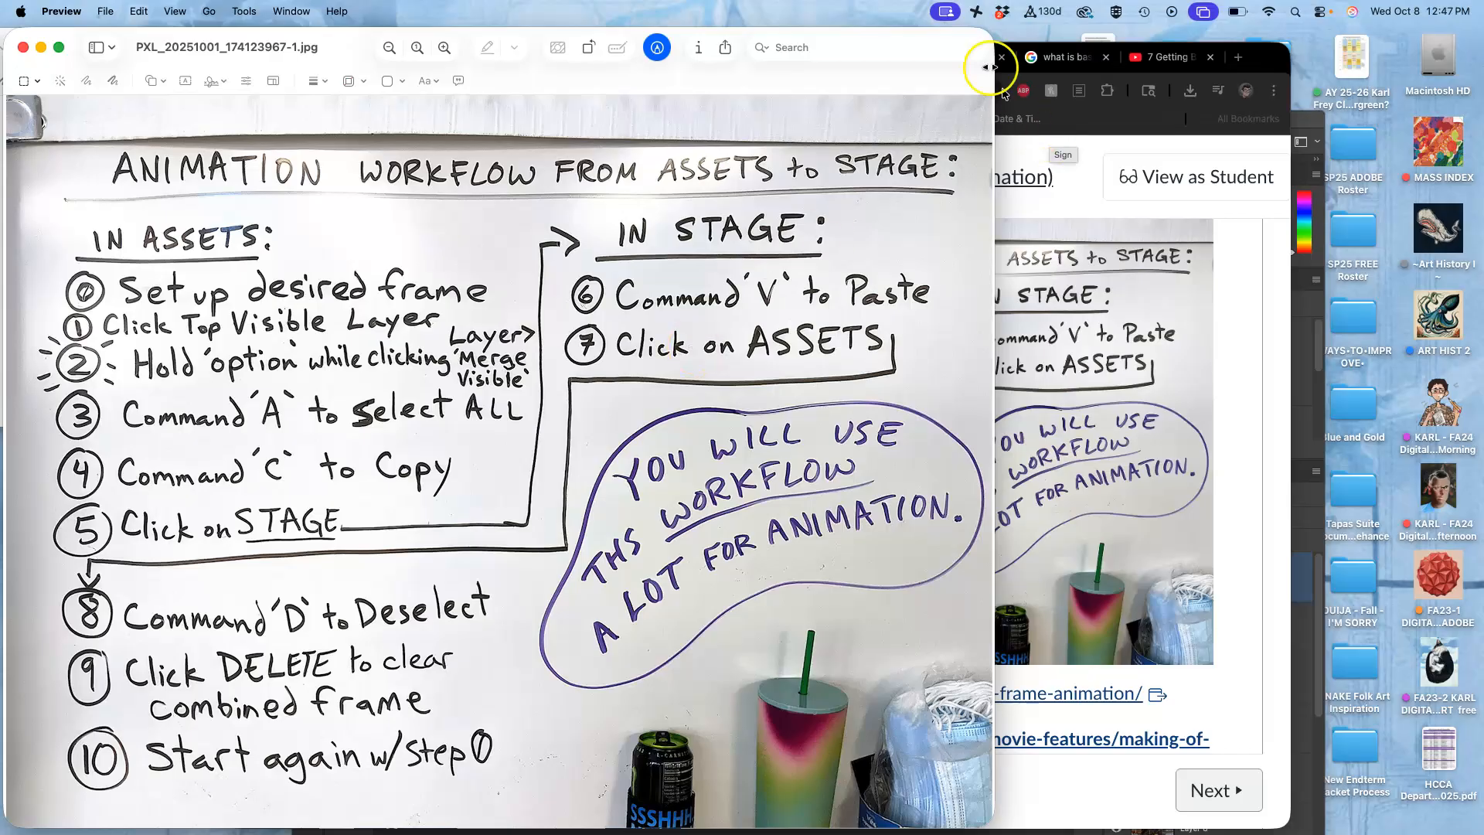
left_click_drag(986, 35, 378, 452)
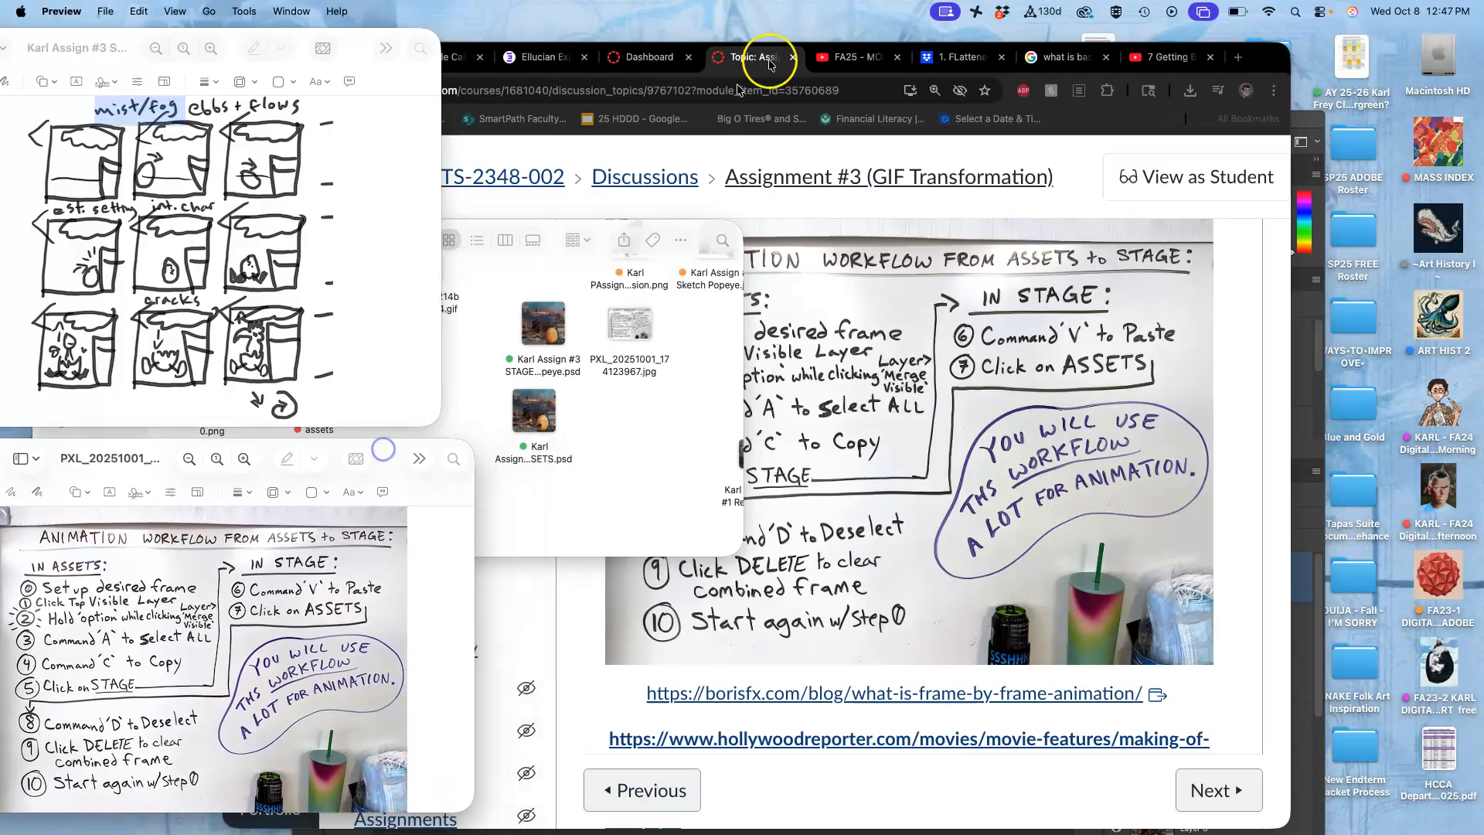
Bring Photoshop to the front and place its window beside the storyboard sketch and workflow photo.
left_click(1302, 121)
left_click_drag(1061, 121, 1188, 43)
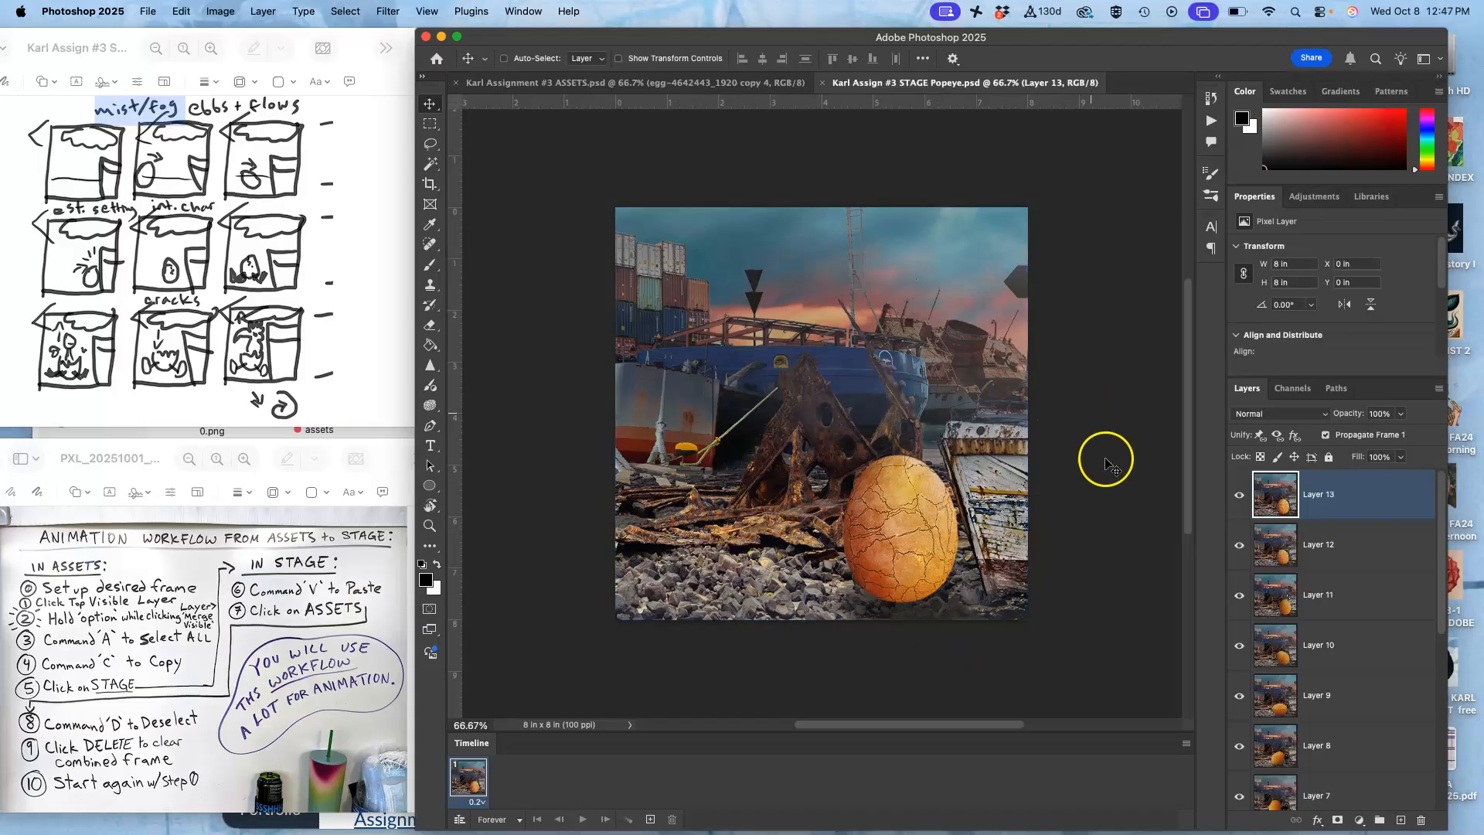
Check that the Timeline panel is enabled and look through the STAGE document's layer stack.
left_click(535, 10)
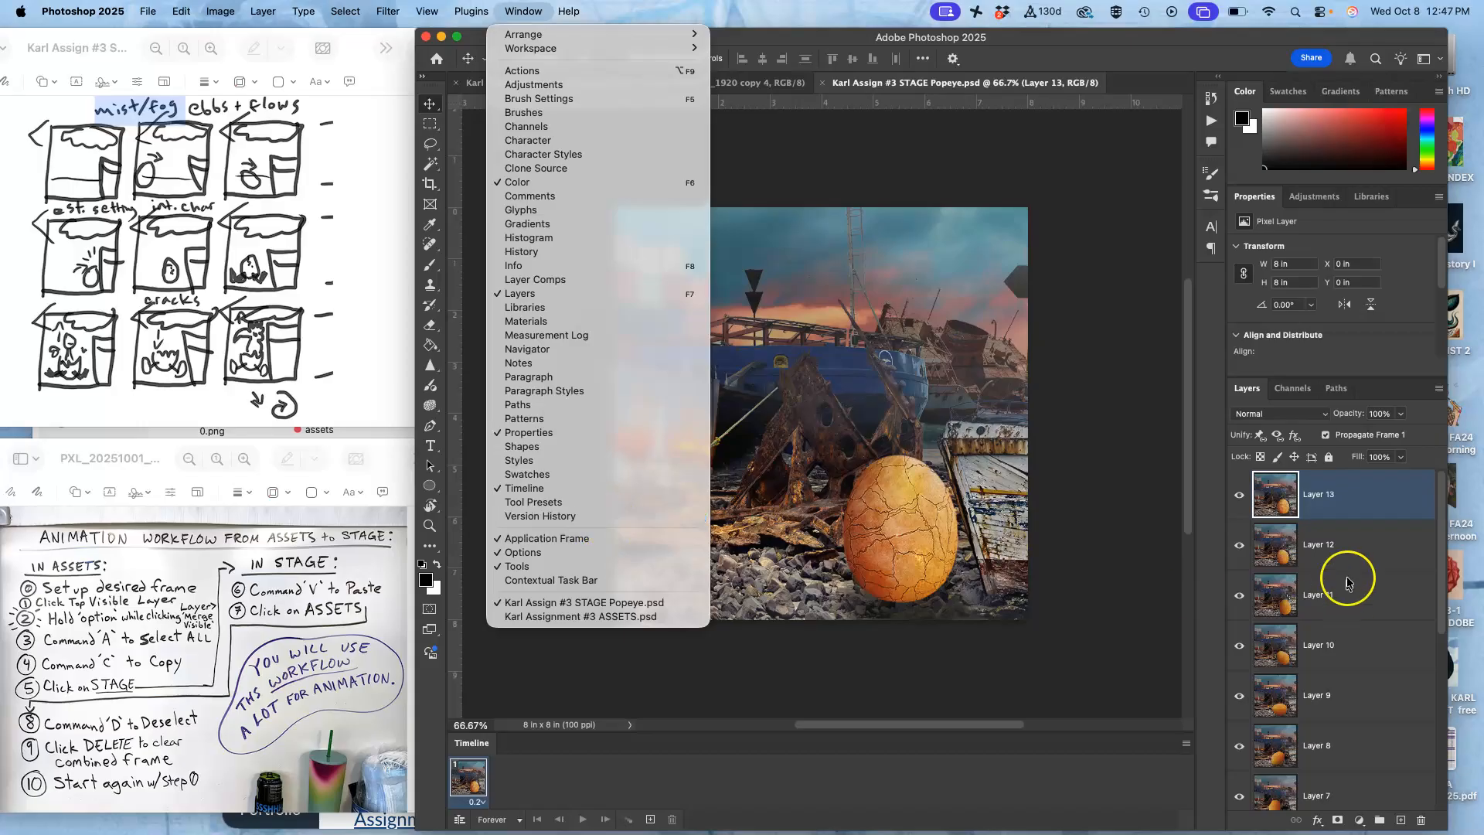
left_click(1348, 506)
left_click(1323, 594)
scroll(1323, 594, "down", 5)
scroll(1323, 595, "up", 5)
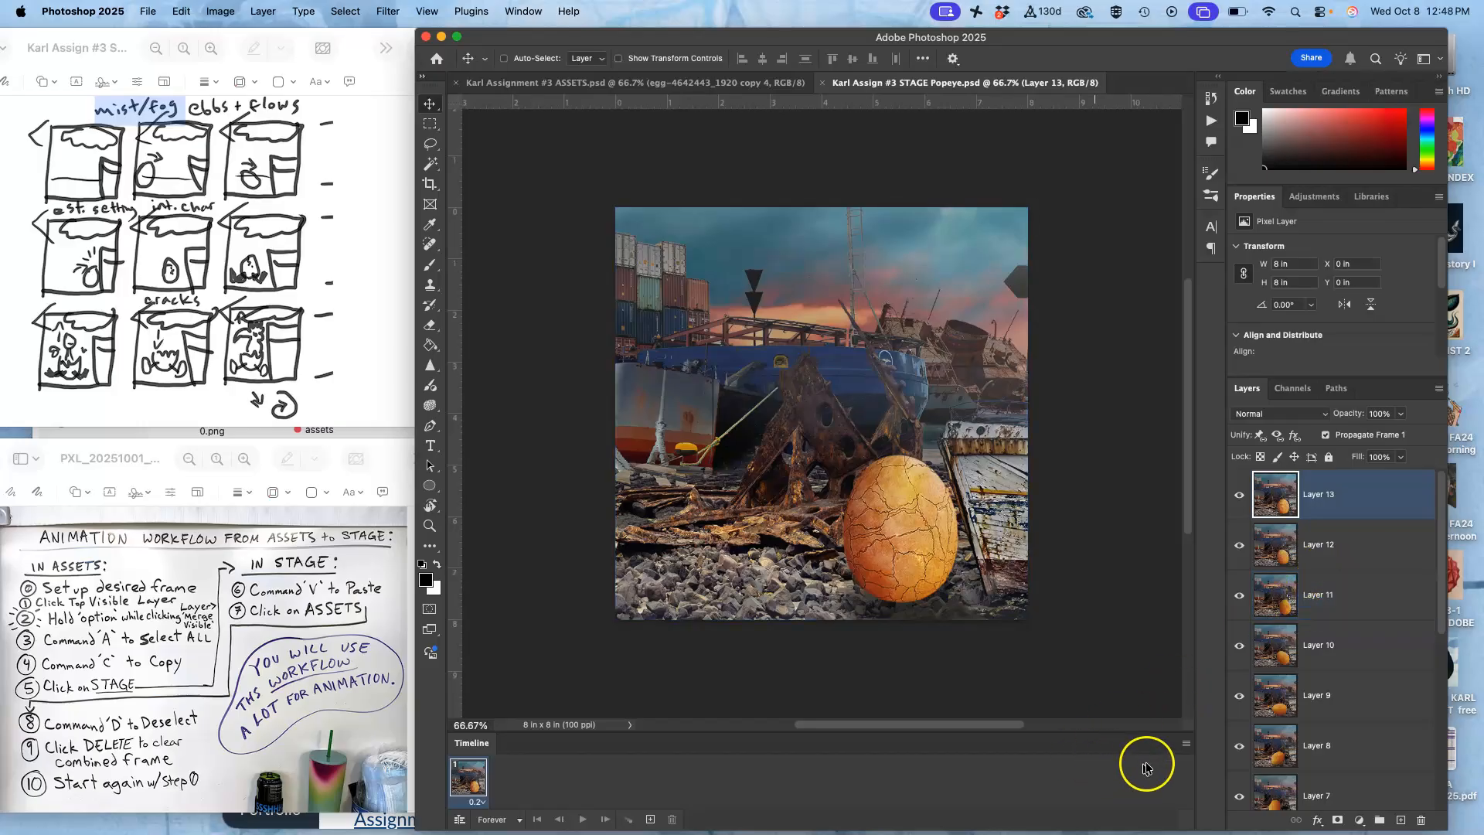
Make timeline frames from the STAGE document's layers and delete the blank white first frame.
left_click(1187, 745)
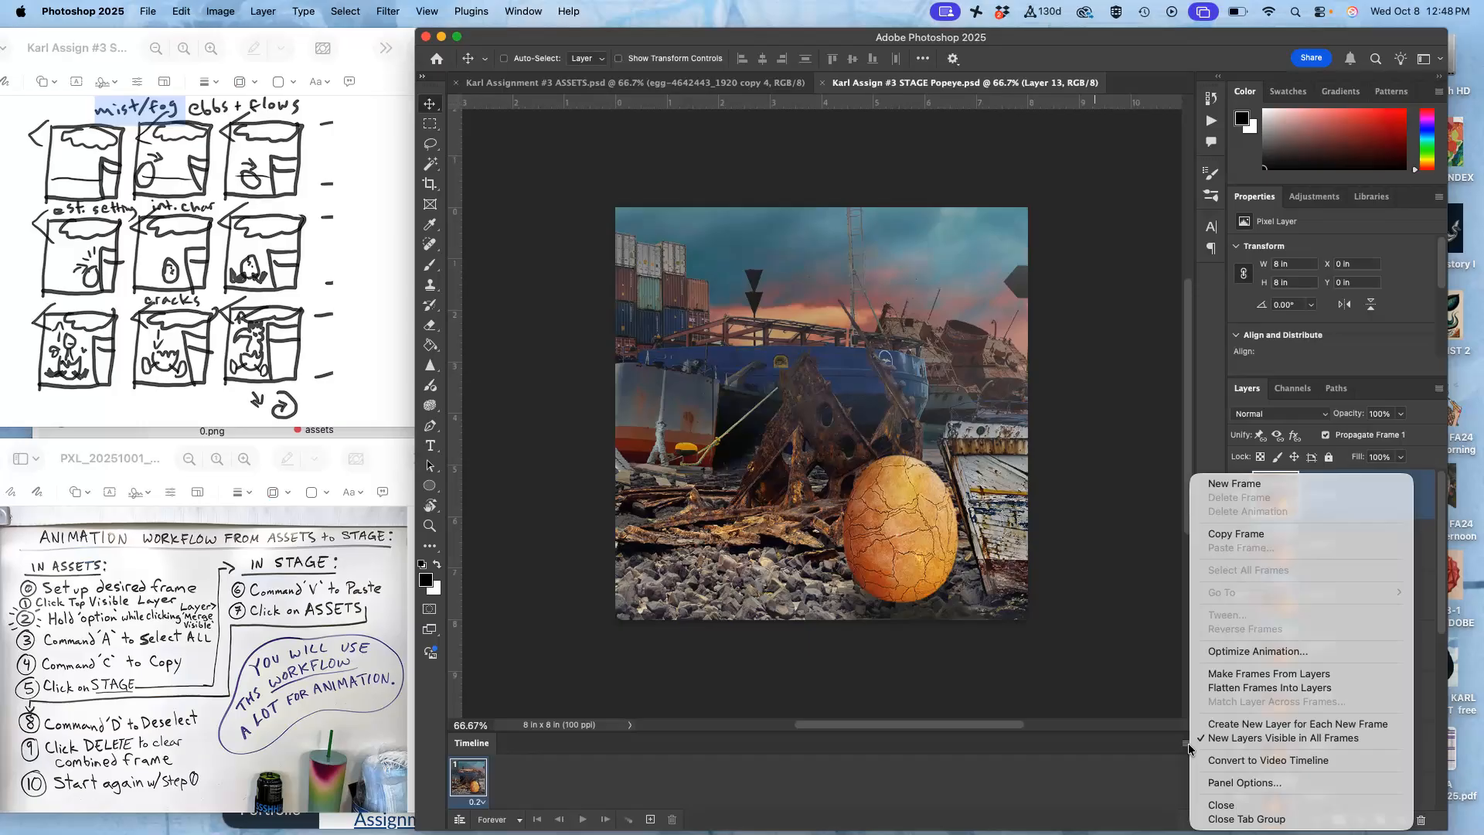
left_click(1245, 673)
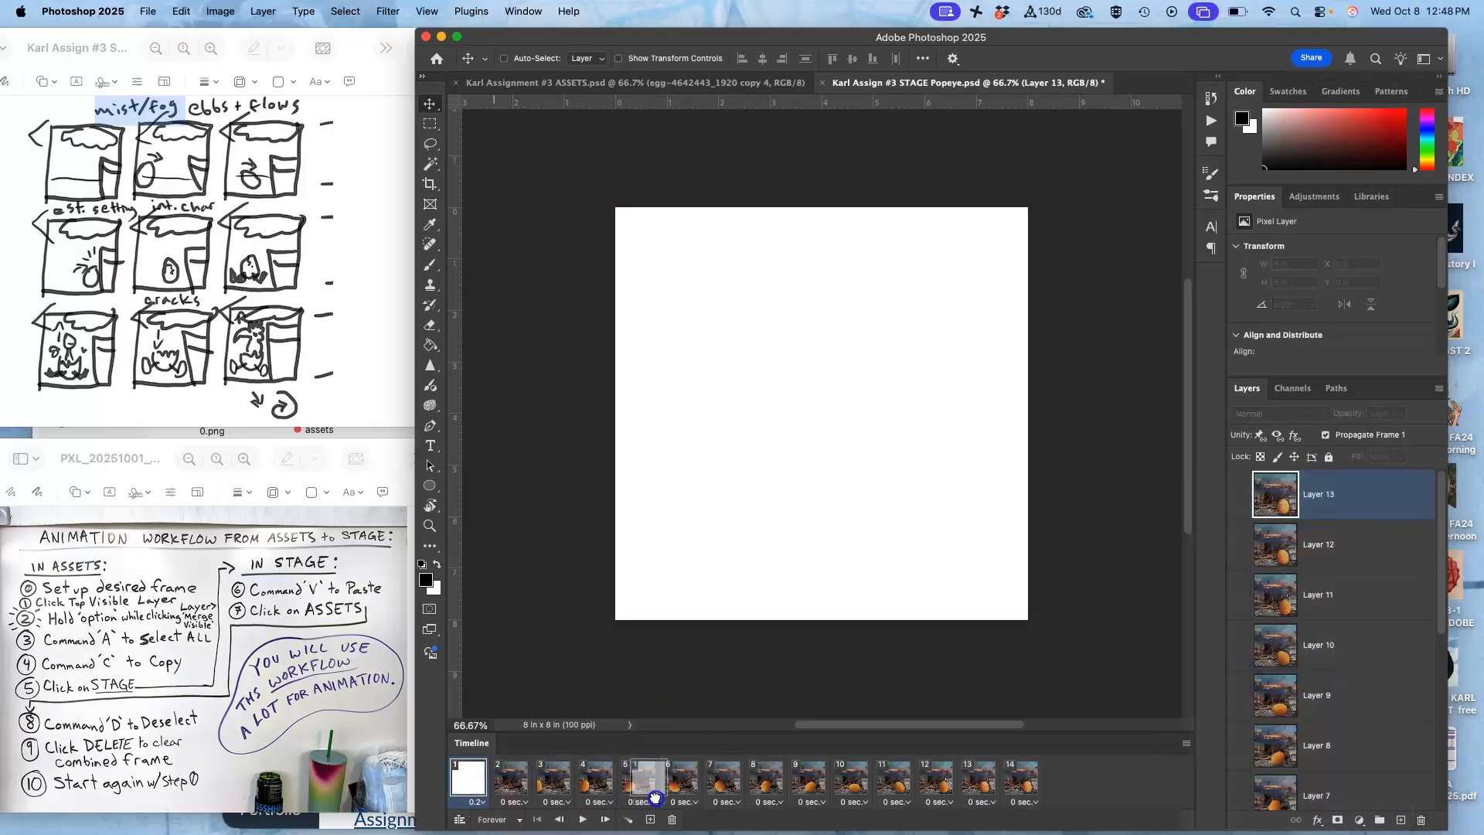
left_click(673, 820)
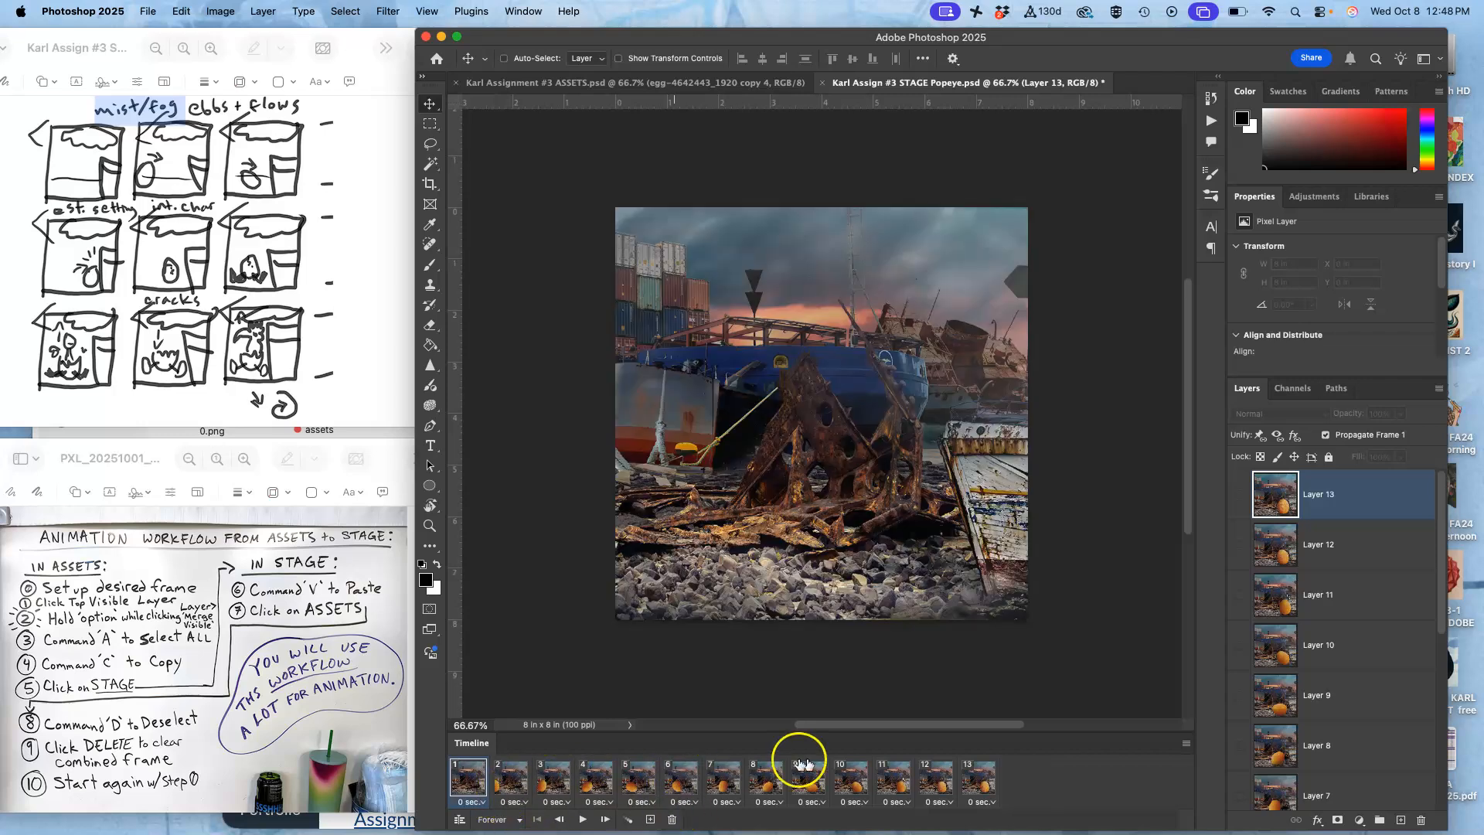
Set the delay of all 13 timeline frames to 0.3 seconds and play the animation to preview it.
left_click(977, 780, "shift")
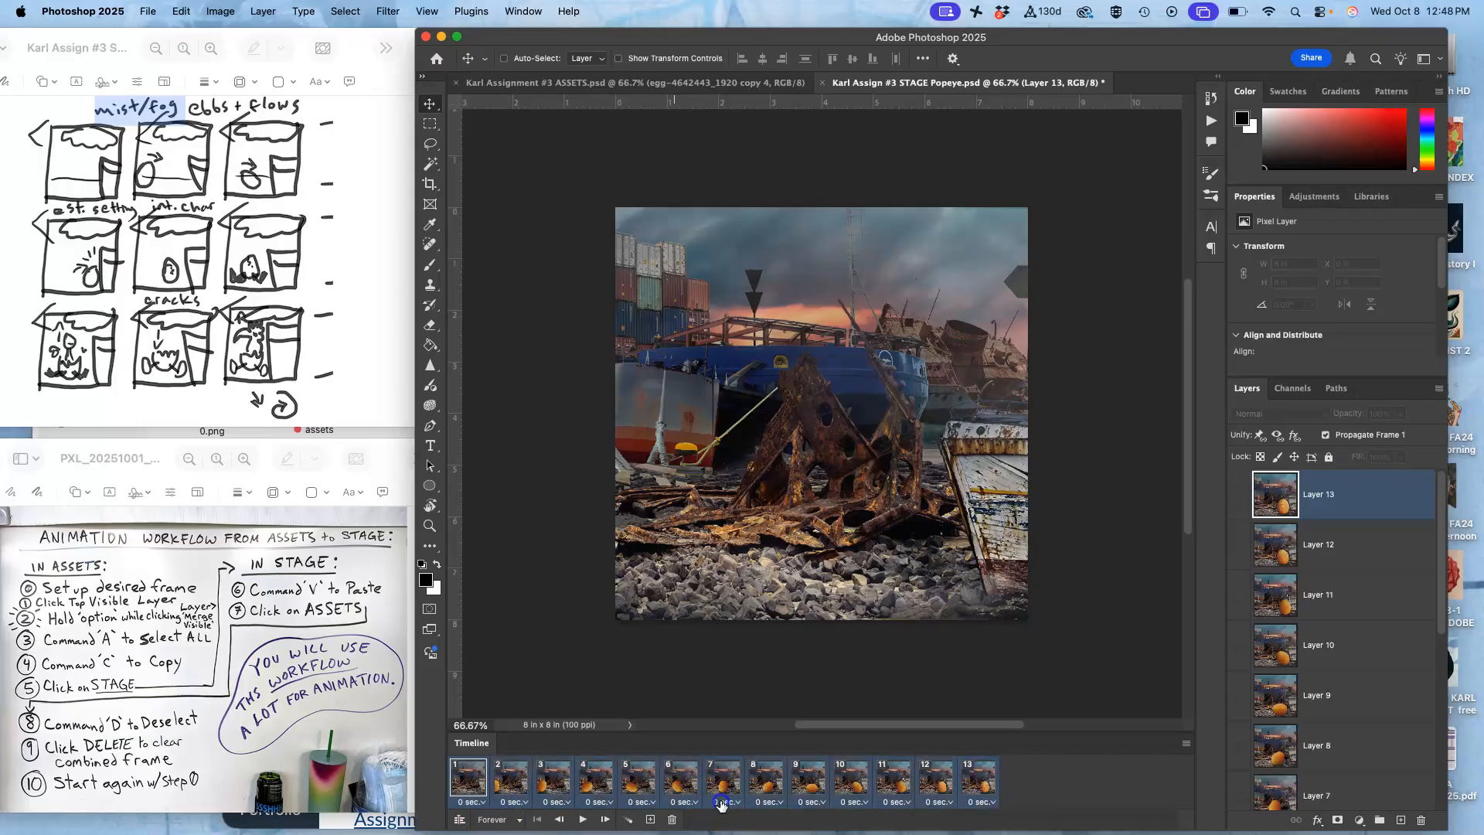
left_click(721, 805)
left_click(730, 778)
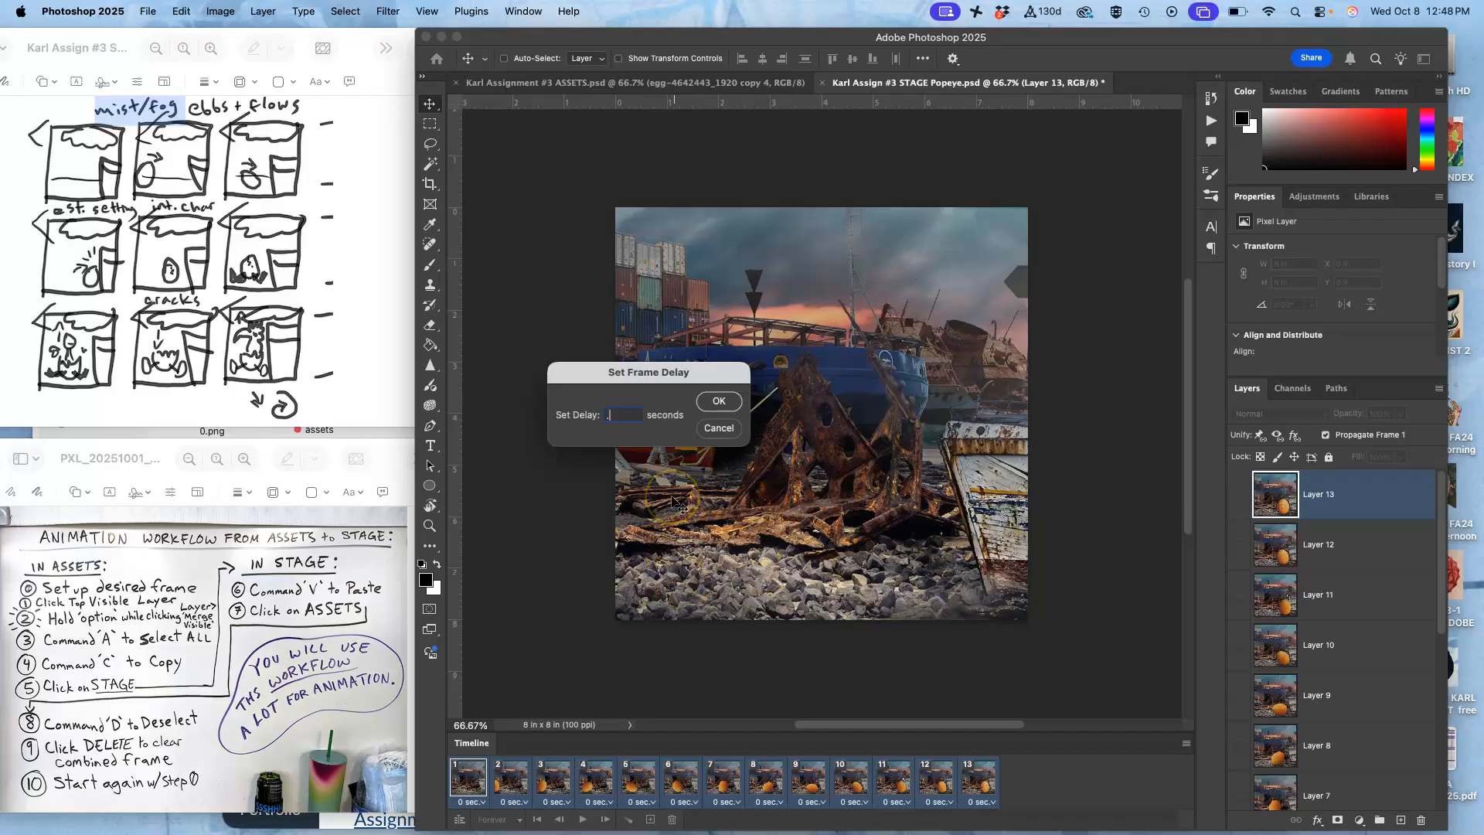
left_click(719, 402)
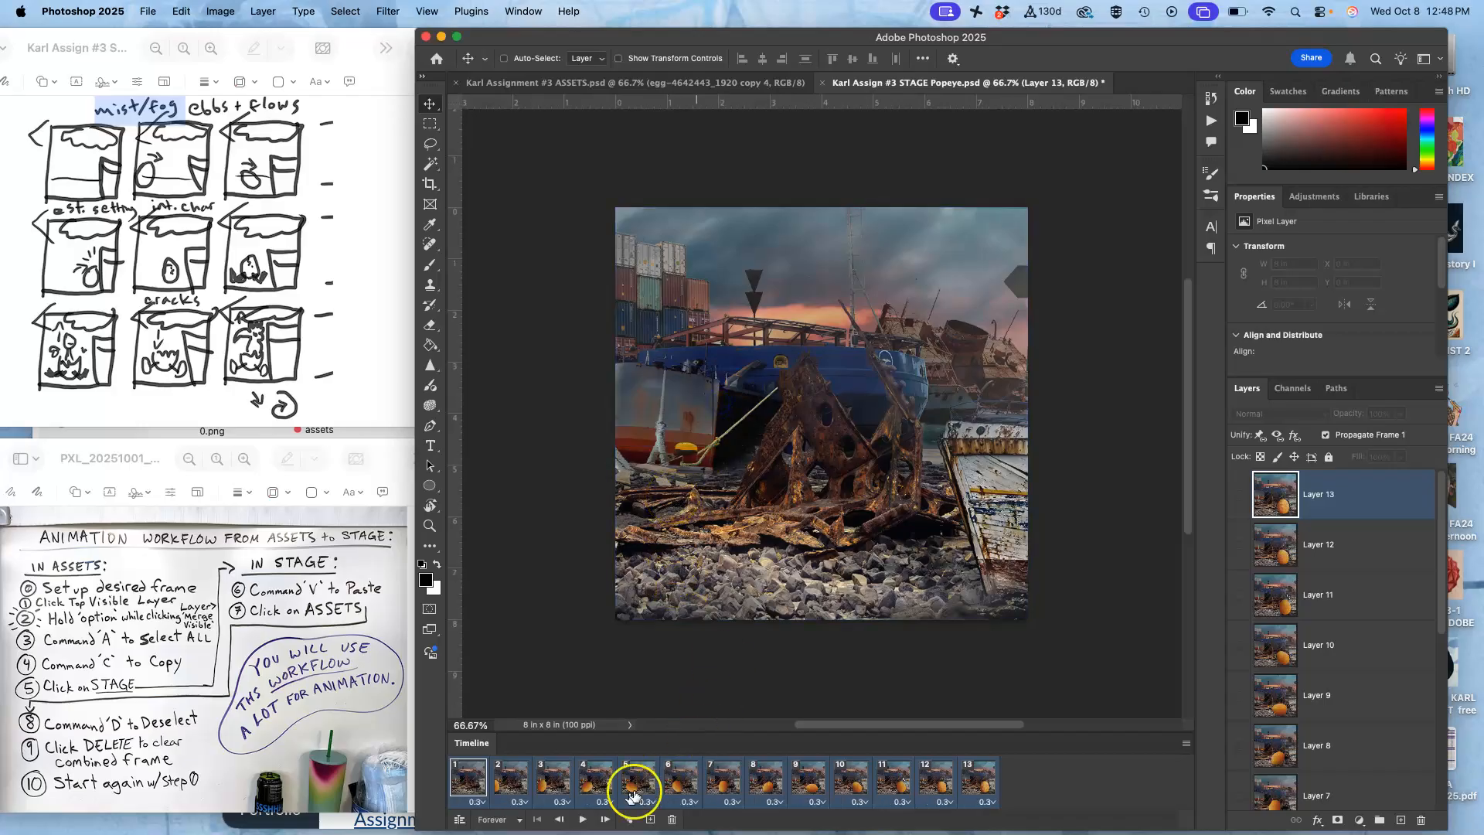
left_click(583, 820)
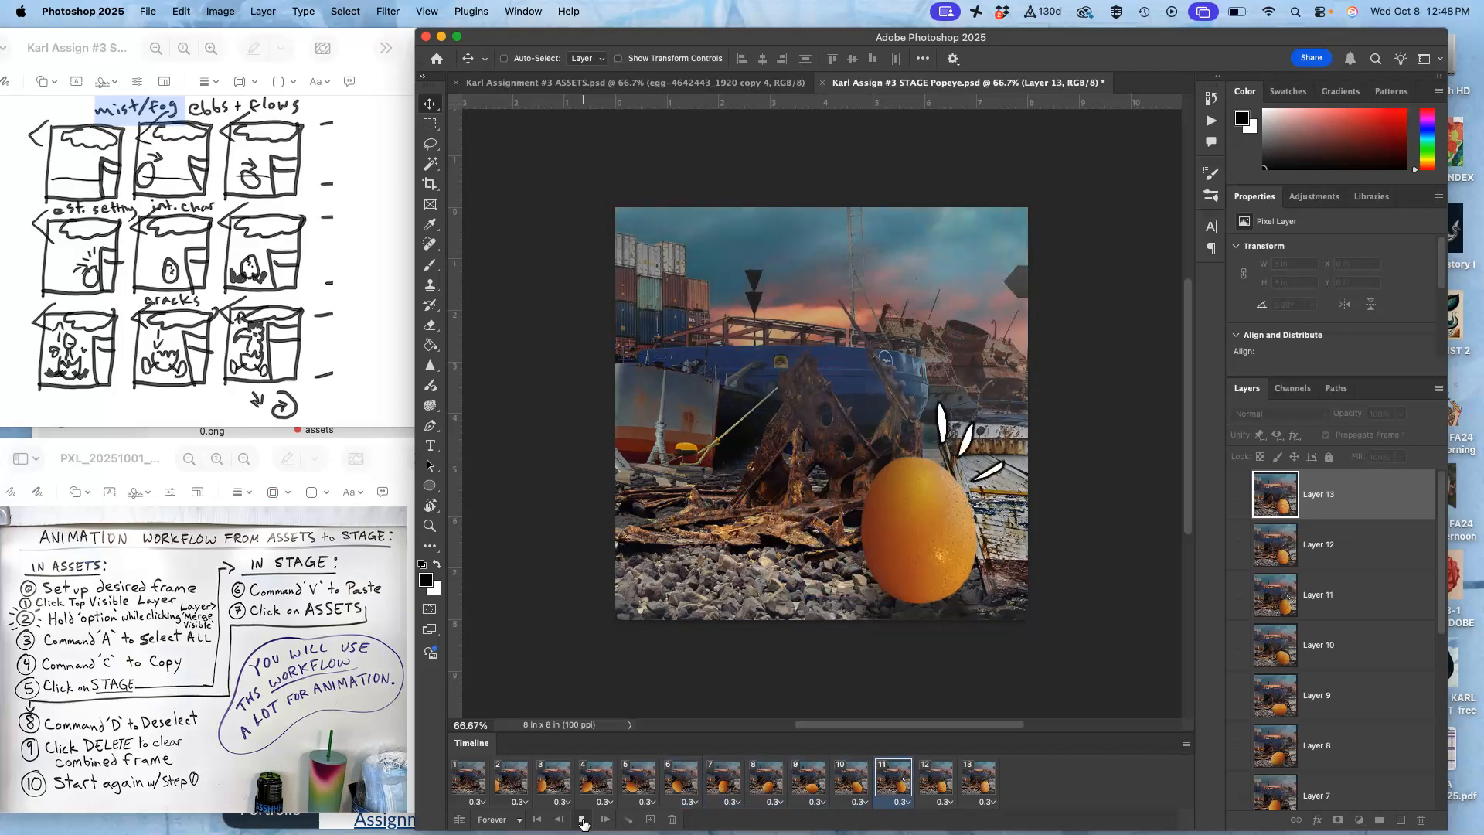
left_click(582, 820)
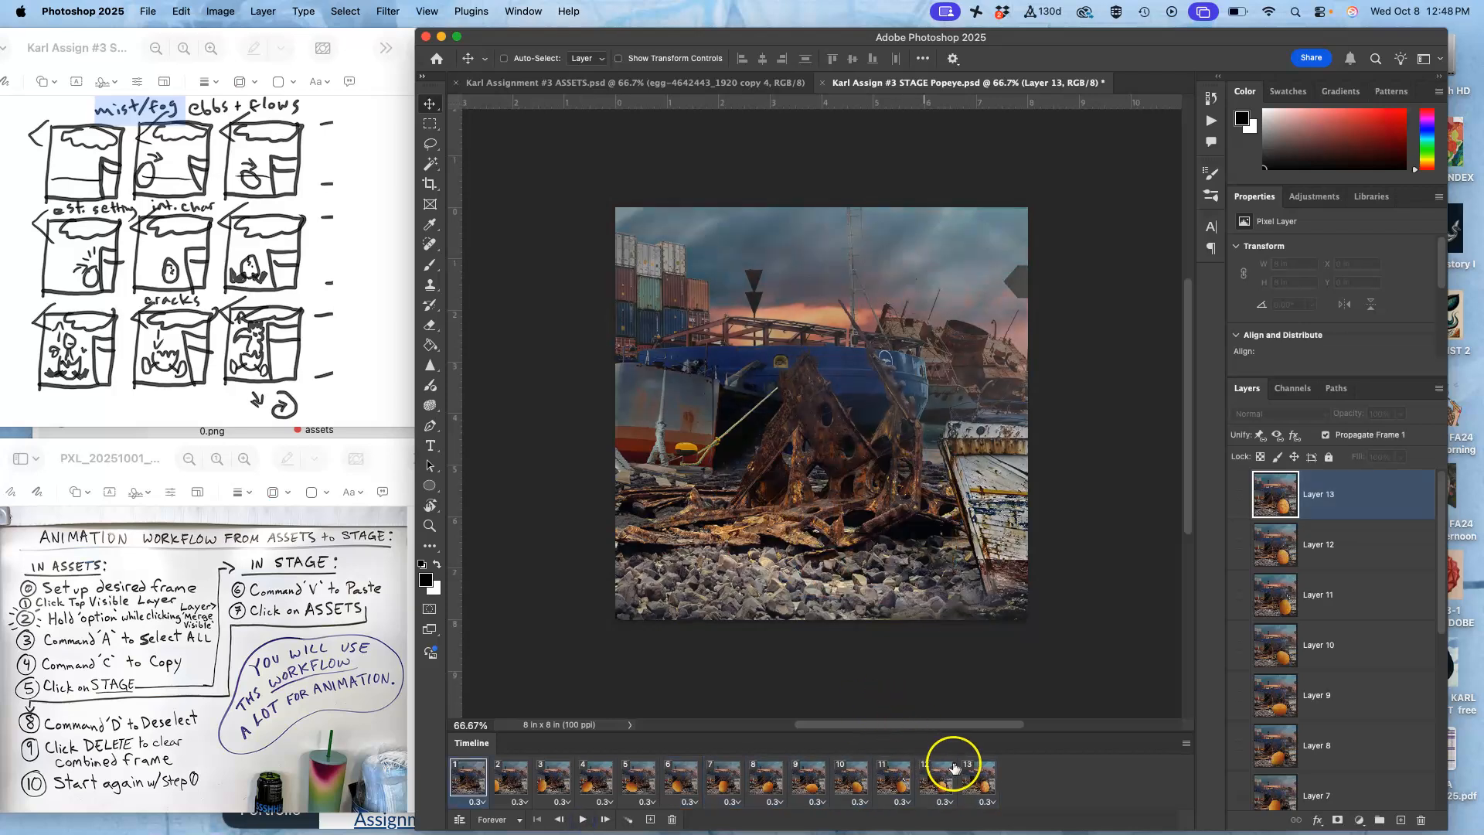
Delete the built frames from the STAGE document's timeline and hide the Timeline panel.
left_click(976, 773)
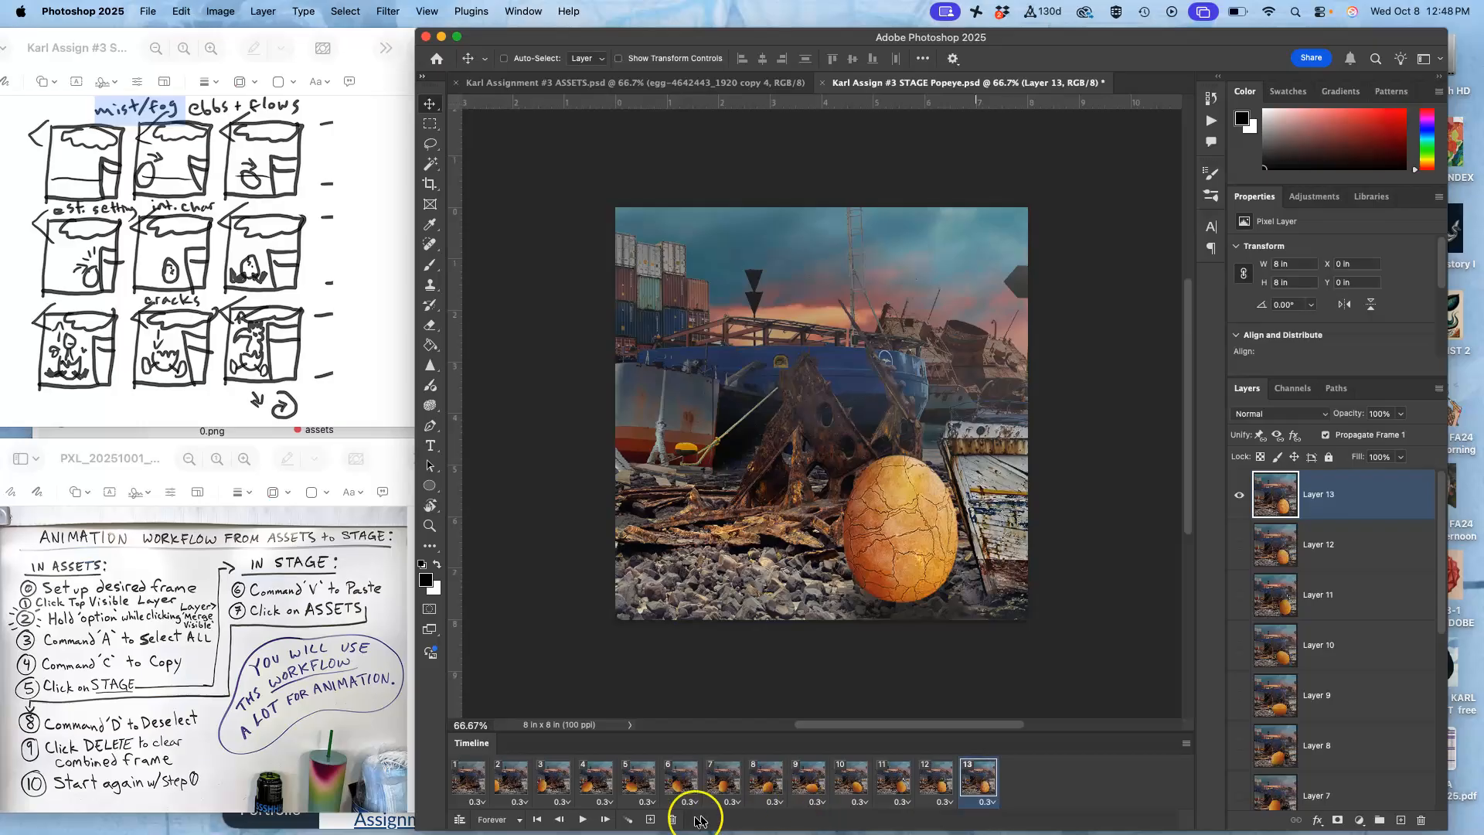
left_click(472, 779, "shift")
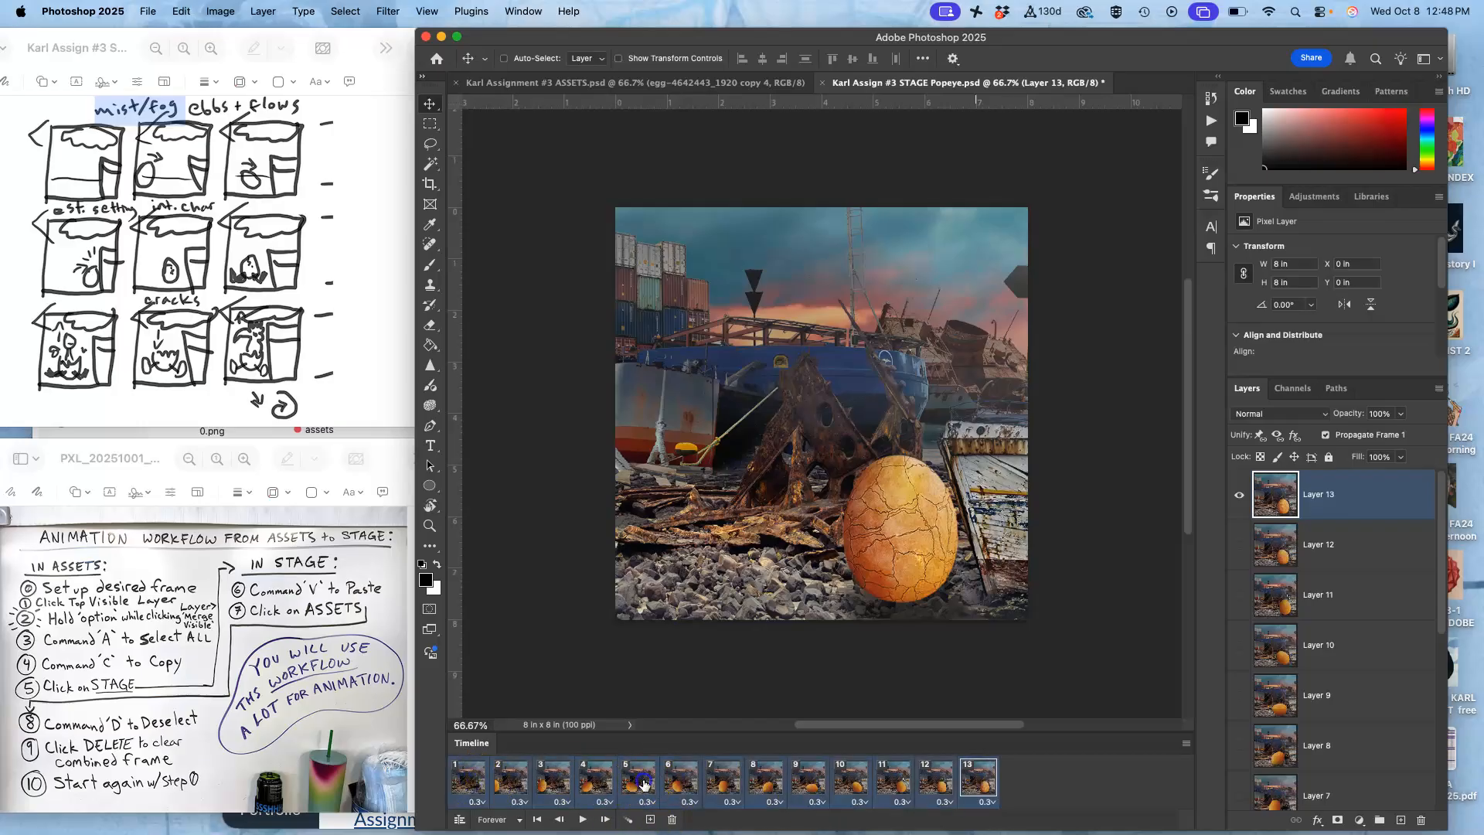
left_click(672, 820)
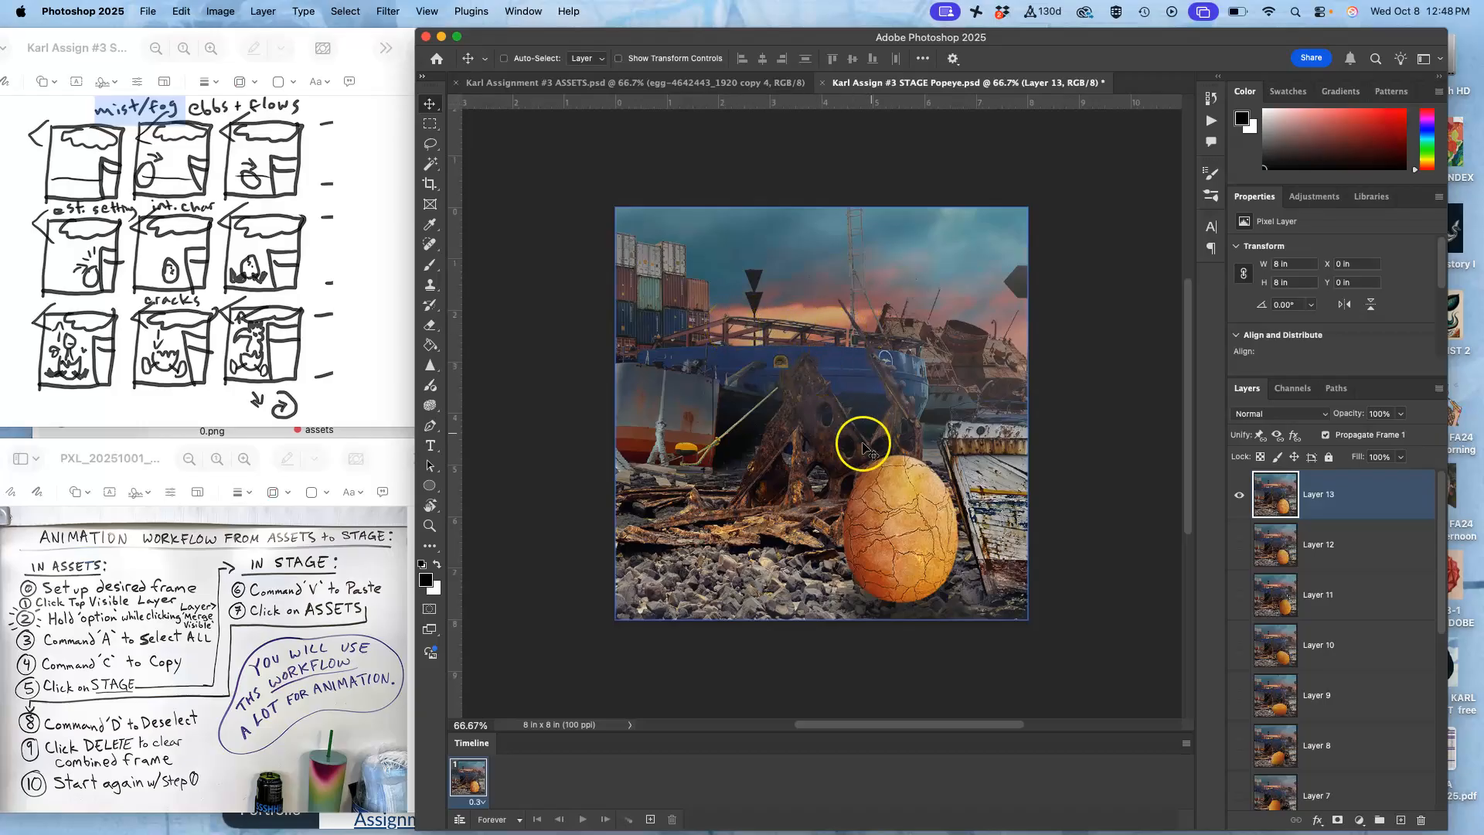
left_click(524, 11)
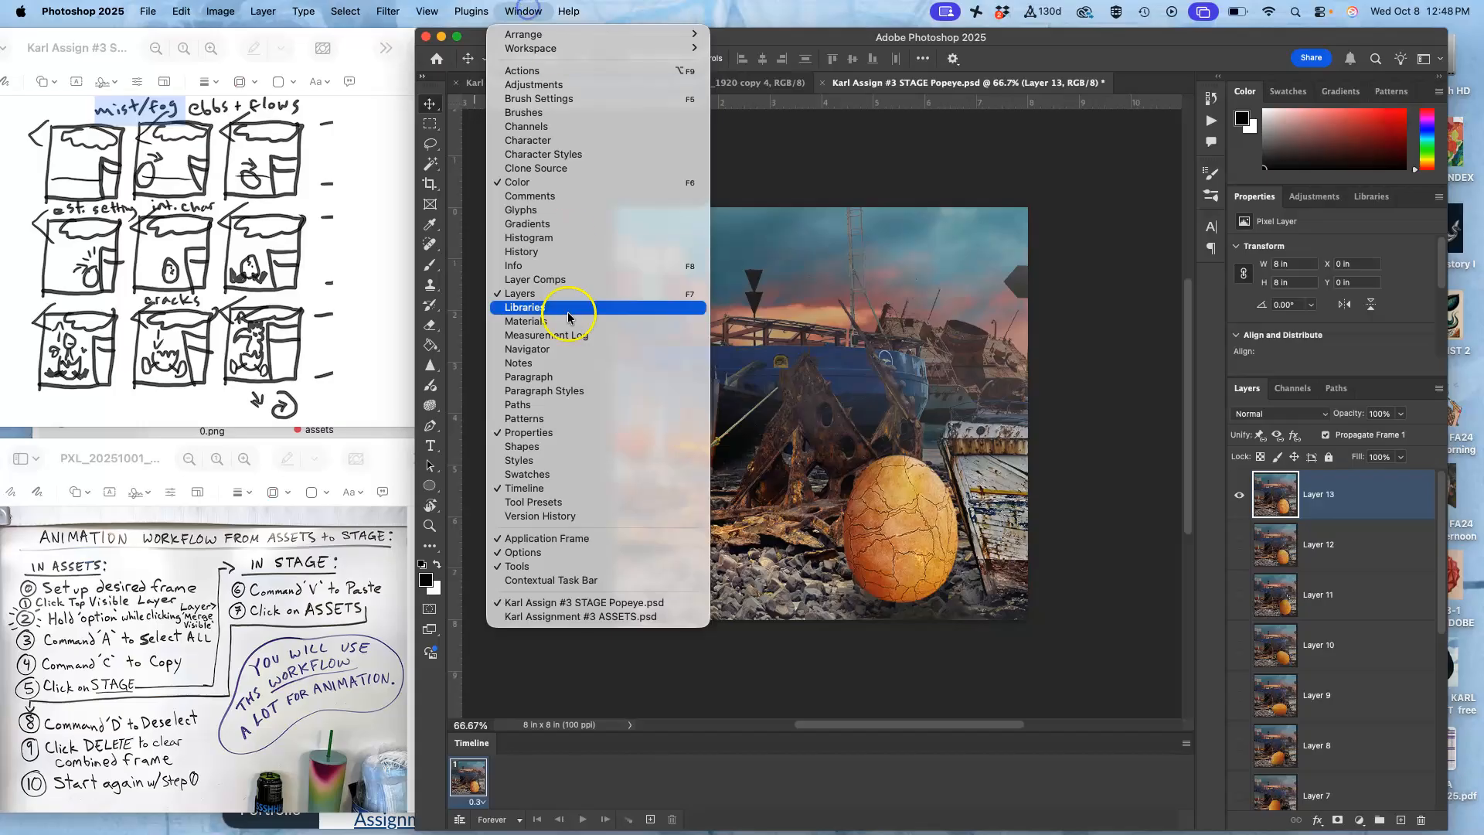
left_click(557, 487)
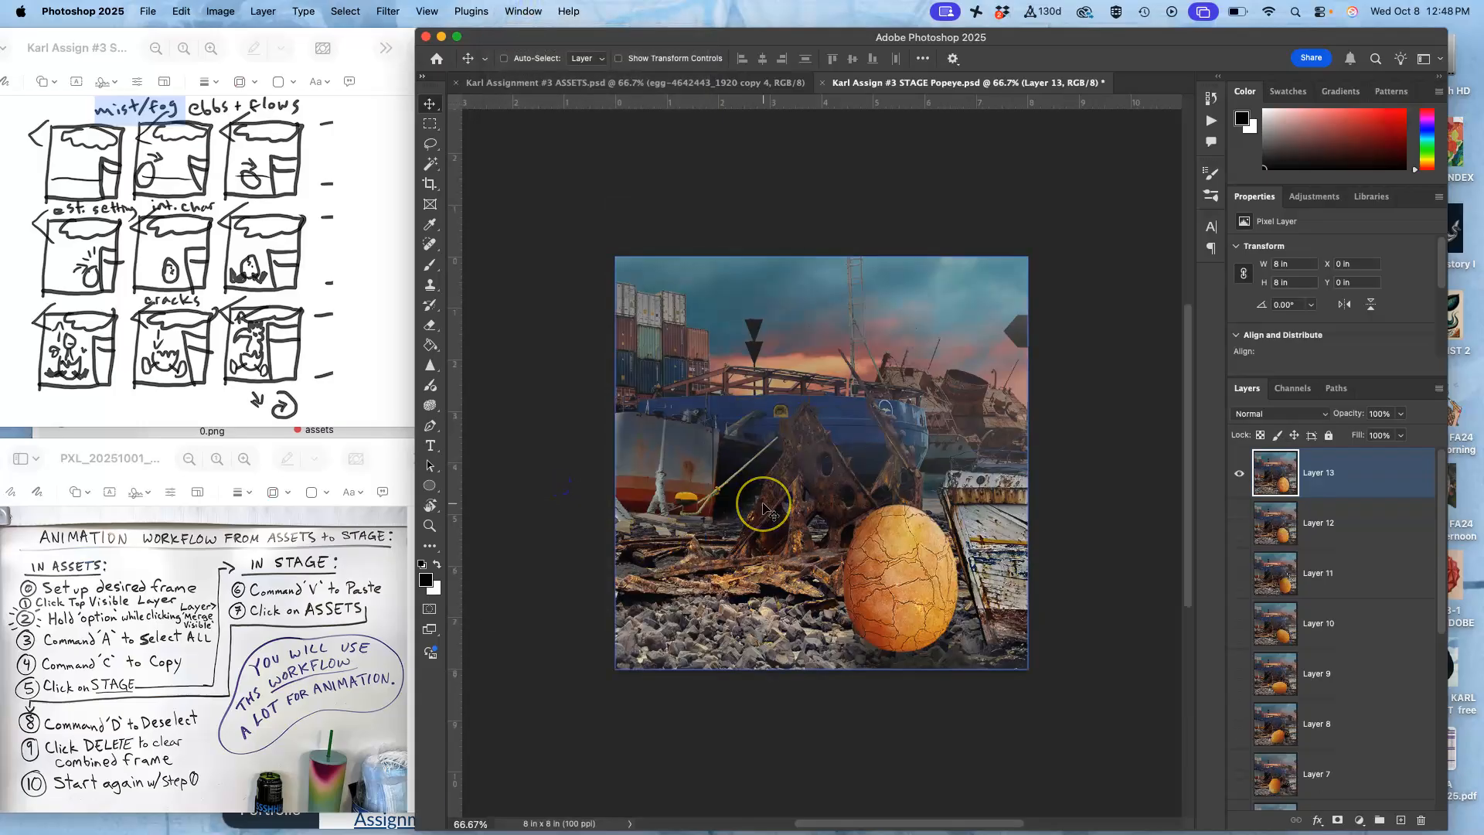
key("super+0")
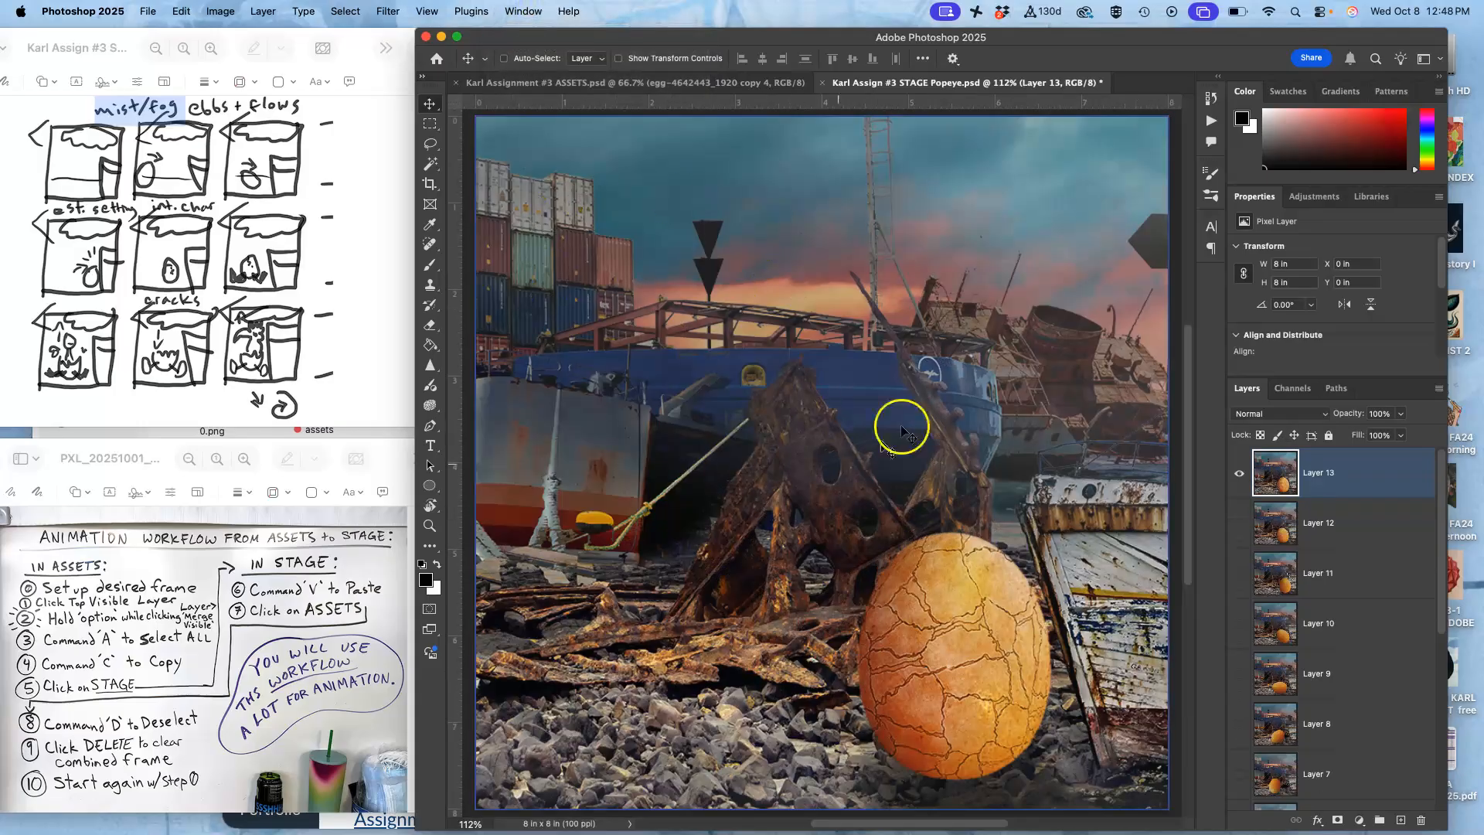
Compare the cracked egg setup in the ASSETS document with the latest frame in the STAGE document at matching fitted views.
left_click(738, 82)
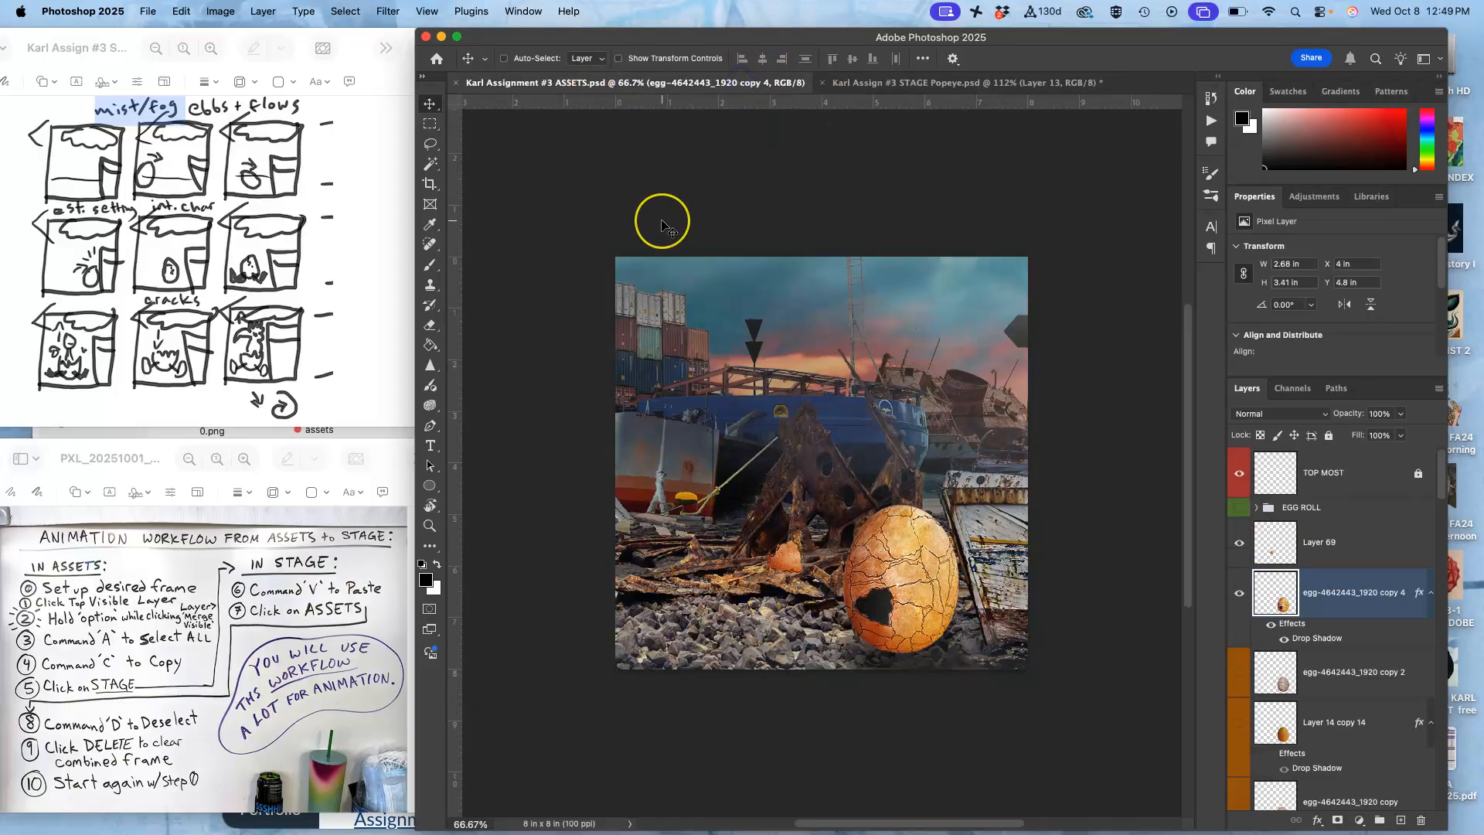
key("super+0")
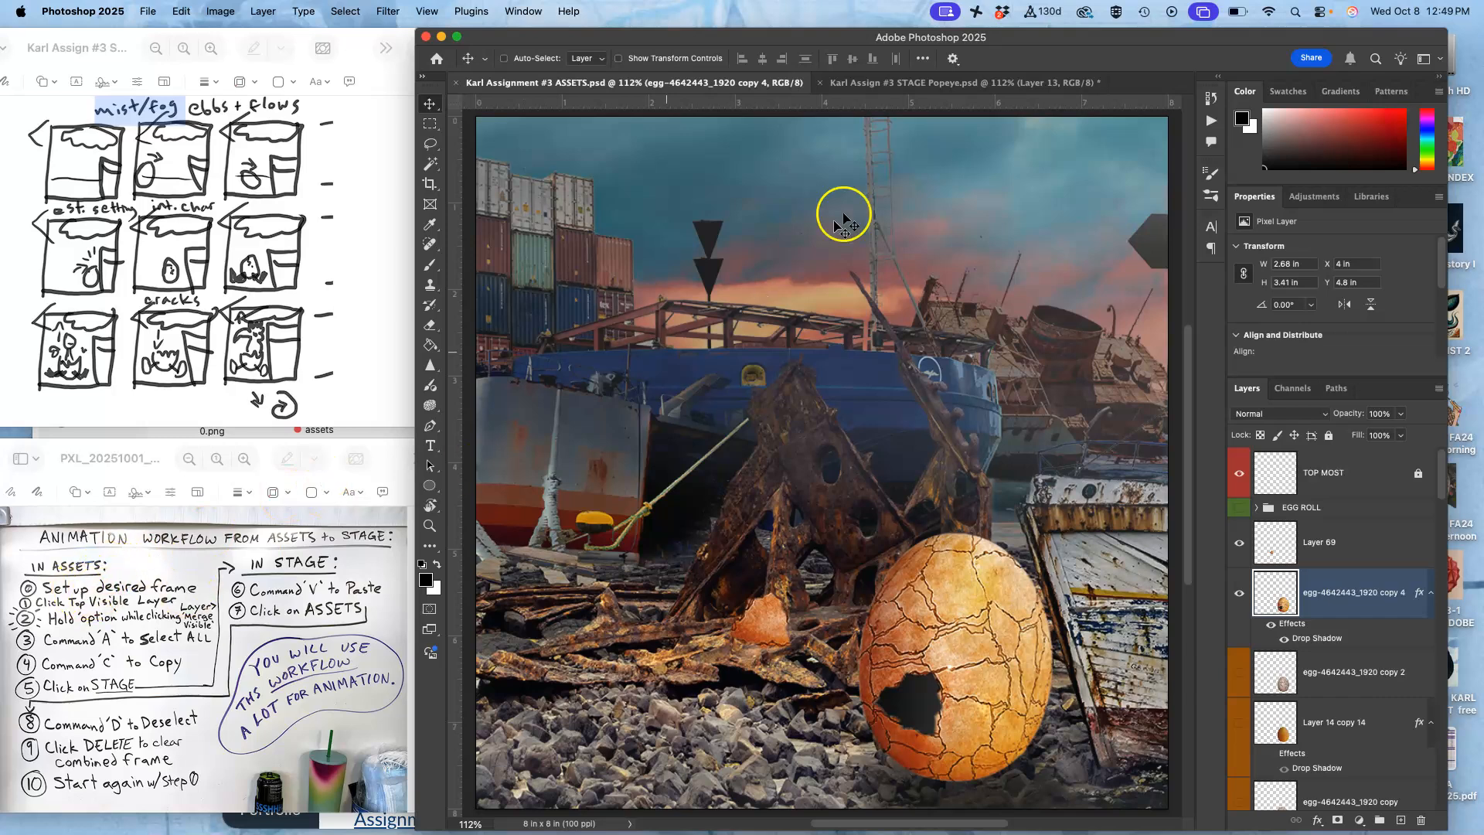
left_click(936, 83)
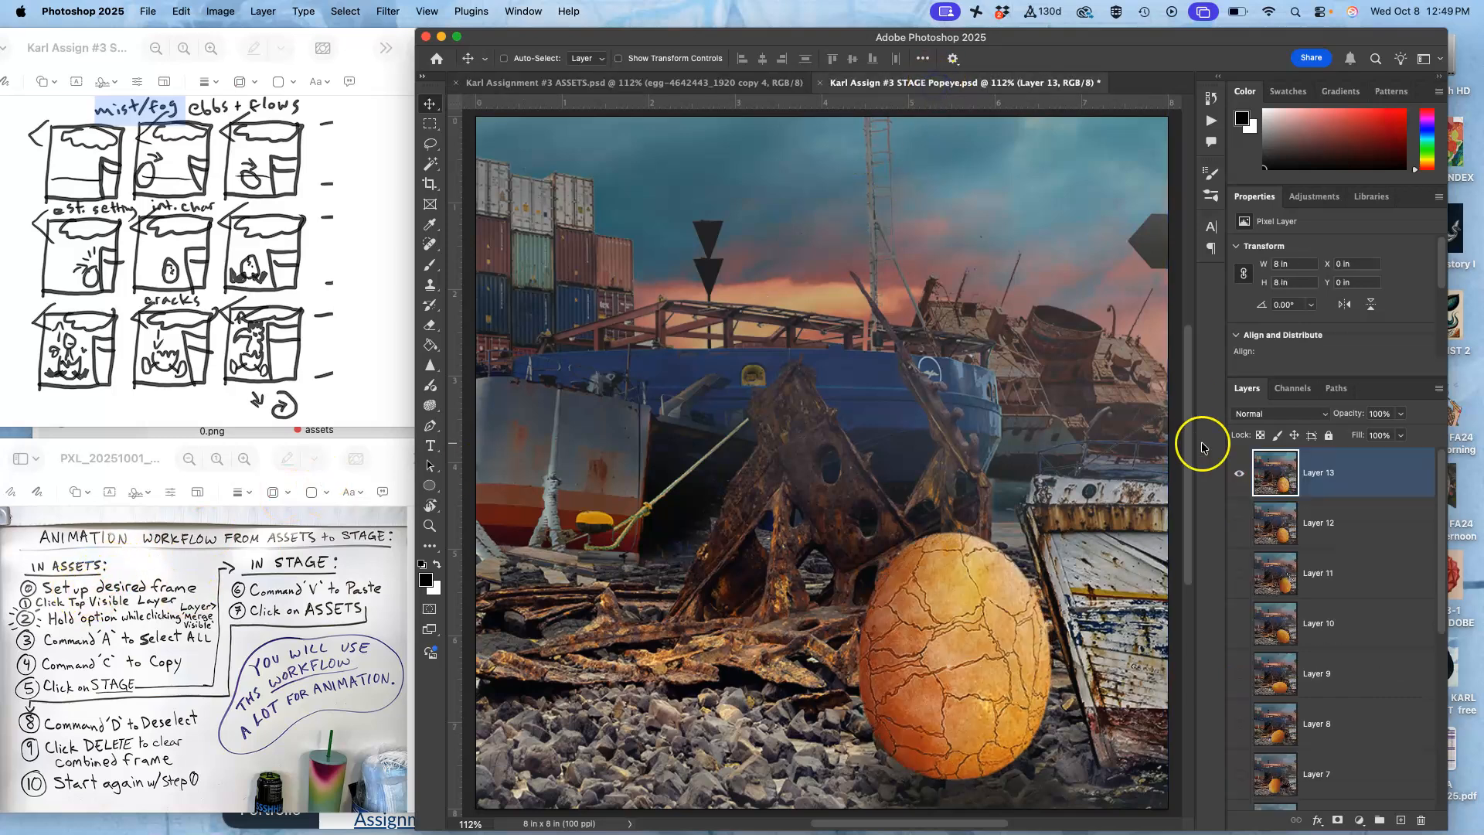
left_click(692, 84)
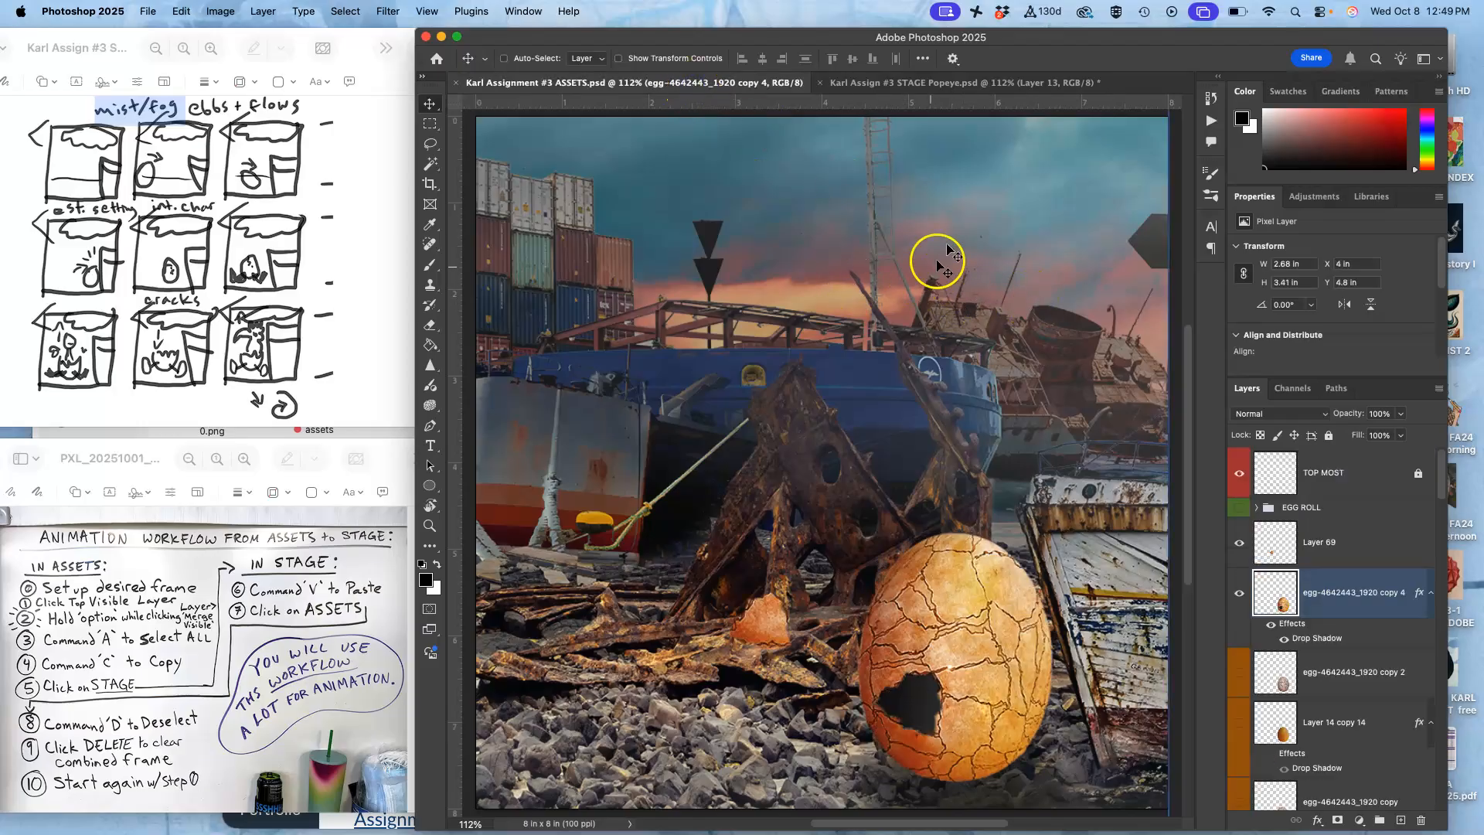
left_click(929, 83)
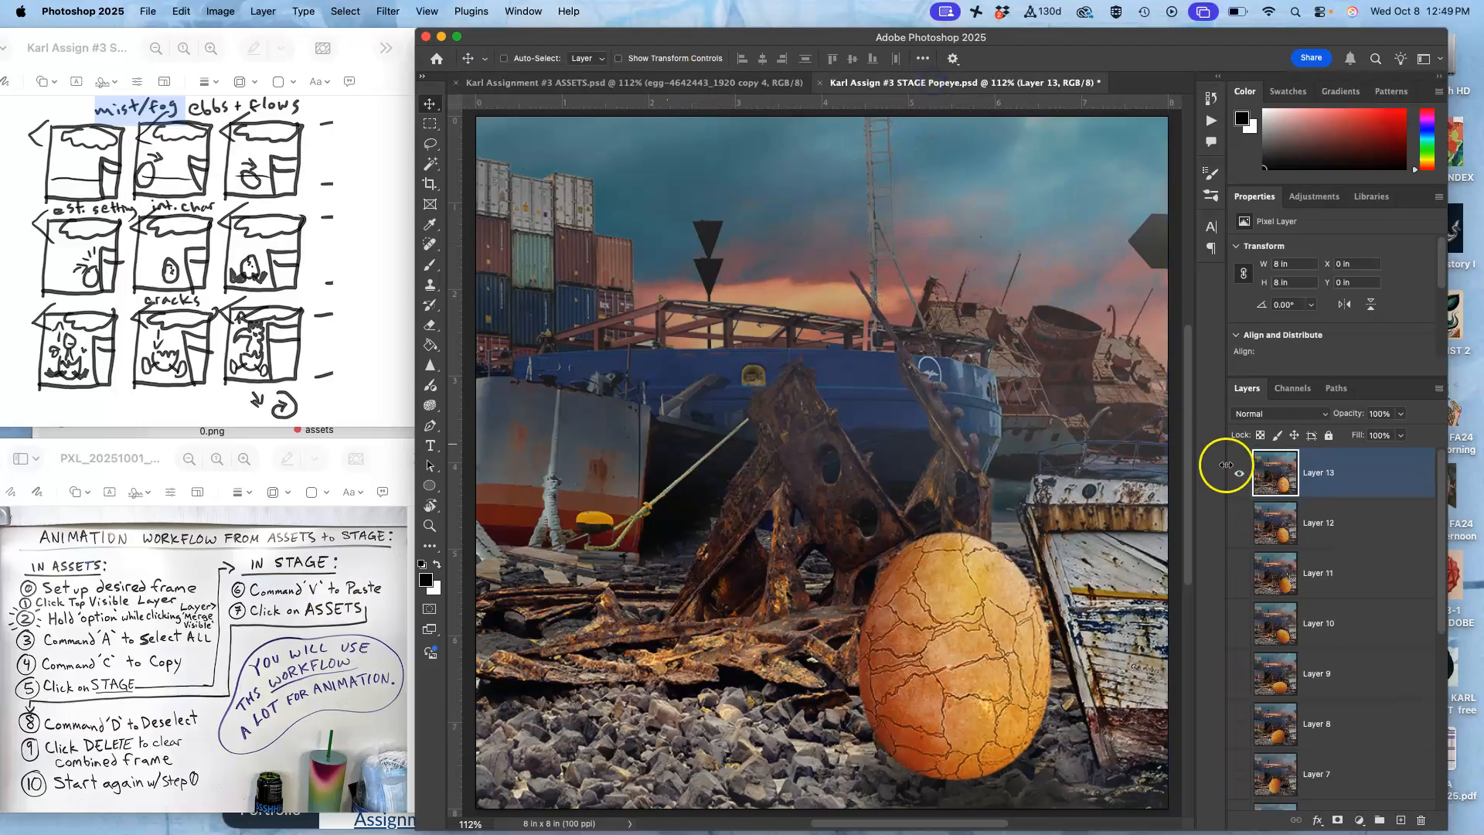
Show Layer 12 in the STAGE document and toggle Layer 13's visibility repeatedly to compare the two frames.
left_click(1240, 523)
left_click(1239, 473)
left_click(1239, 474)
left_click(1239, 476)
left_click(1239, 476)
left_click(1240, 476)
left_click(1239, 476)
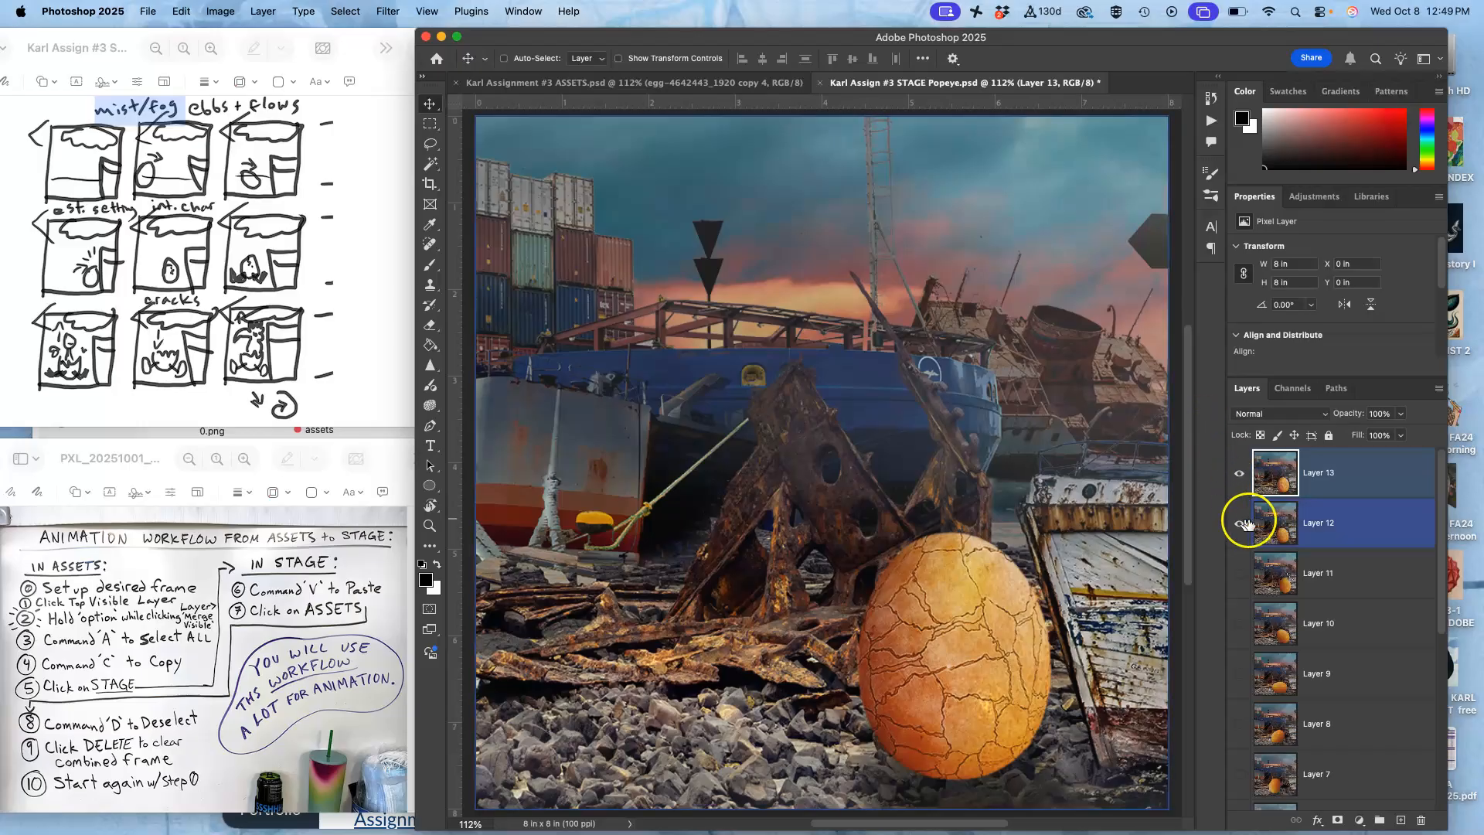
In the ASSETS document's Atmosphere group, duplicate the cloud-mood copy 13 layer and hide the original.
left_click(726, 81)
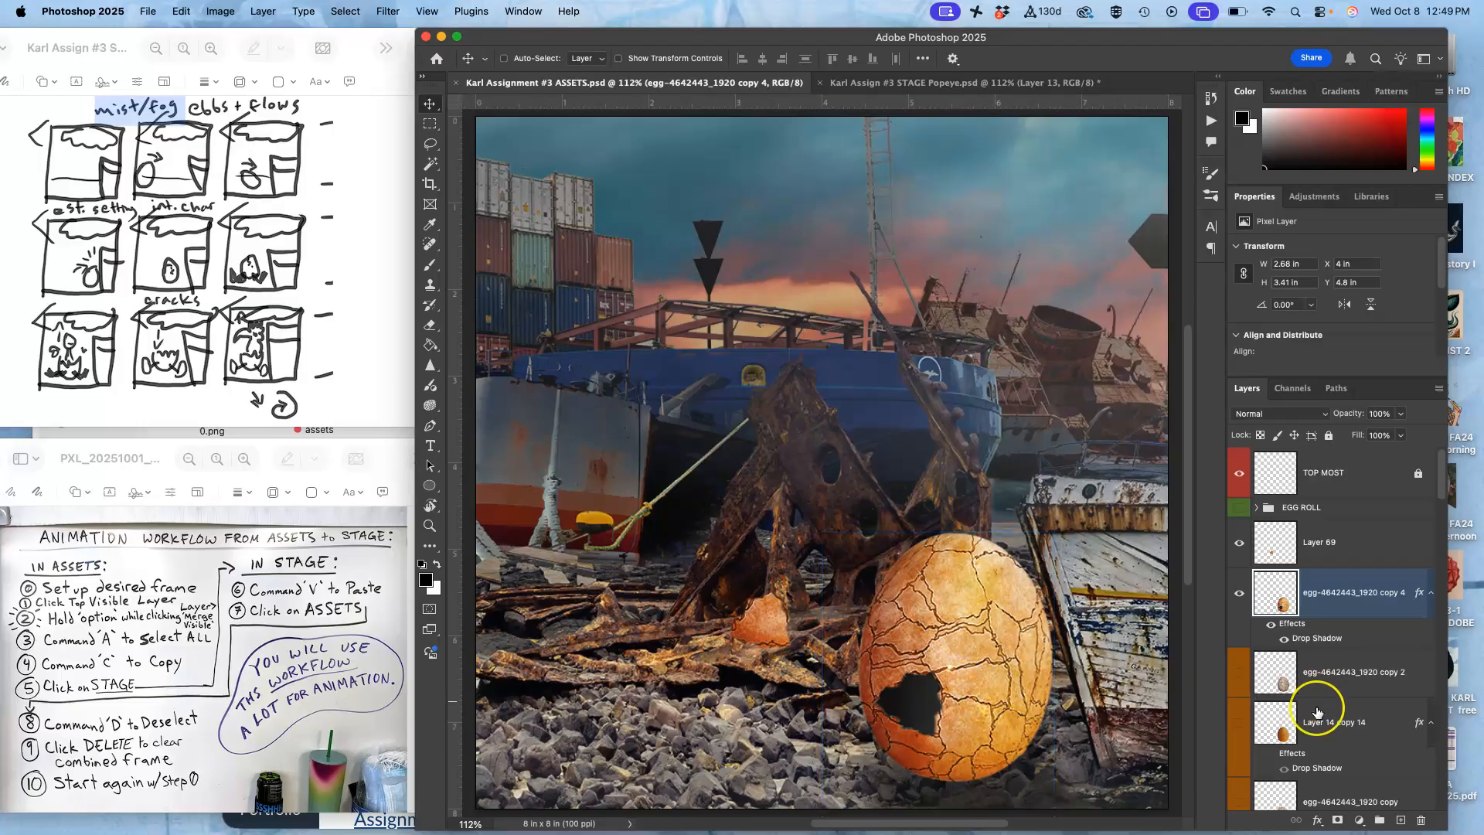
scroll(1318, 709, "down", 10)
scroll(1318, 712, "down", 10)
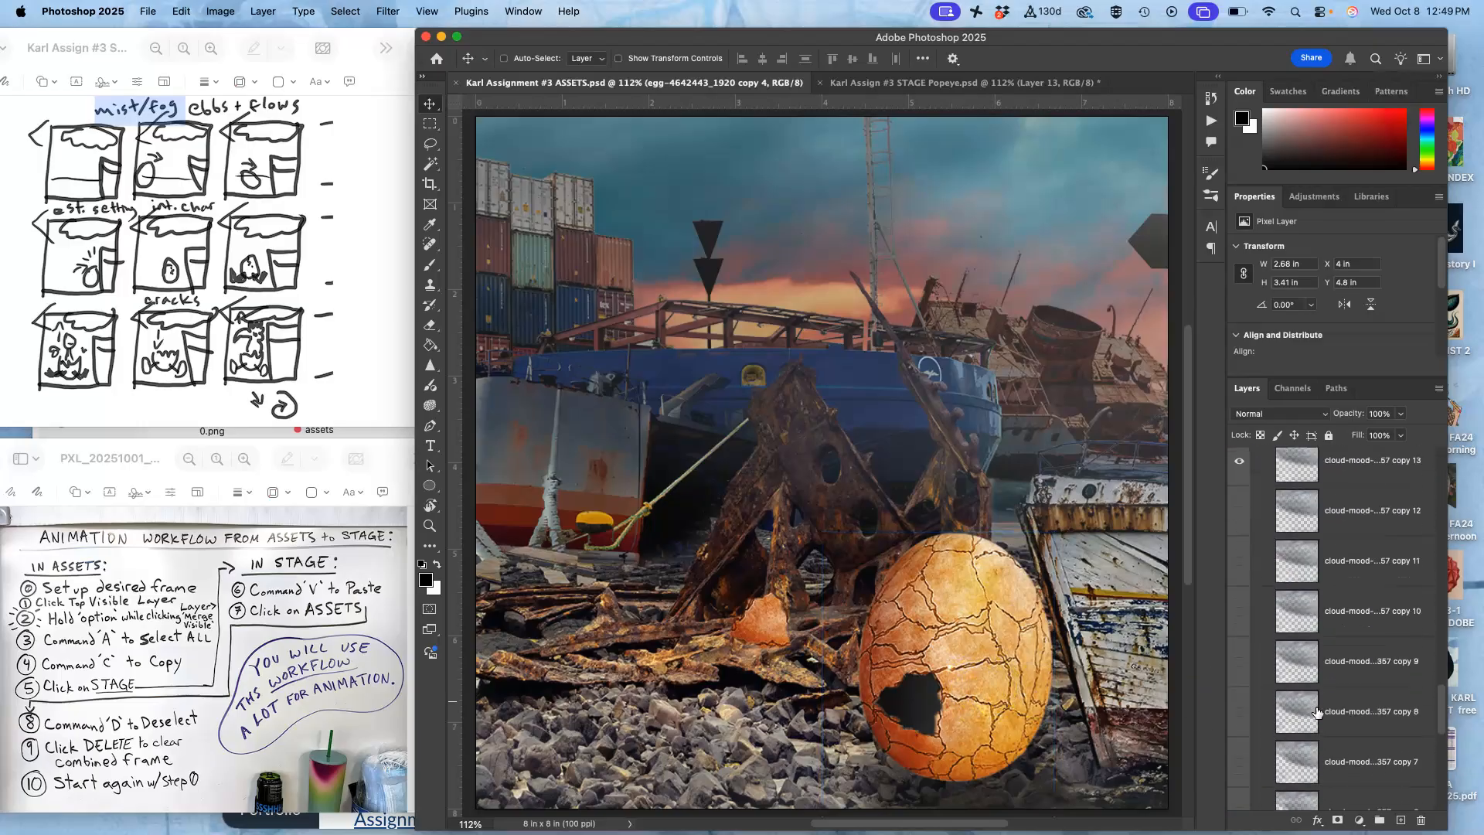
left_click(1333, 626)
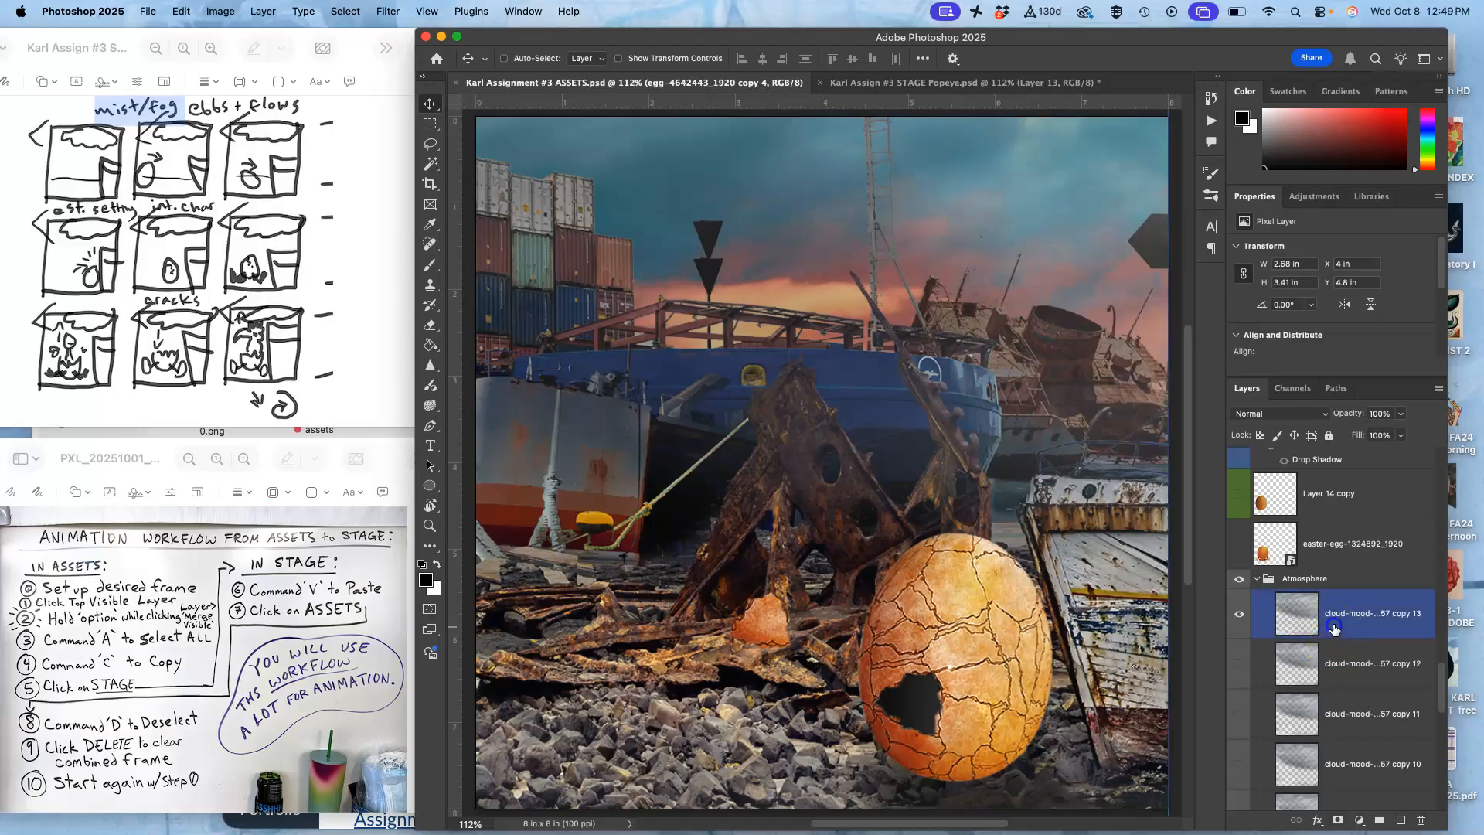
key("super+j")
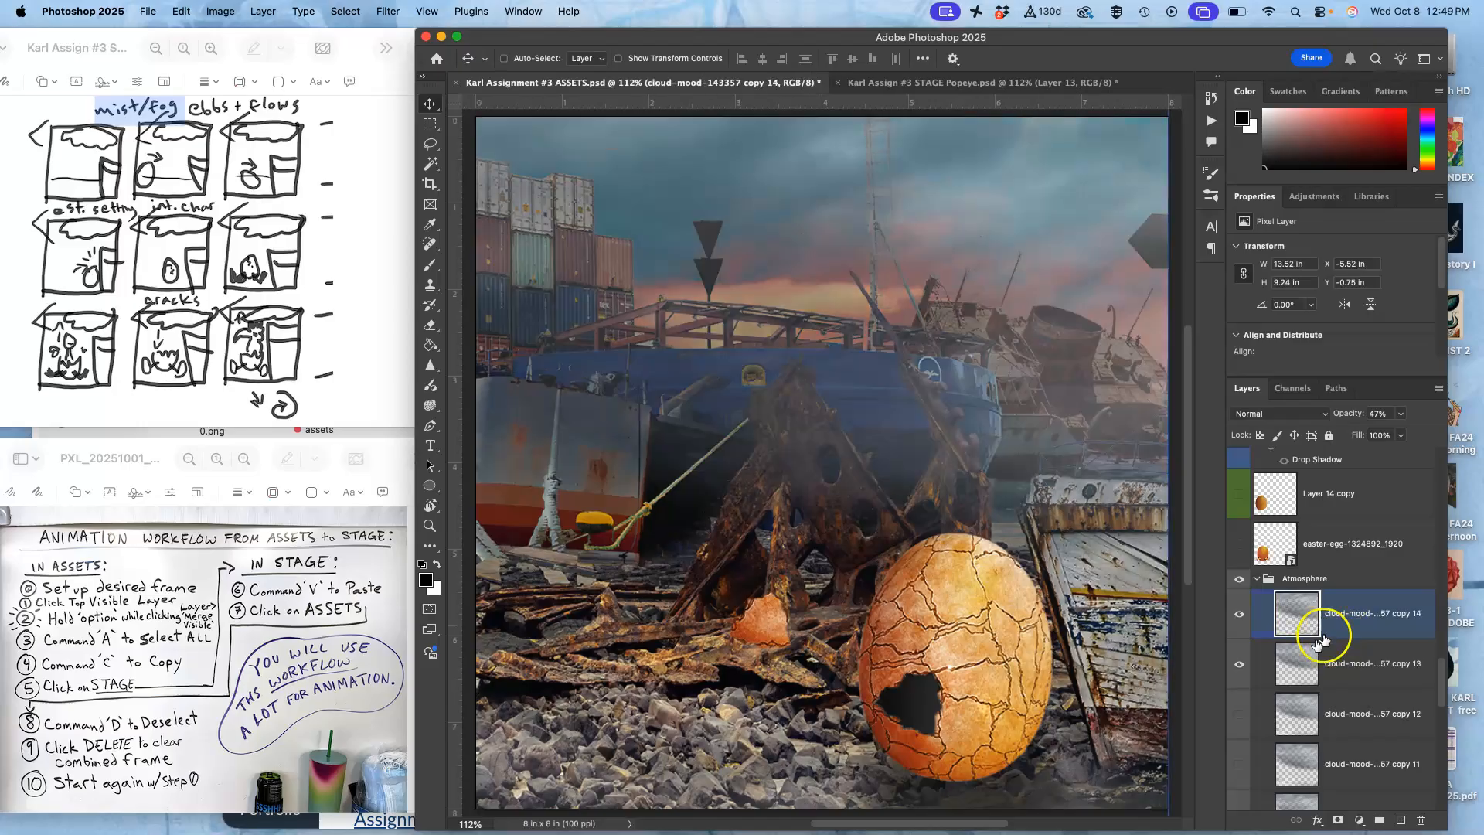
left_click(1237, 664)
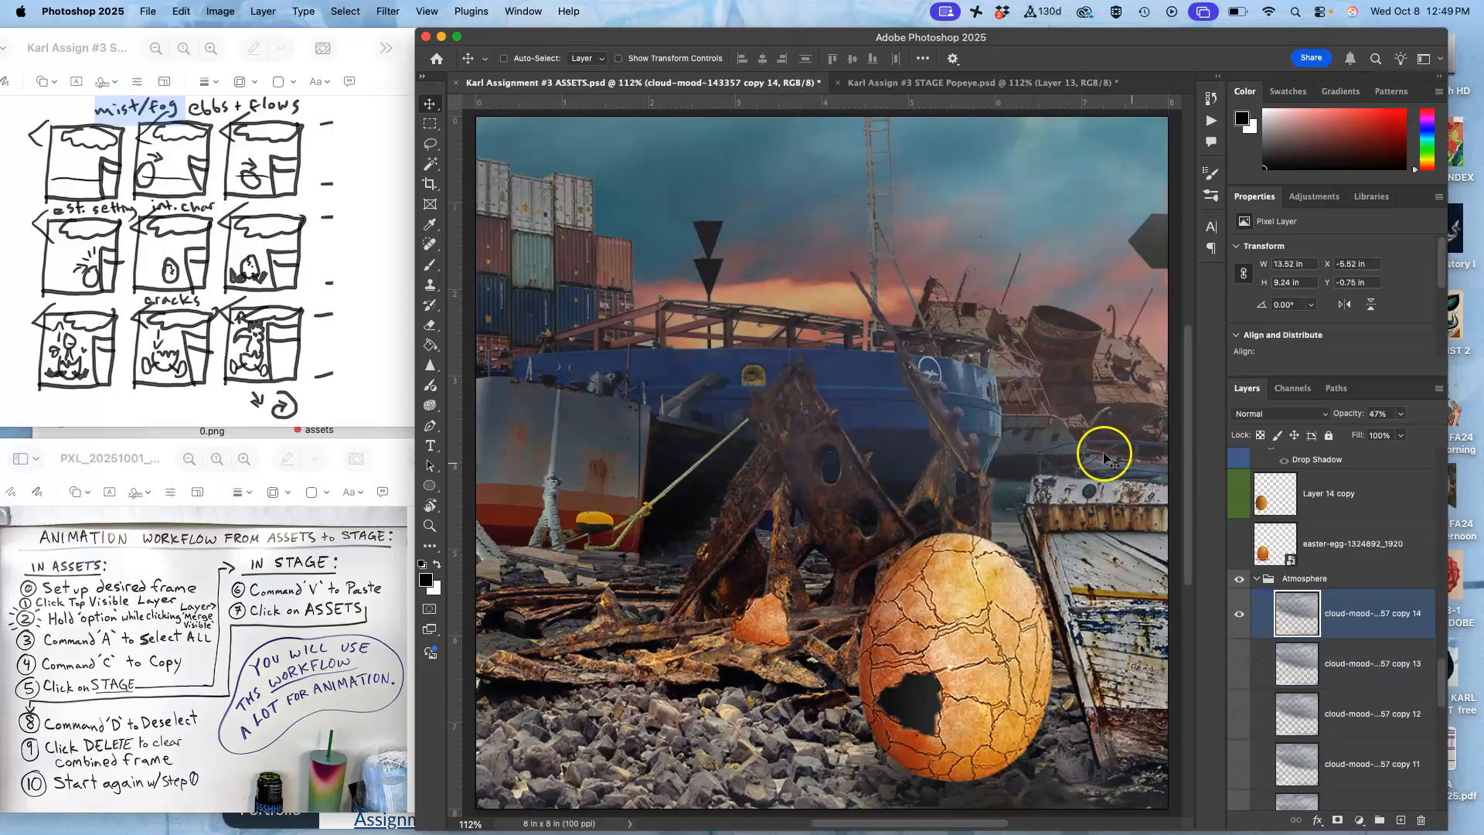
Scale the new cloud-mood copy 14 layer up from its upper-left corner to about 103.5%, roughly 14 by 9.57 in.
key("super+minus")
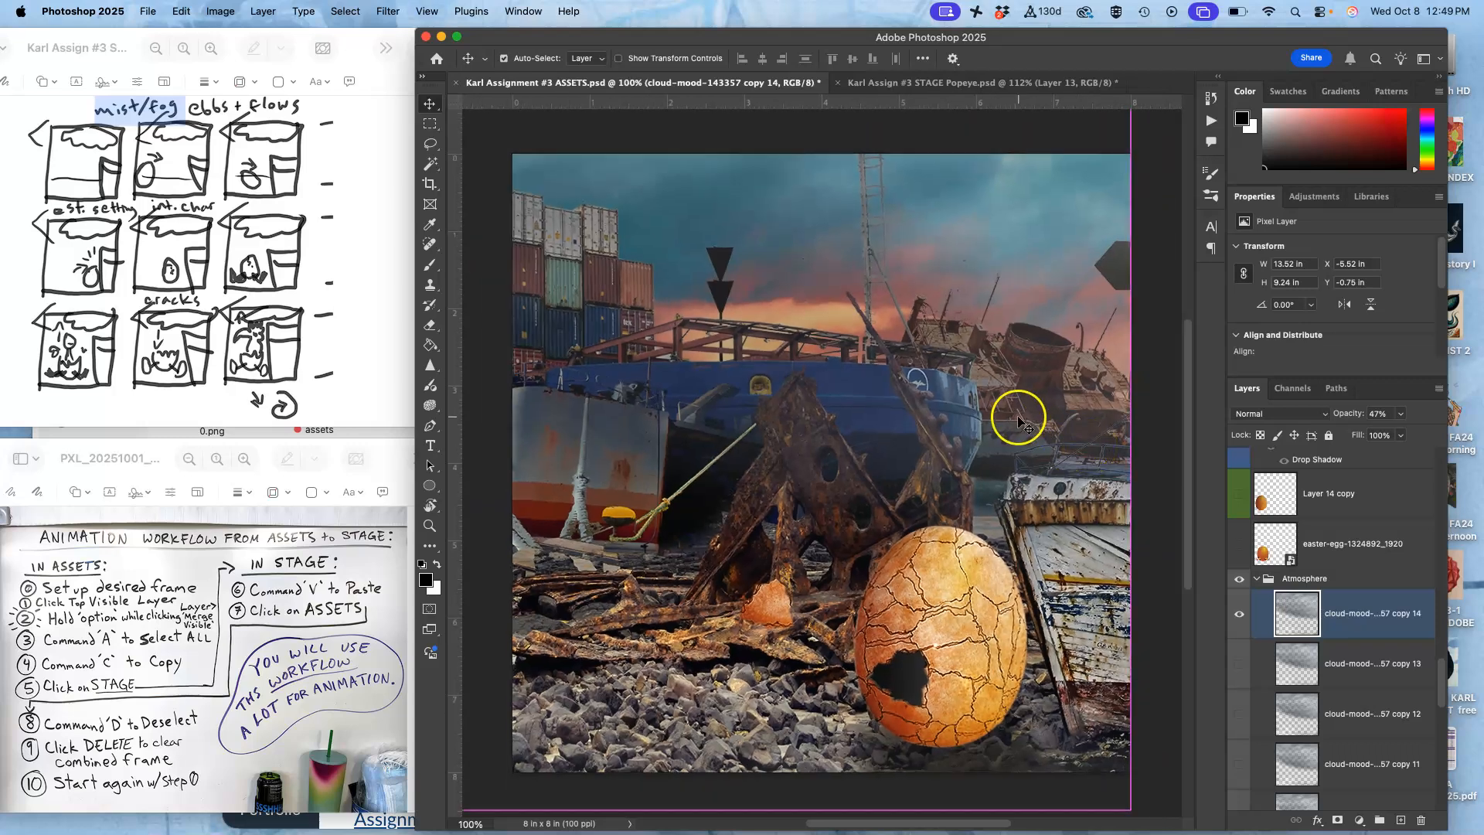
key("super+t")
scroll(871, 422, "left", 6)
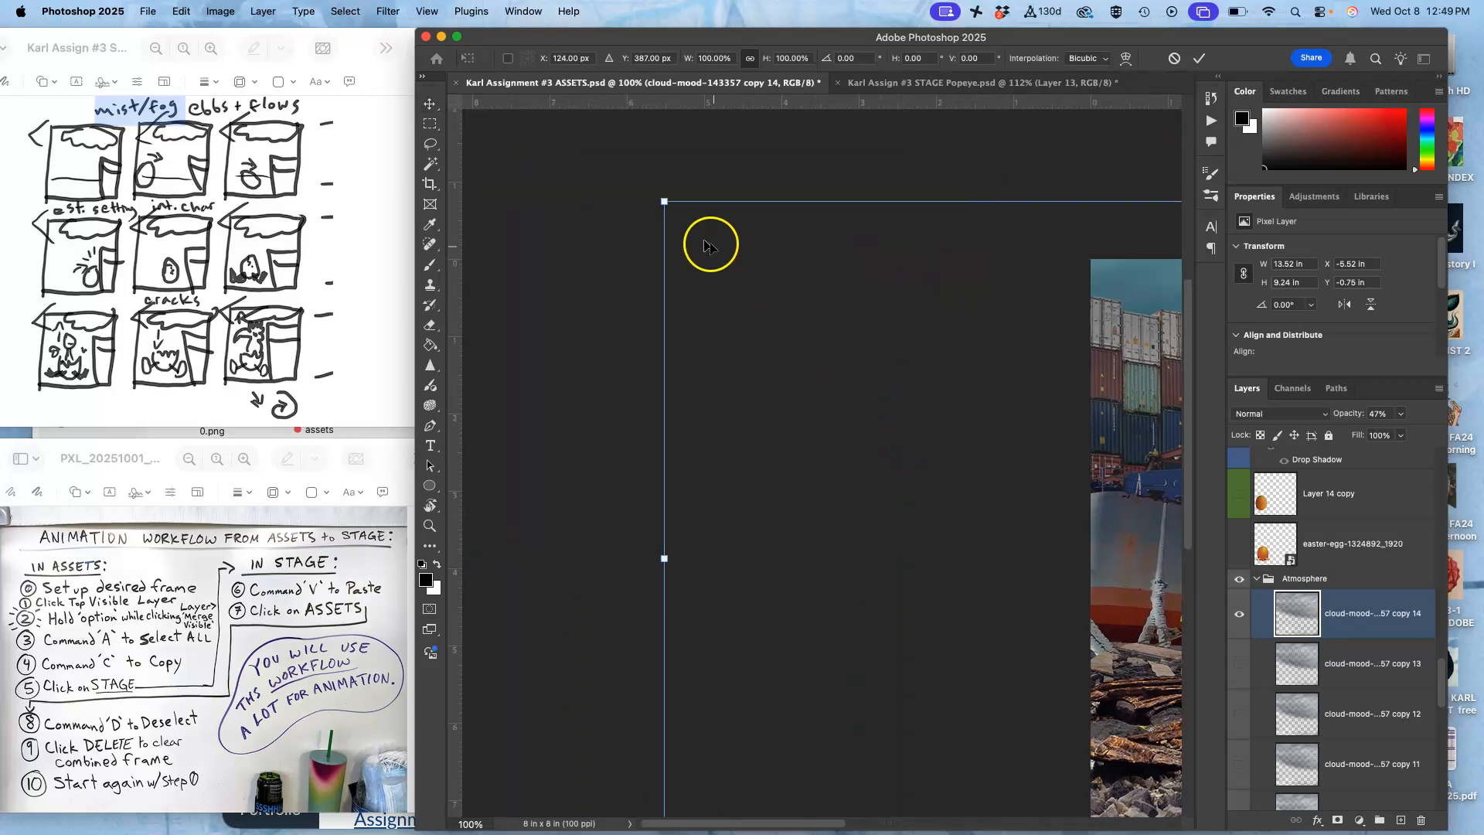
left_click_drag(663, 203, 629, 174)
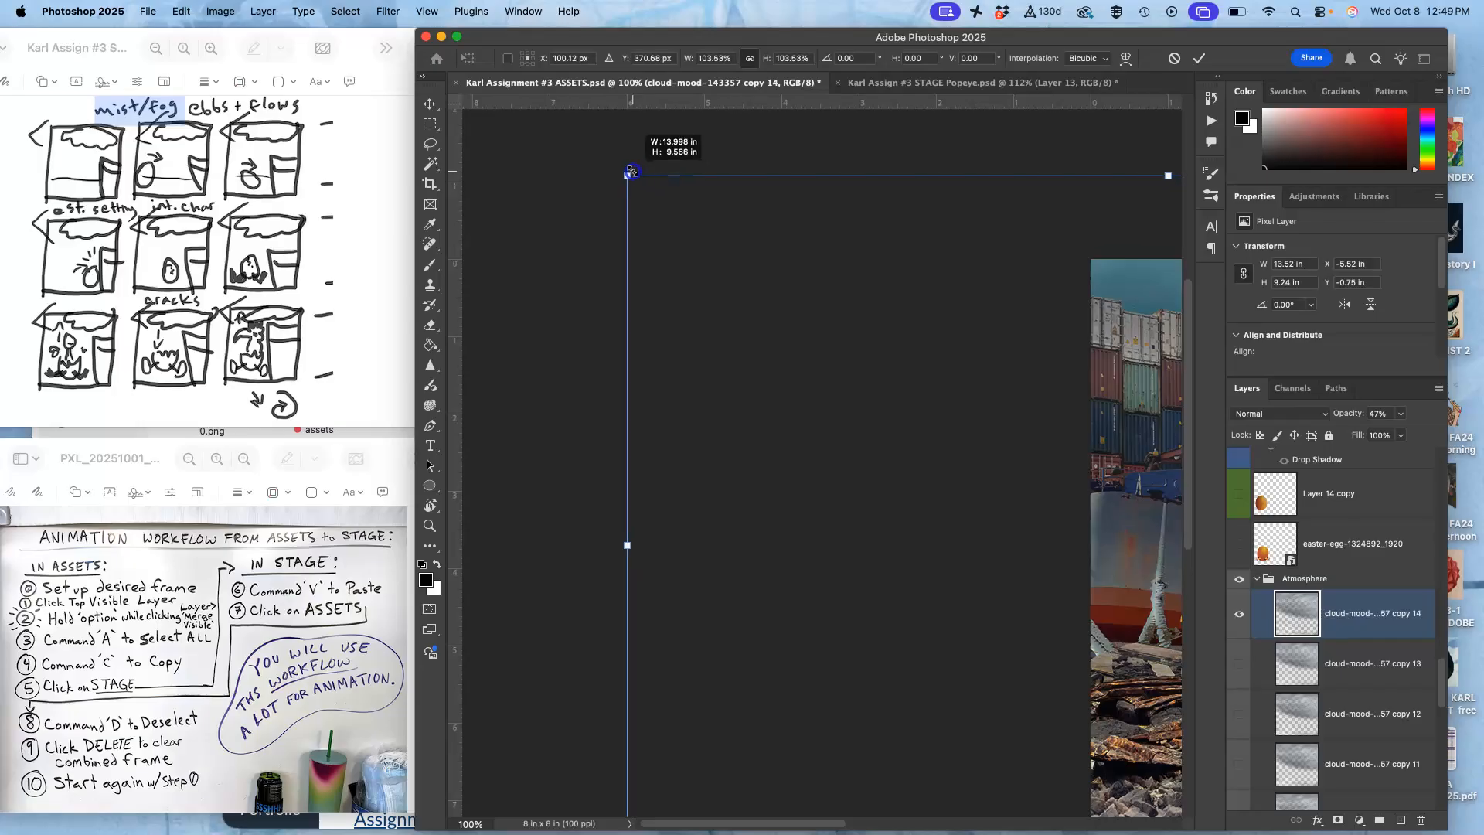
key("Return")
key("super+0")
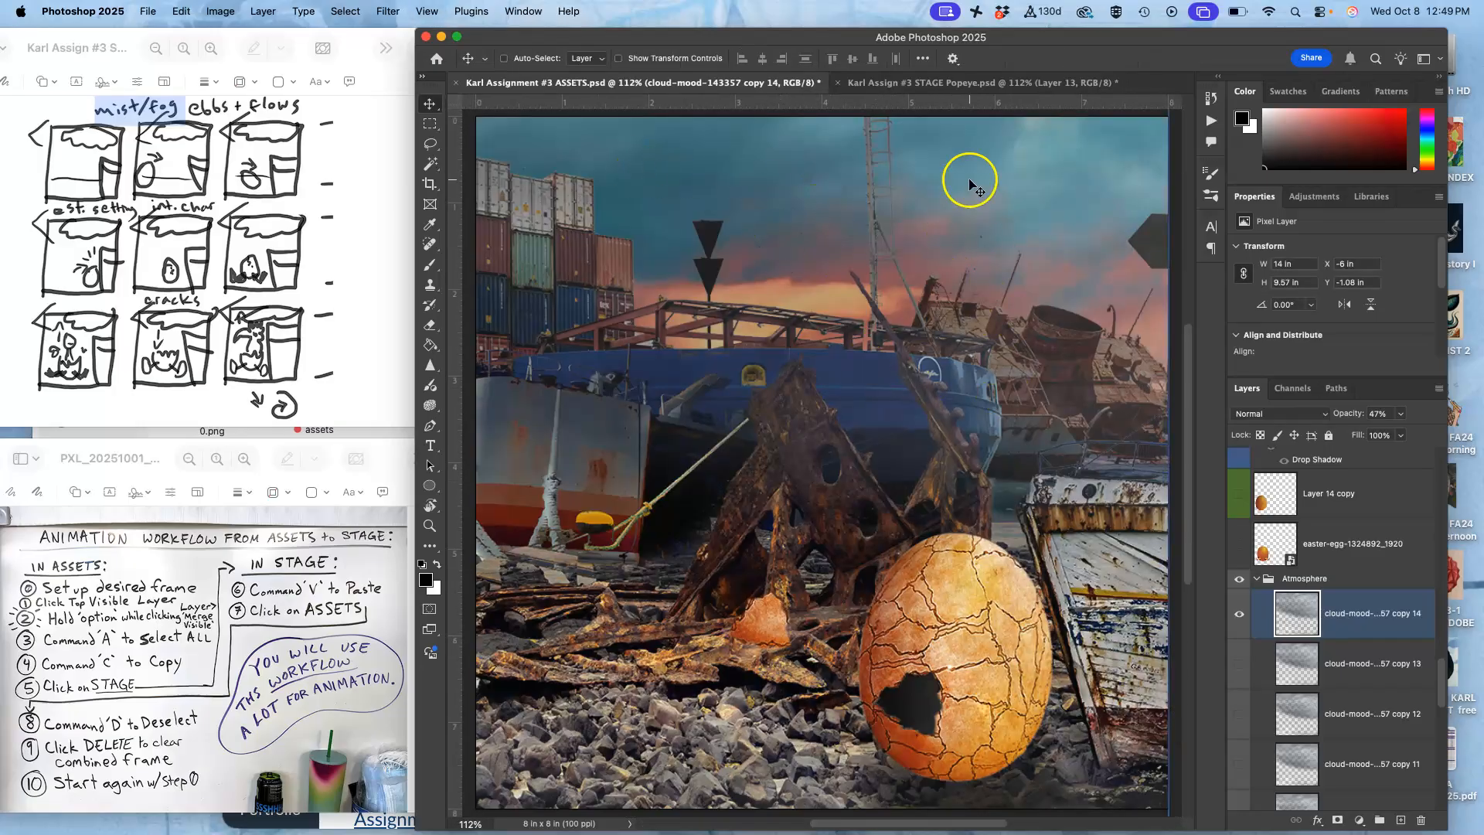
Compare the sky with the enlarged cloud layer in the ASSETS document against the STAGE document's Layer 13.
left_click(949, 81)
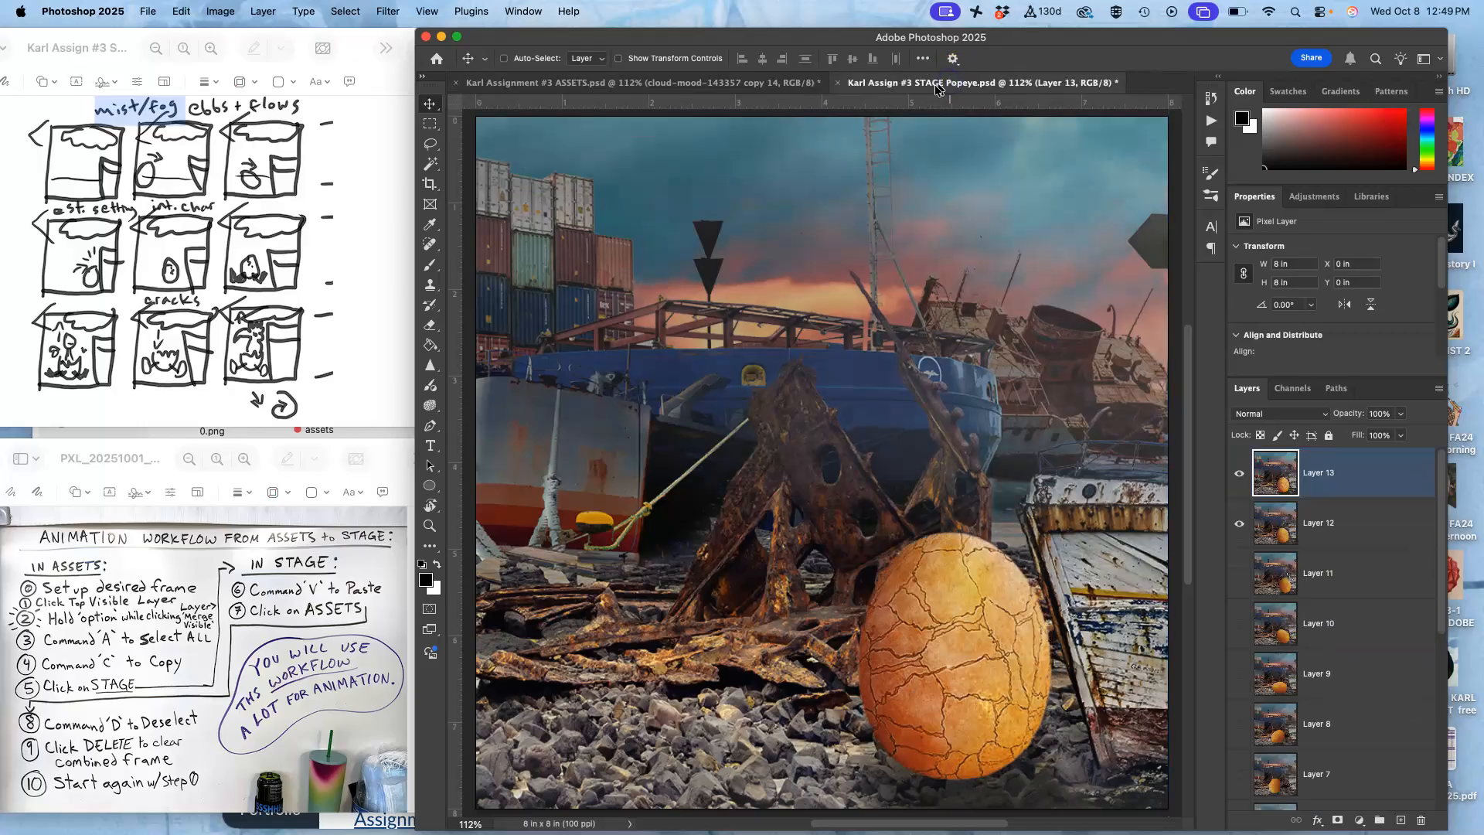
left_click(734, 85)
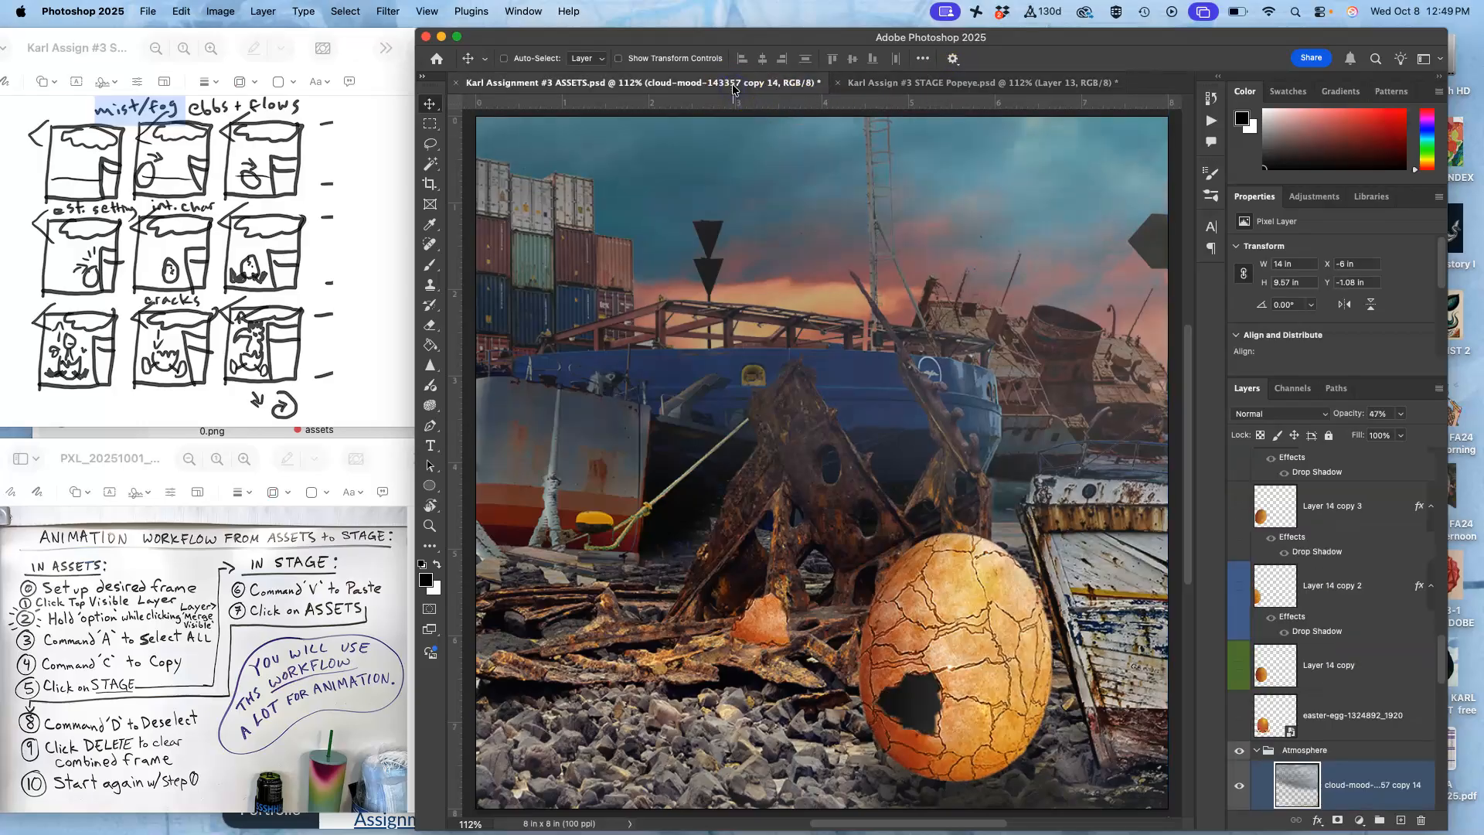
left_click(983, 83)
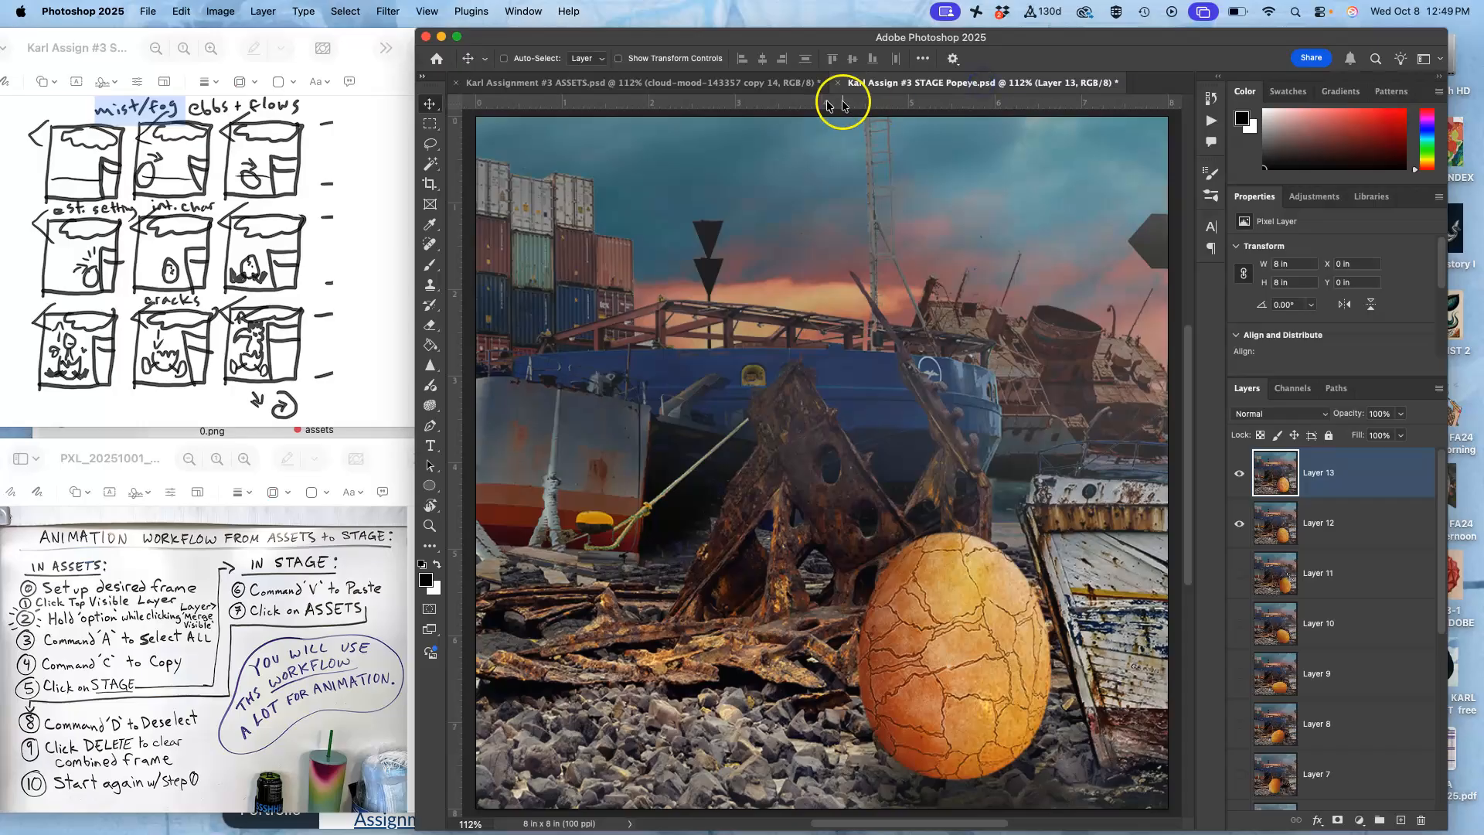
left_click(744, 87)
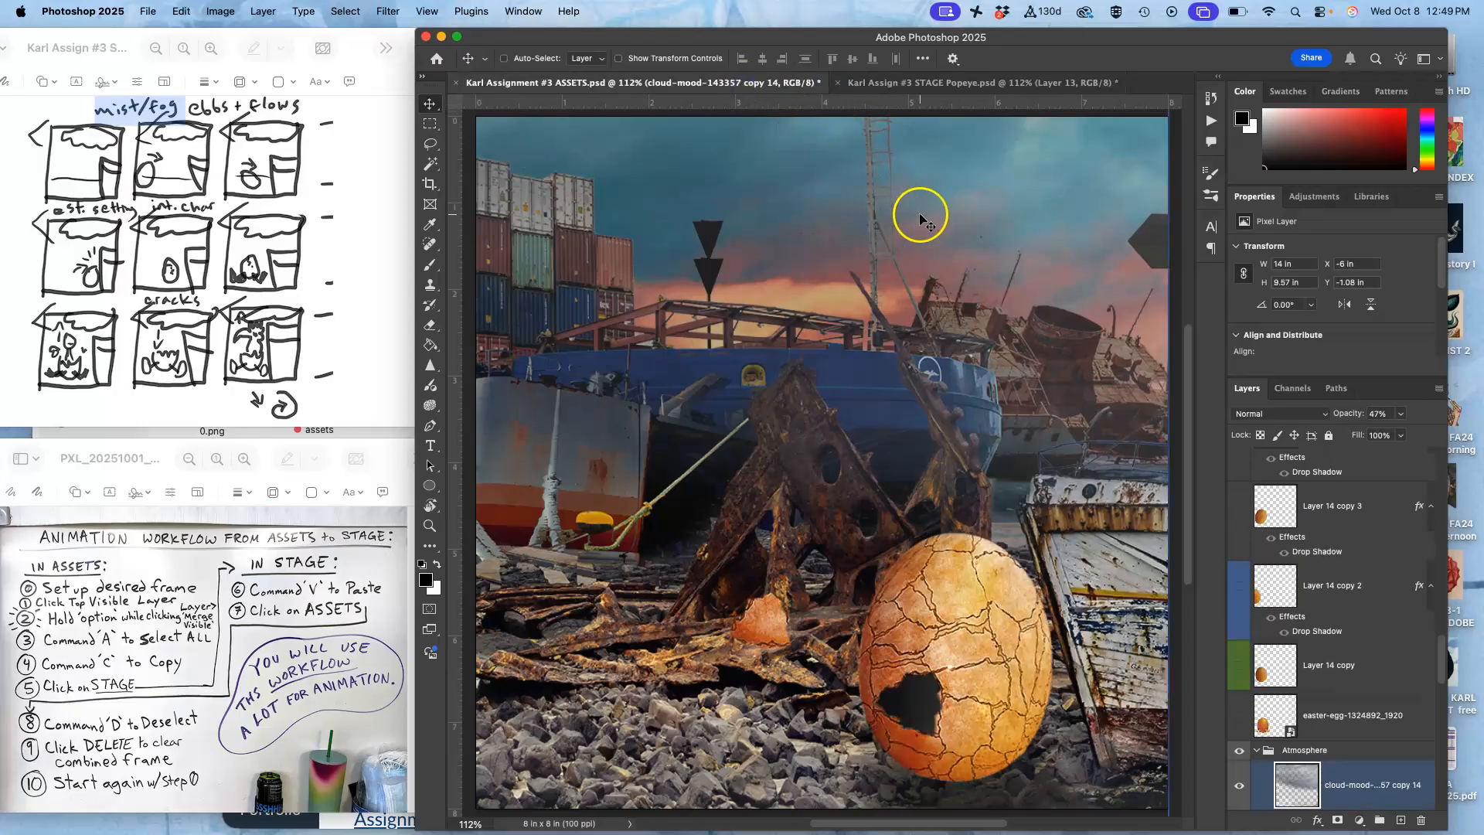
Set the fishing-boat-1654446 copy layer's opacity to 24% in ASSETS, comparing the sky with the STAGE document's Layer 13.
scroll(1348, 707, "down", 5)
left_click(1346, 727)
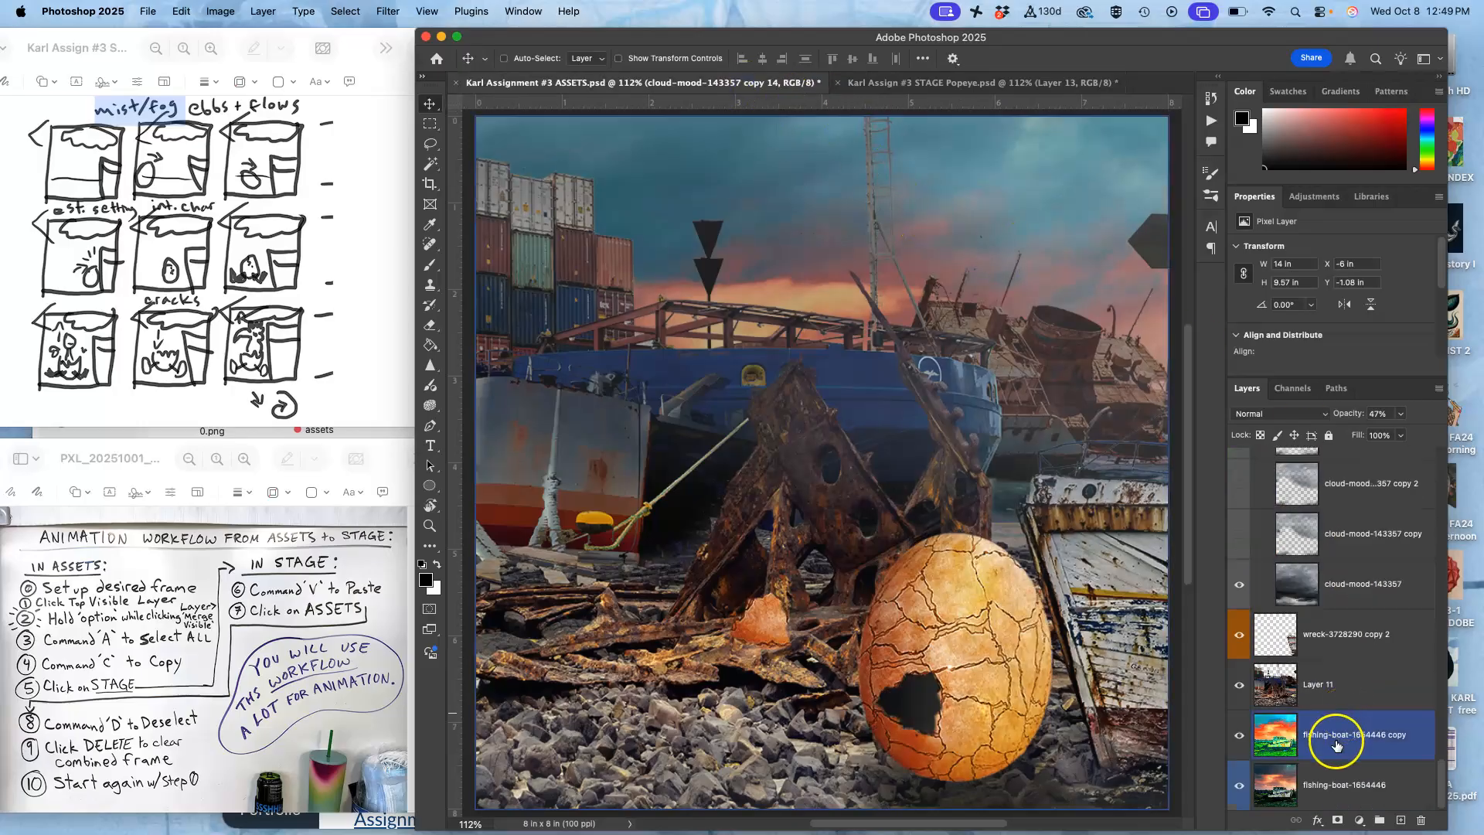
left_click(1400, 415)
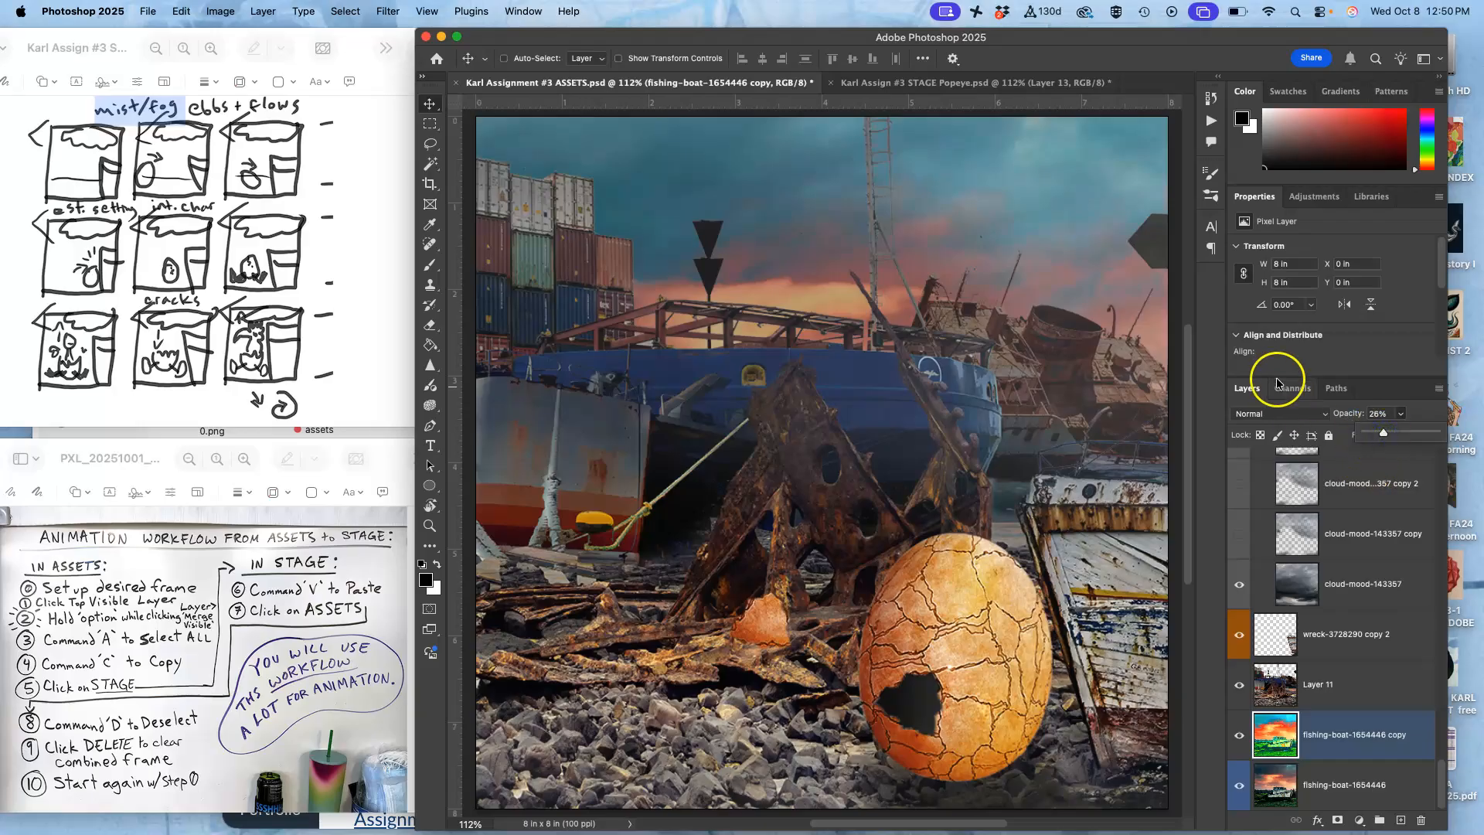
left_click(971, 86)
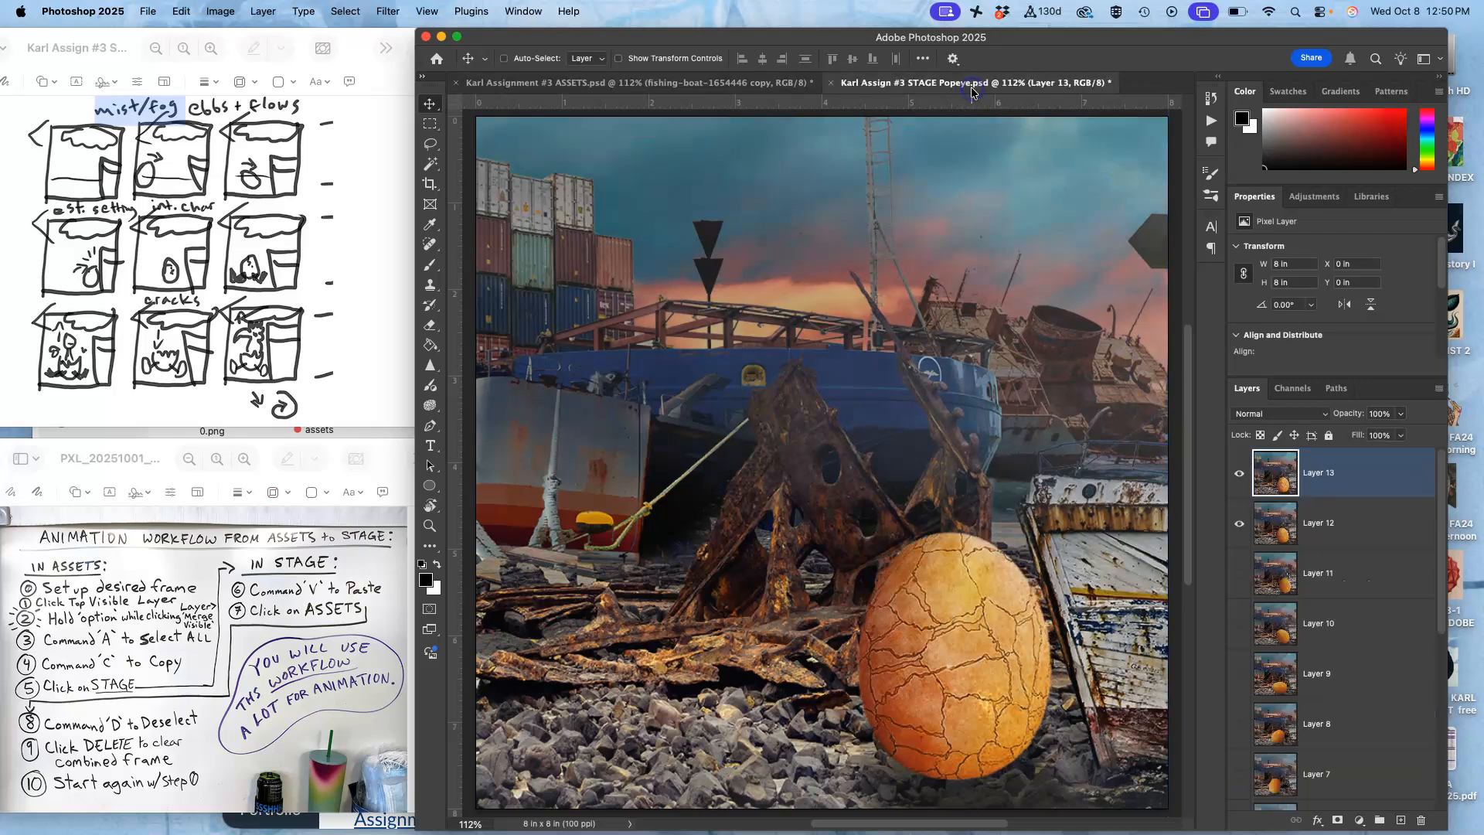
left_click(776, 84)
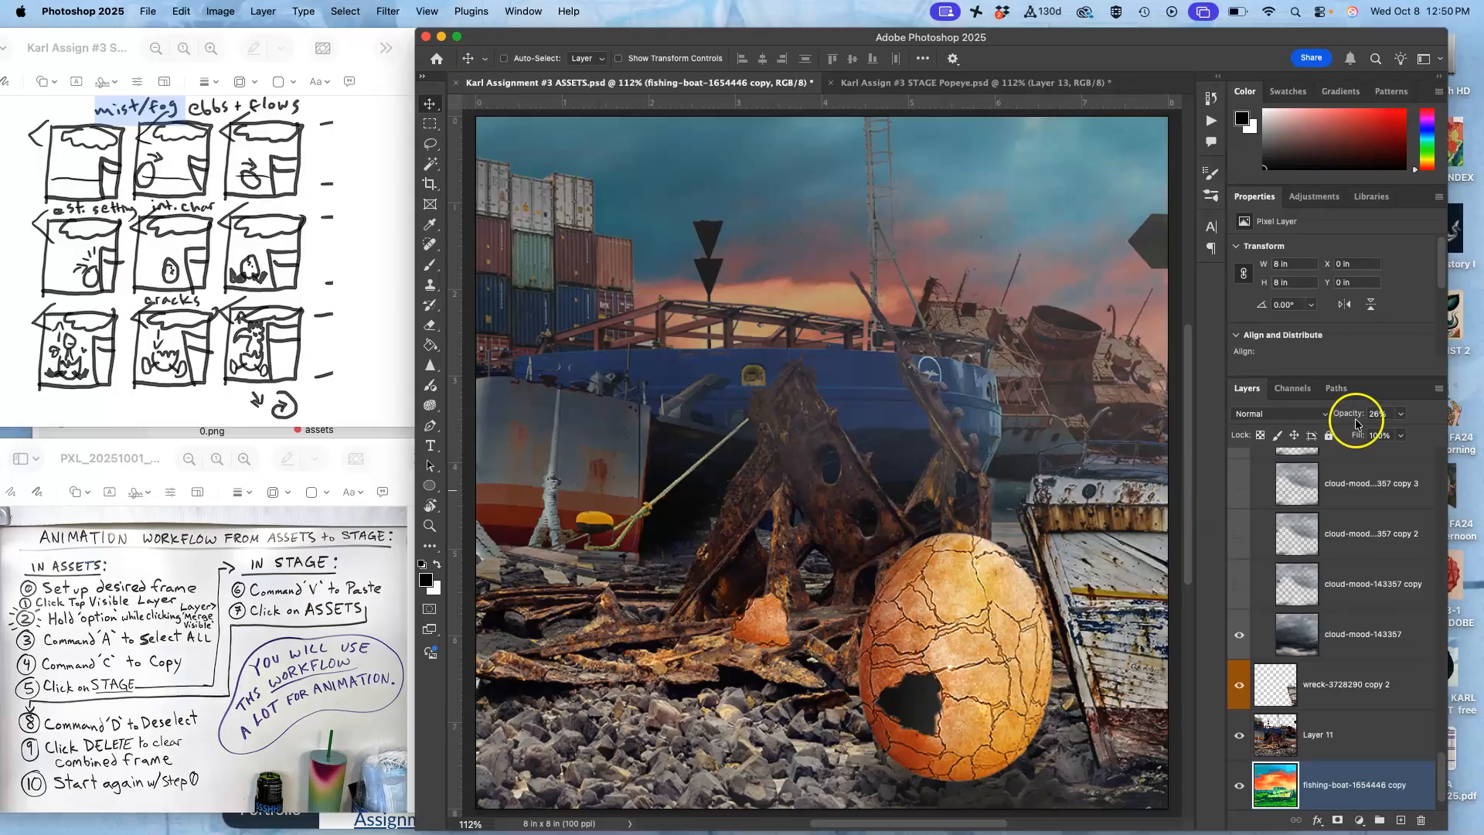
left_click(1399, 416)
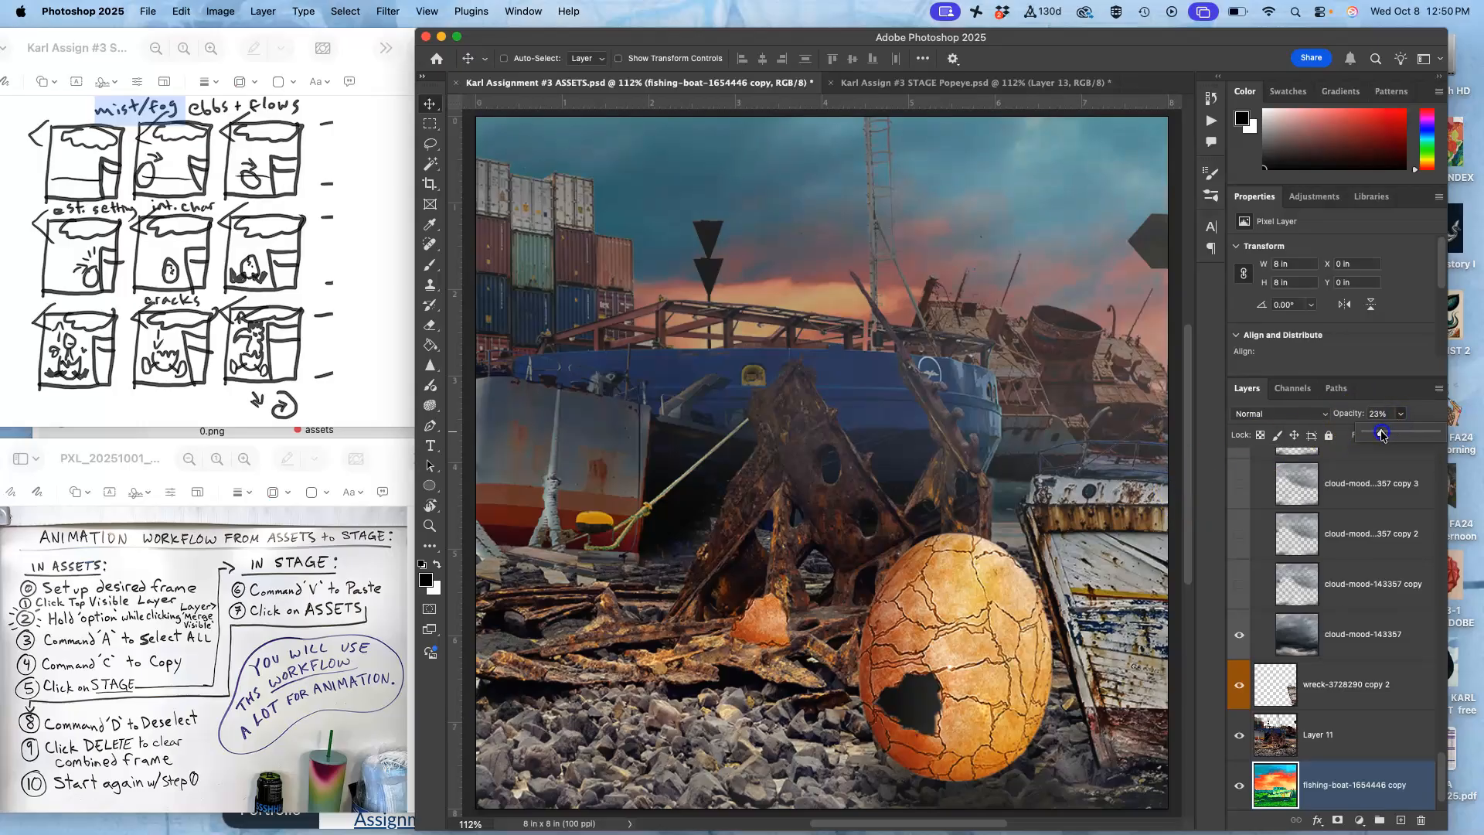
left_click(1022, 86)
left_click(784, 86)
left_click(914, 85)
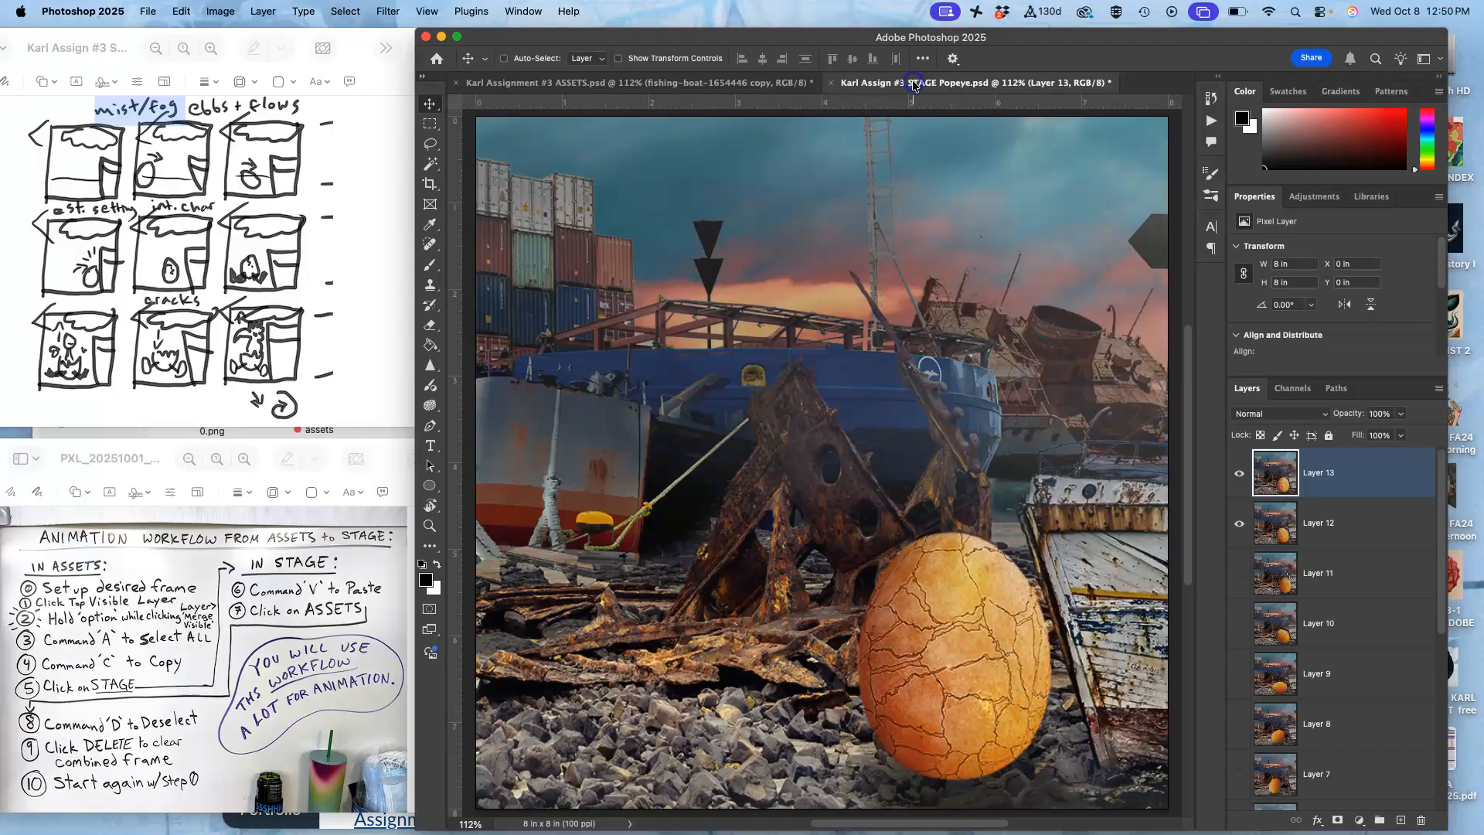
left_click(739, 87)
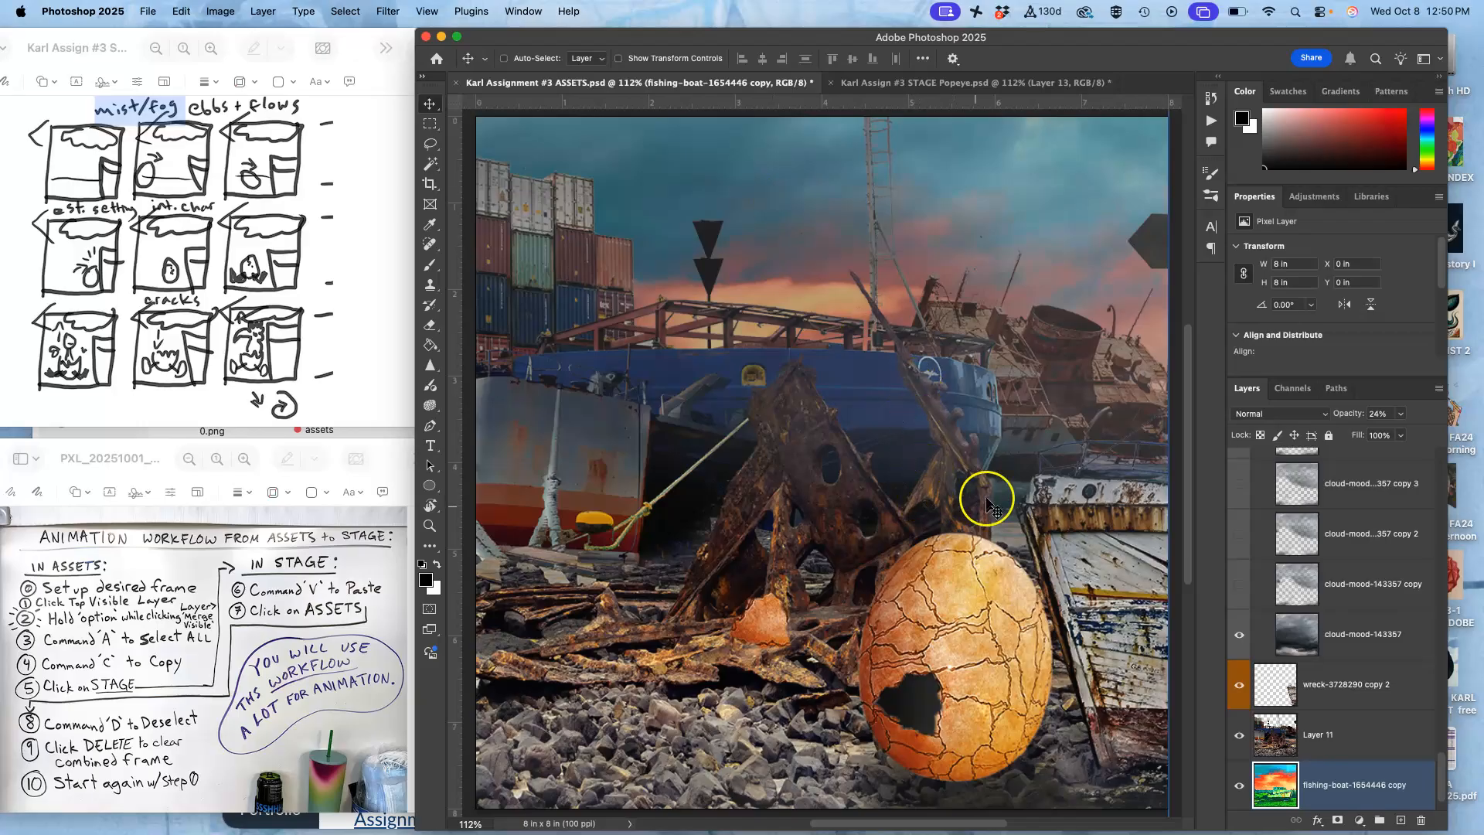
From the TOP MOST layer in ASSETS, merge all visible layers into a new layer while keeping the originals.
scroll(956, 683, "down", 3)
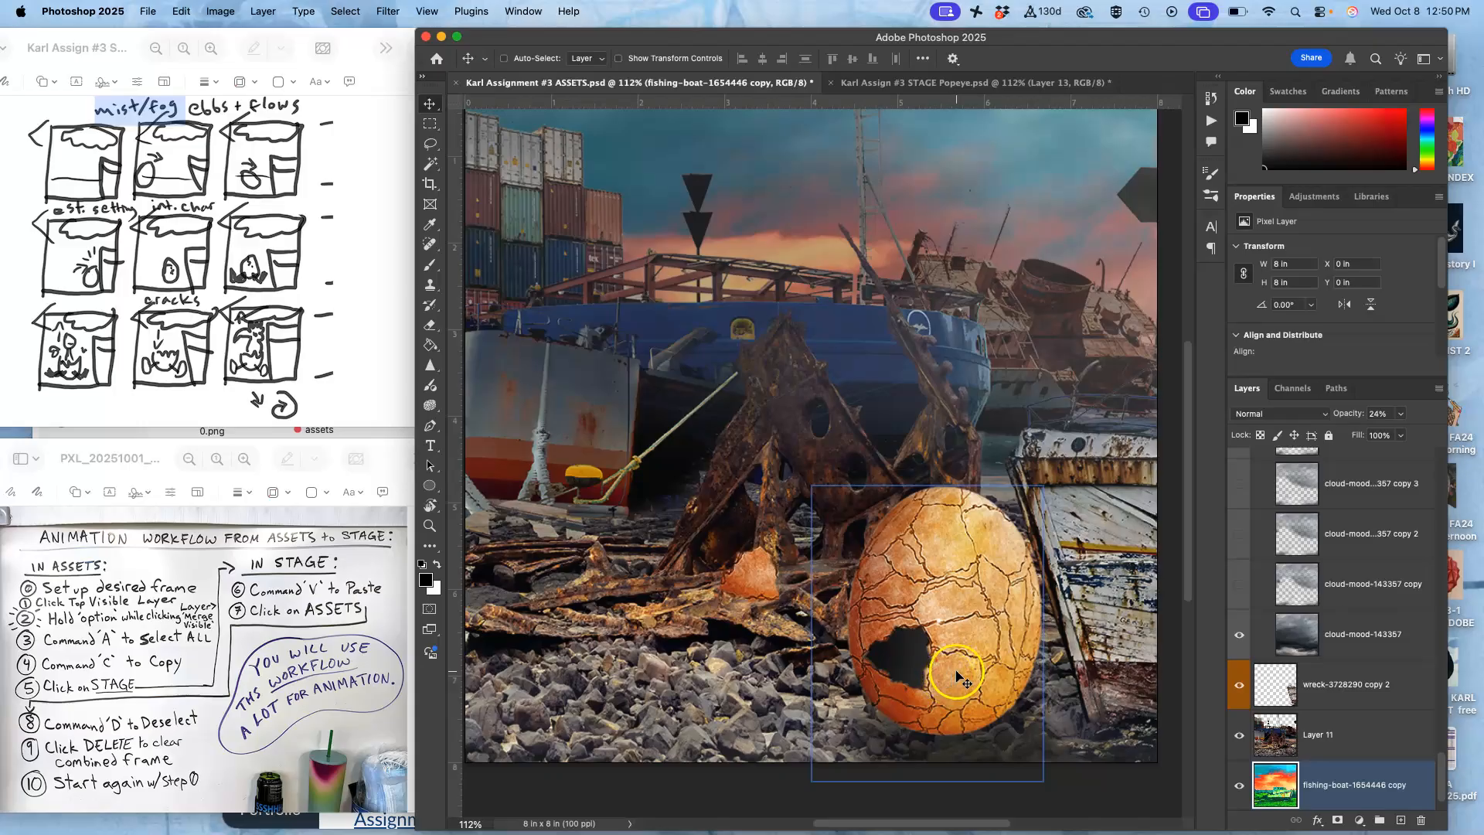
left_click(1314, 635)
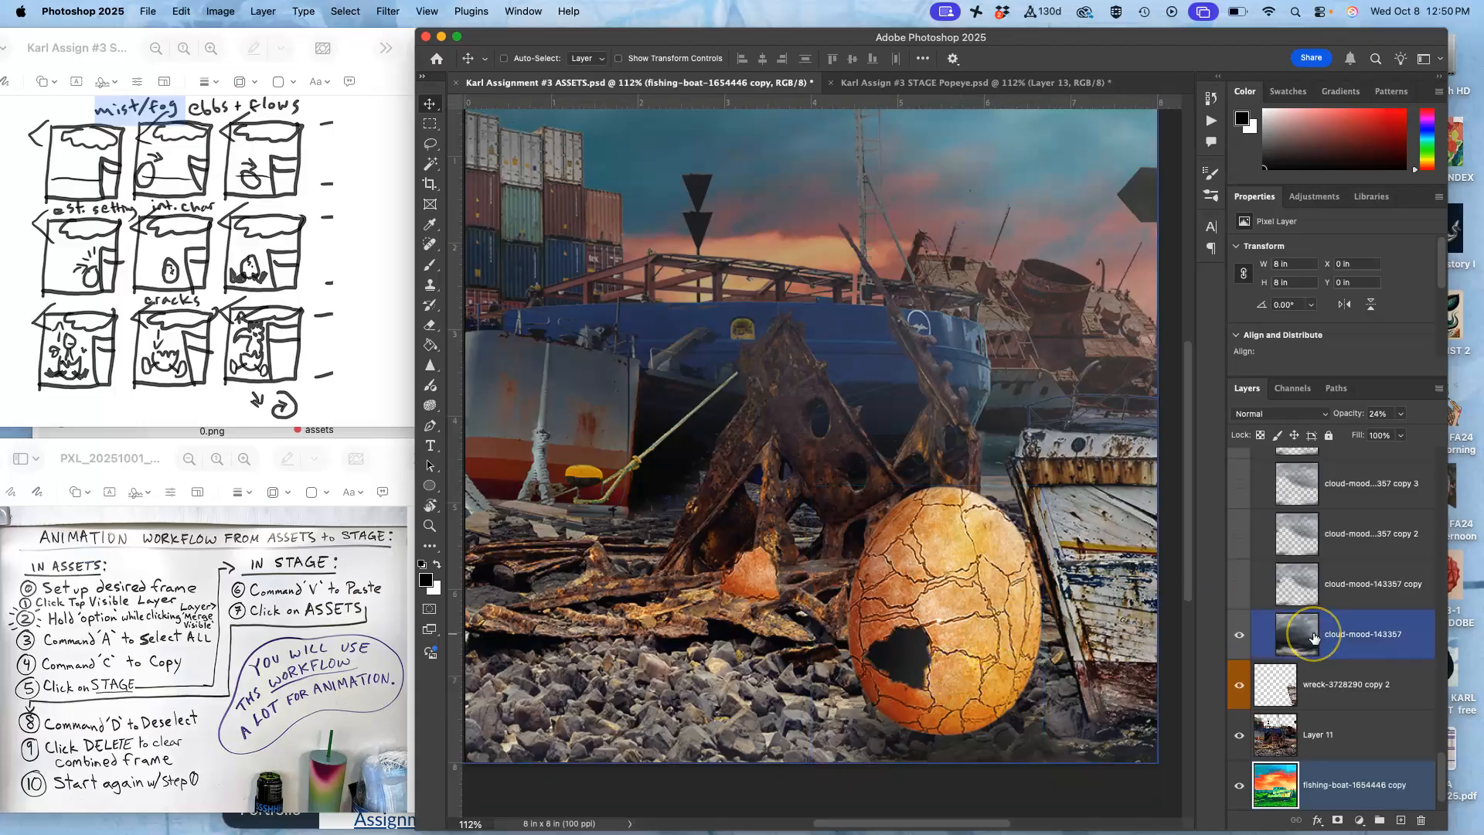
scroll(1314, 635, "up", 10)
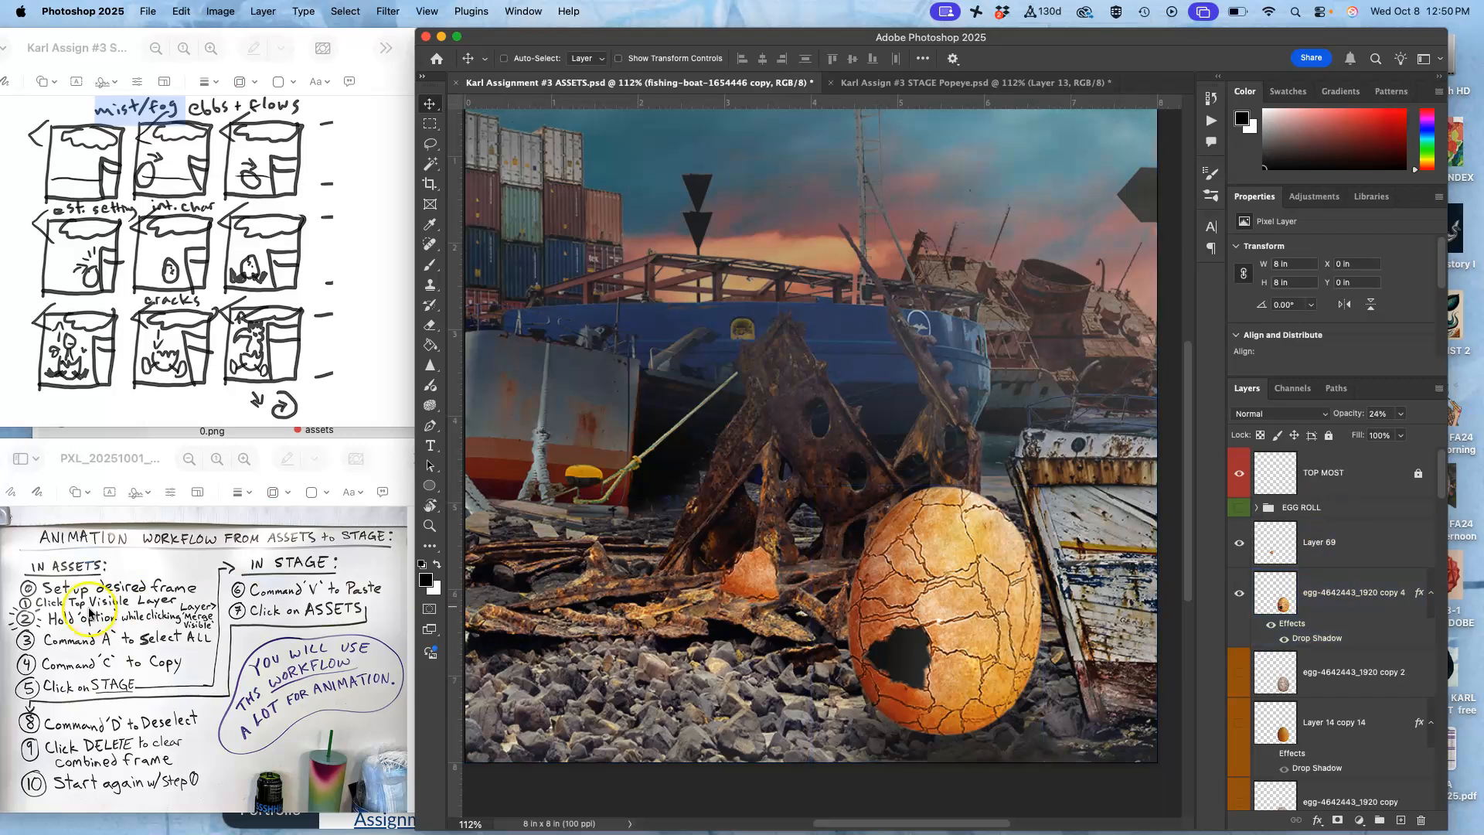
left_click(1315, 485)
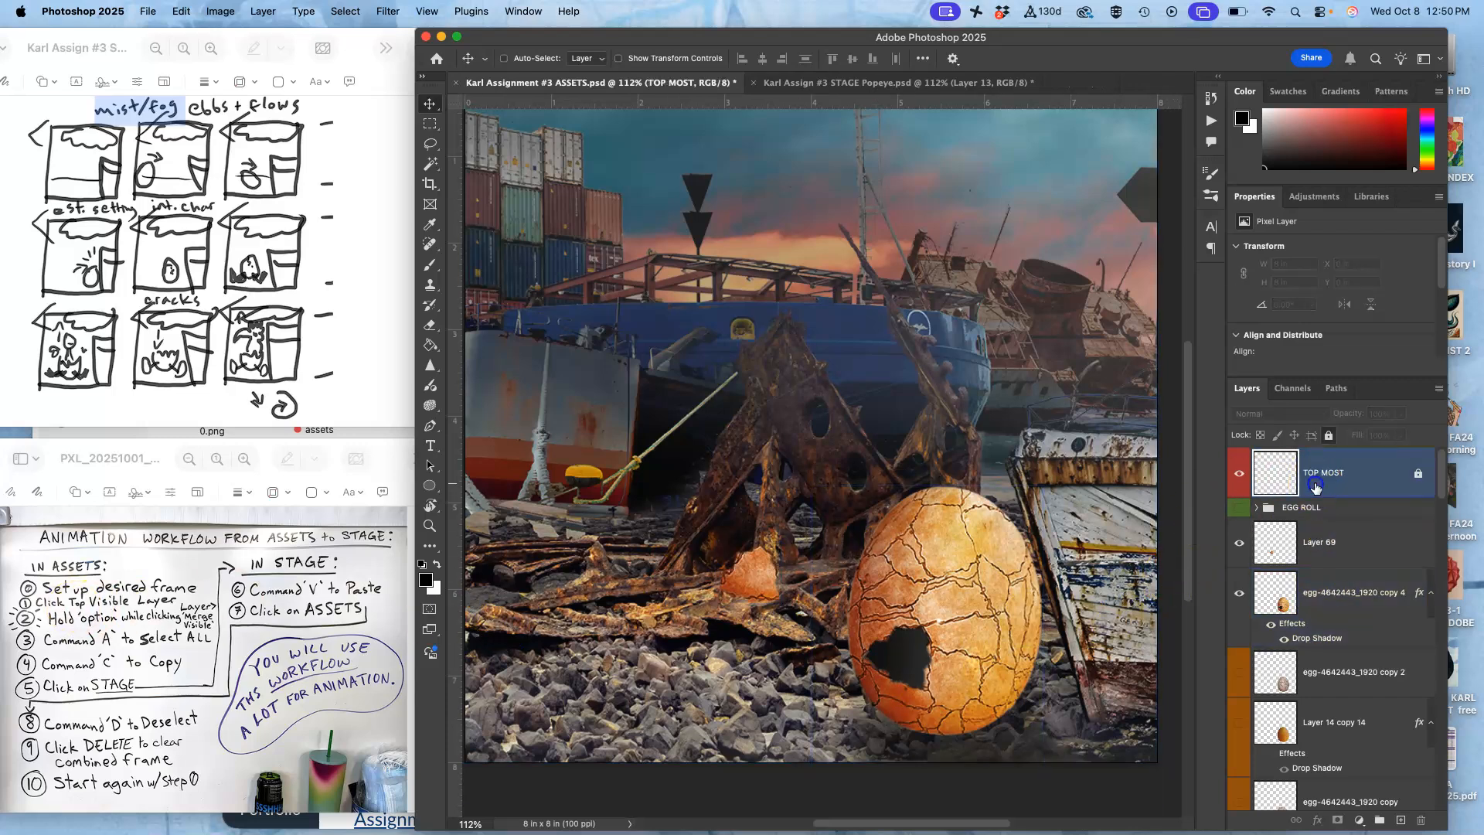
left_click(264, 12)
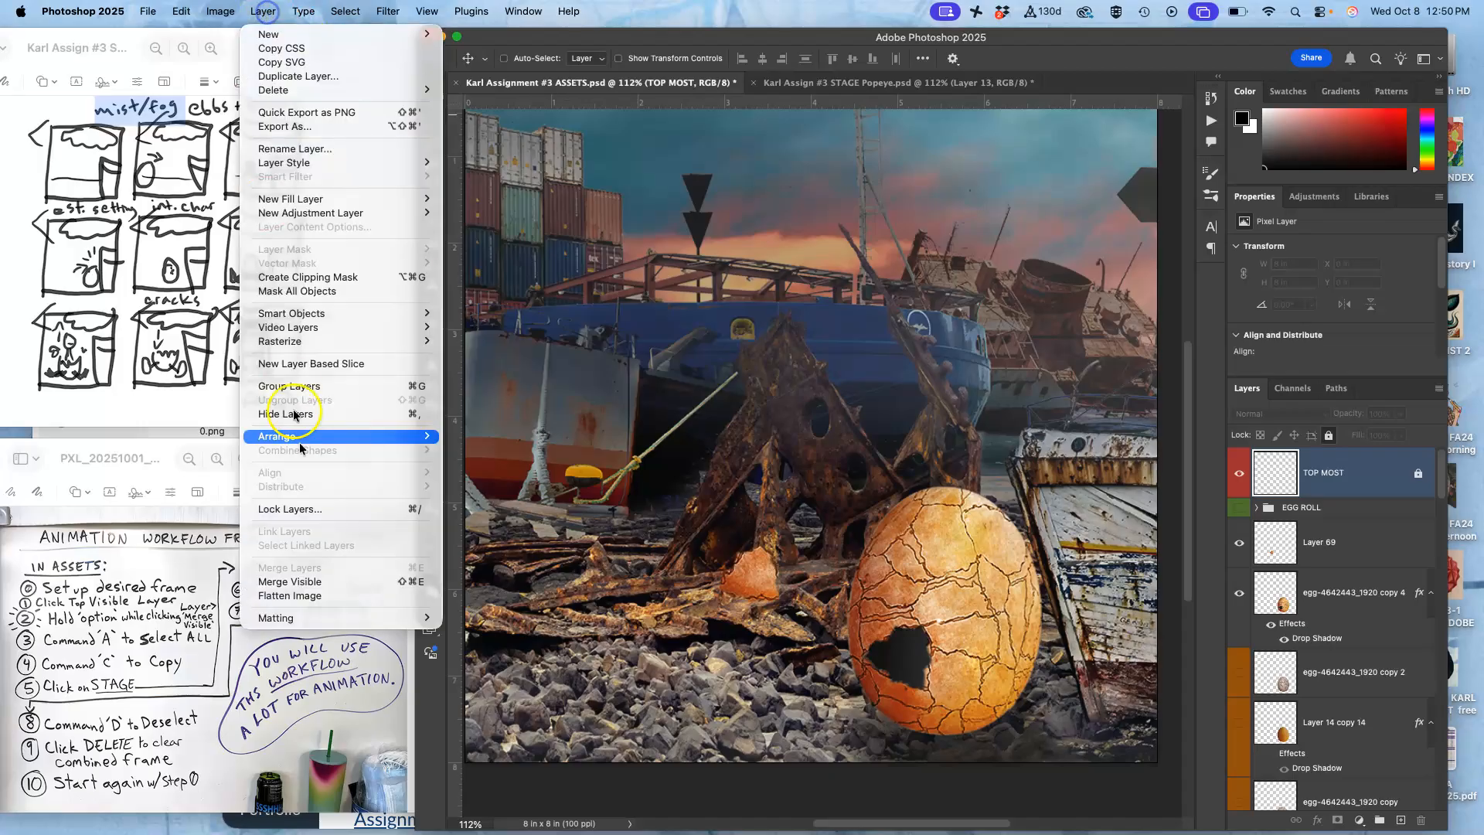
left_click(306, 582, "alt")
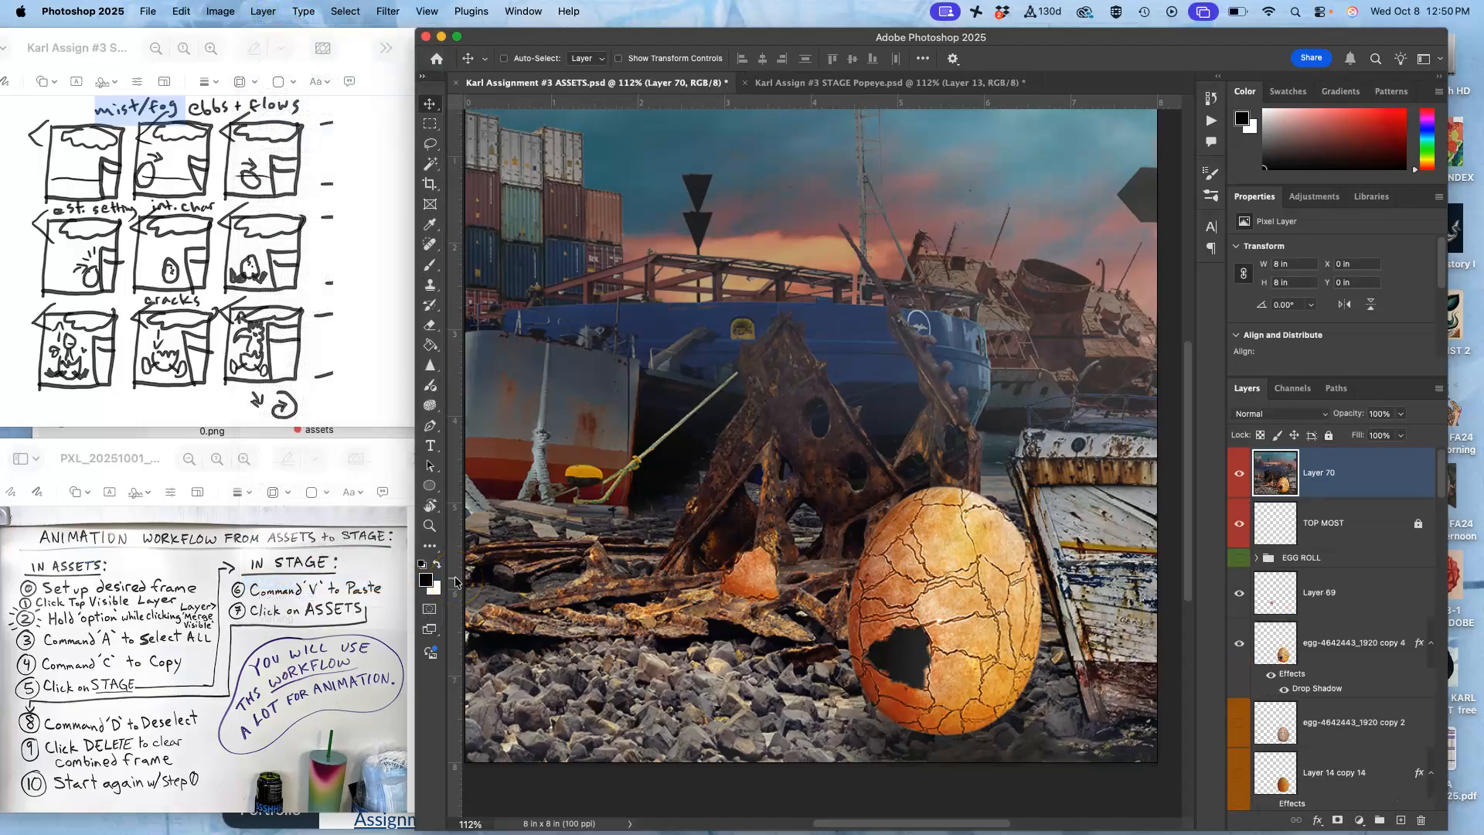
Copy the entire merged frame and paste it into the STAGE document above Layer 13.
key("super+a")
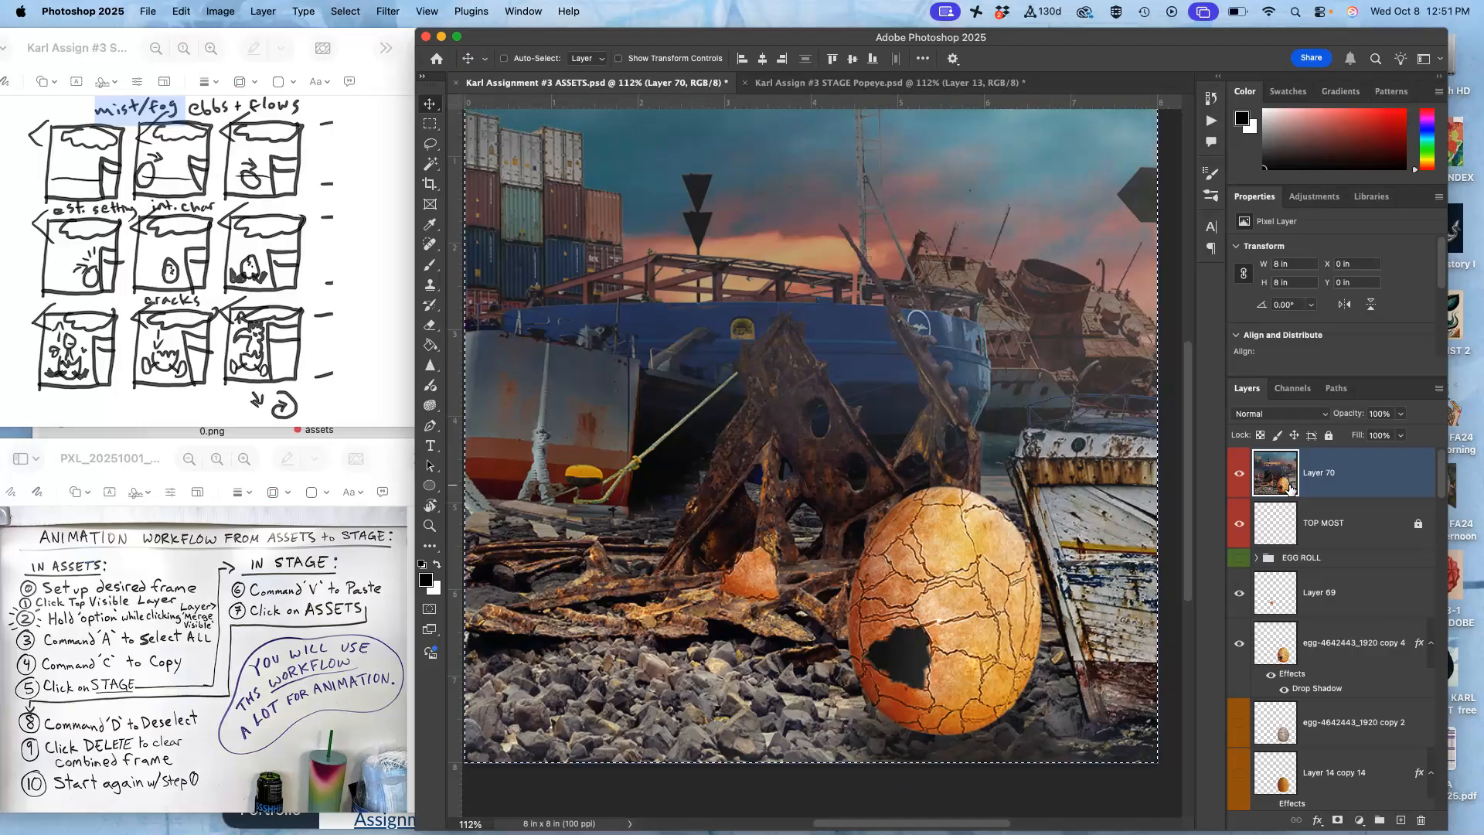
left_click(898, 83)
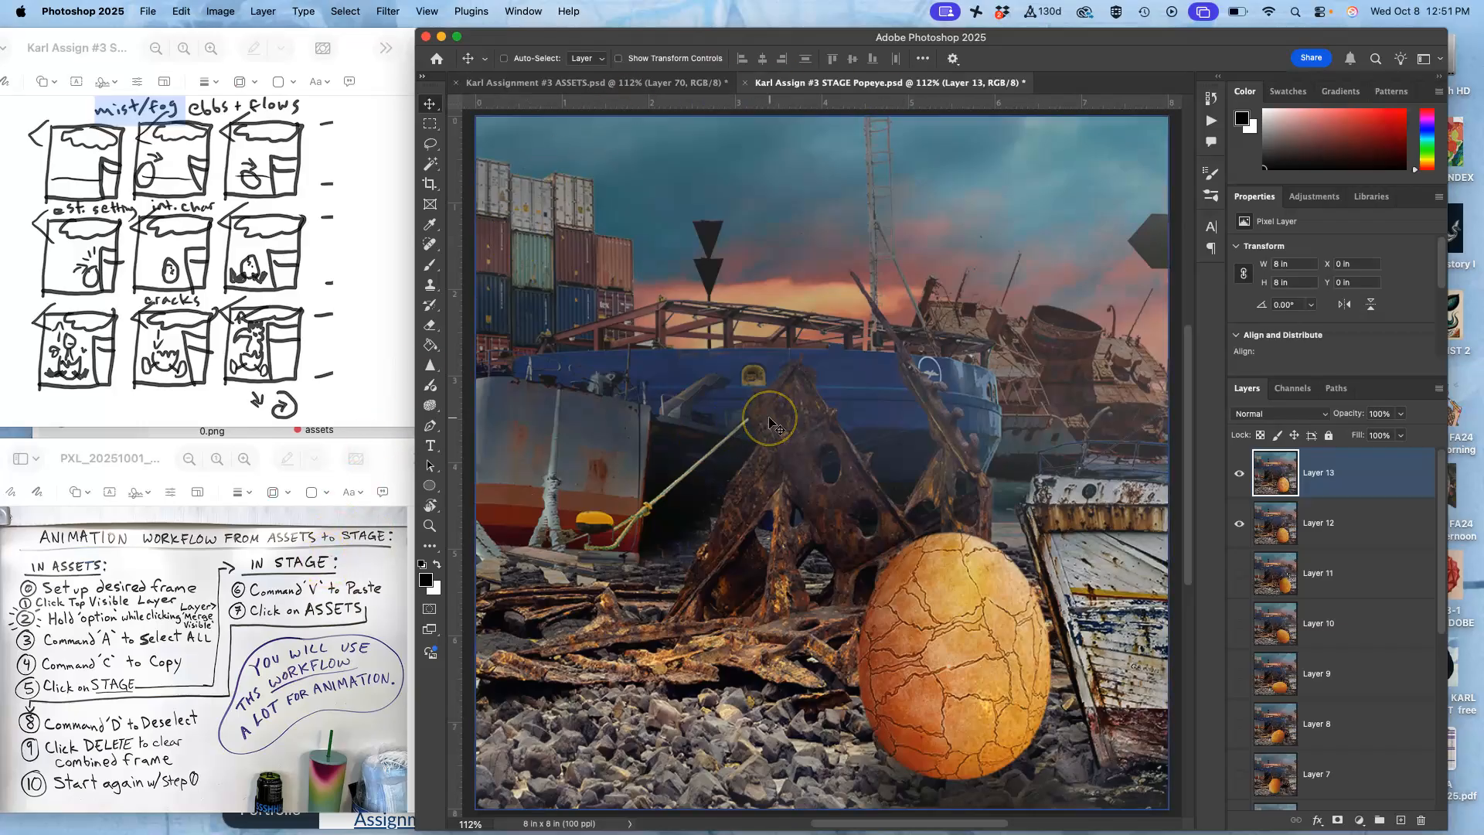
key("super+v")
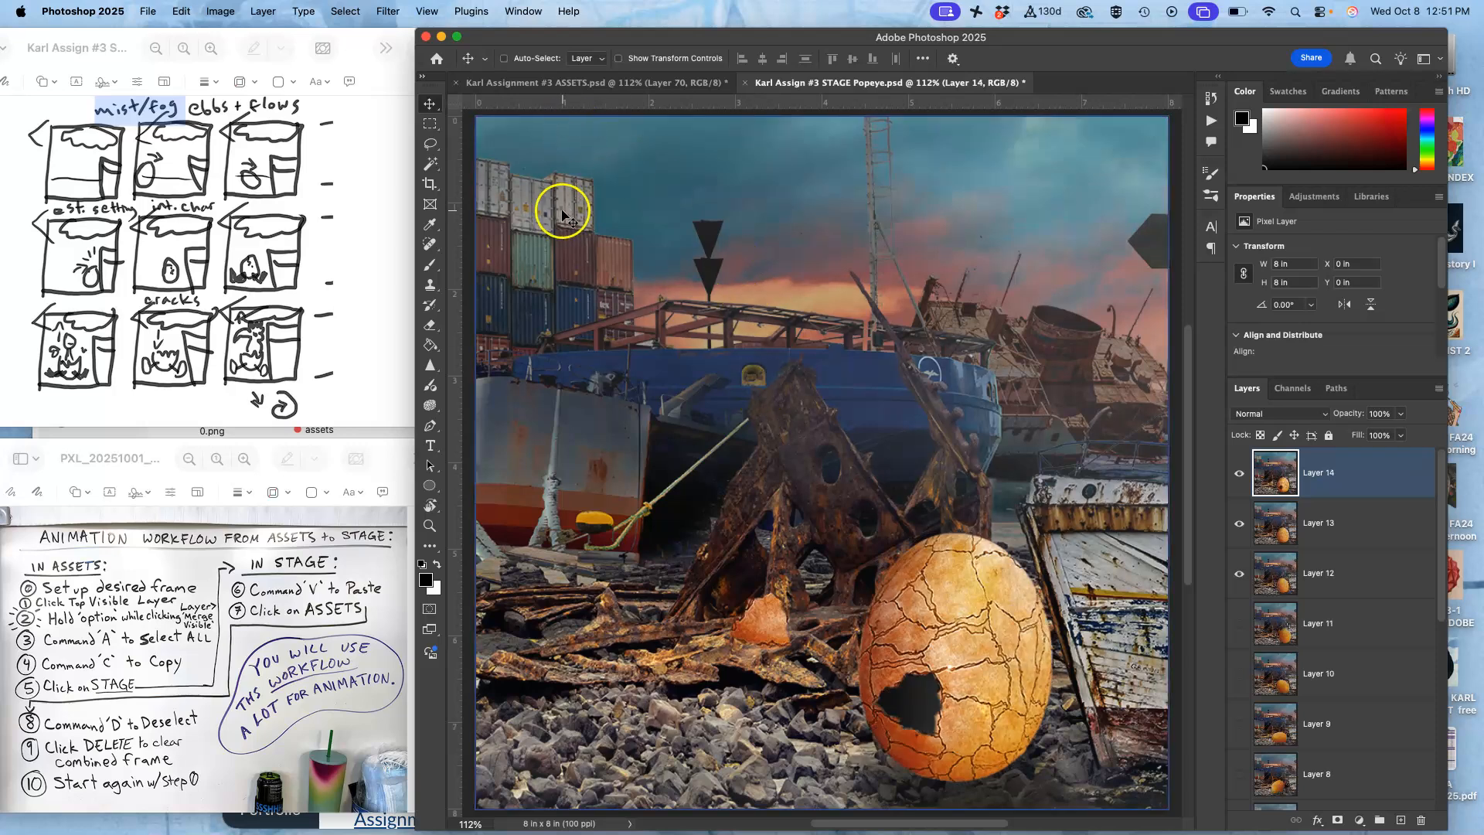
Return to the ASSETS document, clear the selection and delete the merged frame layer above TOP MOST.
left_click(592, 84)
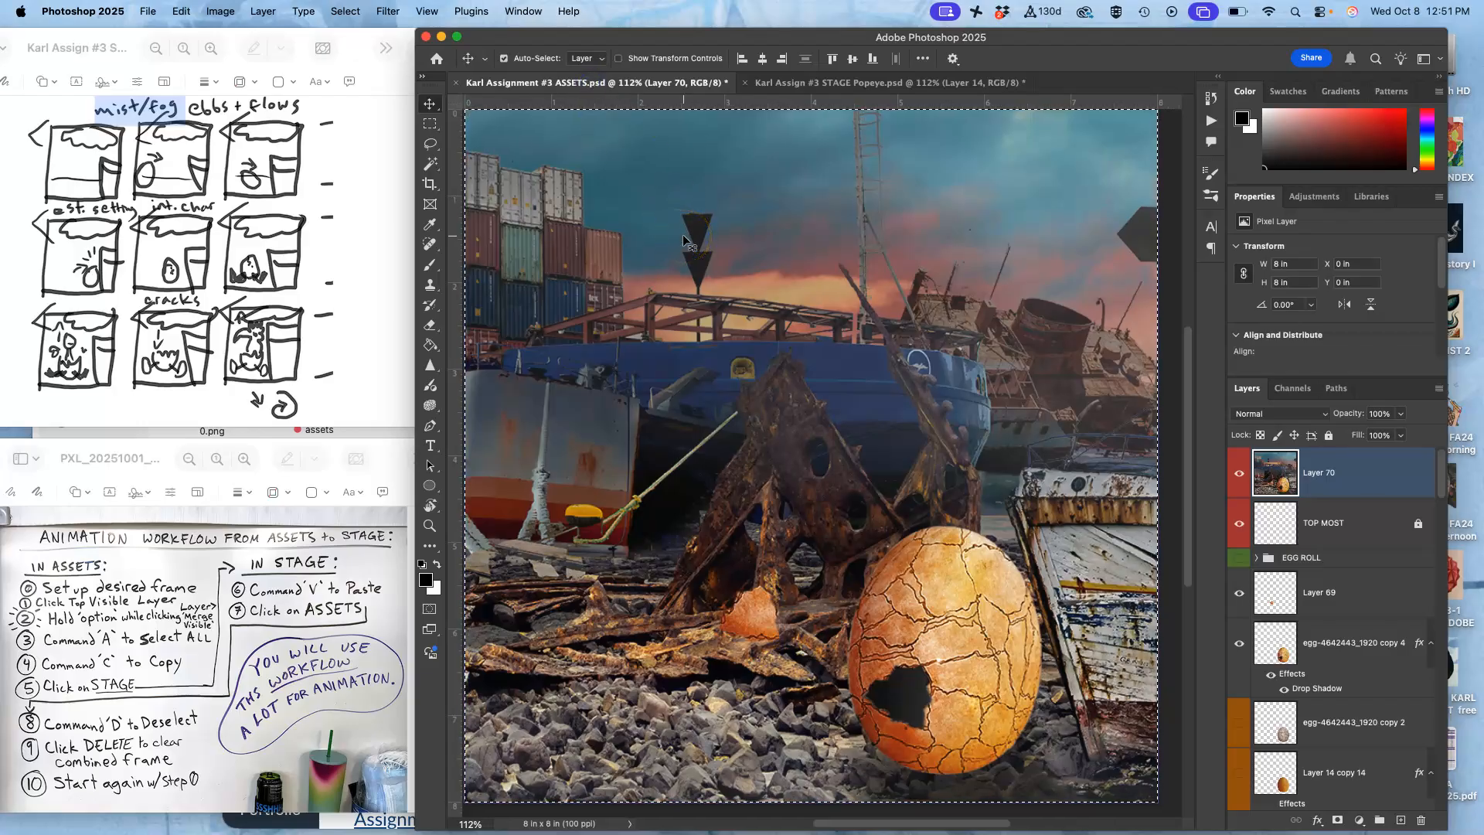
key("super+d")
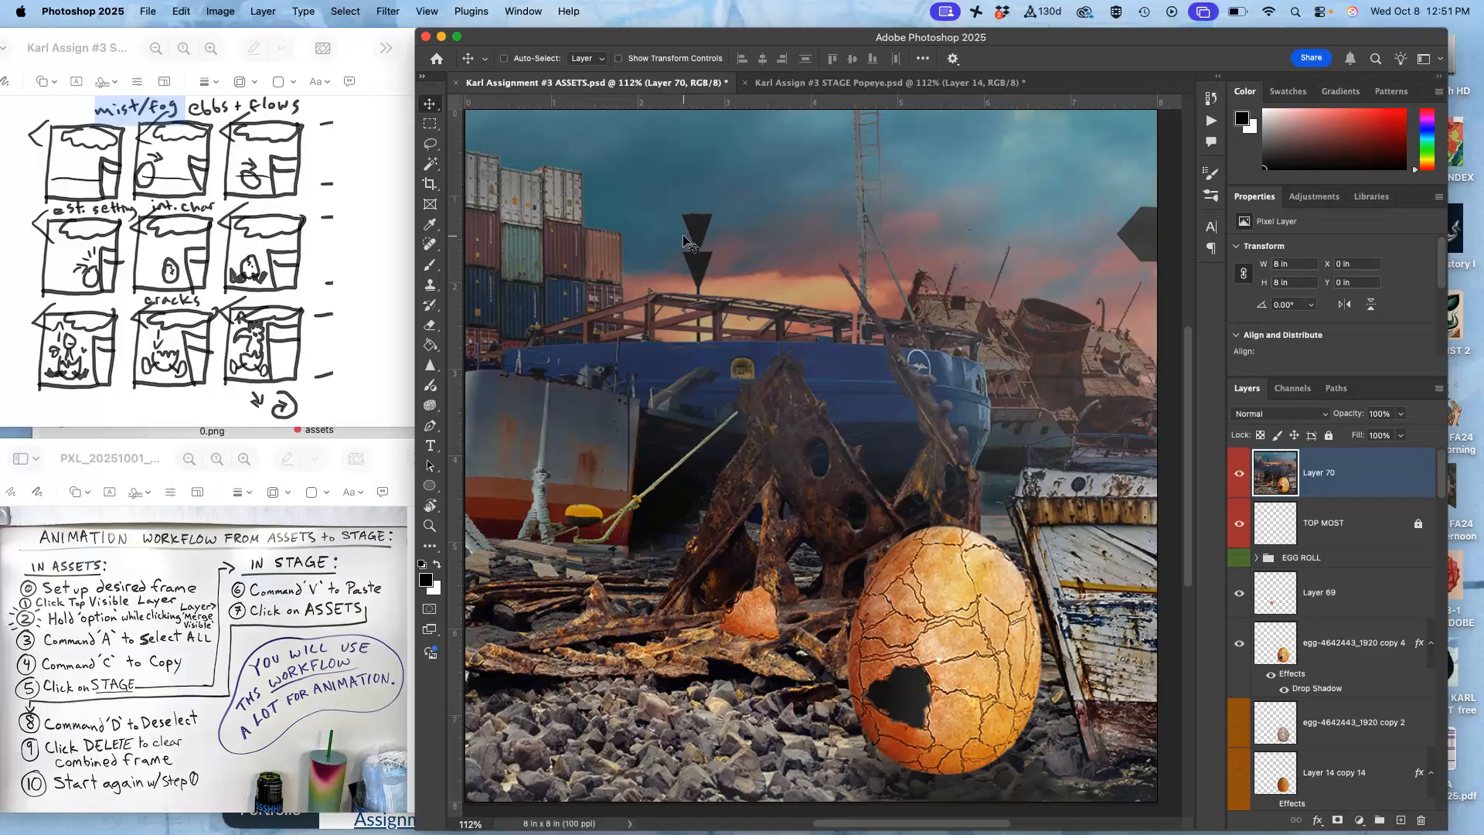
key("Delete")
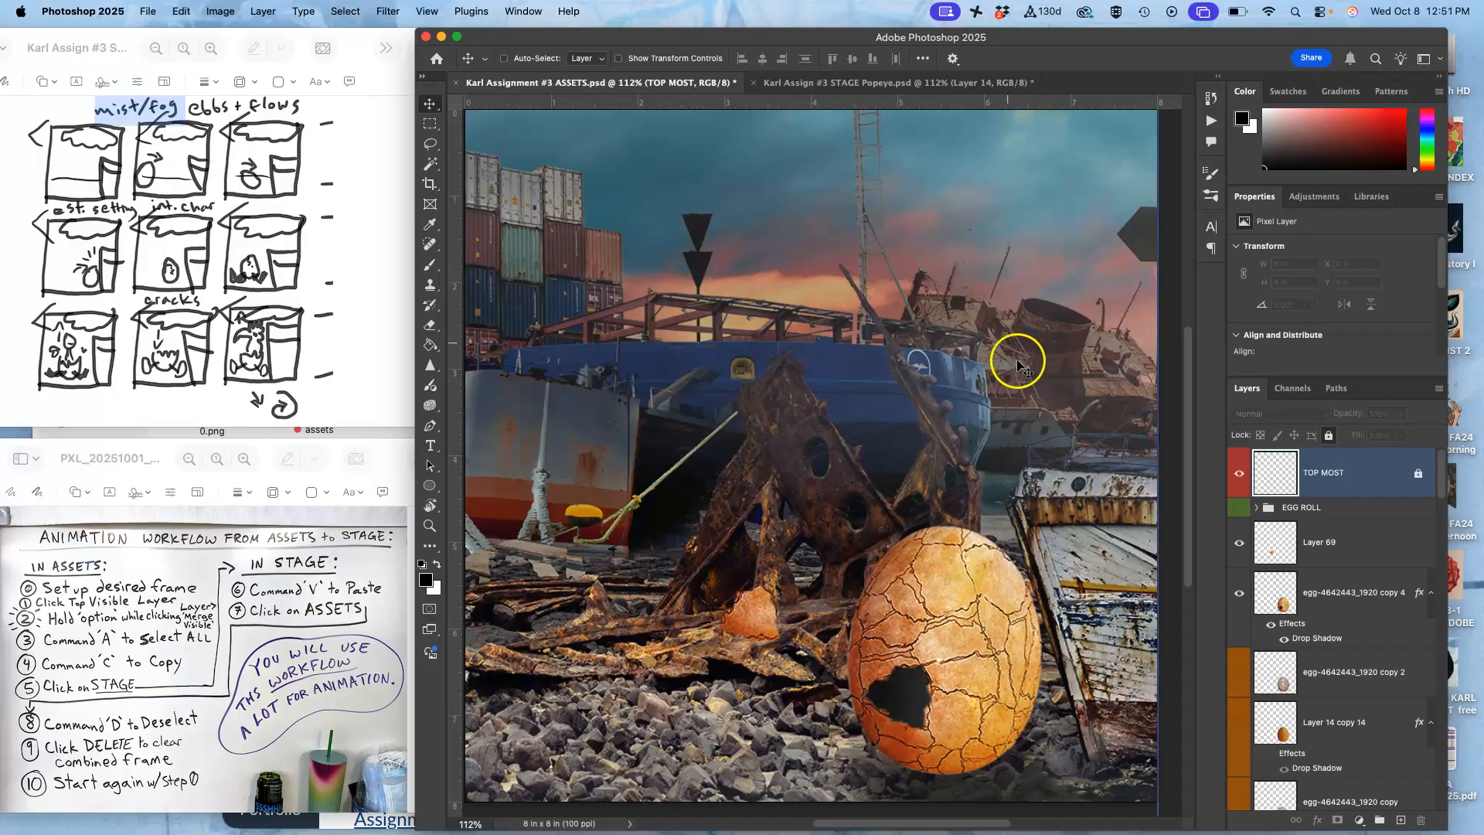
Toggle Layer 69's visibility to check the loose shell piece separately from the egg-4642443_1920 copy 4 layer.
left_click(1330, 560)
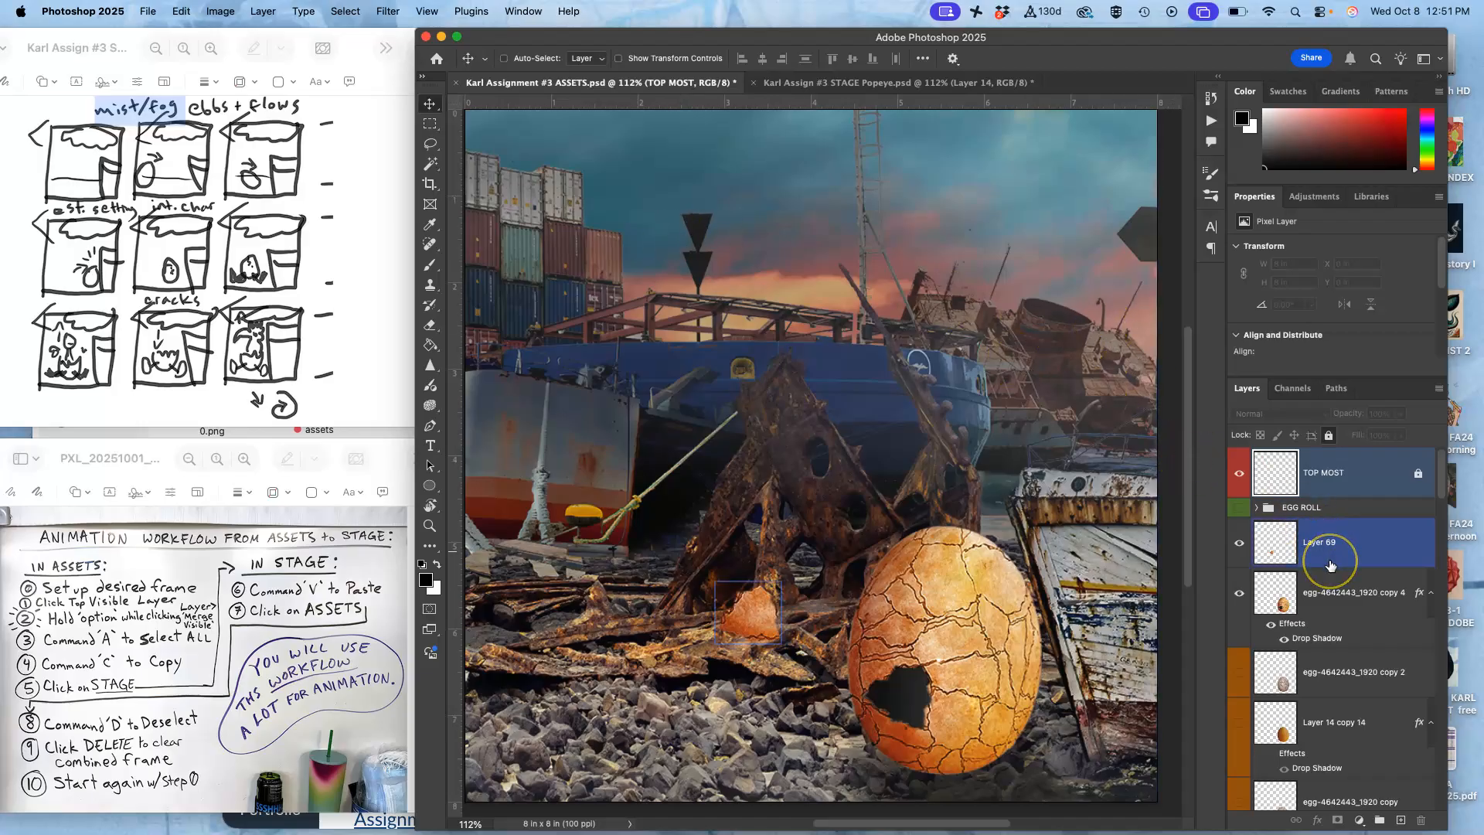
left_click(1329, 610)
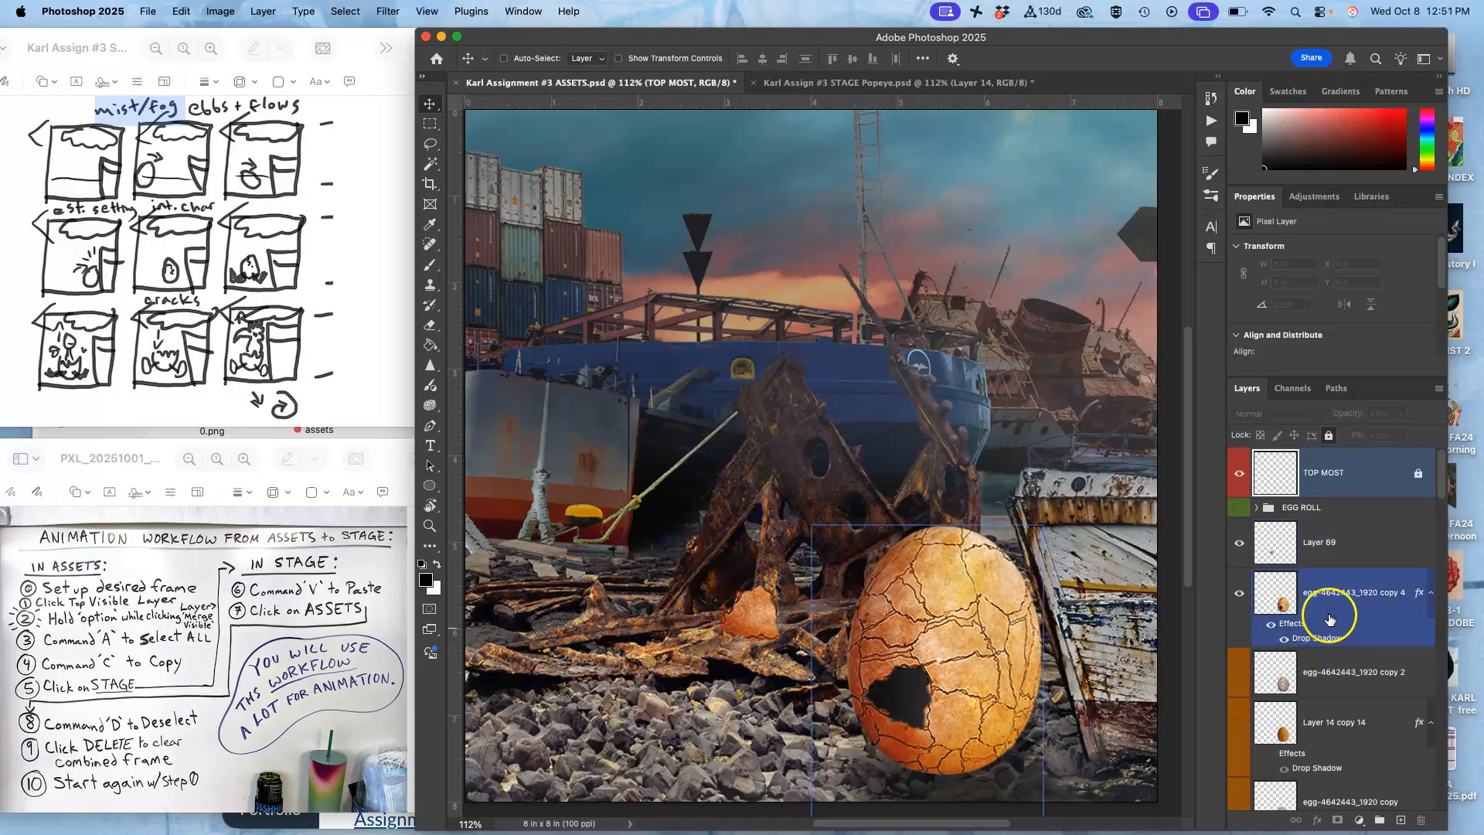
left_click(1271, 558)
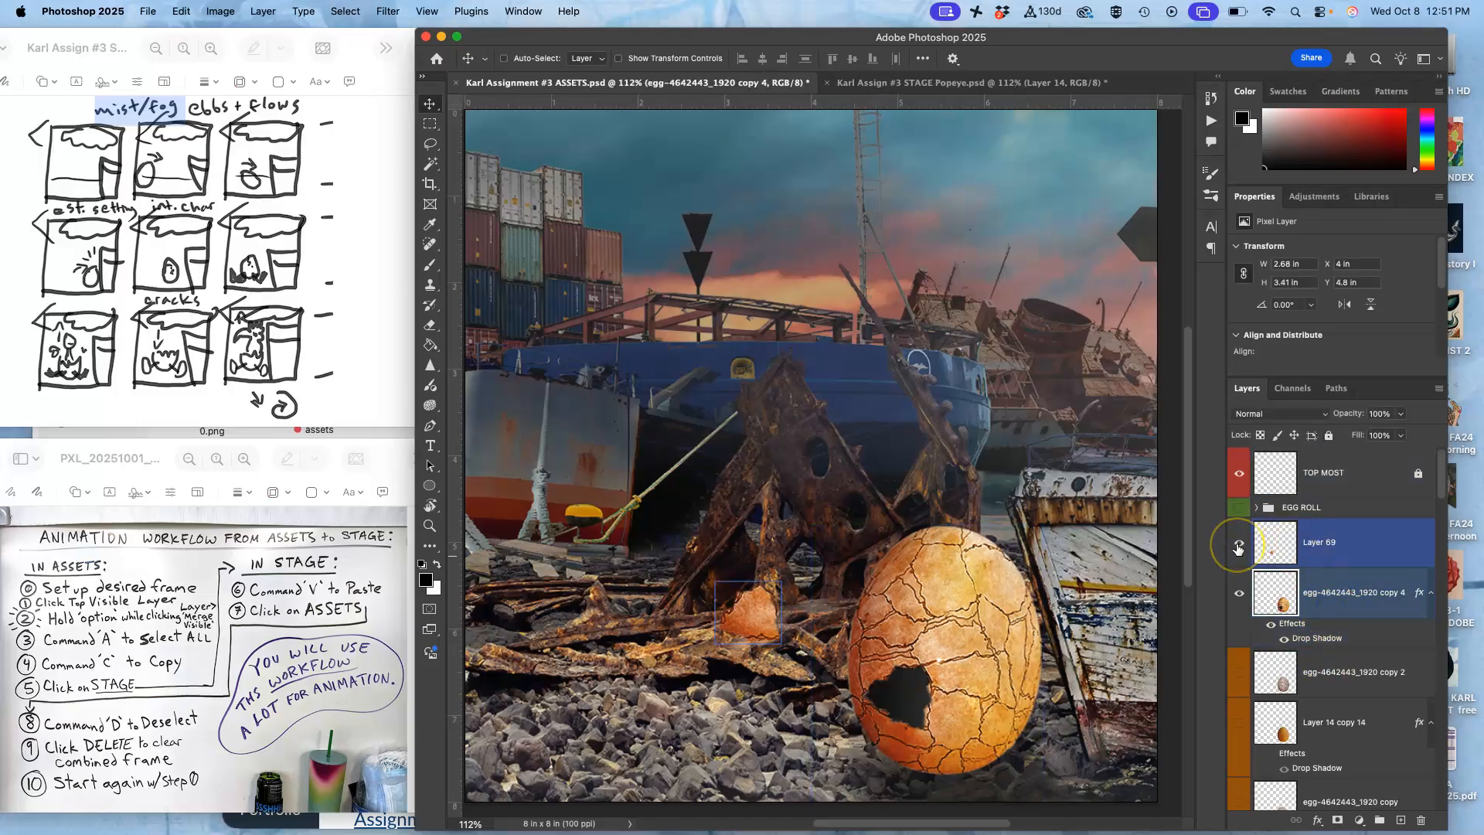
left_click(1237, 548)
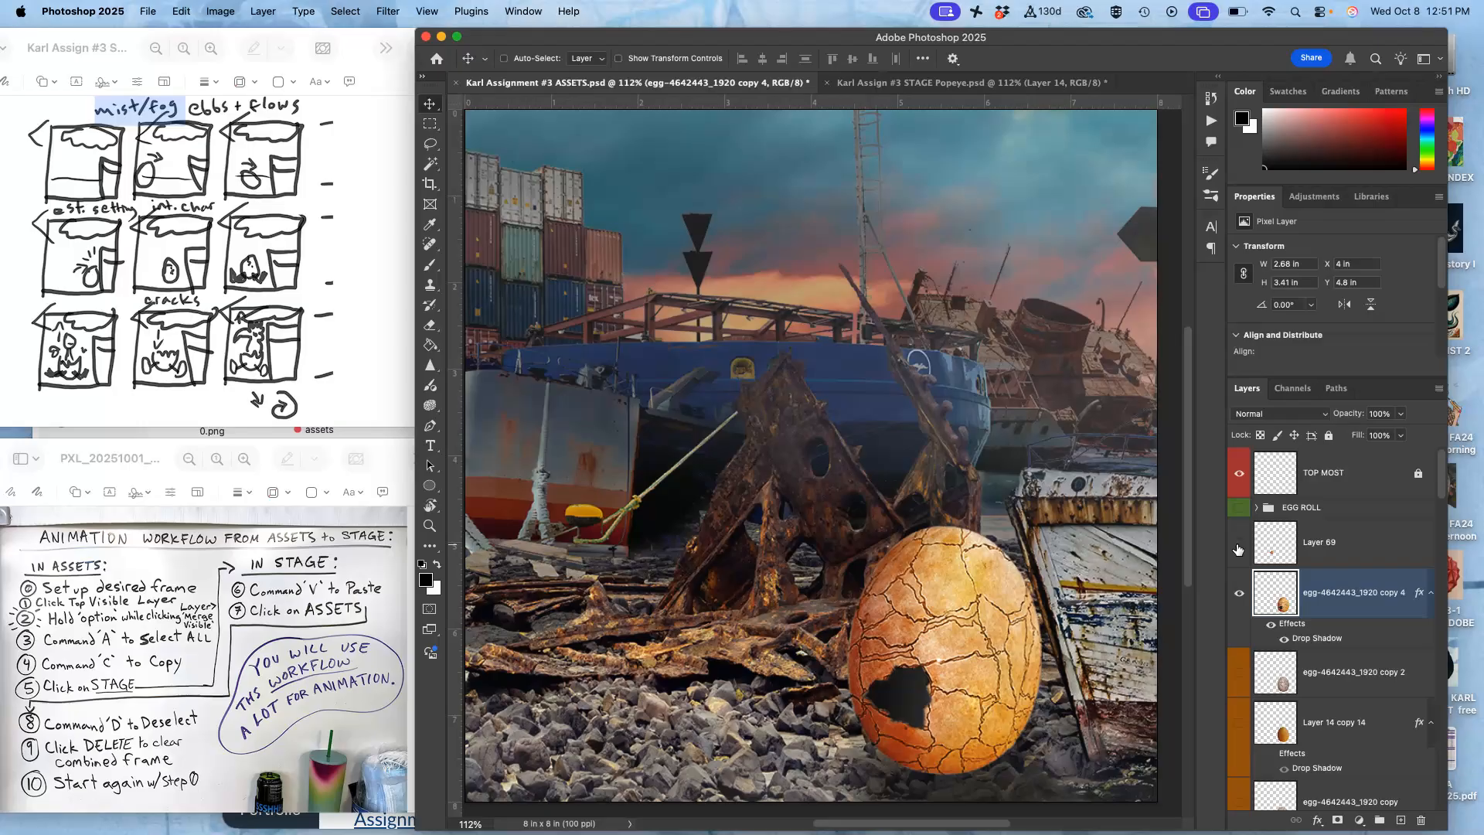
left_click(1237, 548)
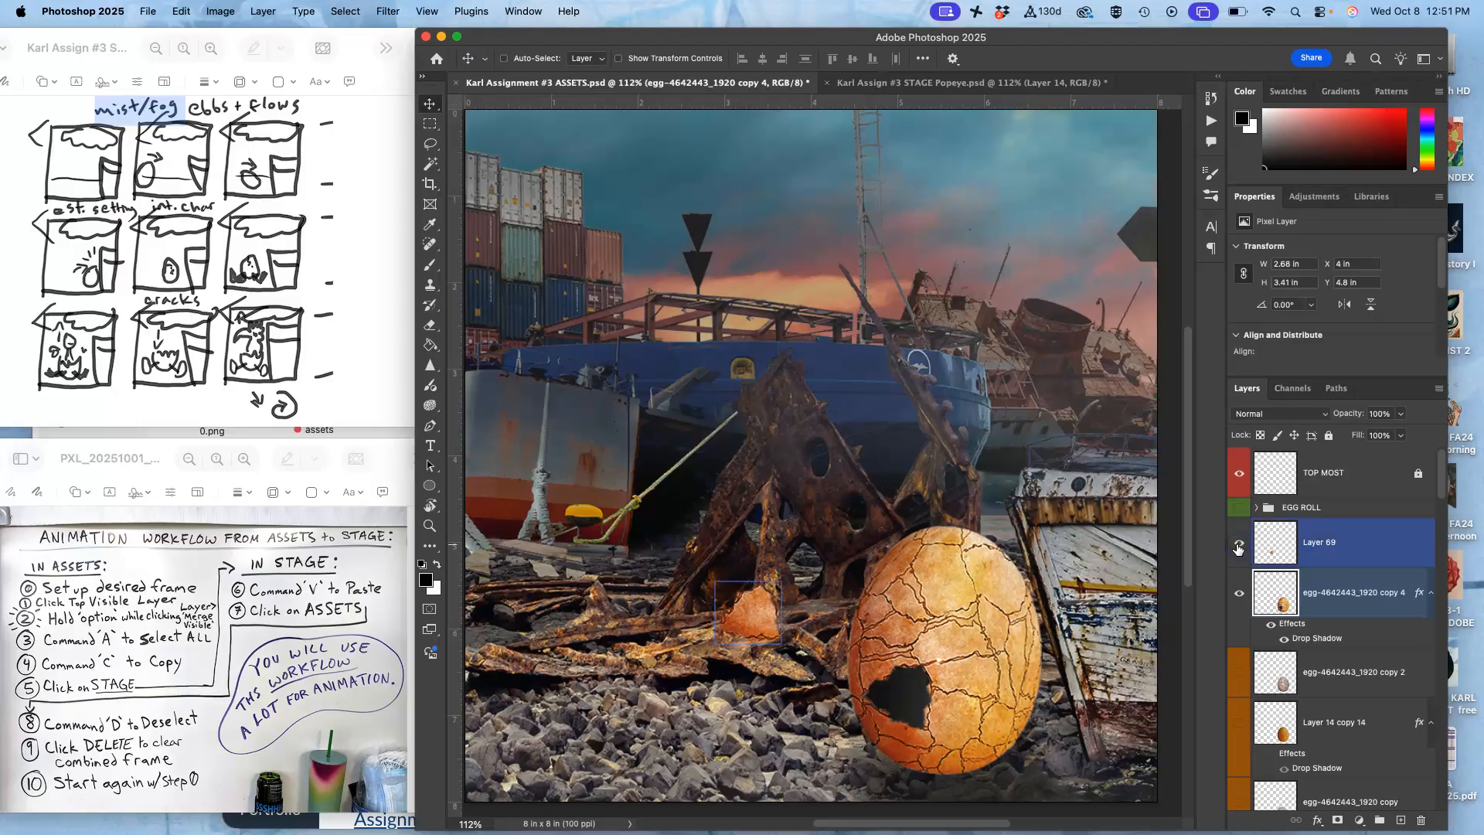
left_click(1237, 548)
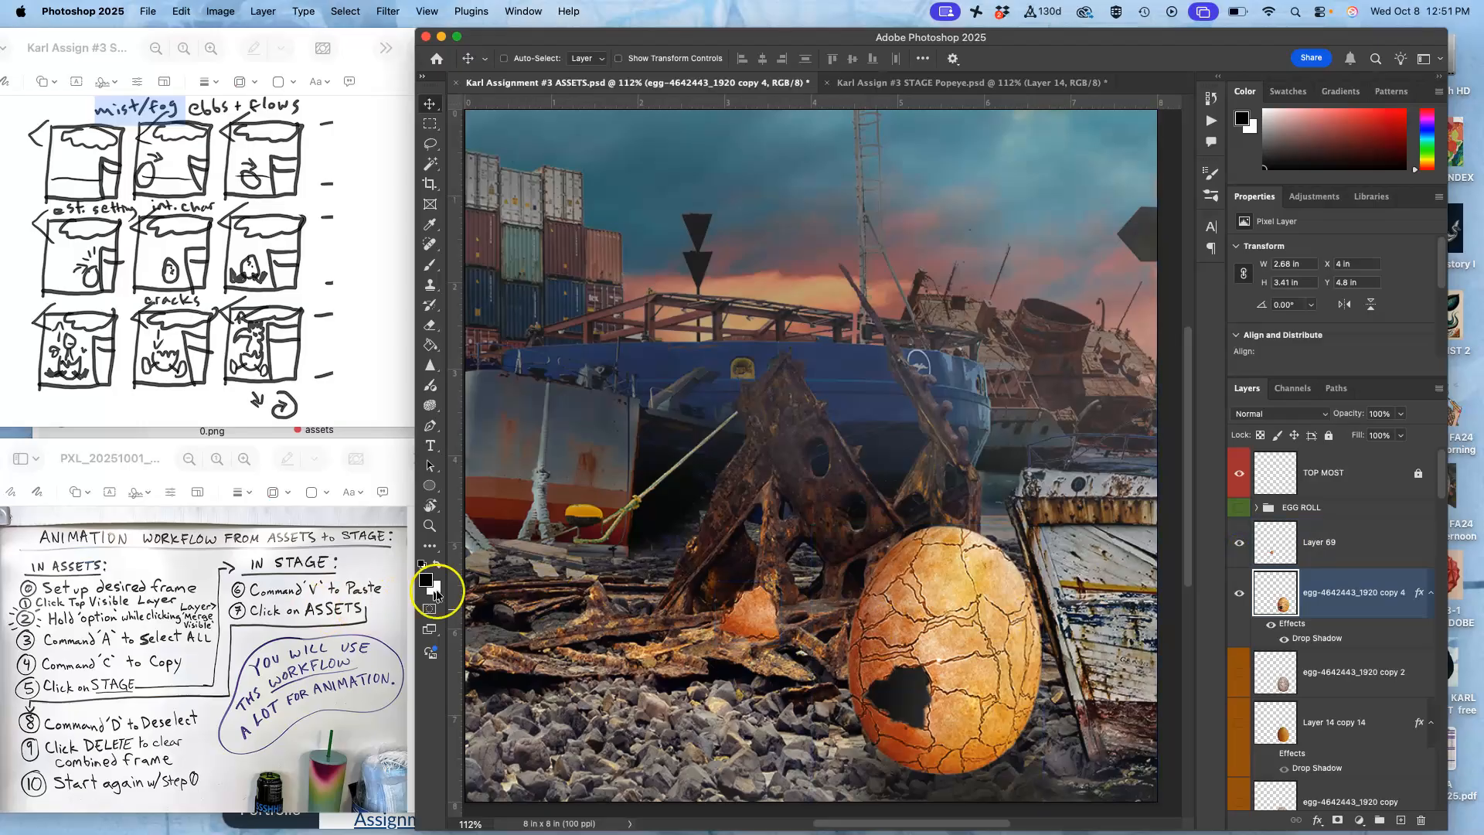
Duplicate Layer 69 and egg-4642443_1920 copy 4 together, and hide both original layers.
left_click(1325, 546)
left_click(1331, 597, "shift")
key("super+j")
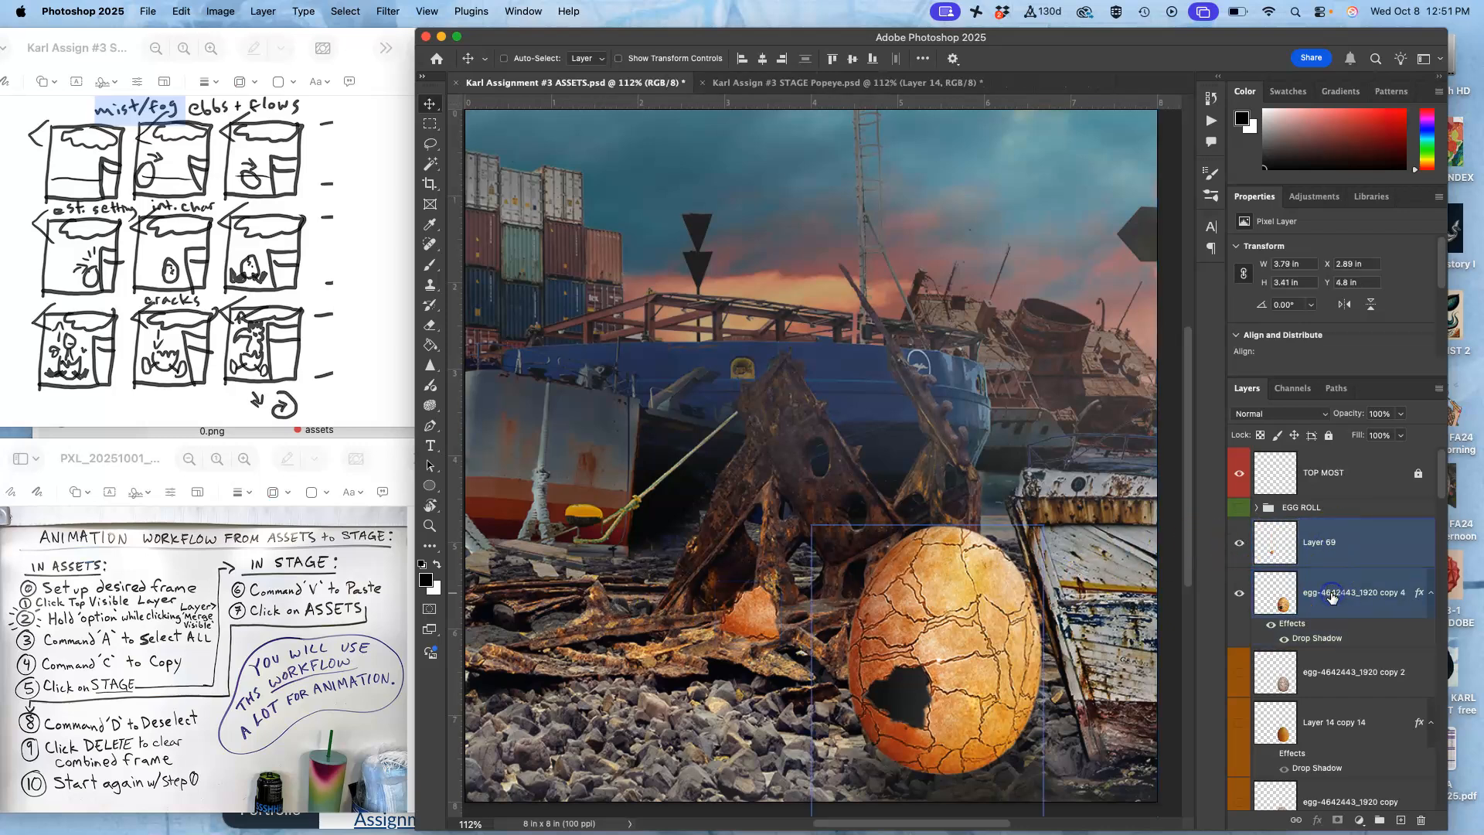
left_click(1237, 673)
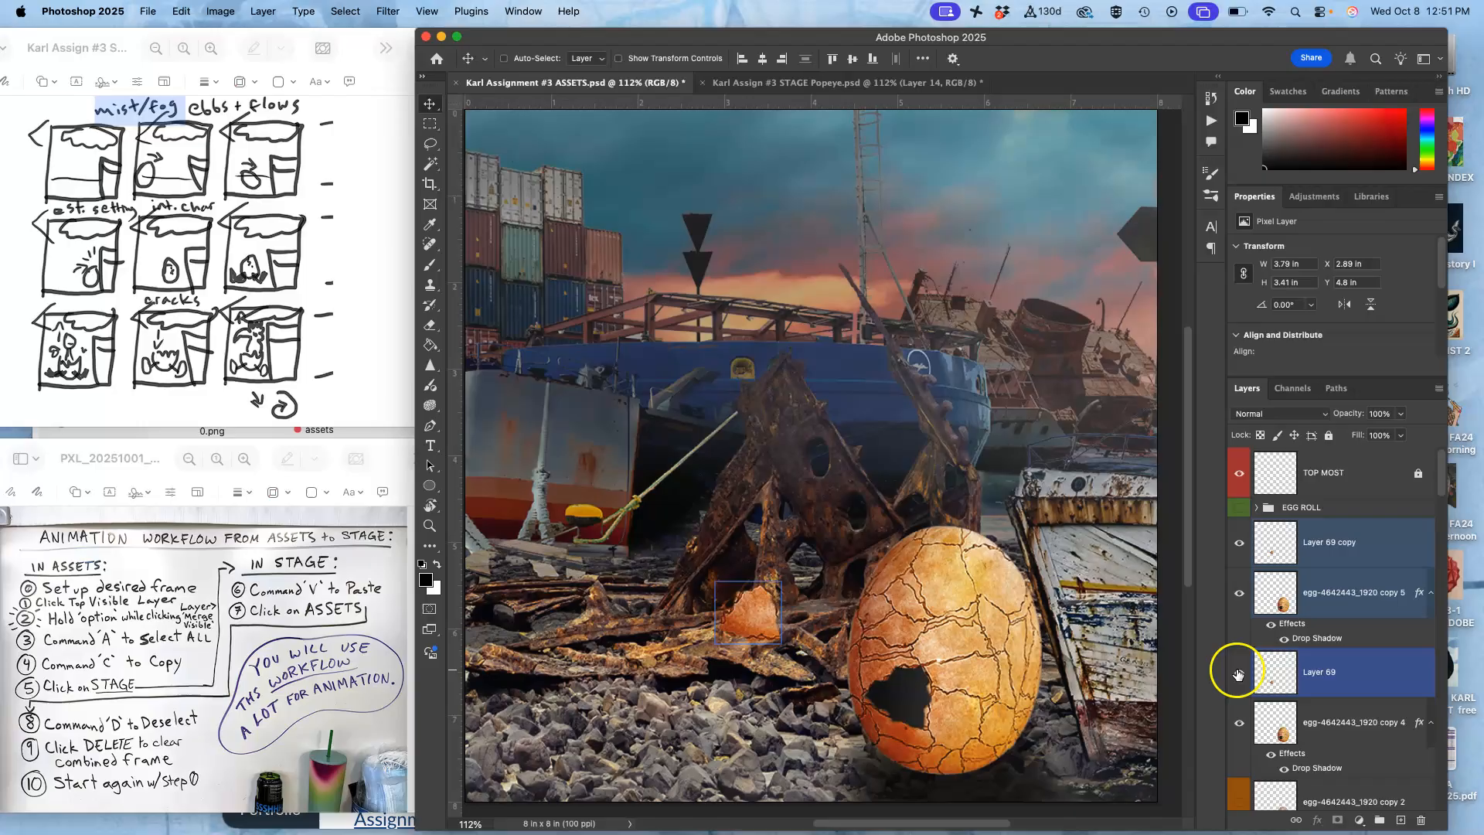
left_click(1239, 722)
Move the Layer 69 copy shell piece partly off the canvas's left edge, scaled to 82.8% and rotated about -31.1°.
left_click(1333, 552)
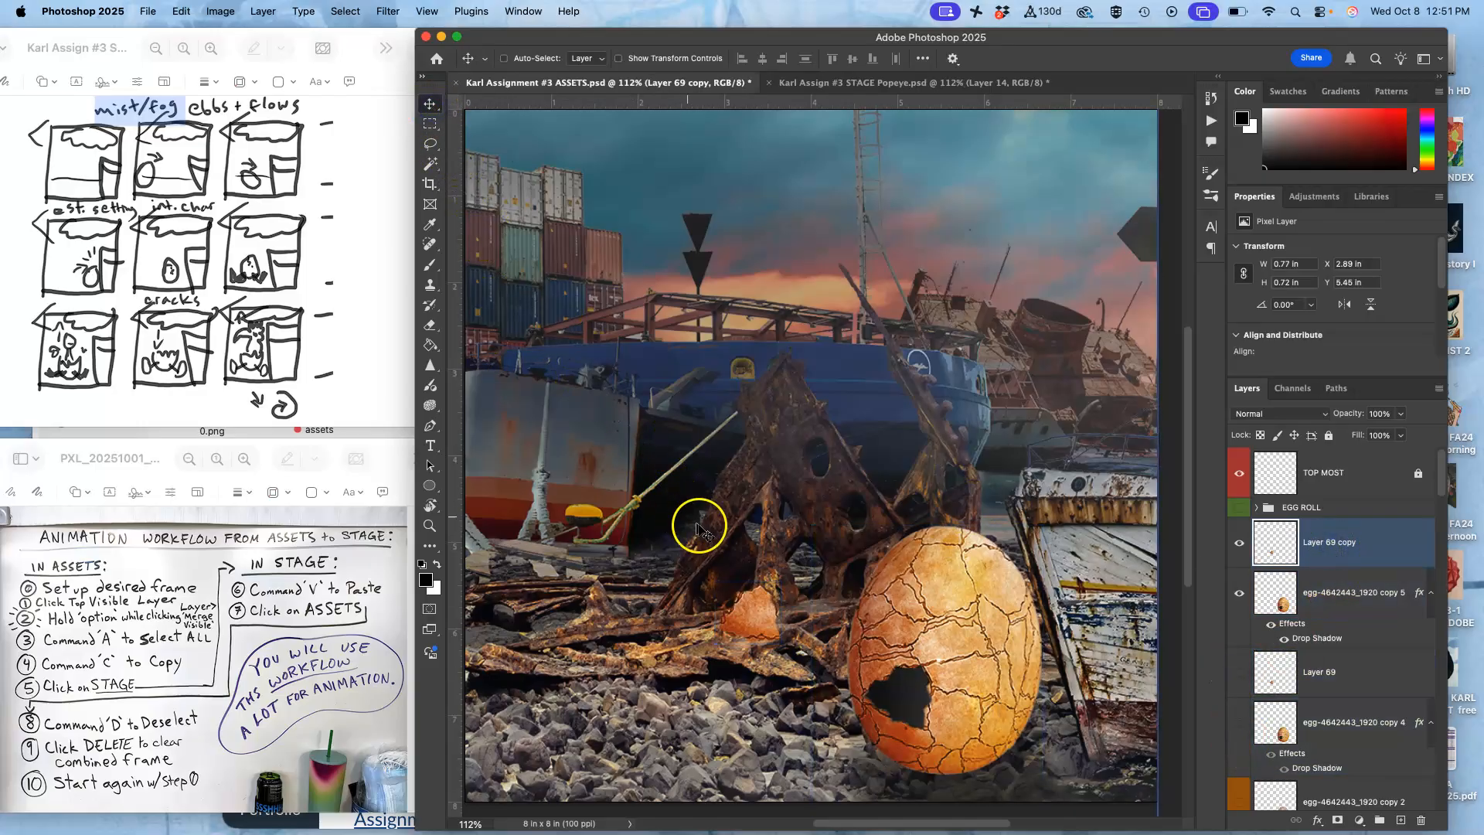
left_click_drag(739, 616, 640, 585)
key("super+t")
left_click_drag(620, 634, 627, 637)
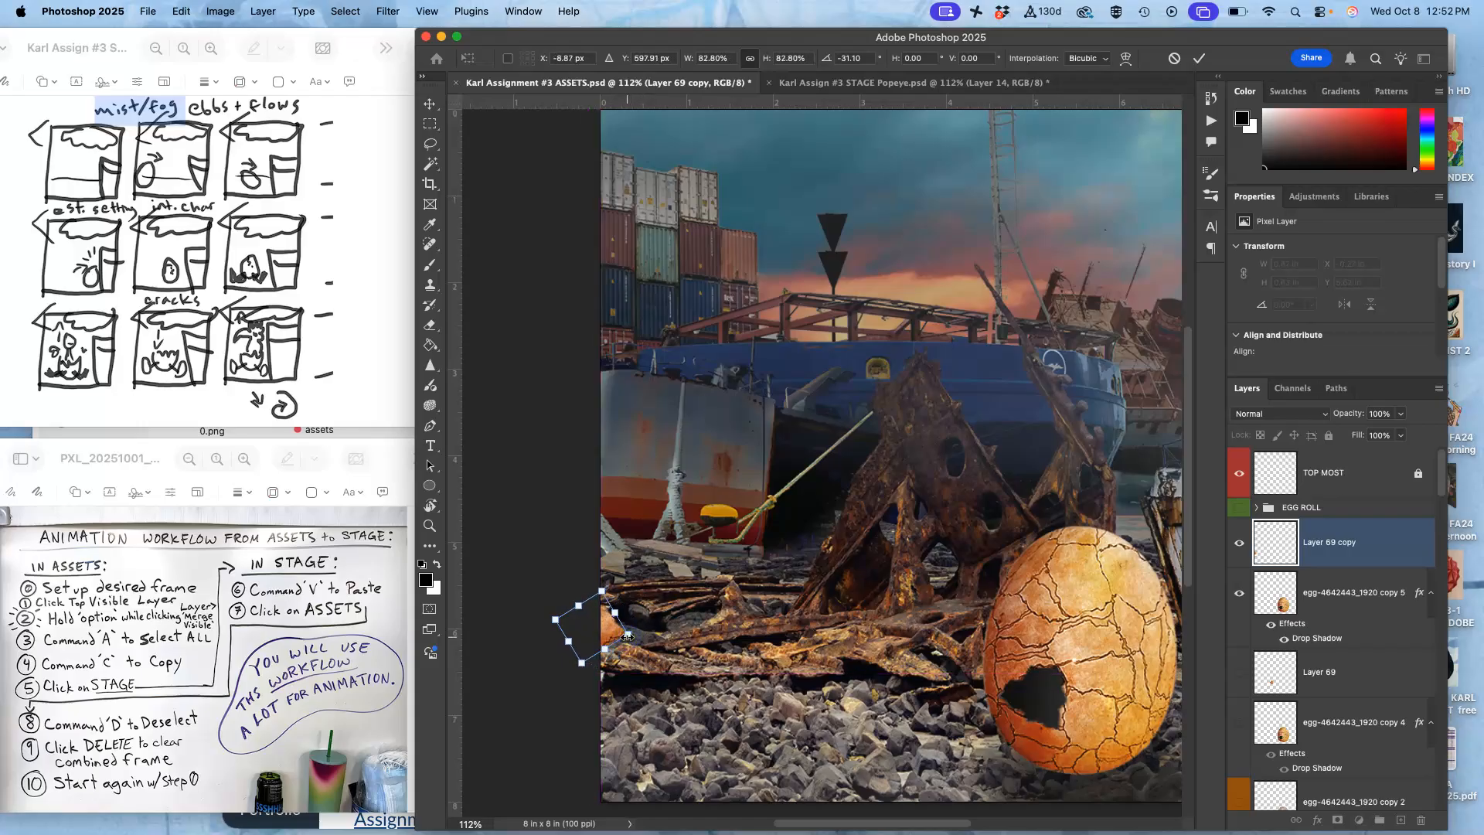
key("Return")
scroll(627, 642, "right", 5)
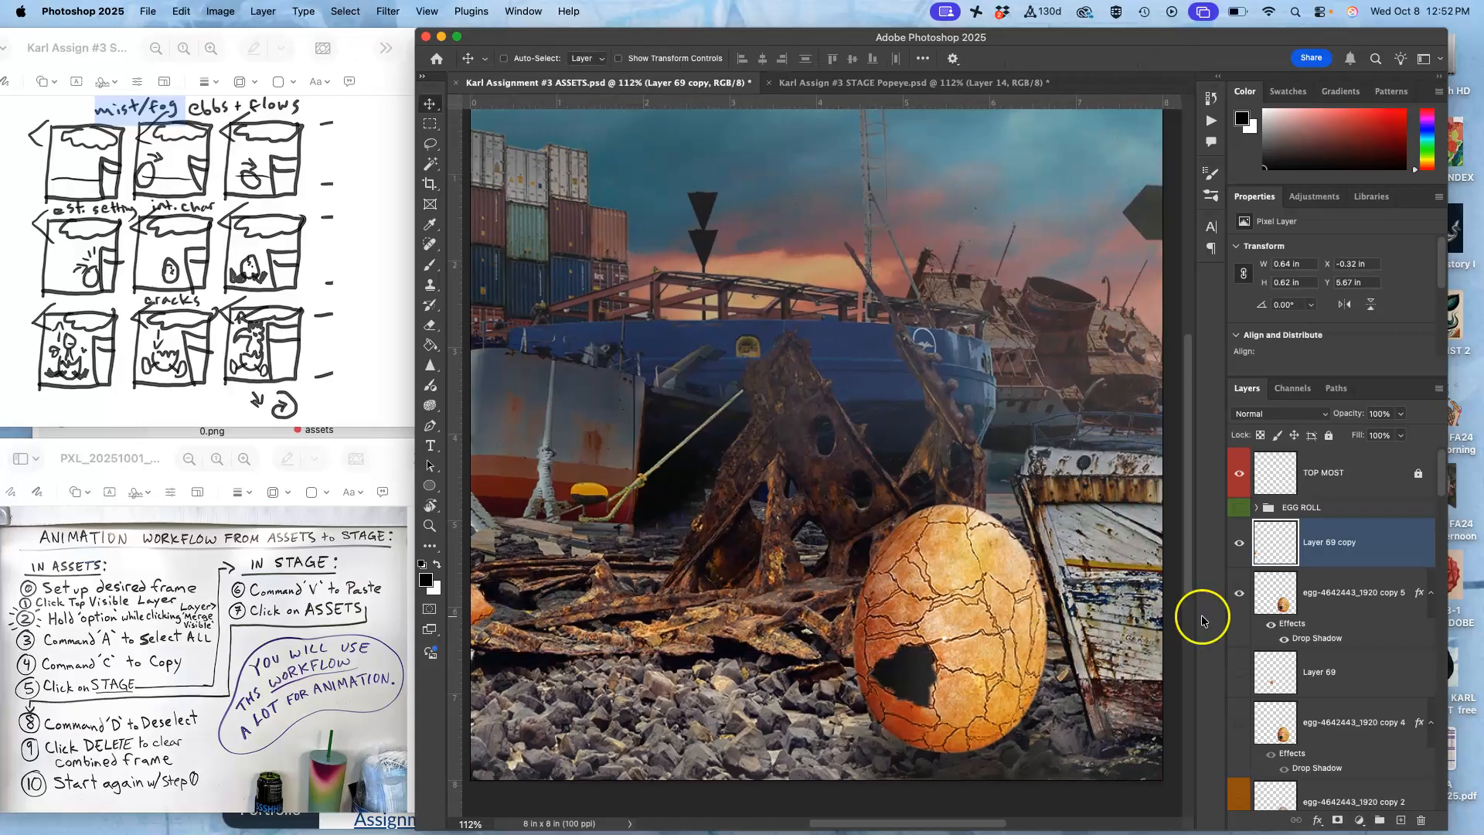
Rotate the cracked egg on the egg-4642443_1920 copy 5 layer counterclockwise by about 9.6°.
left_click(1282, 605, "shift")
left_click(1332, 597)
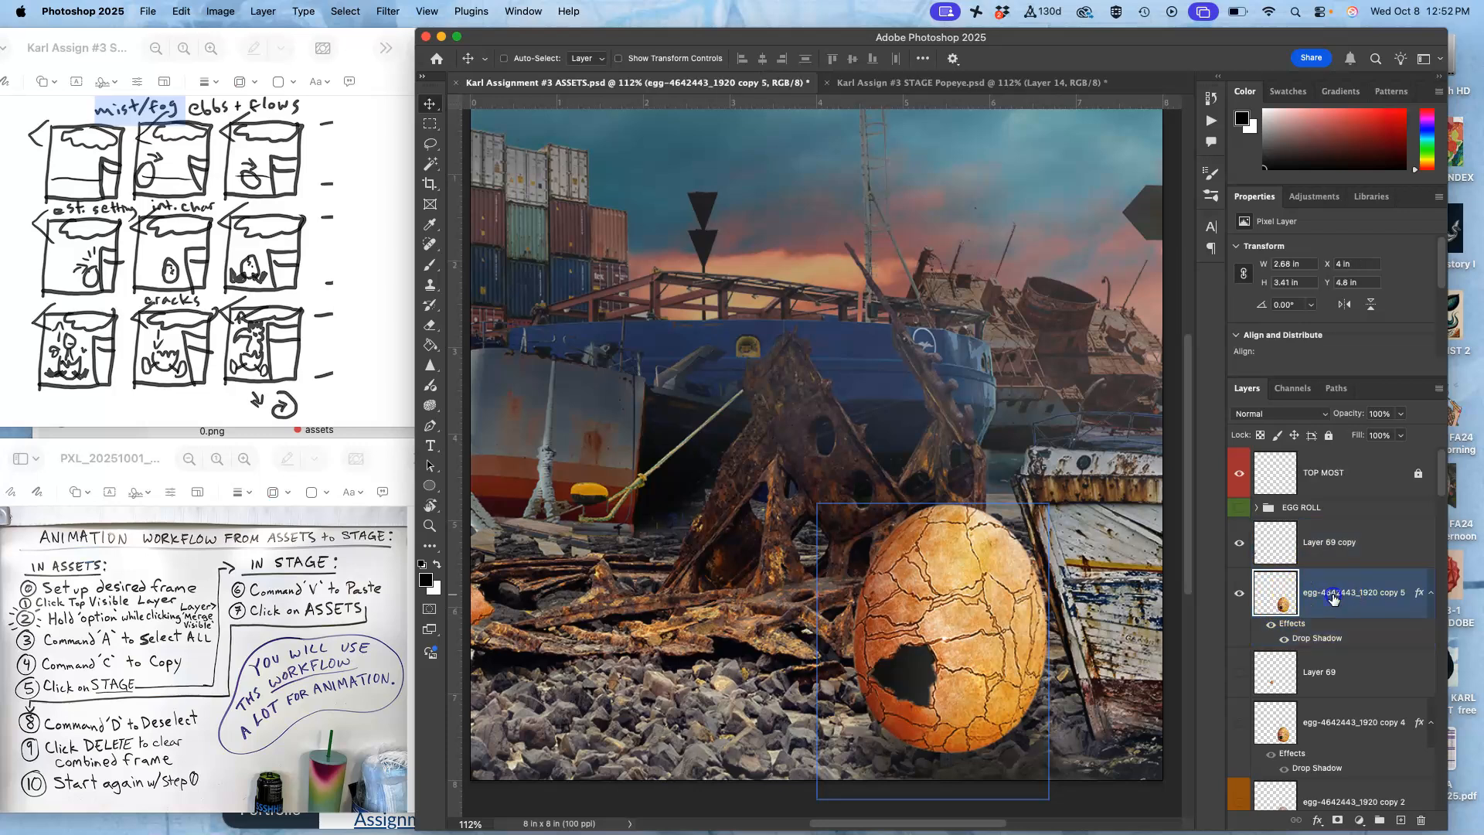
key("super+t")
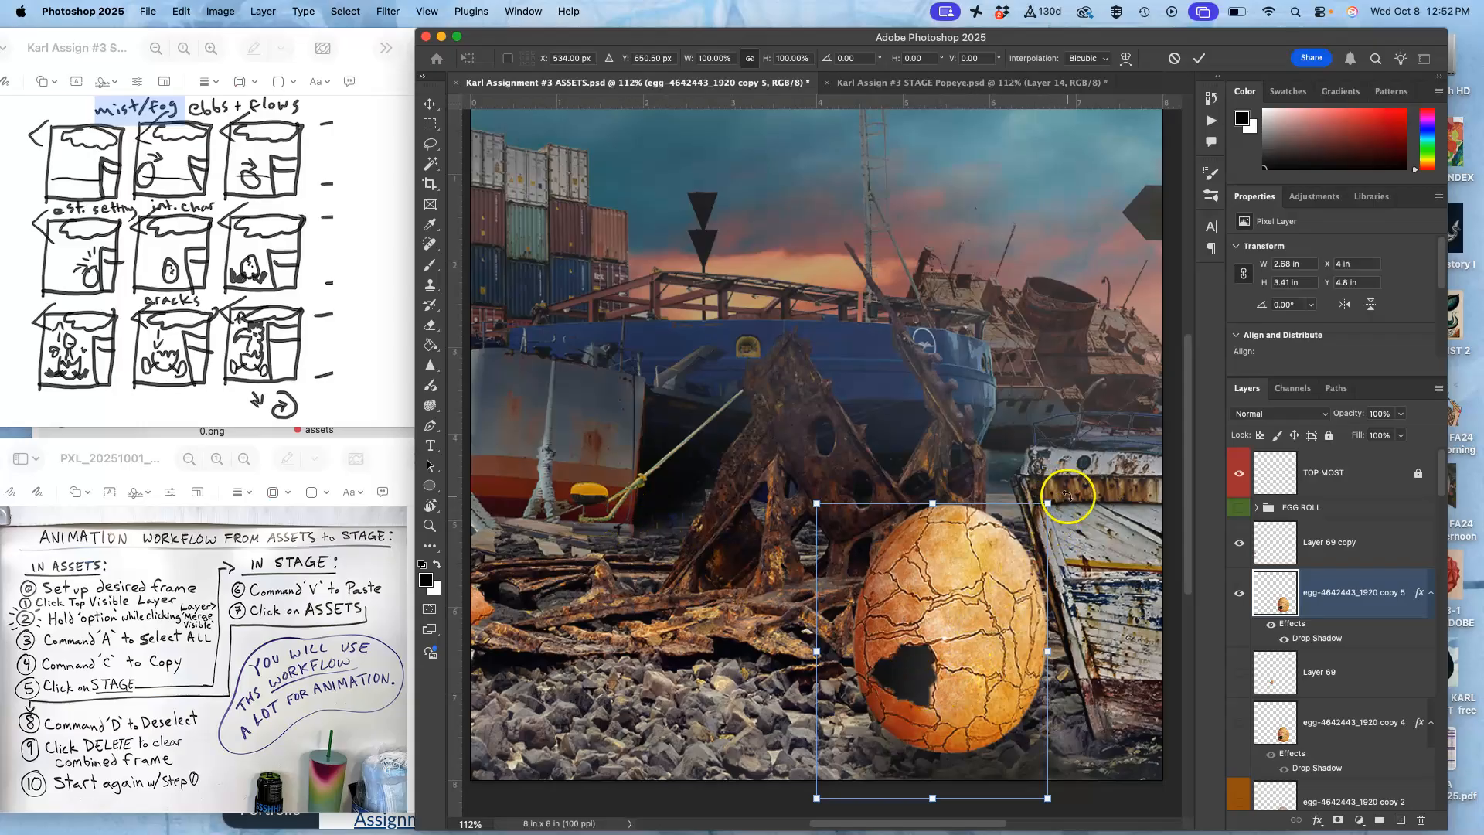
left_click_drag(1067, 495, 1028, 492)
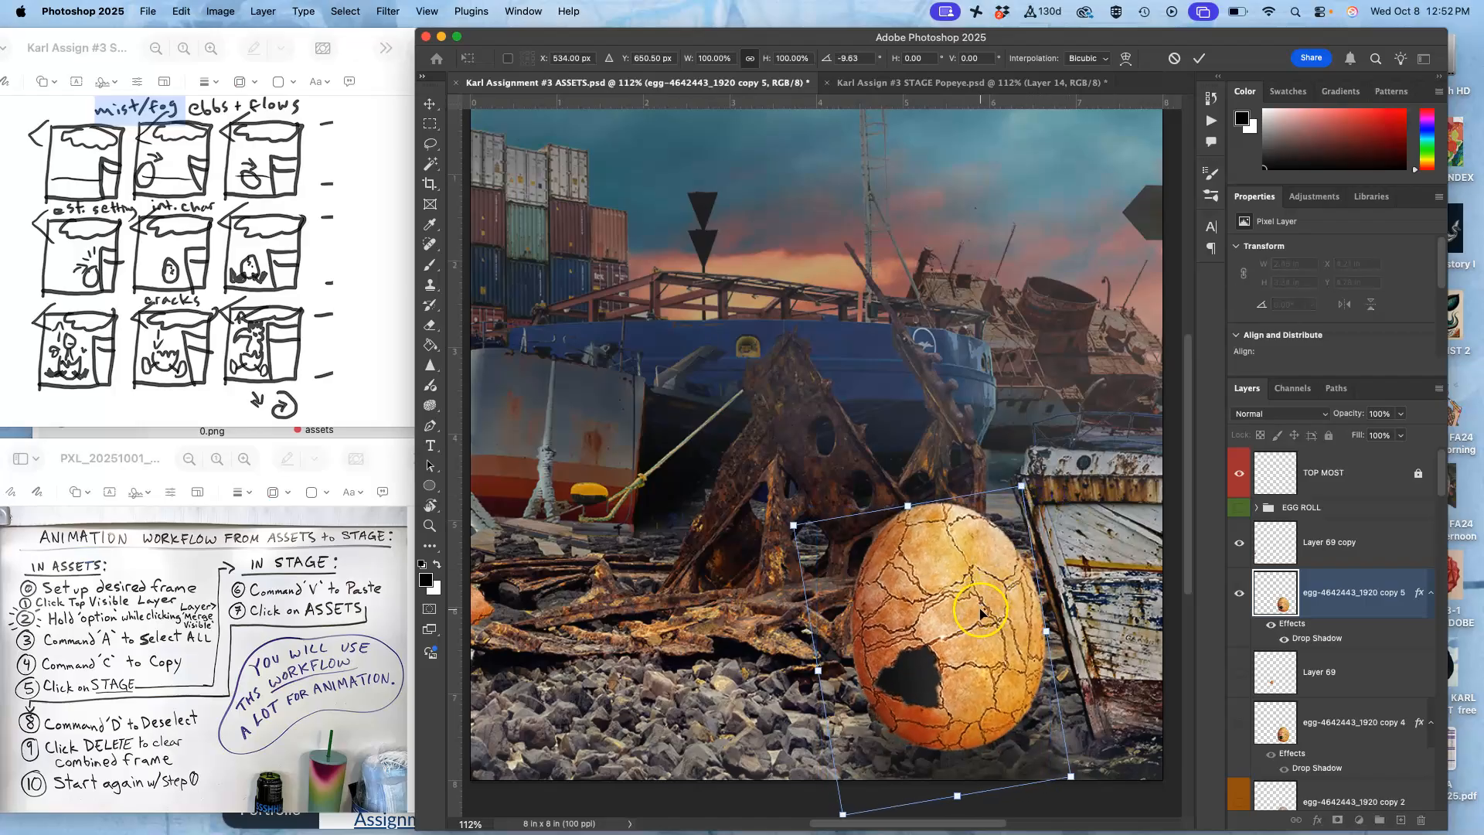
Nudge the tilted egg on the egg-4642443_1920 copy 5 layer left to X 513 px and commit the transform.
key("Left")
key("Left")
key("Left")
key("Left")
key("Left")
key("Left")
key("Left")
key("Left")
key("Left")
key("Left")
key("Left")
key("Left")
key("Left")
key("Left")
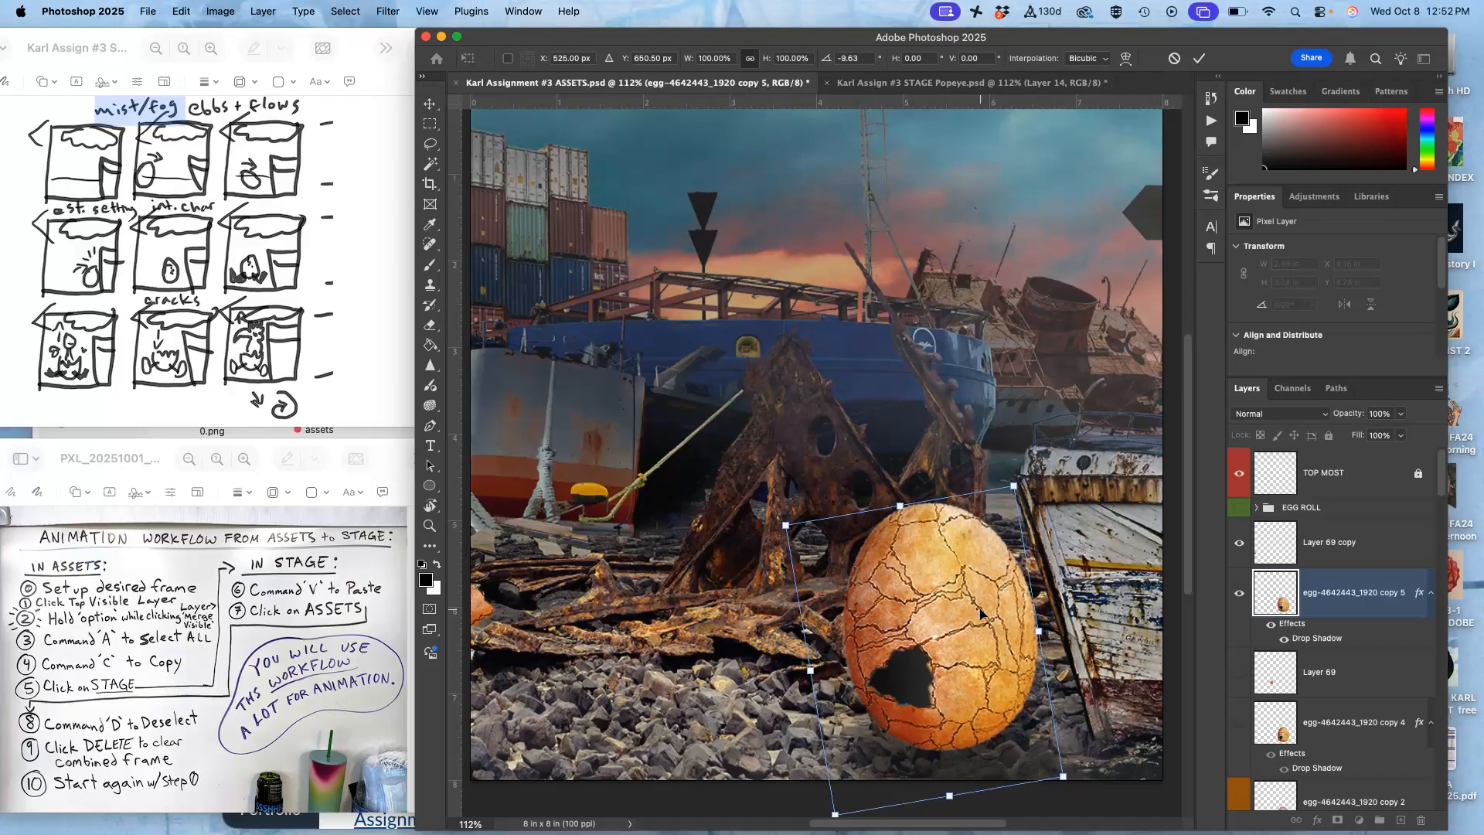
key("Left")
key("Left")
key("Left")
key("Left")
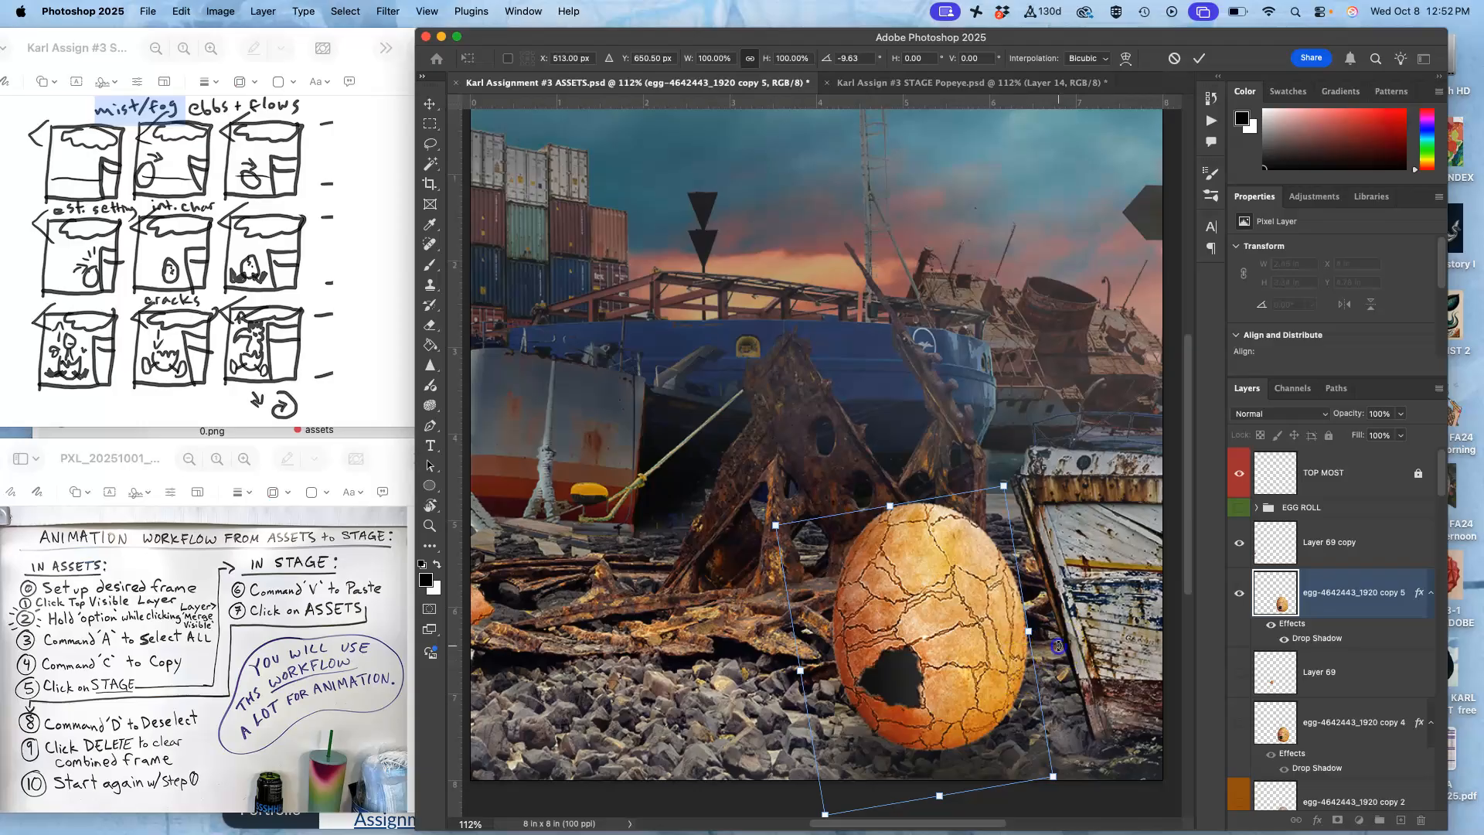
key("Return")
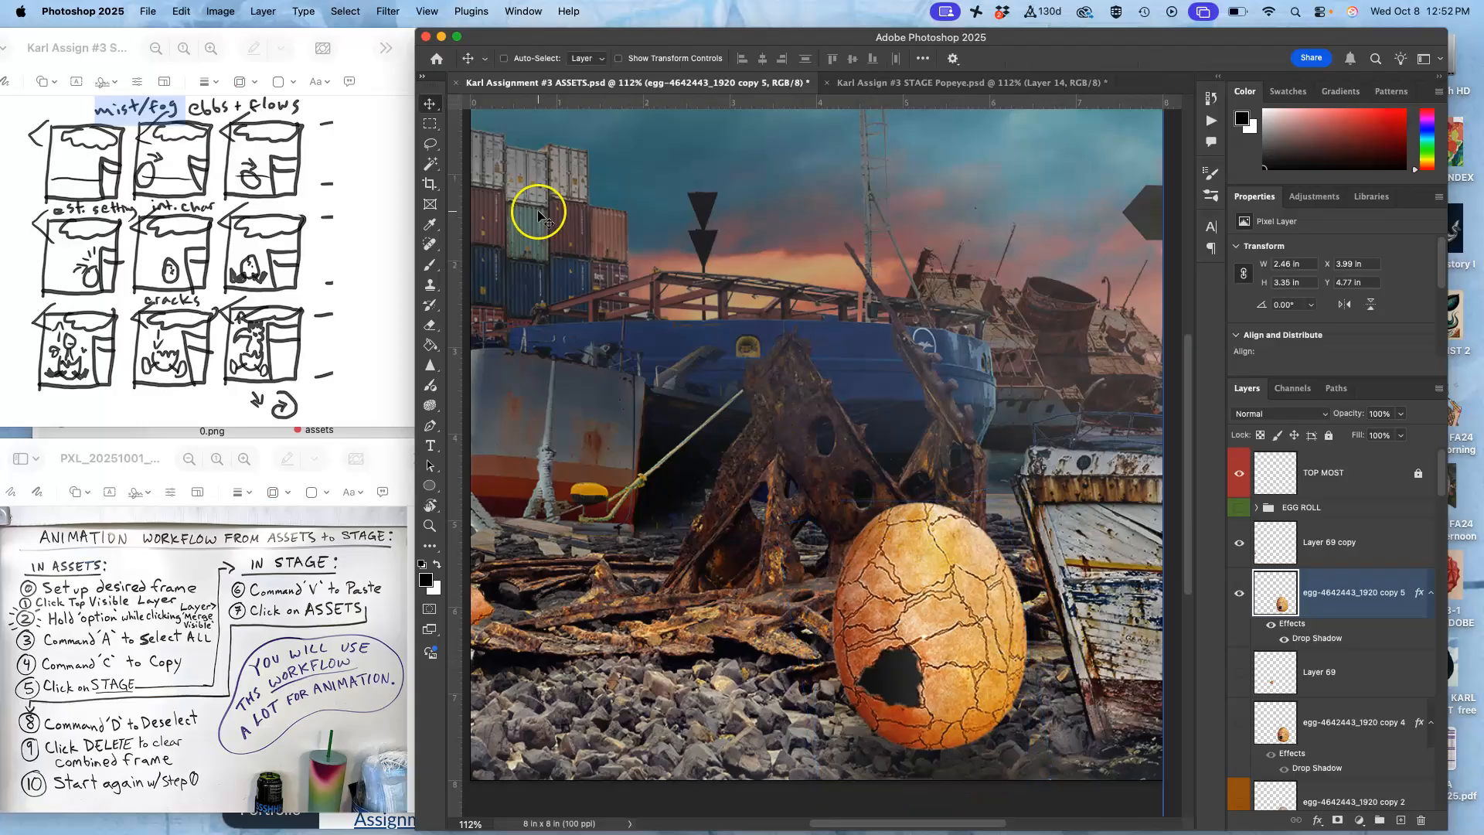
Lasso a narrow shell piece along the cracks at the egg's lower right and delete it to open a second hole.
left_click(432, 144)
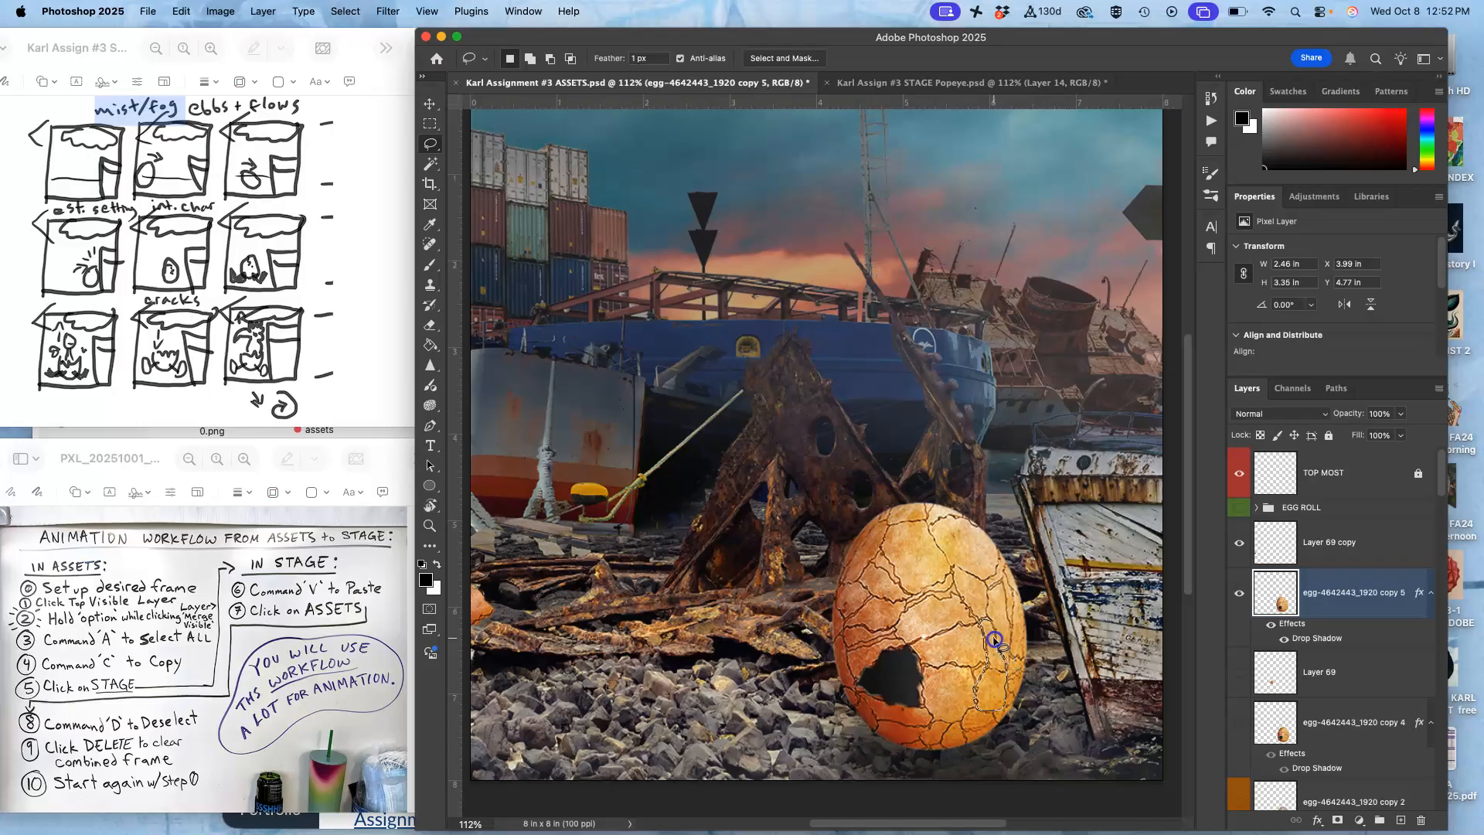
left_click_drag(990, 622, 991, 623)
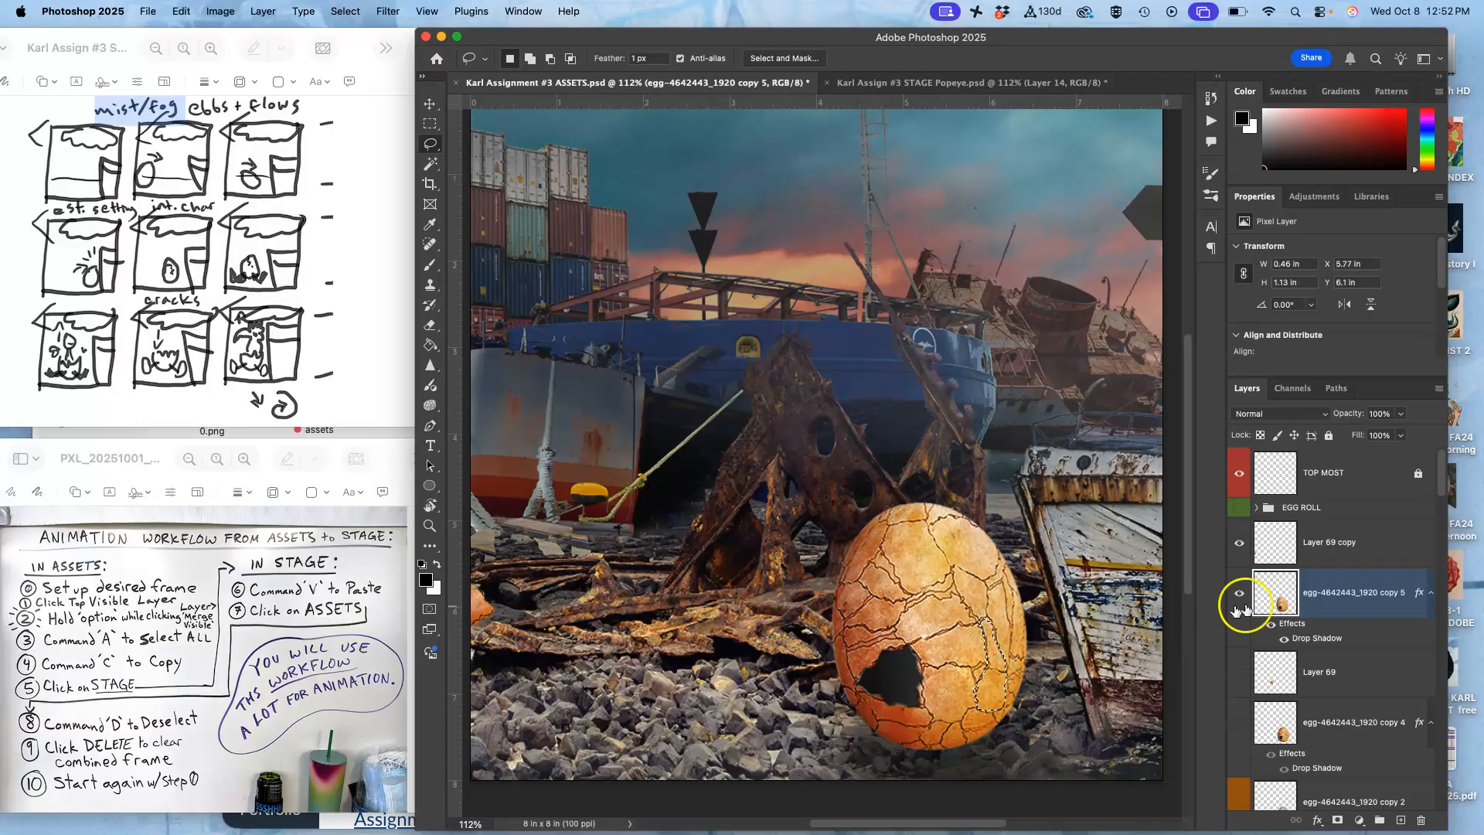
key("Delete")
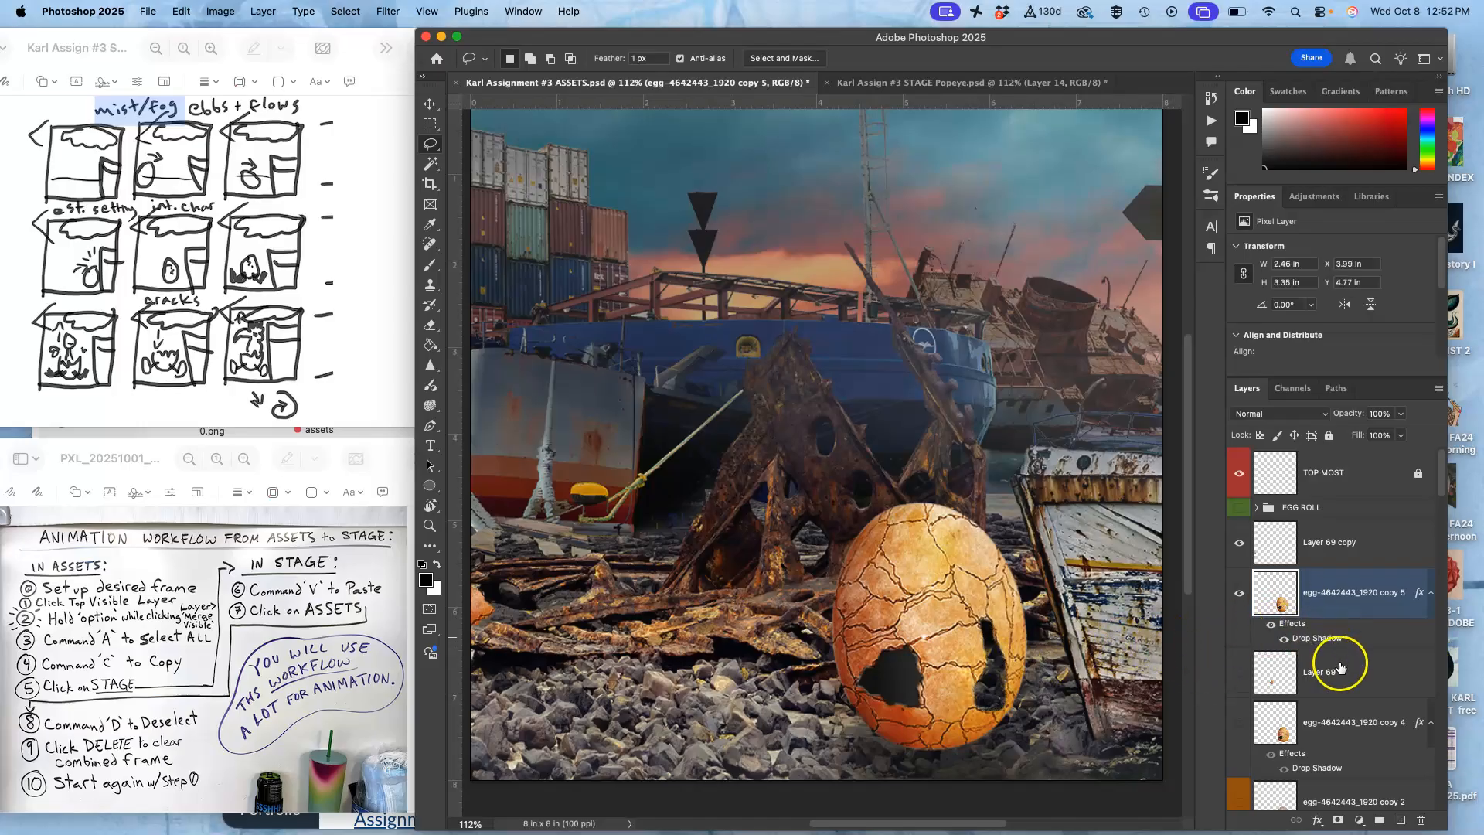
Add a new layer directly below the egg copy 5 layer and paint black behind the narrow second hole.
left_click(1340, 667)
left_click(1401, 819)
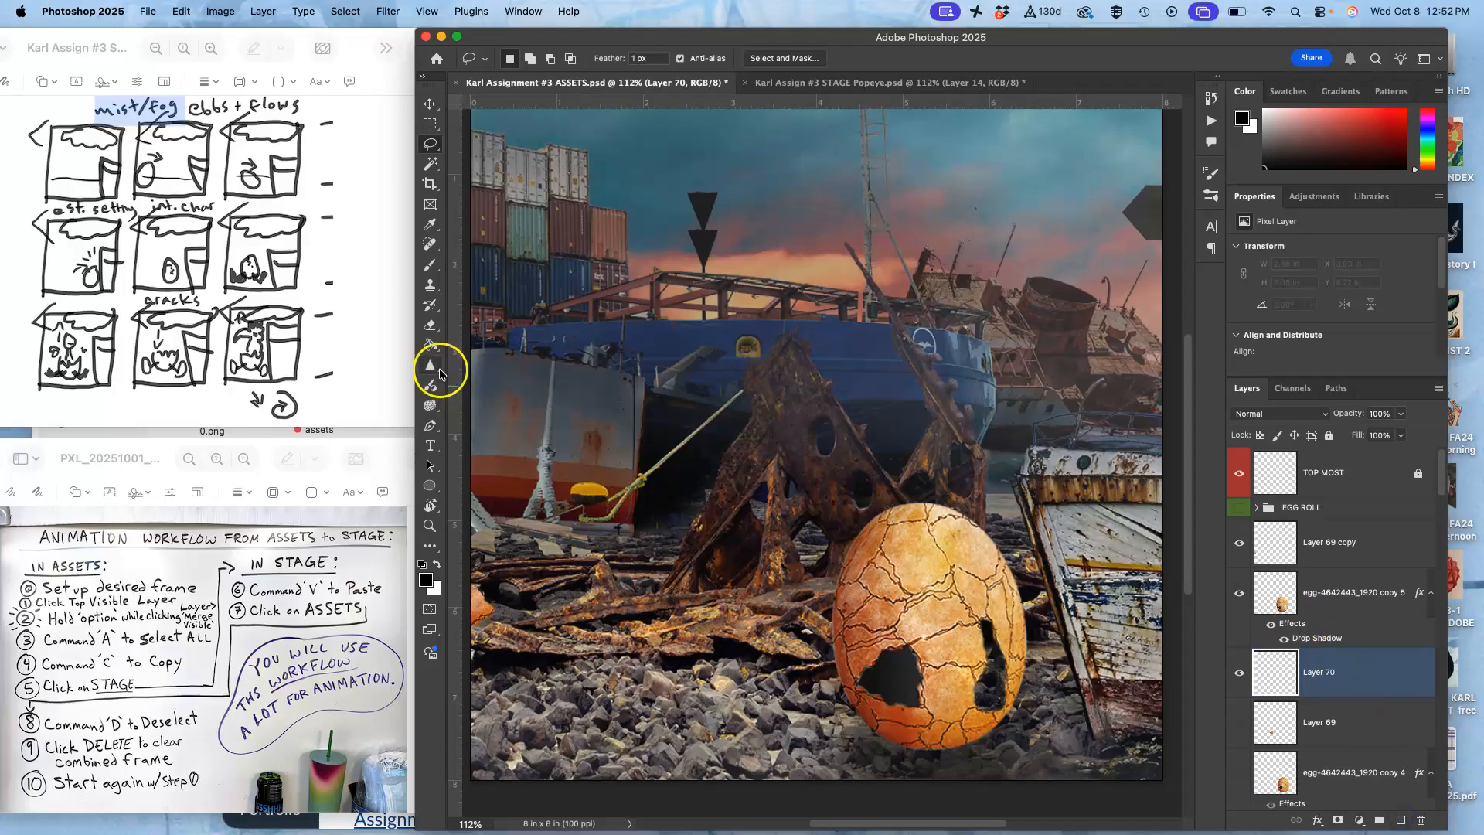
left_click(432, 265)
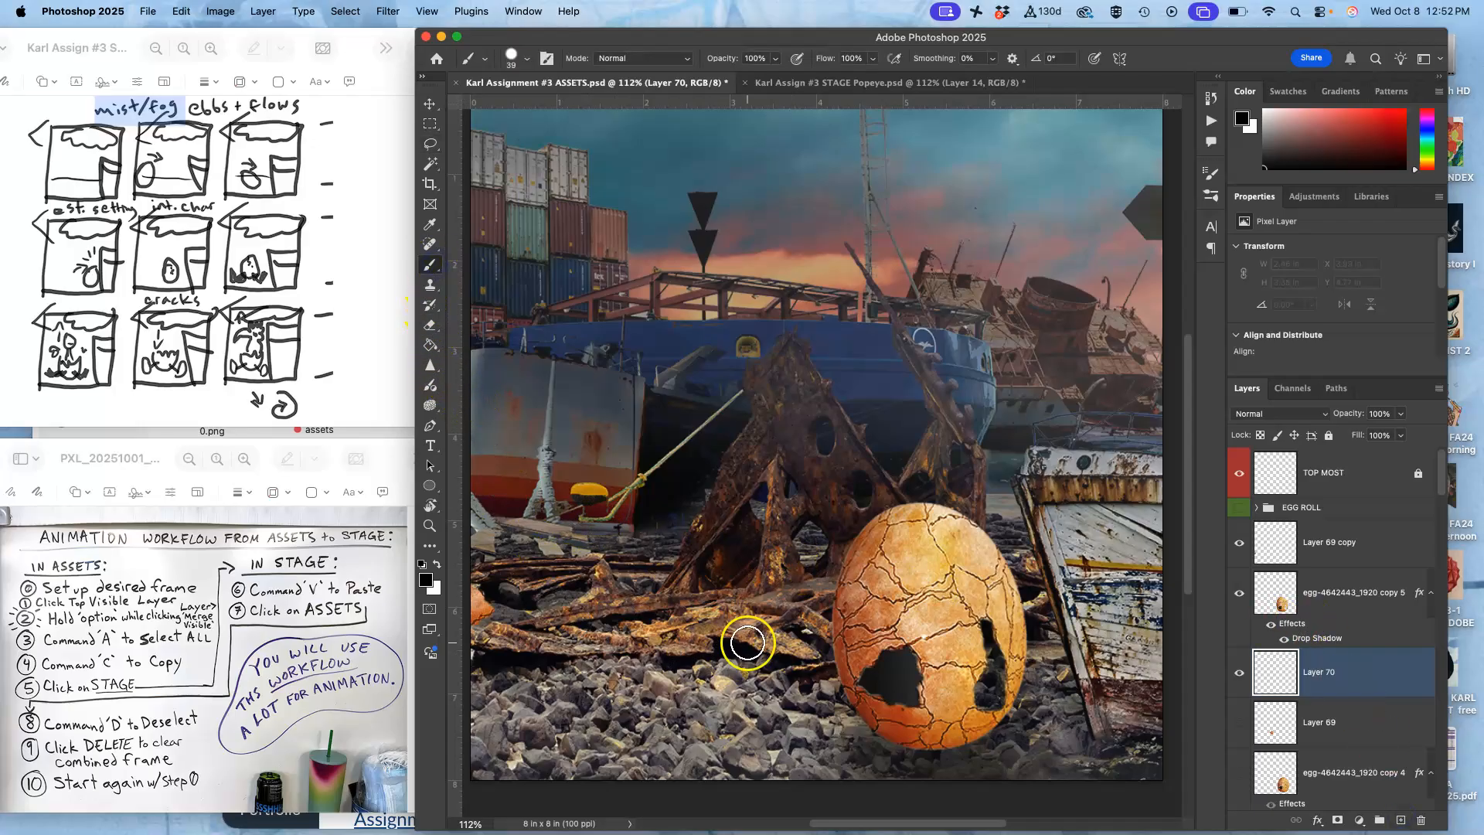
mouse_move(978, 618)
left_mouse_down()
mouse_move(1002, 717)
mouse_move(986, 641)
mouse_move(976, 703)
mouse_move(984, 634)
mouse_move(981, 703)
mouse_move(995, 673)
left_mouse_up()
key("super+z")
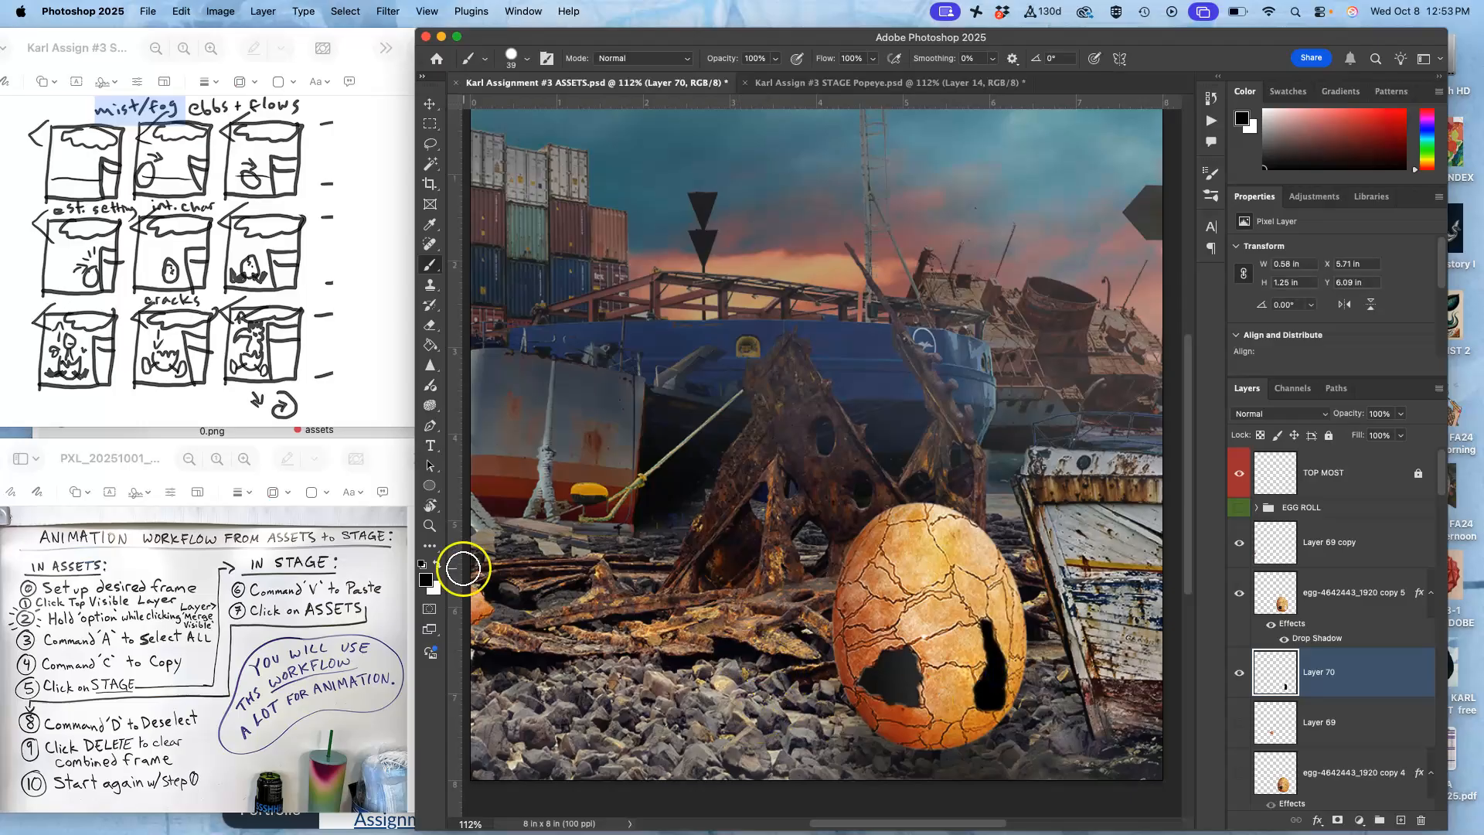
Try to lighten the black fill on Layer 70 using the Dodge tool with its range set to Shadows.
left_click(431, 410)
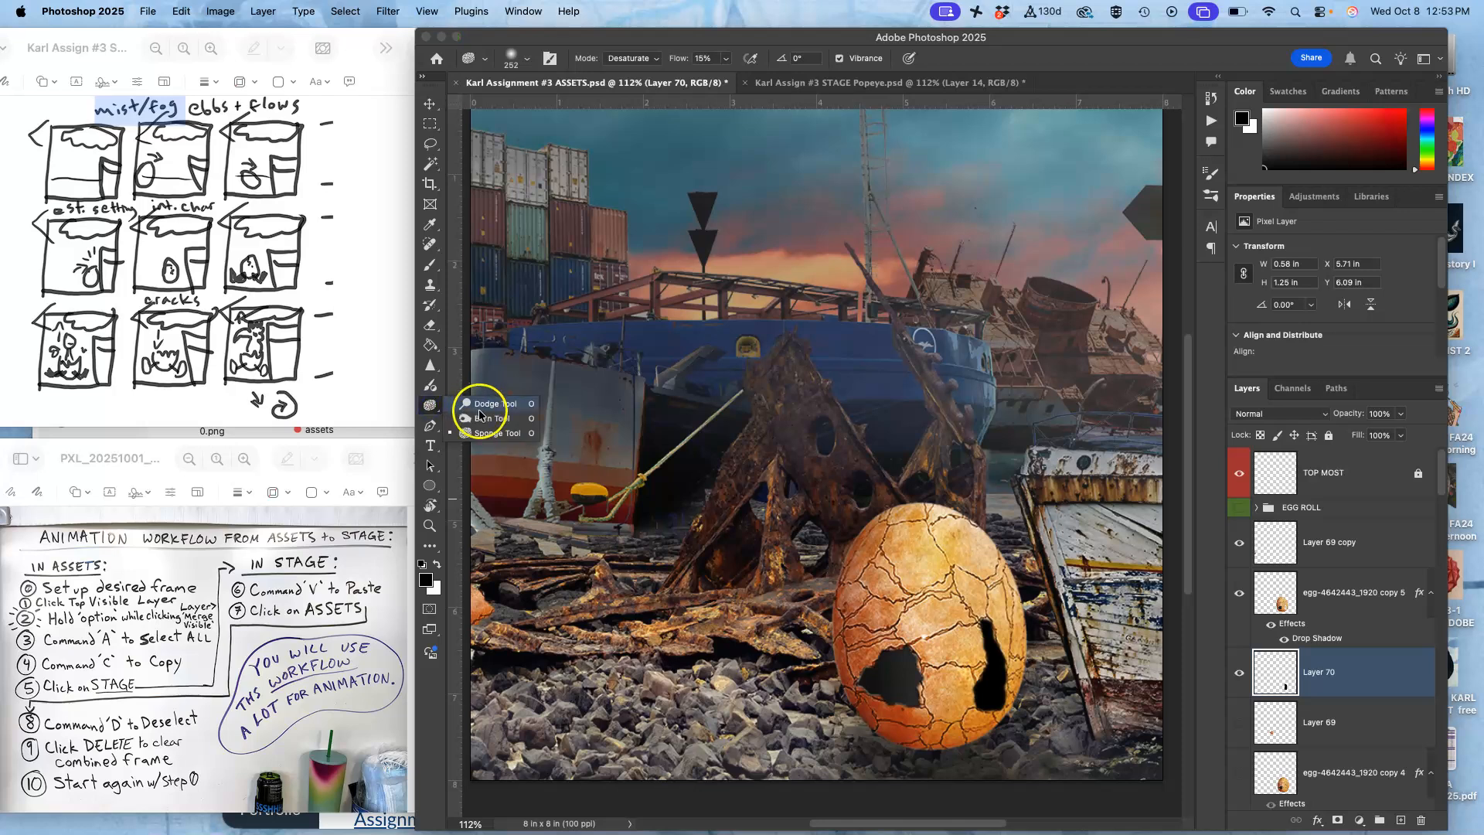
left_click(479, 406)
left_click(629, 59)
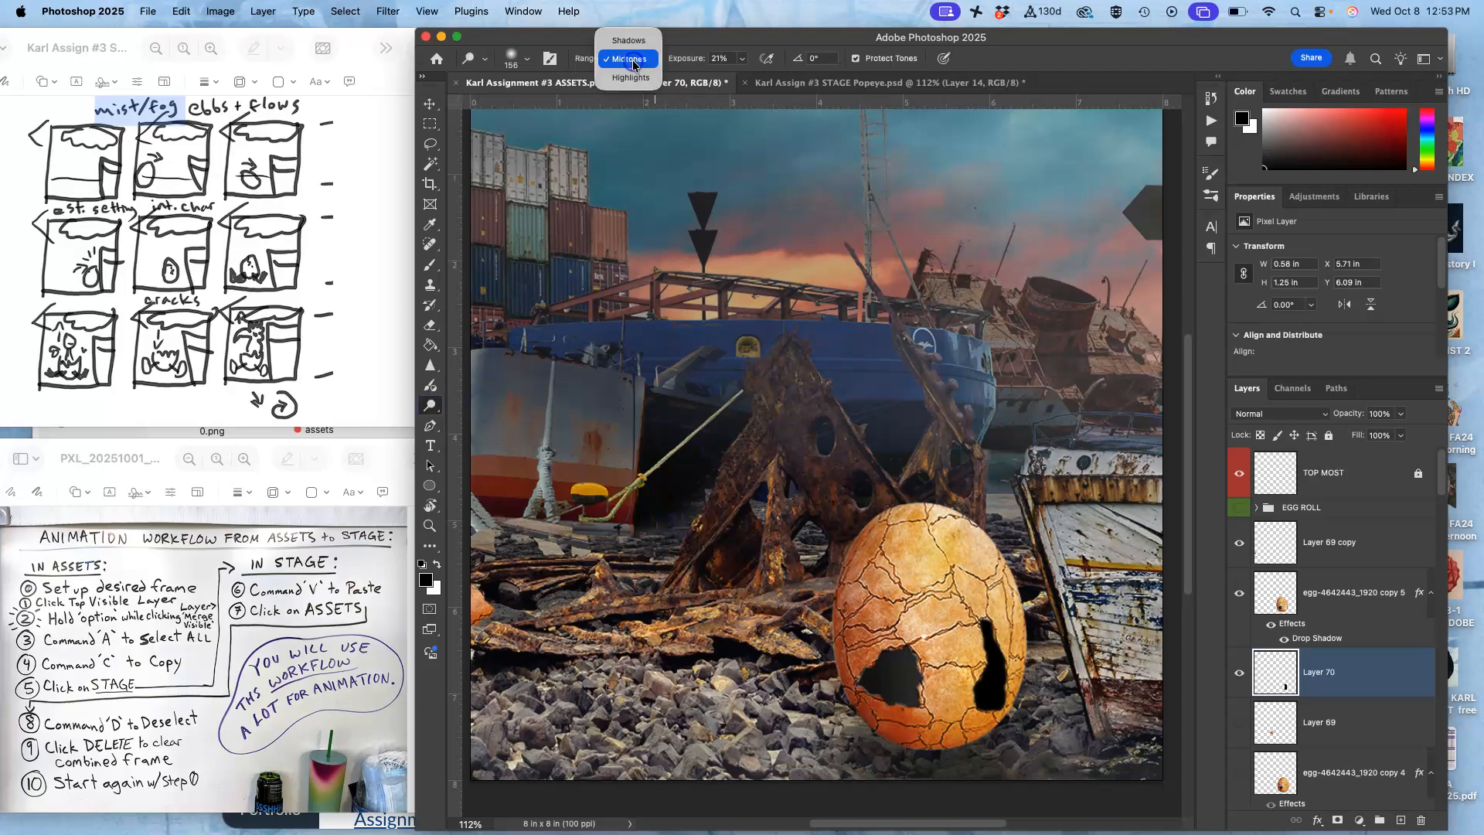
left_click(628, 40)
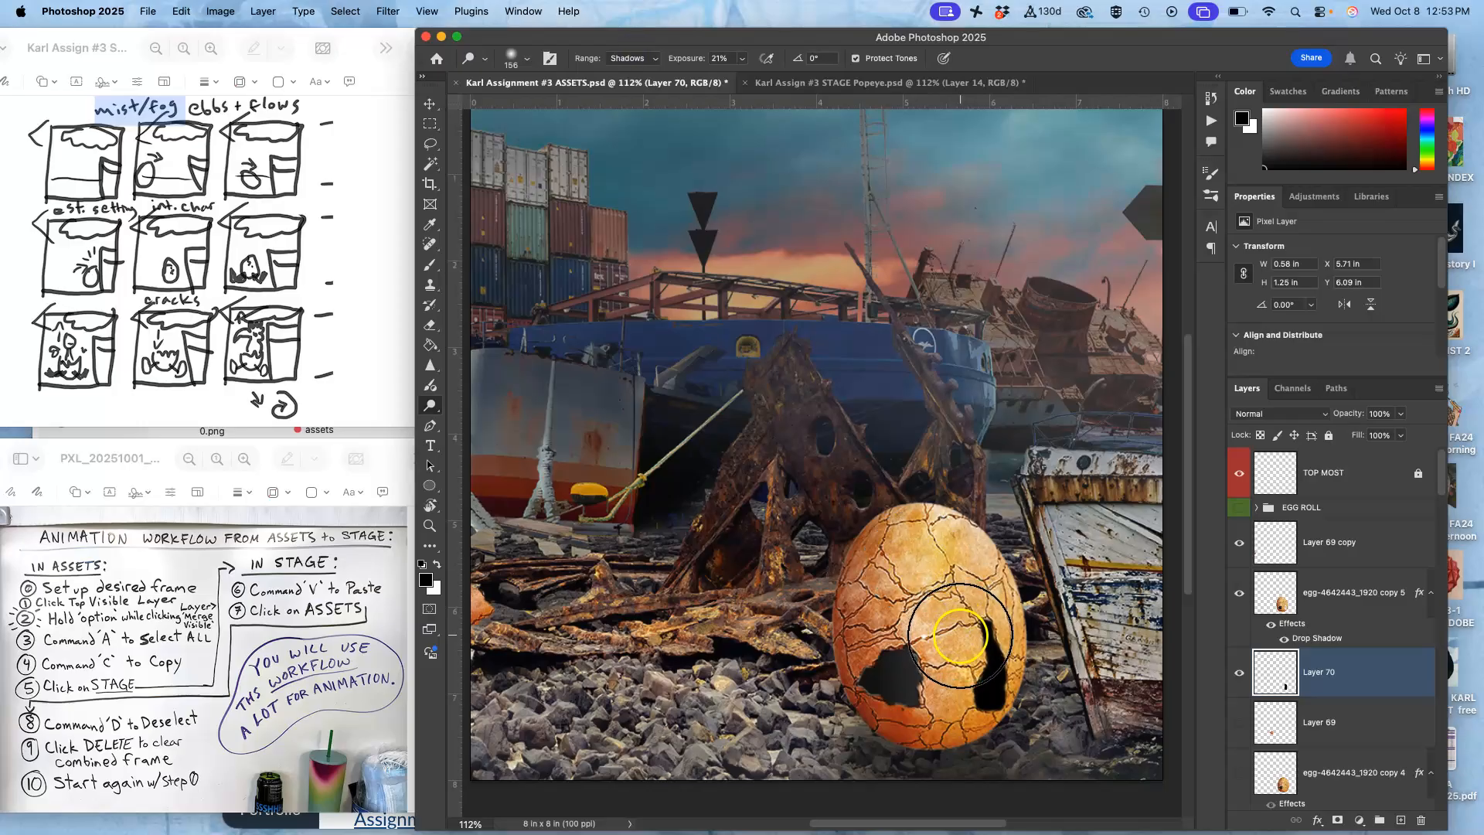
mouse_move(955, 674)
left_mouse_down()
mouse_move(954, 706)
mouse_move(963, 630)
mouse_move(952, 677)
mouse_move(963, 639)
mouse_move(947, 675)
left_mouse_up()
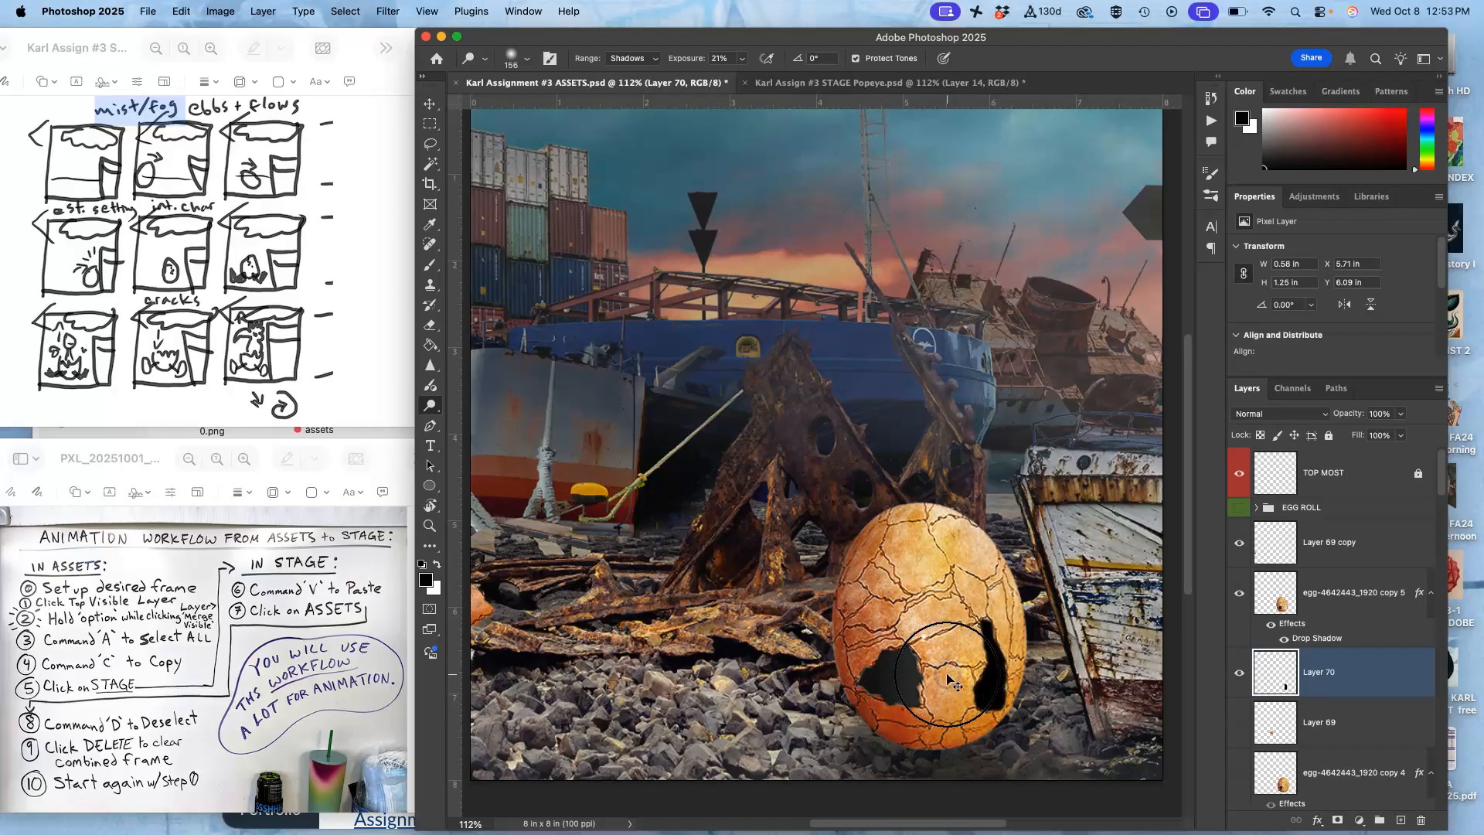
key("super+plus")
key("super+plus")
scroll(946, 675, "down", 5)
scroll(947, 675, "right", 3)
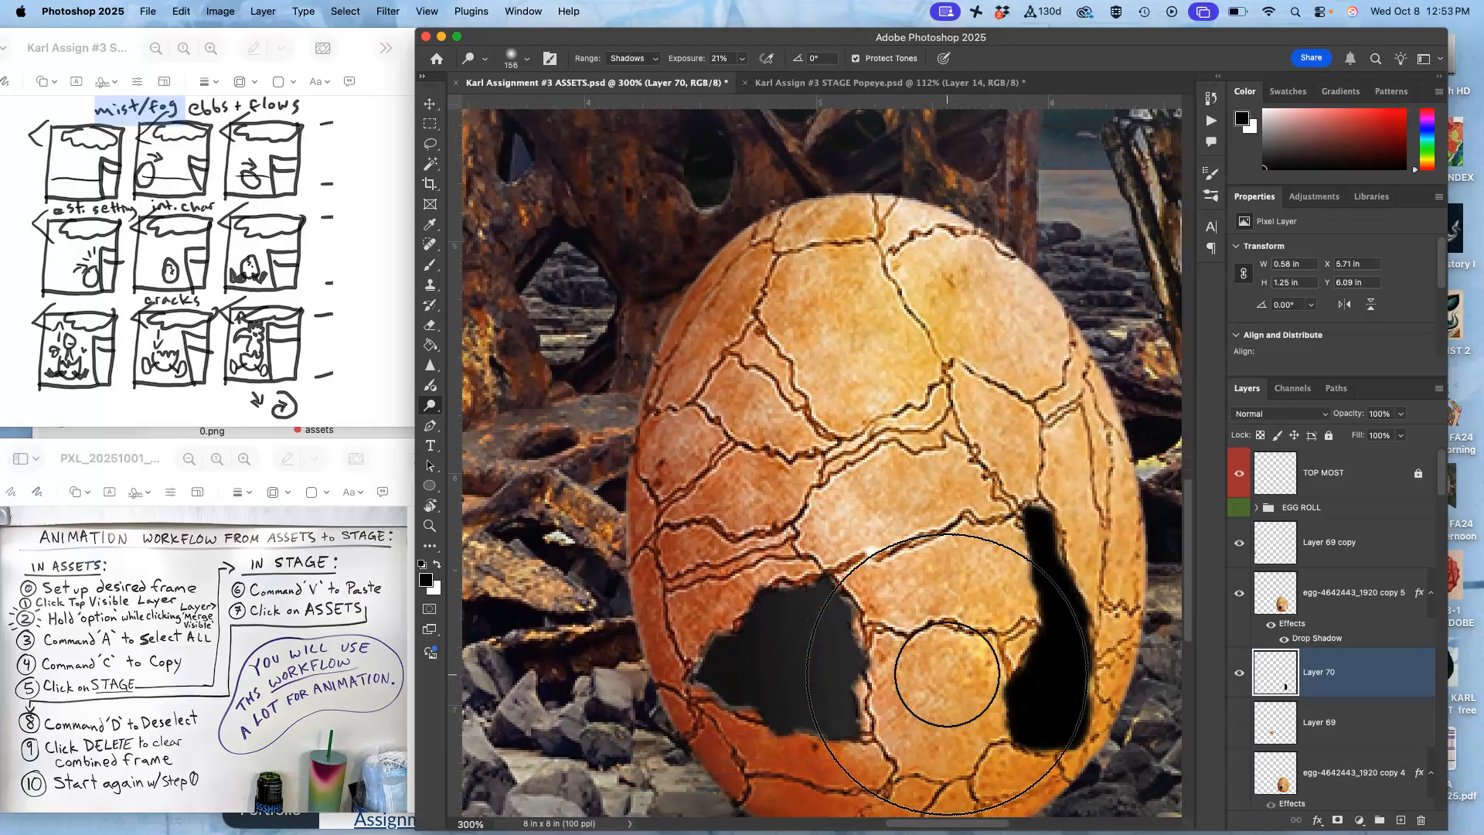
left_click(942, 620)
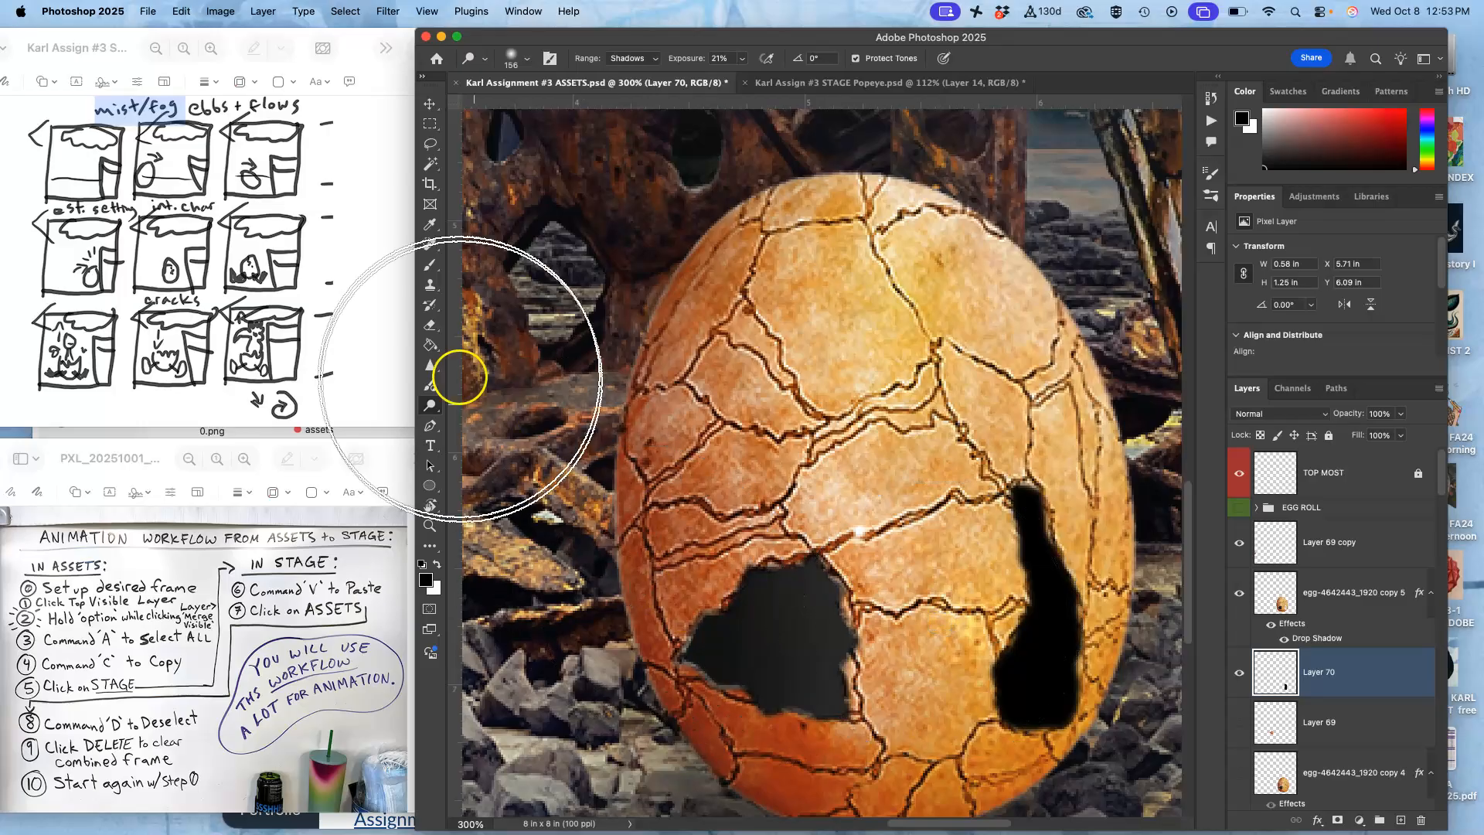
Lighten Layer 70's black fill with Levels, setting the midtone input to 0.69 and the black output level to 52.
left_click(221, 11)
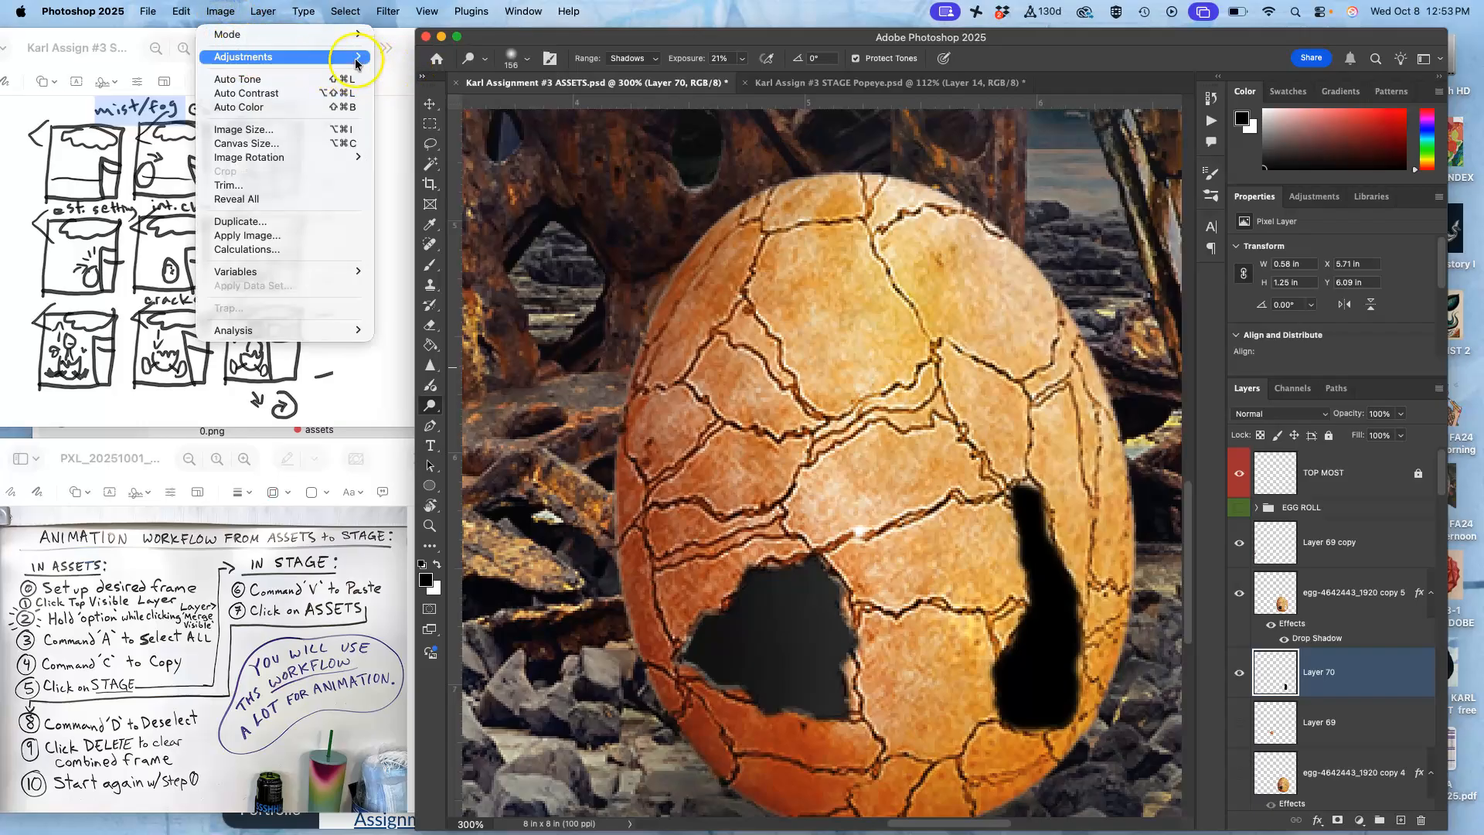
mouse_move(363, 58)
left_click(417, 71)
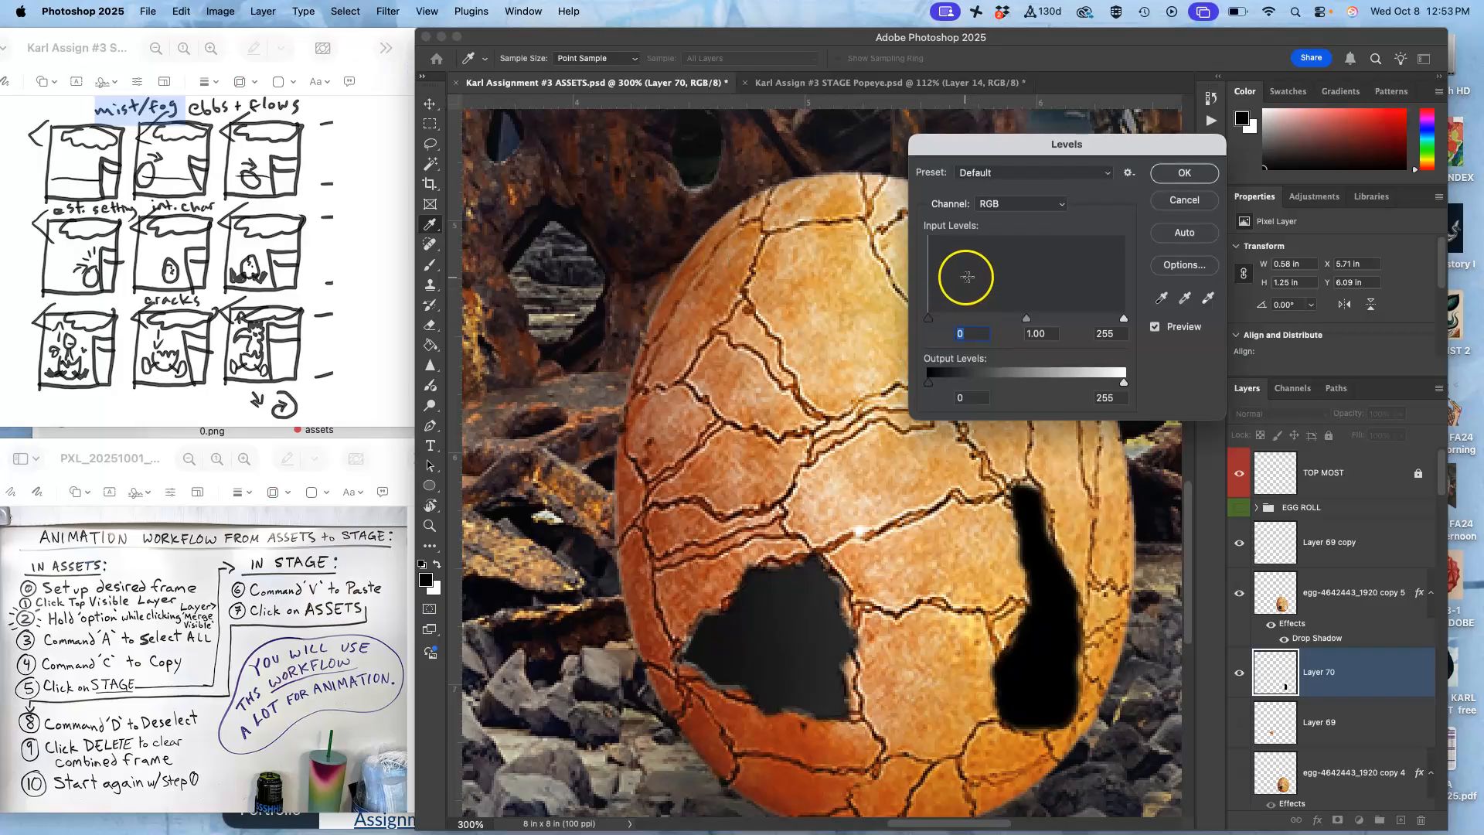
left_click_drag(1026, 318, 1003, 321)
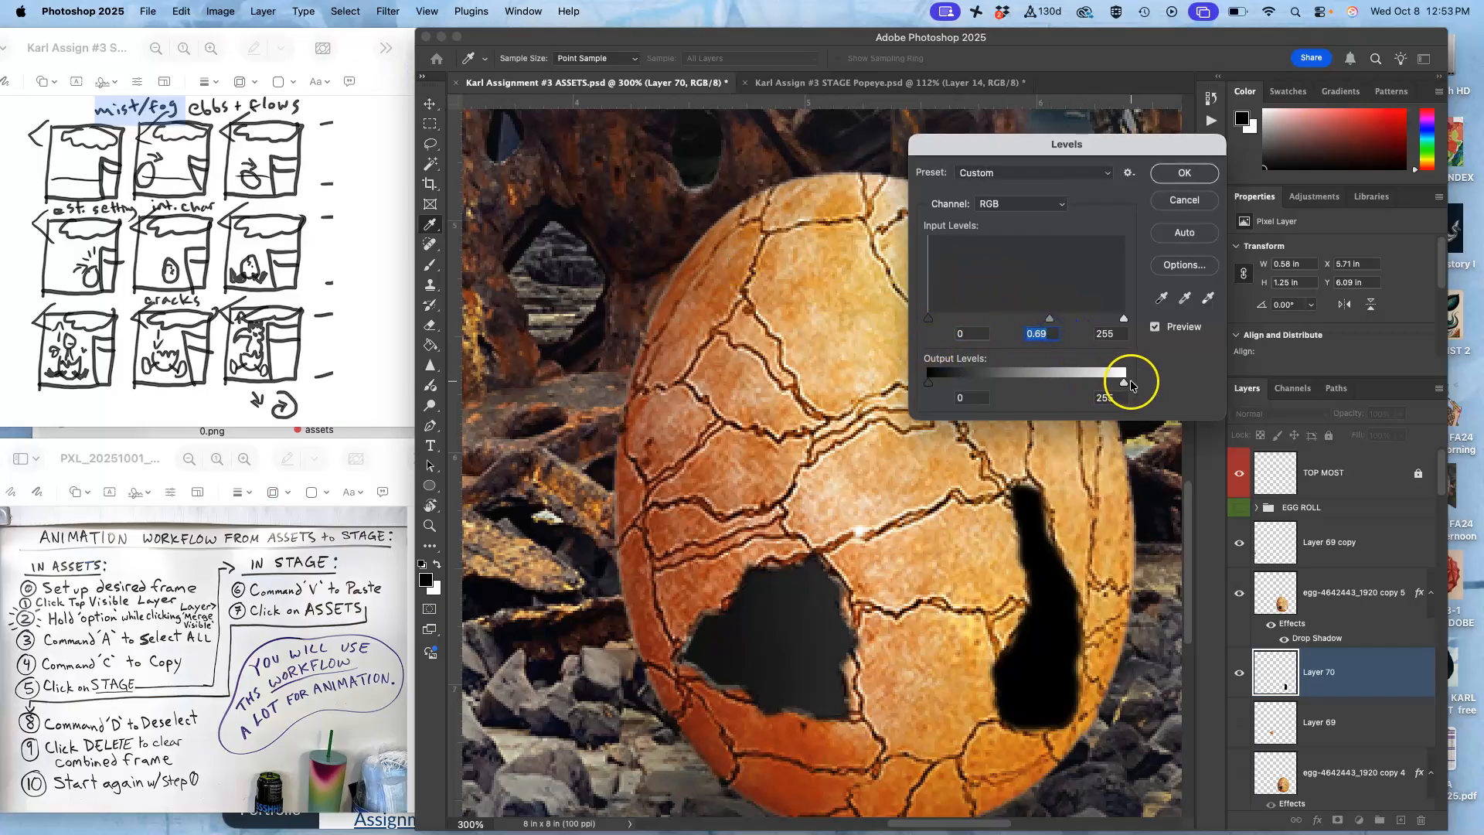
left_click_drag(930, 387, 971, 389)
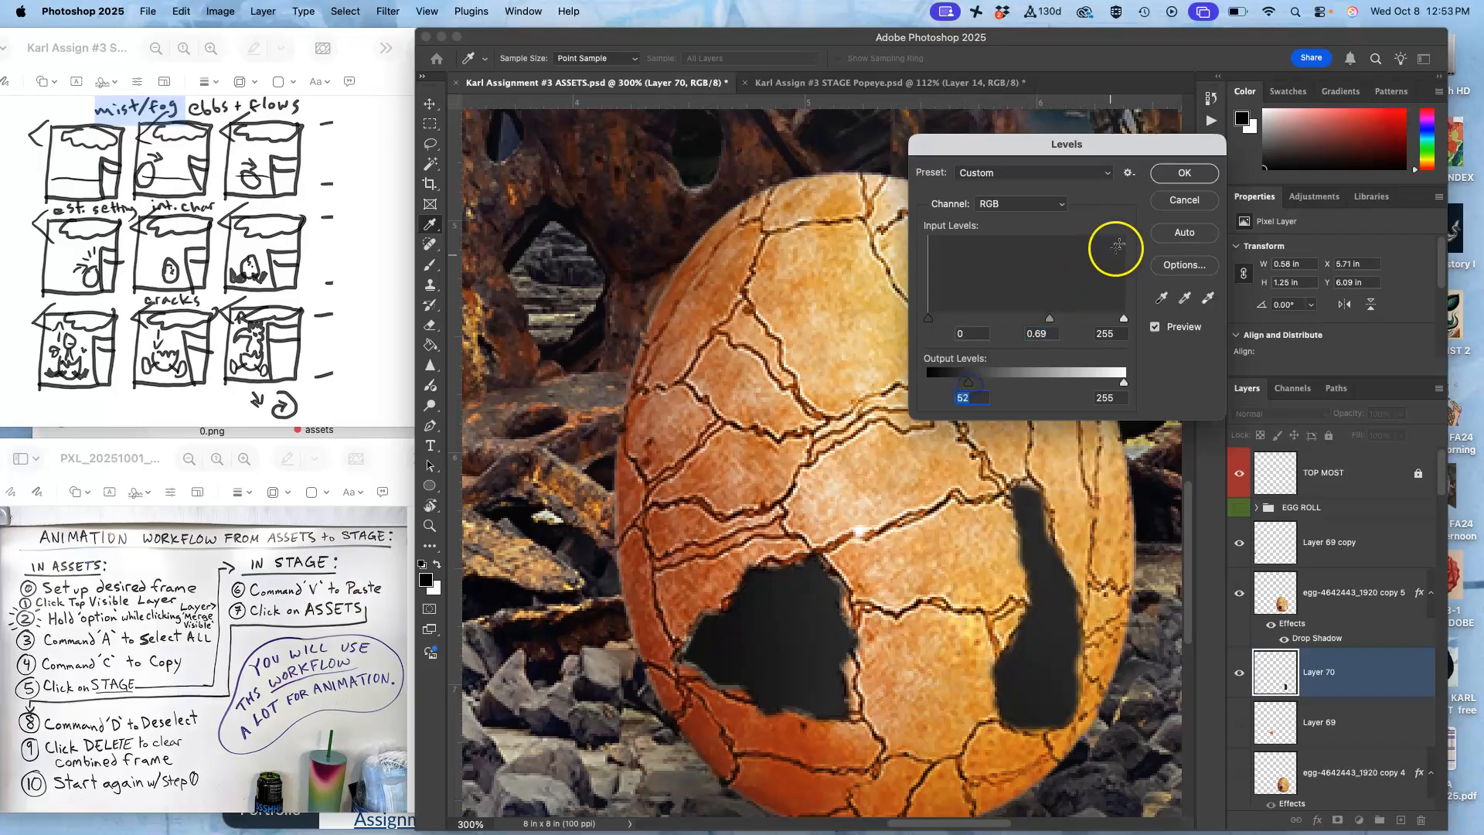
left_click(1184, 173)
Darken the insides of the egg's holes on Layer 70 and egg copy 5 using the Burn tool set to Shadows, 21% exposure.
key("o")
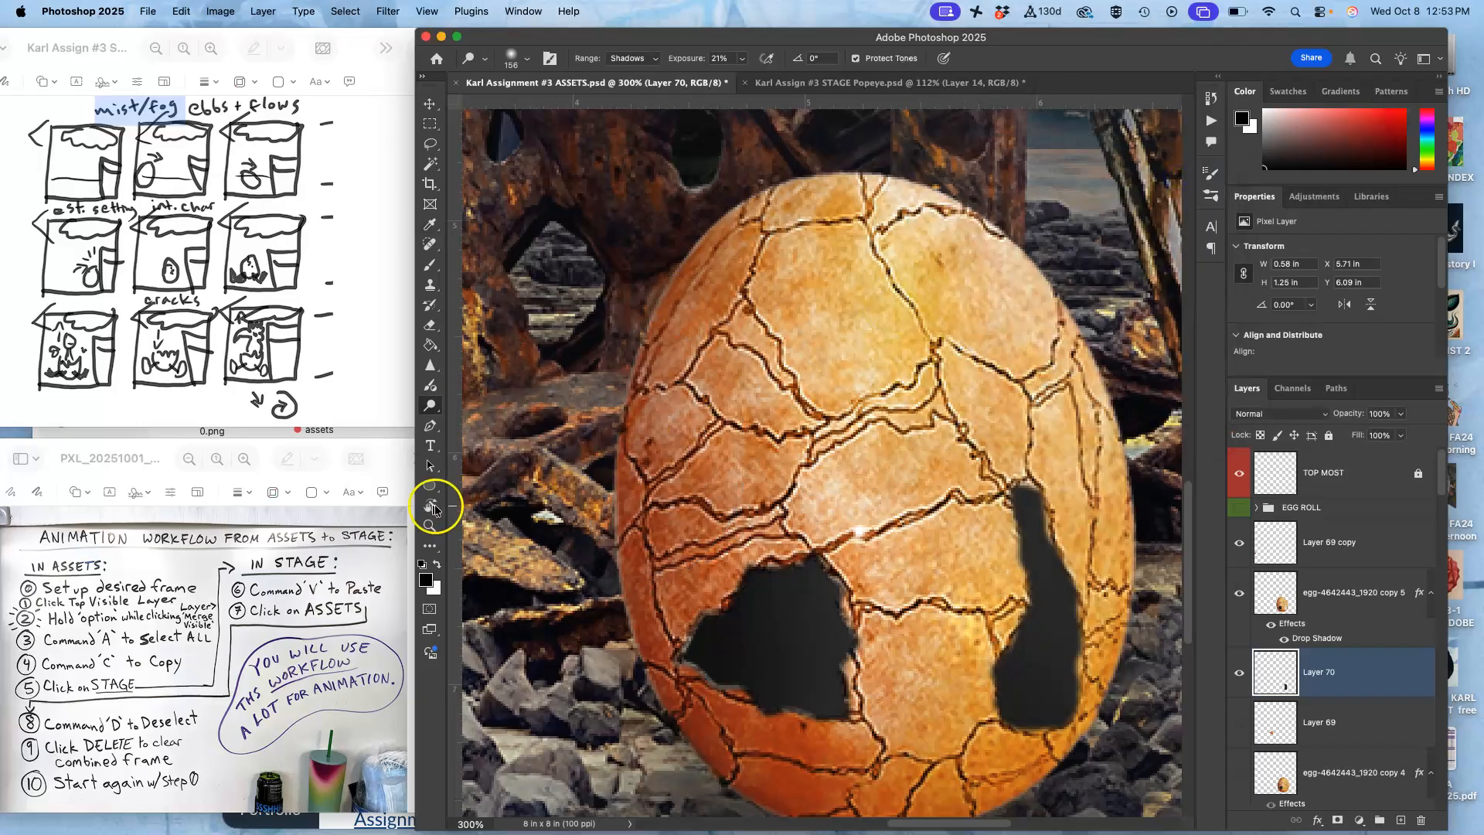
right_click(430, 405)
left_click(480, 419)
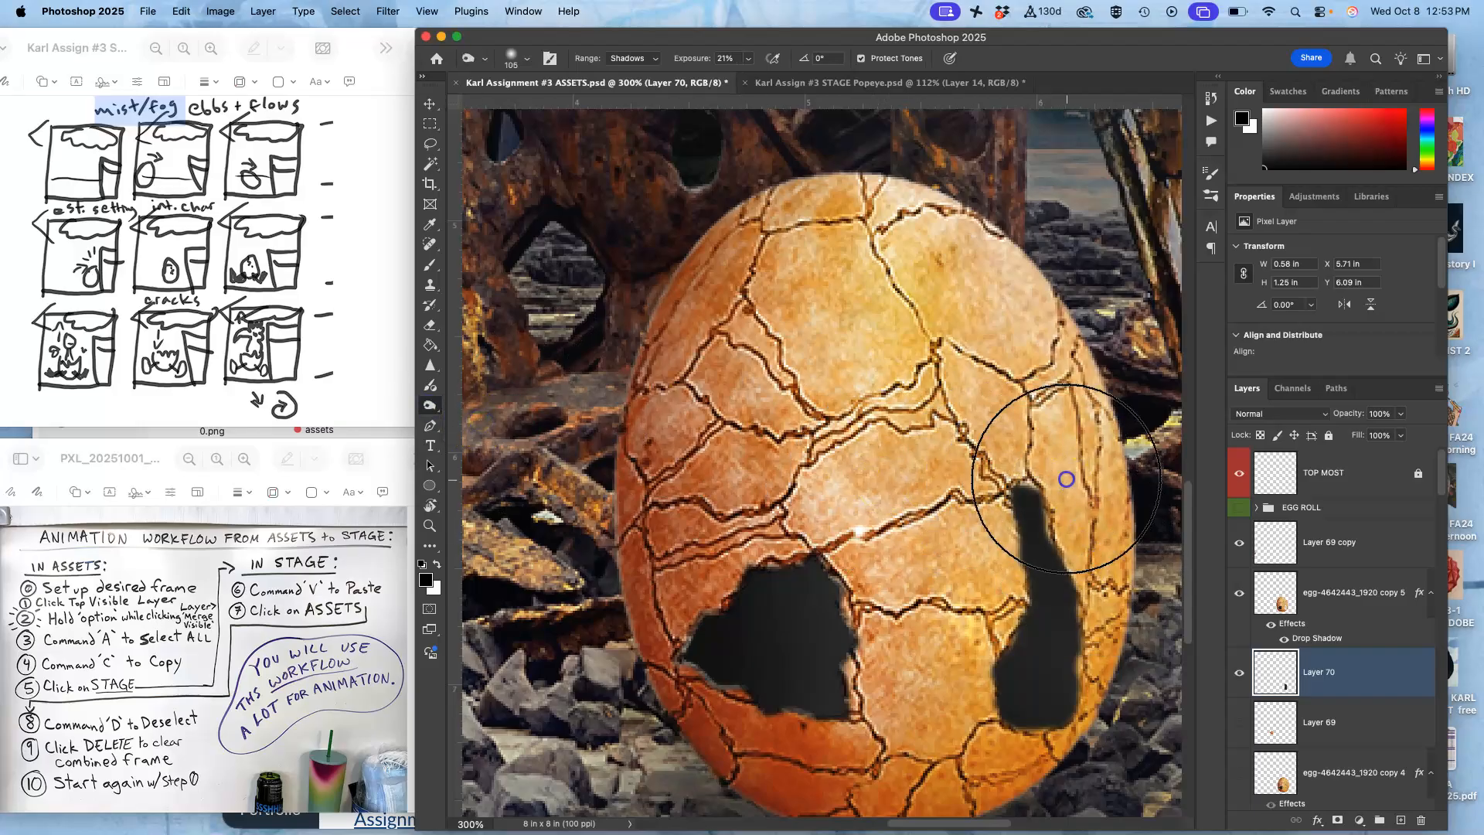
mouse_move(1105, 533)
left_mouse_down()
mouse_move(1136, 606)
mouse_move(1113, 695)
mouse_move(895, 706)
mouse_move(839, 599)
mouse_move(866, 553)
mouse_move(815, 555)
mouse_move(828, 563)
mouse_move(804, 613)
left_mouse_up()
left_click(1313, 592)
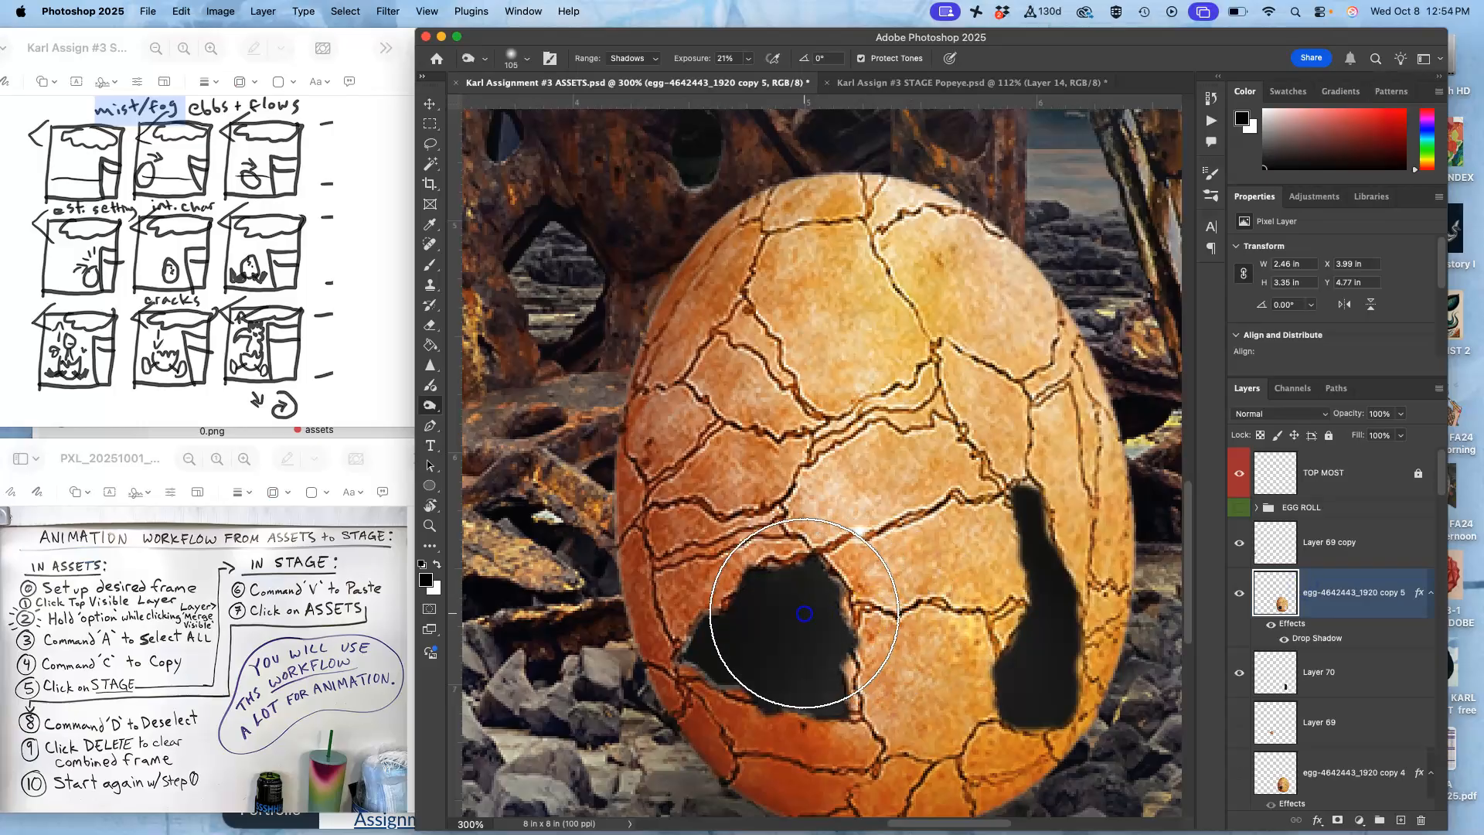
mouse_move(1055, 773)
left_mouse_down()
mouse_move(1082, 712)
mouse_move(1066, 642)
left_mouse_up()
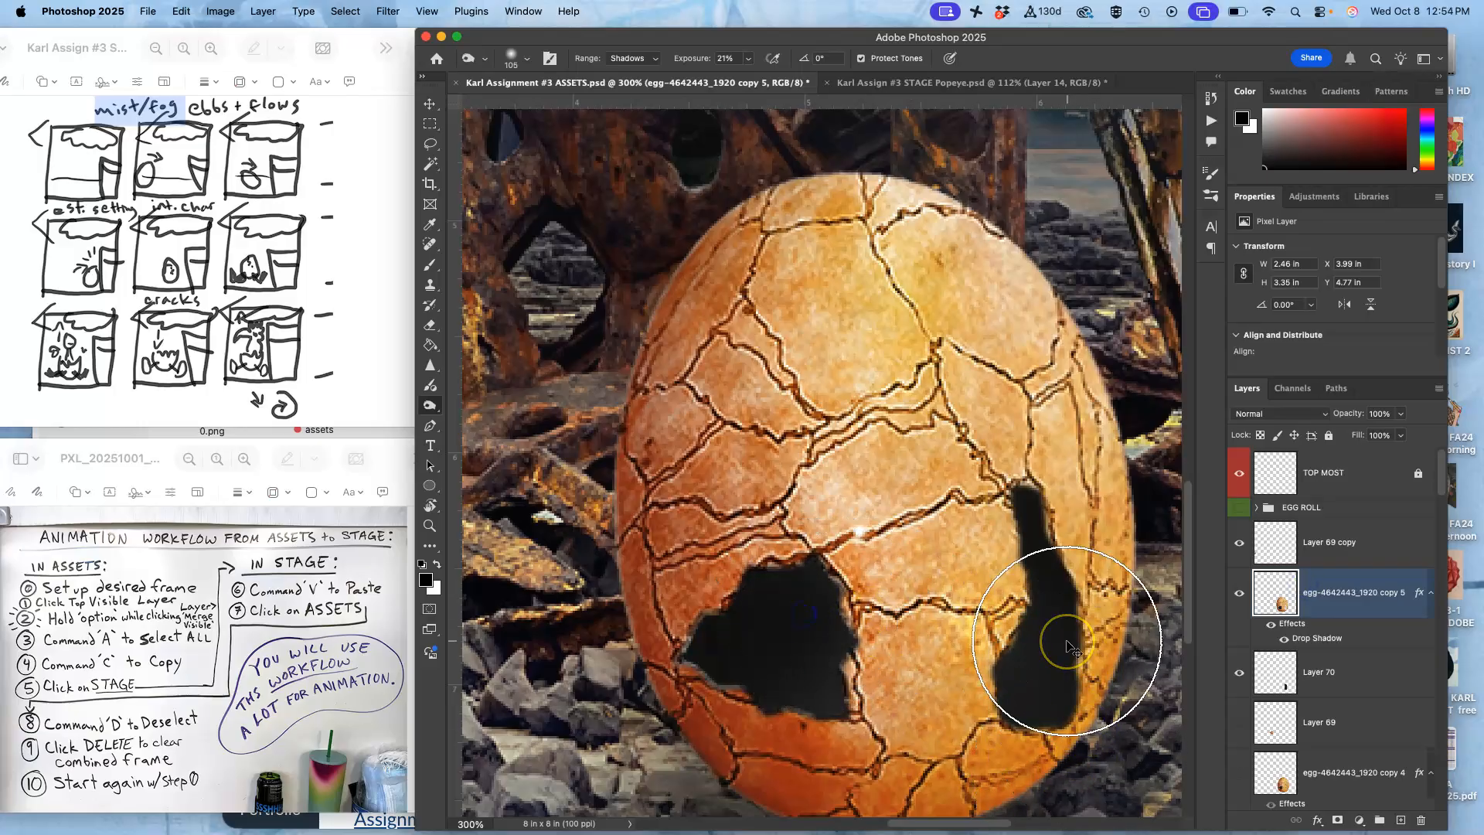
Fit the whole frame in view and compare it with the latest frame in the STAGE document, returning to ASSETS.
key("super+minus")
key("super+minus")
scroll(1046, 615, "up", 3)
scroll(1046, 615, "left", 3)
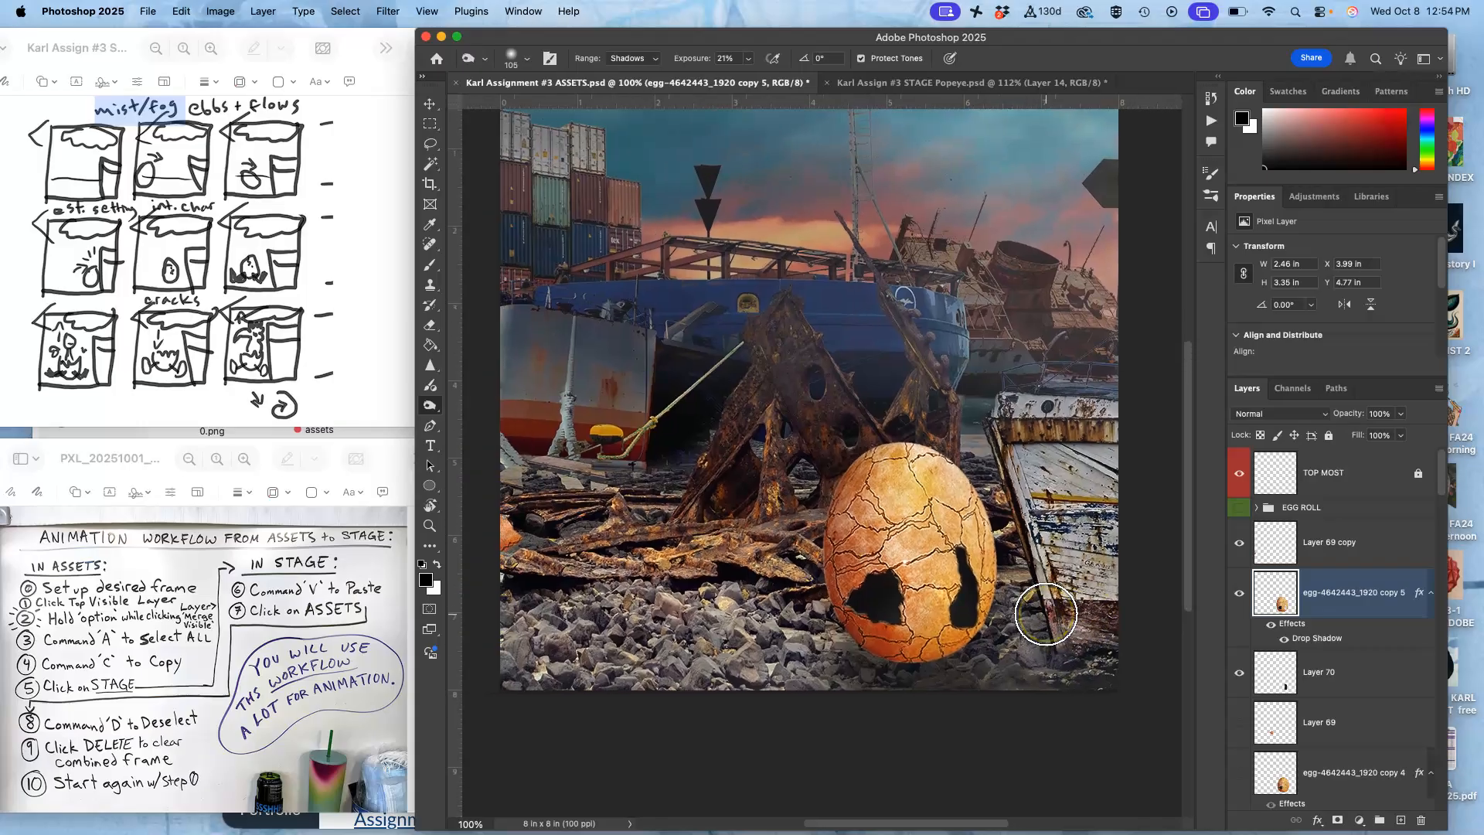
scroll(1046, 614, "up", 1)
scroll(1045, 615, "left", 1)
key("super+0")
left_click(999, 84)
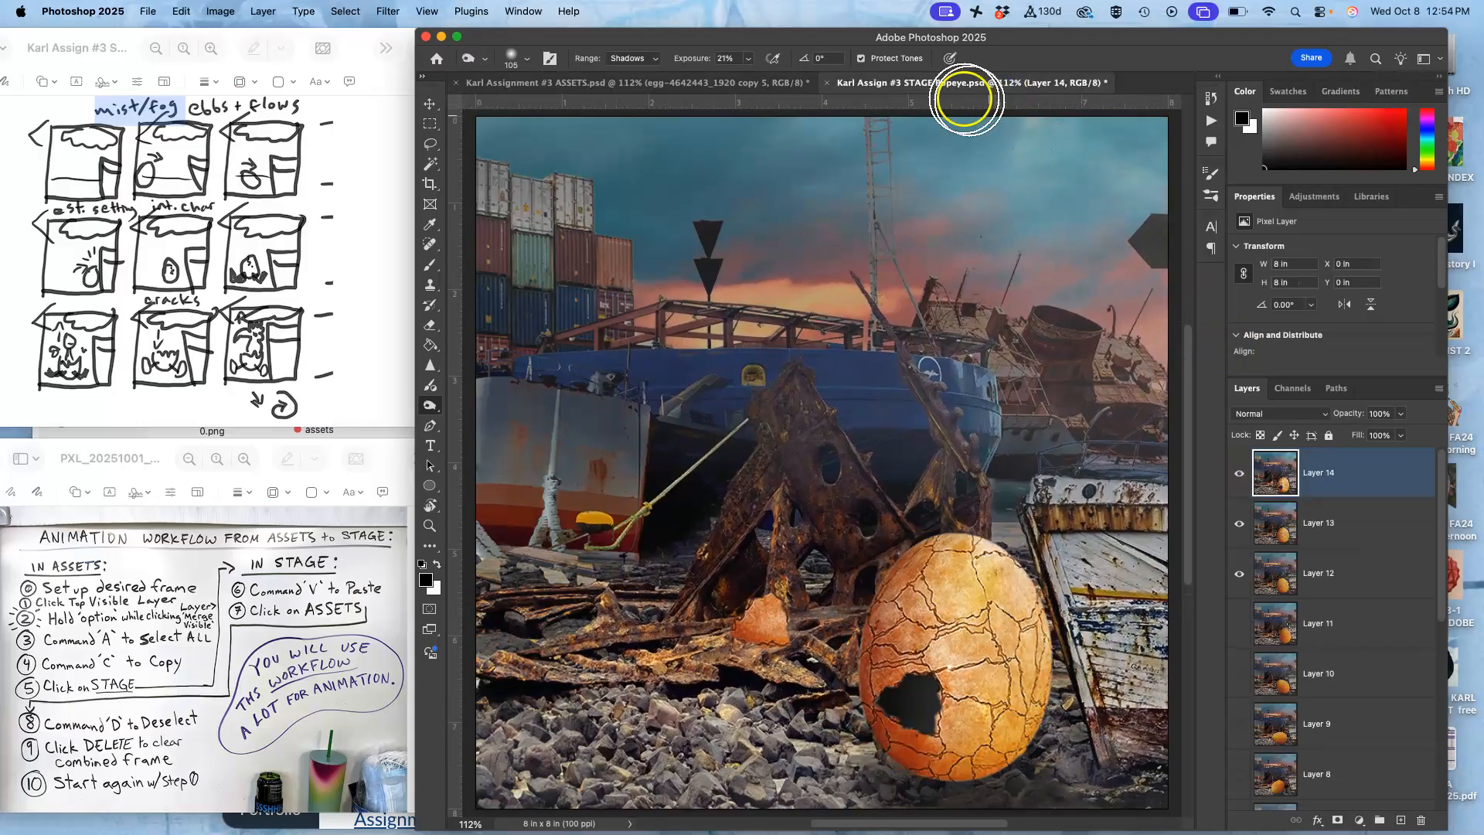
left_click(738, 83)
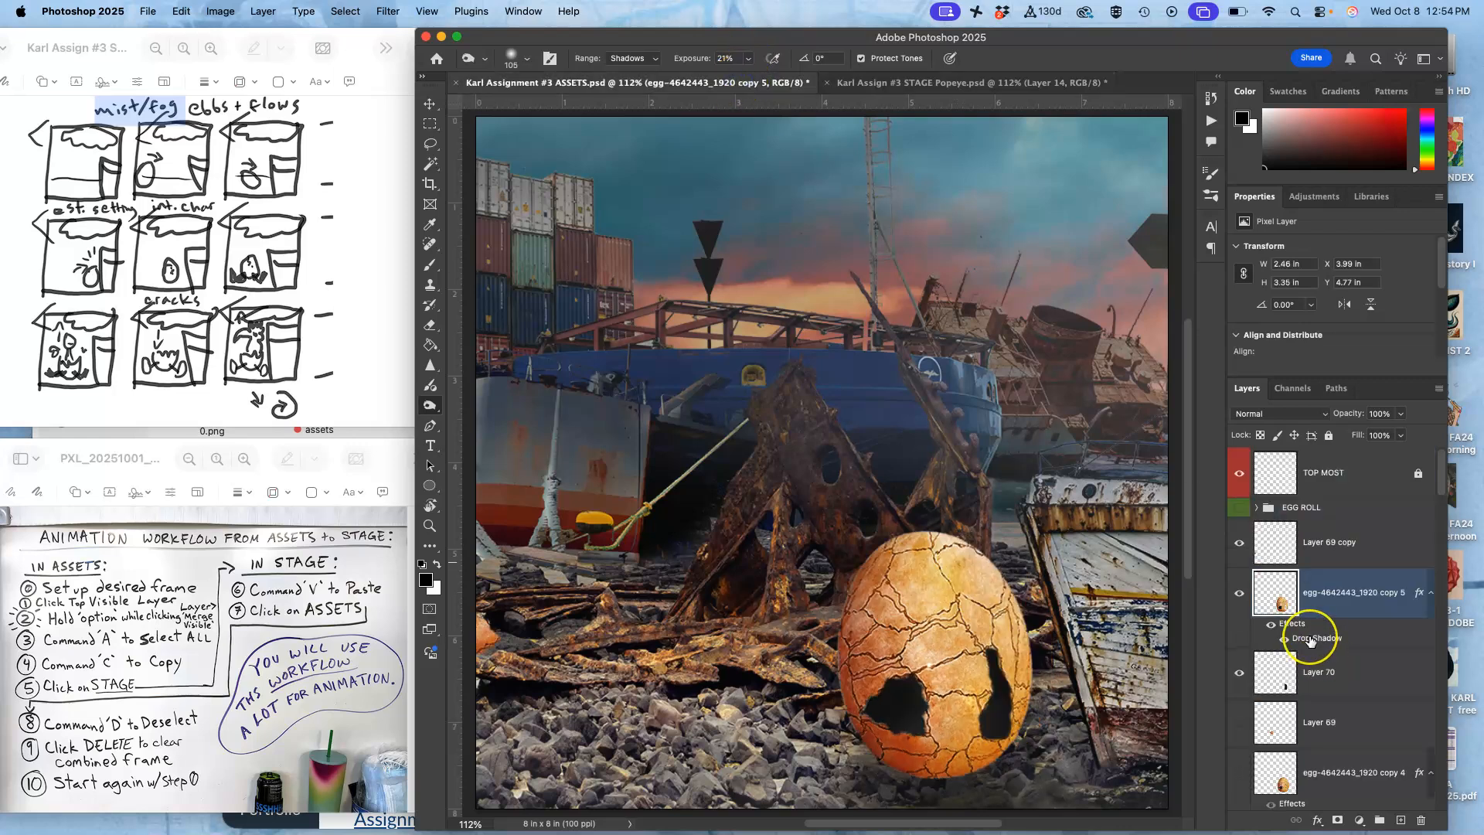
Duplicate the cloud-mood-143357 copy 14 layer in the Atmosphere group and hide the original.
scroll(1306, 639, "down", 10)
scroll(1310, 640, "up", 10)
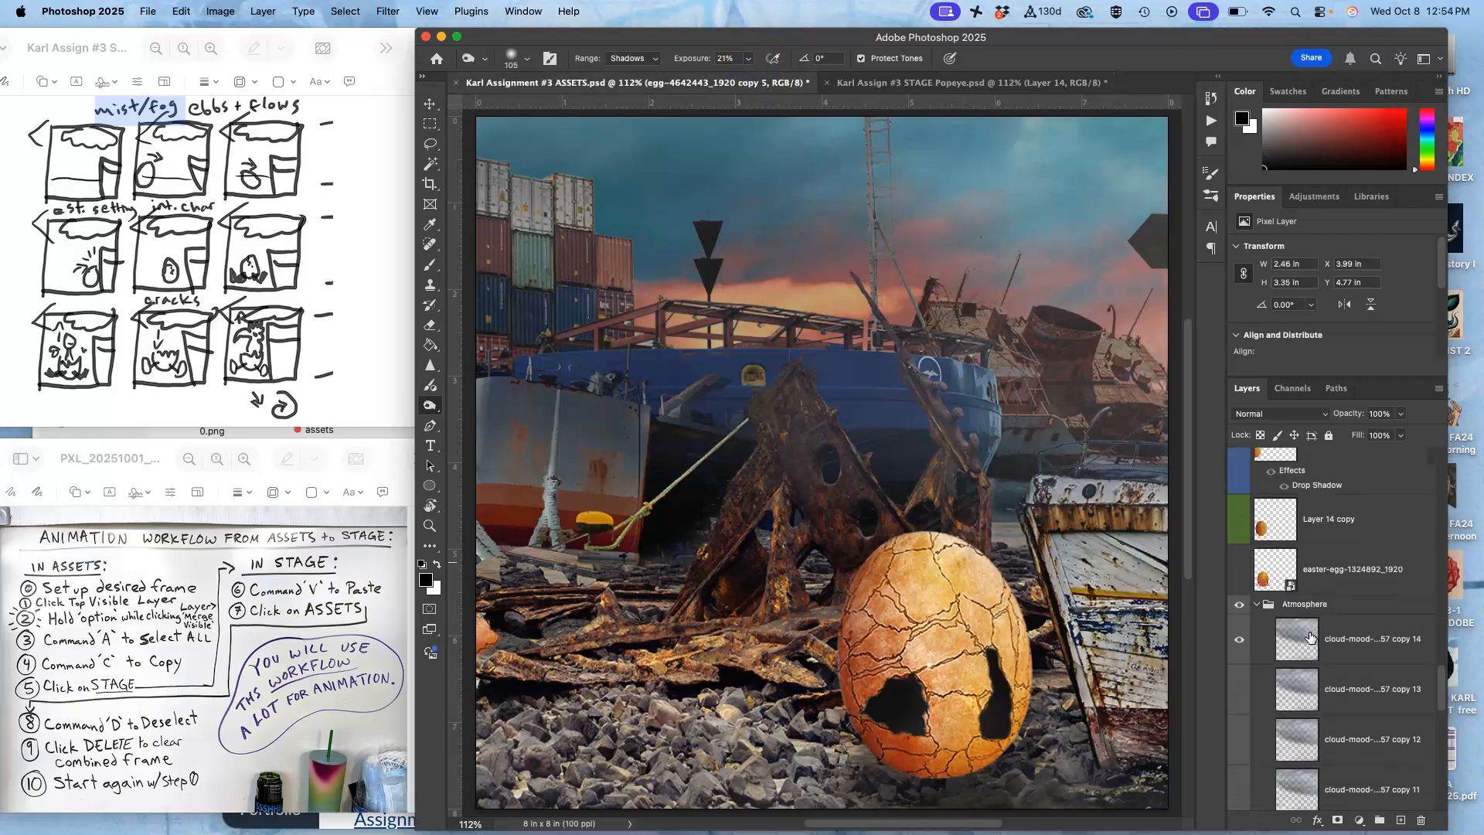
left_click(1346, 649)
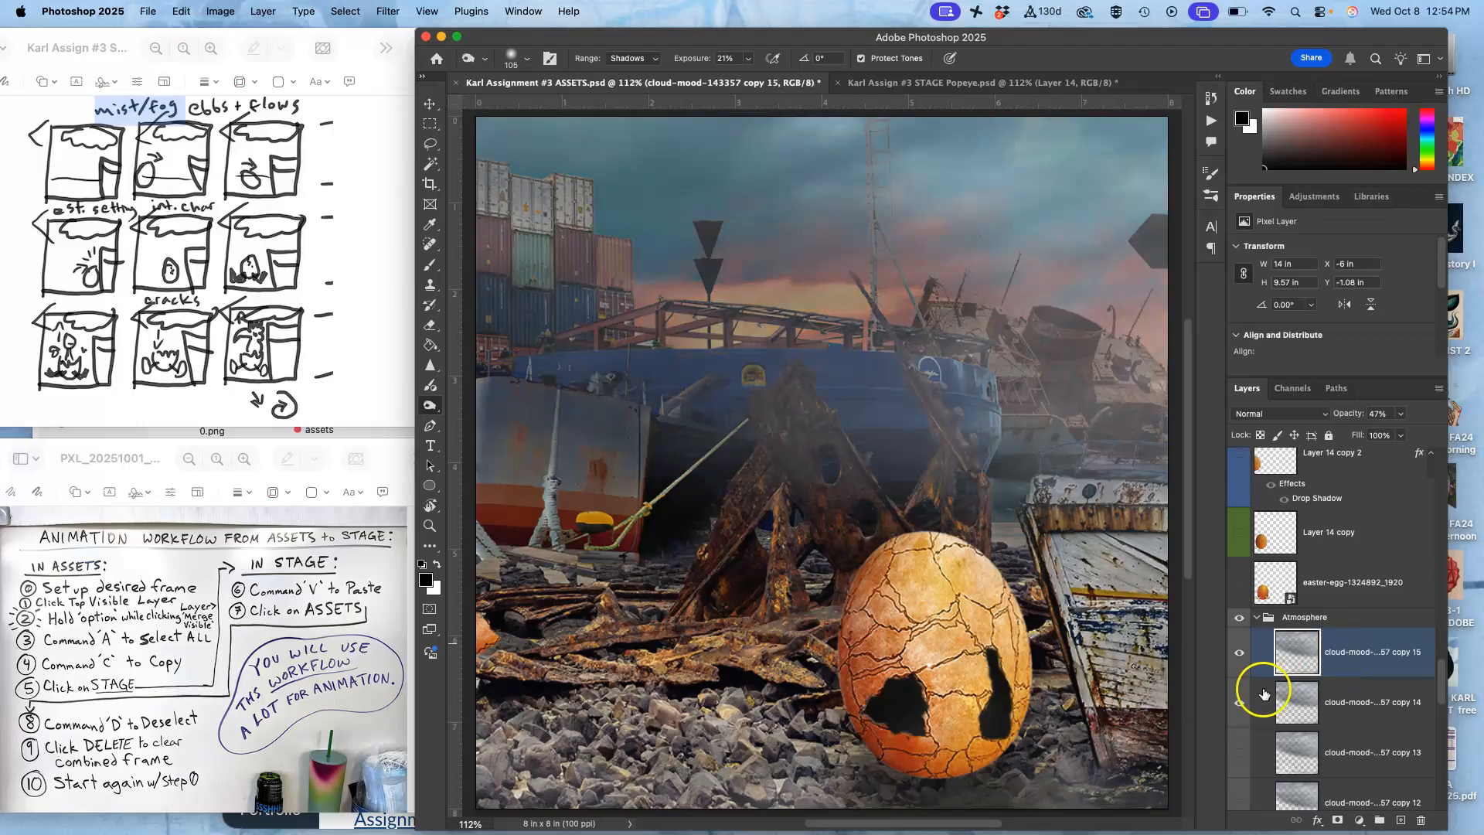
left_click(1239, 703)
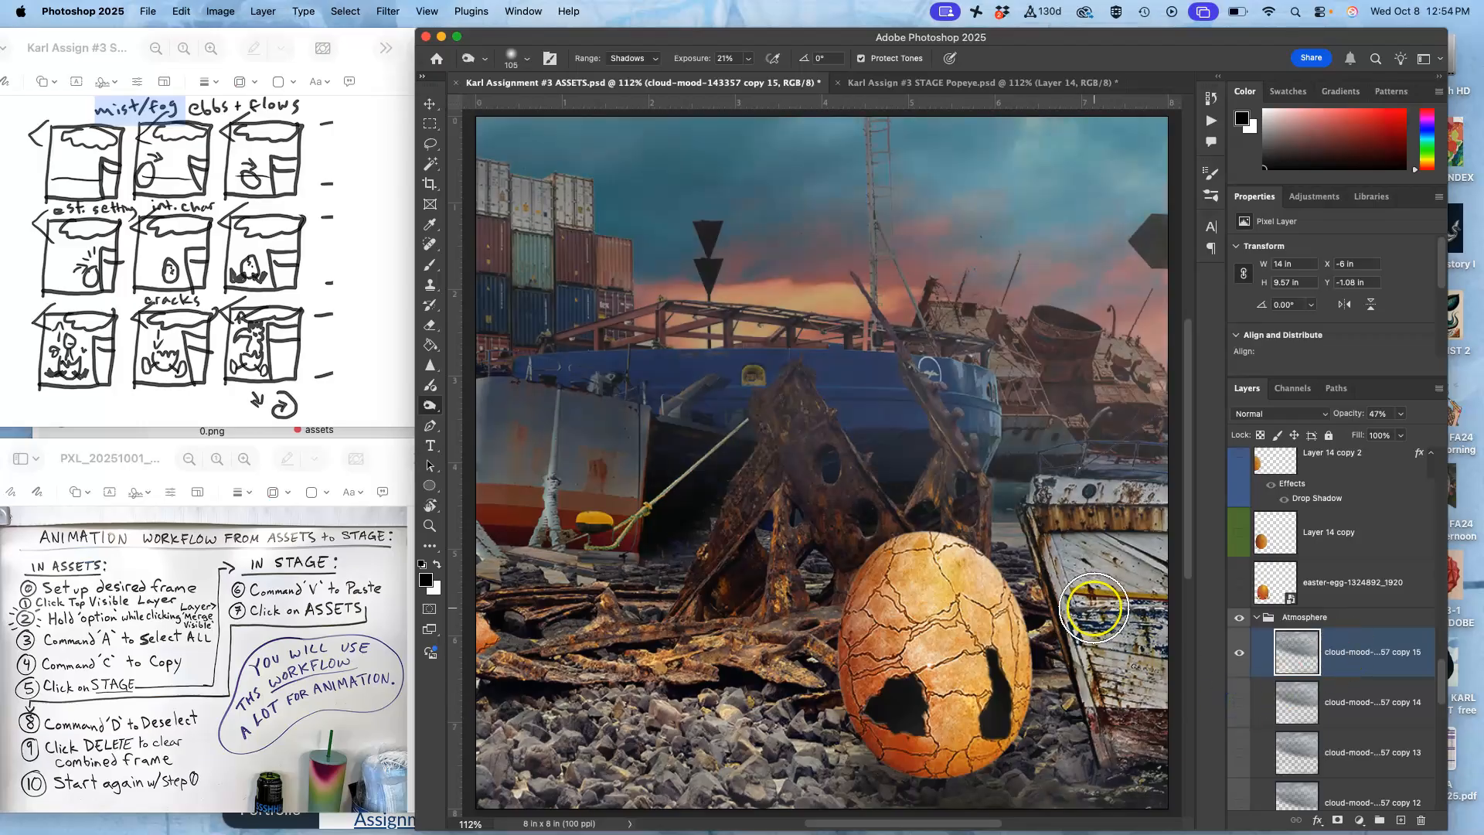
Enlarge the cloud-mood-143357 copy 15 layer from its upper-left corner to about 14.62 by 9.98 inches.
key("super+t")
scroll(828, 470, "up", 3)
scroll(827, 470, "left", 8)
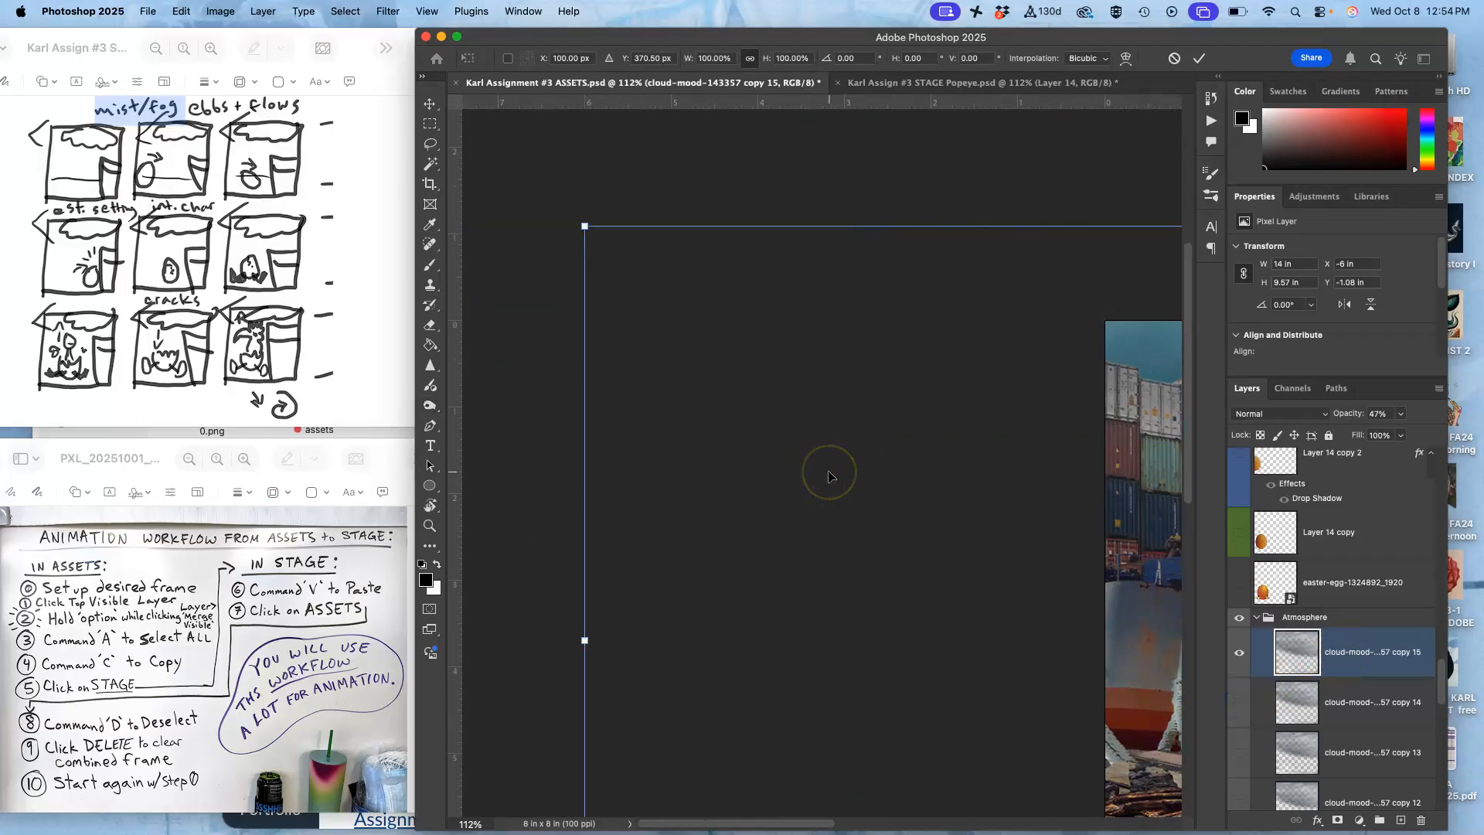
left_click_drag(584, 224, 530, 189)
key("Return")
key("o")
Set the fishing-boat-1654446 copy layer's opacity to 16% and switch to the STAGE document to compare frames.
scroll(530, 189, "down", 10)
scroll(530, 188, "right", 5)
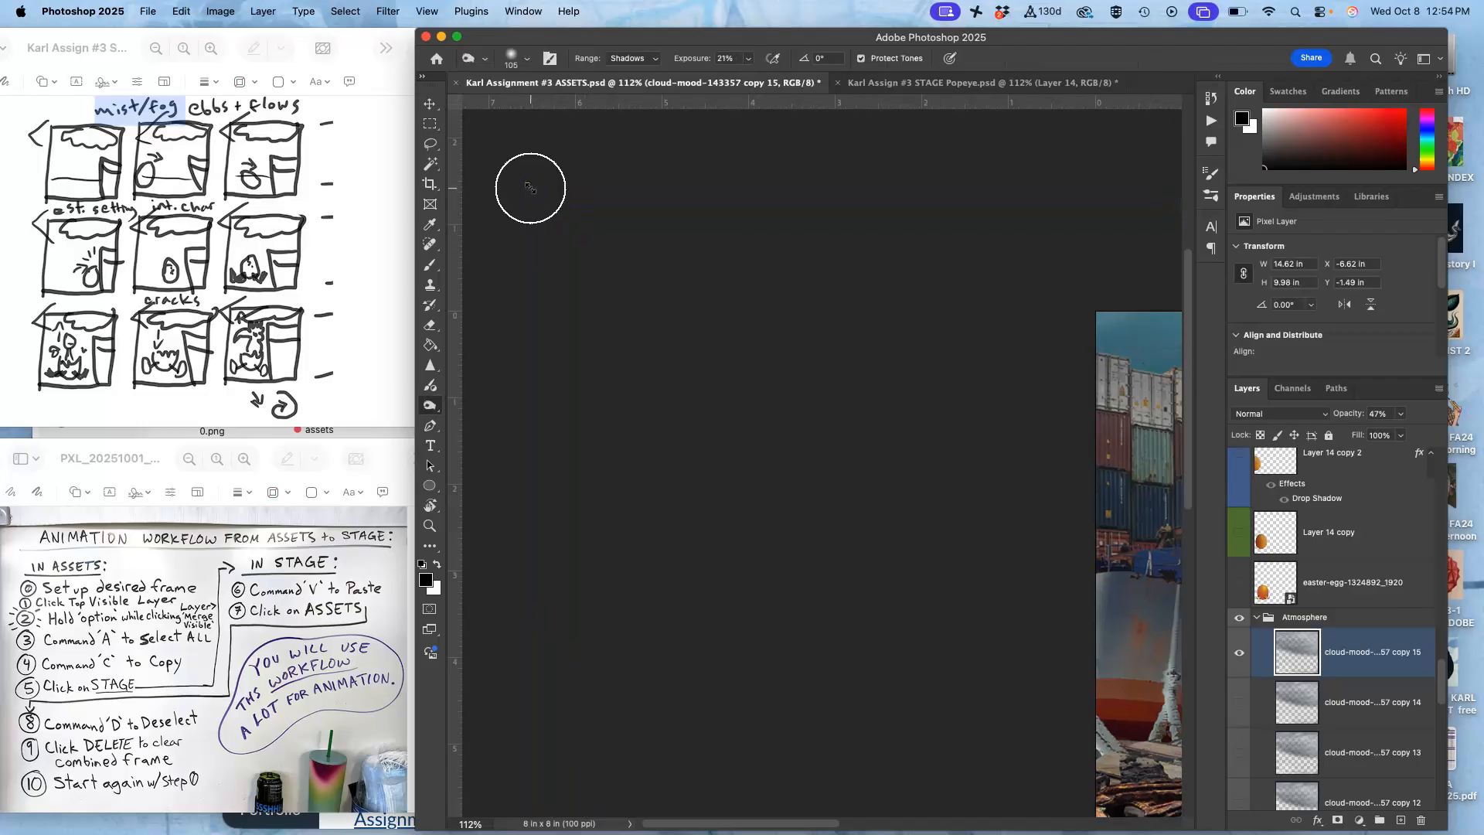
scroll(1275, 649, "down", 10)
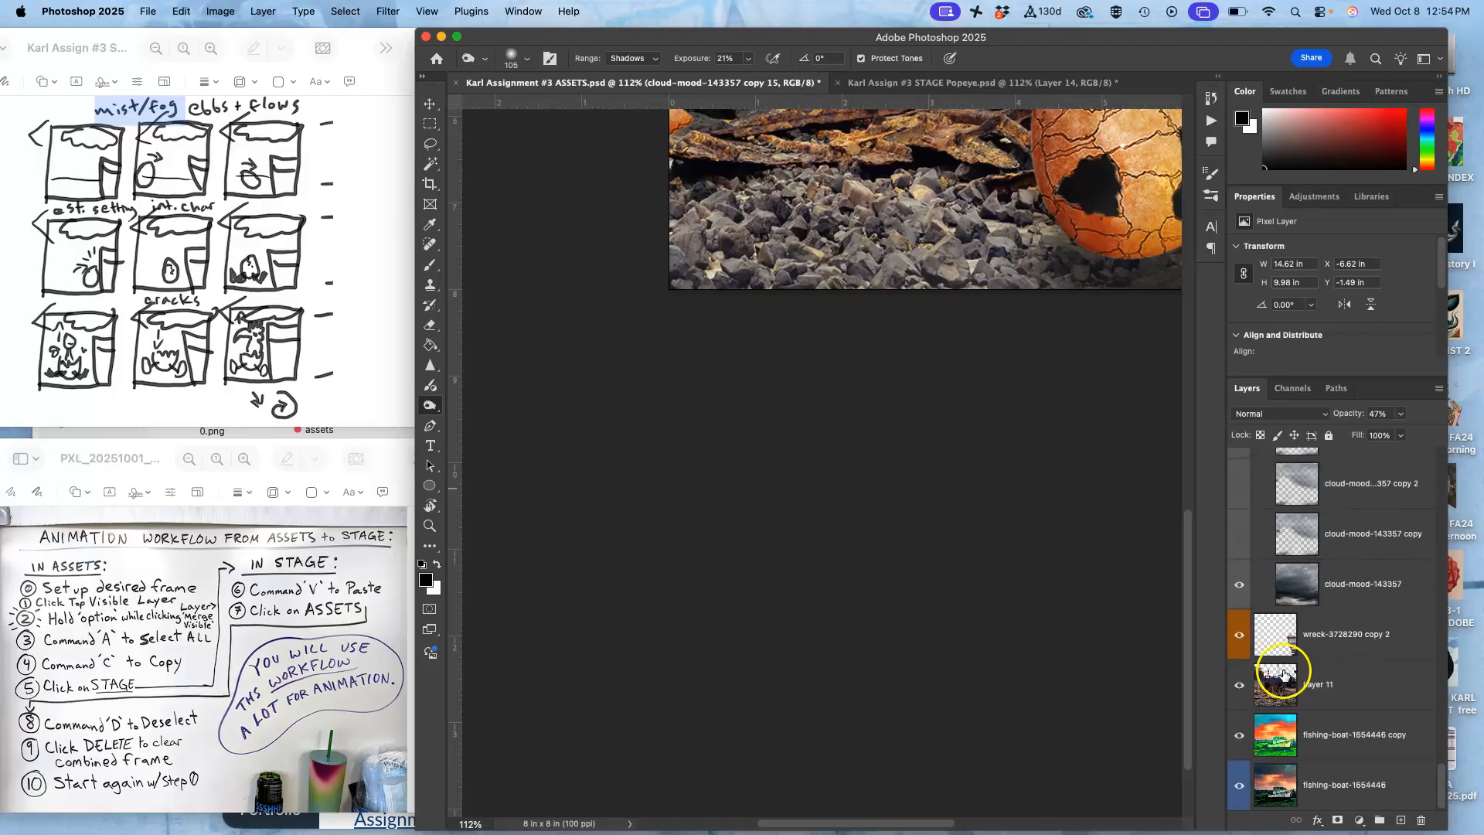
left_click(1326, 735)
left_click(1400, 414)
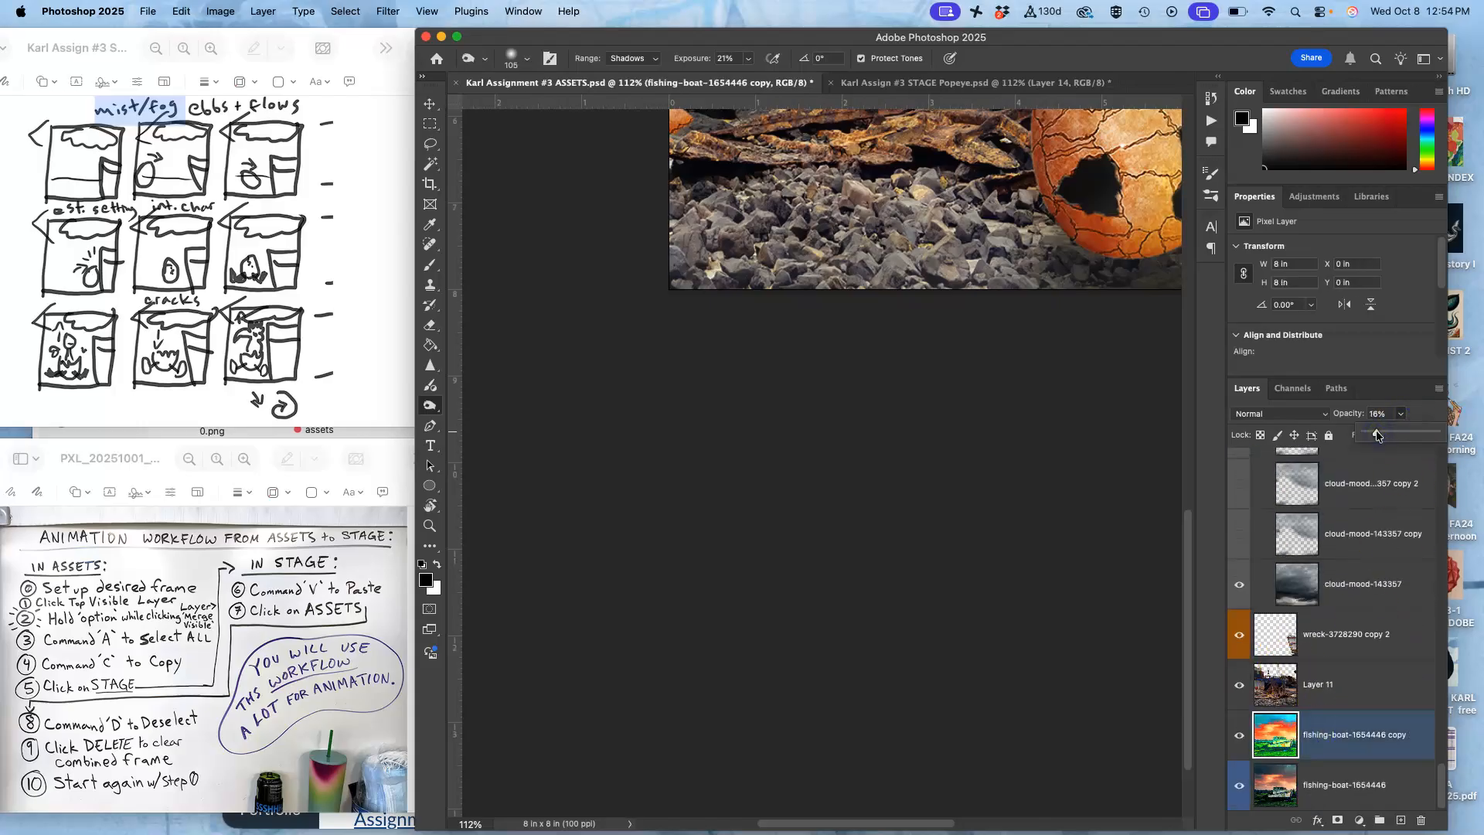
key("super+0")
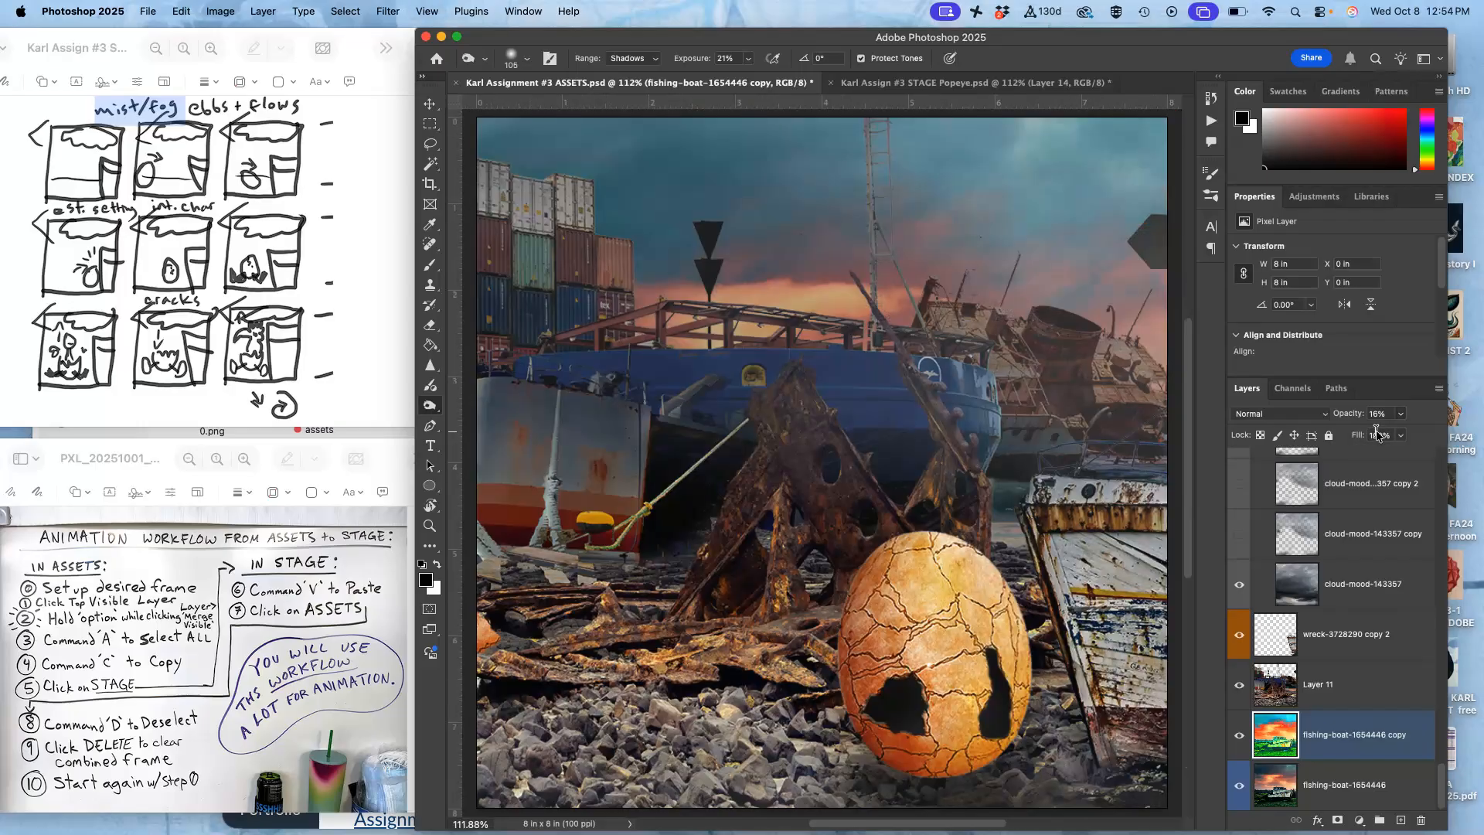
left_click(926, 90)
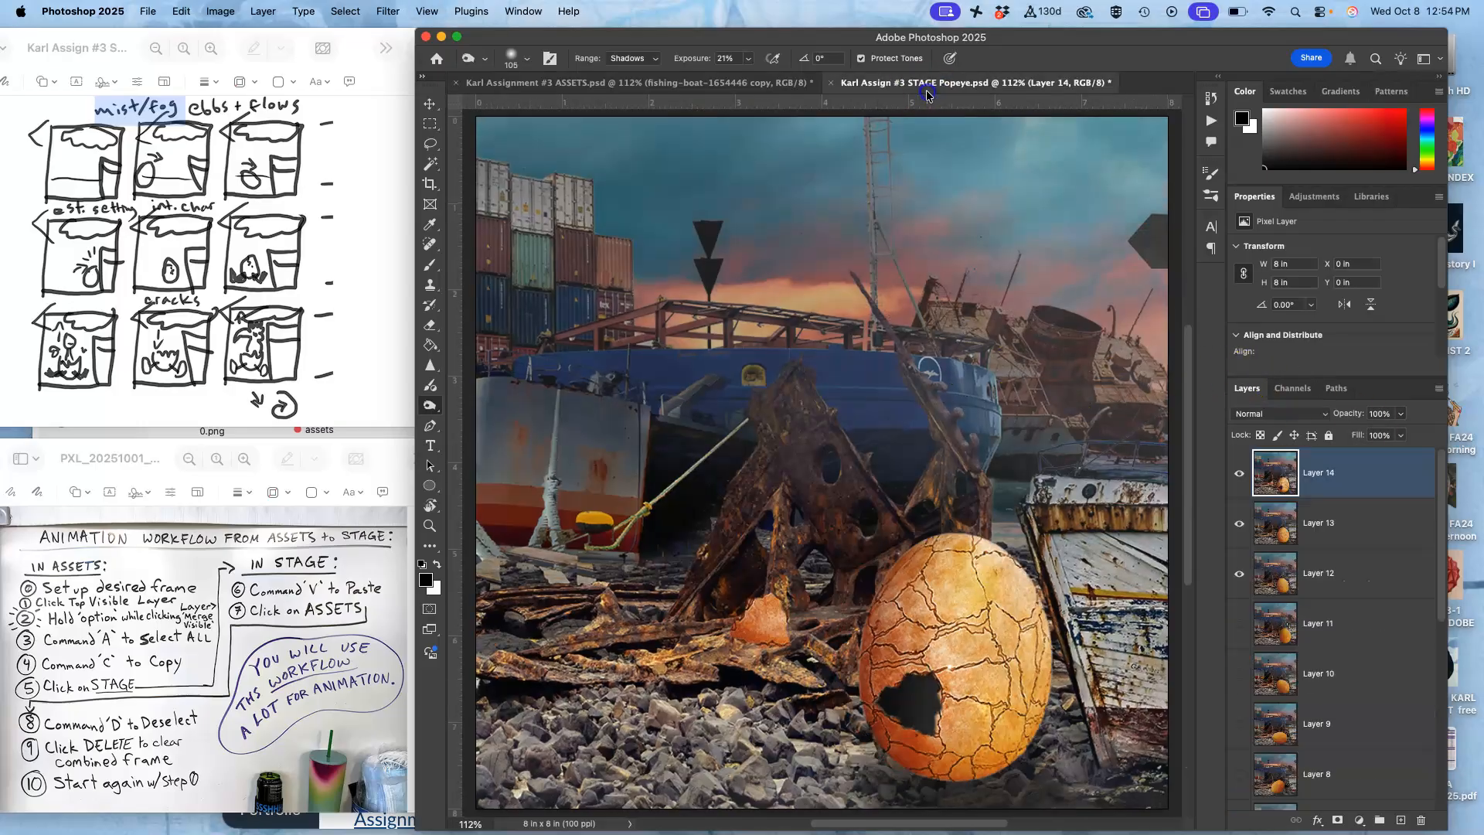
Compare the new frame in the ASSETS document with the latest frame in the STAGE document, returning to ASSETS.
left_click(766, 85)
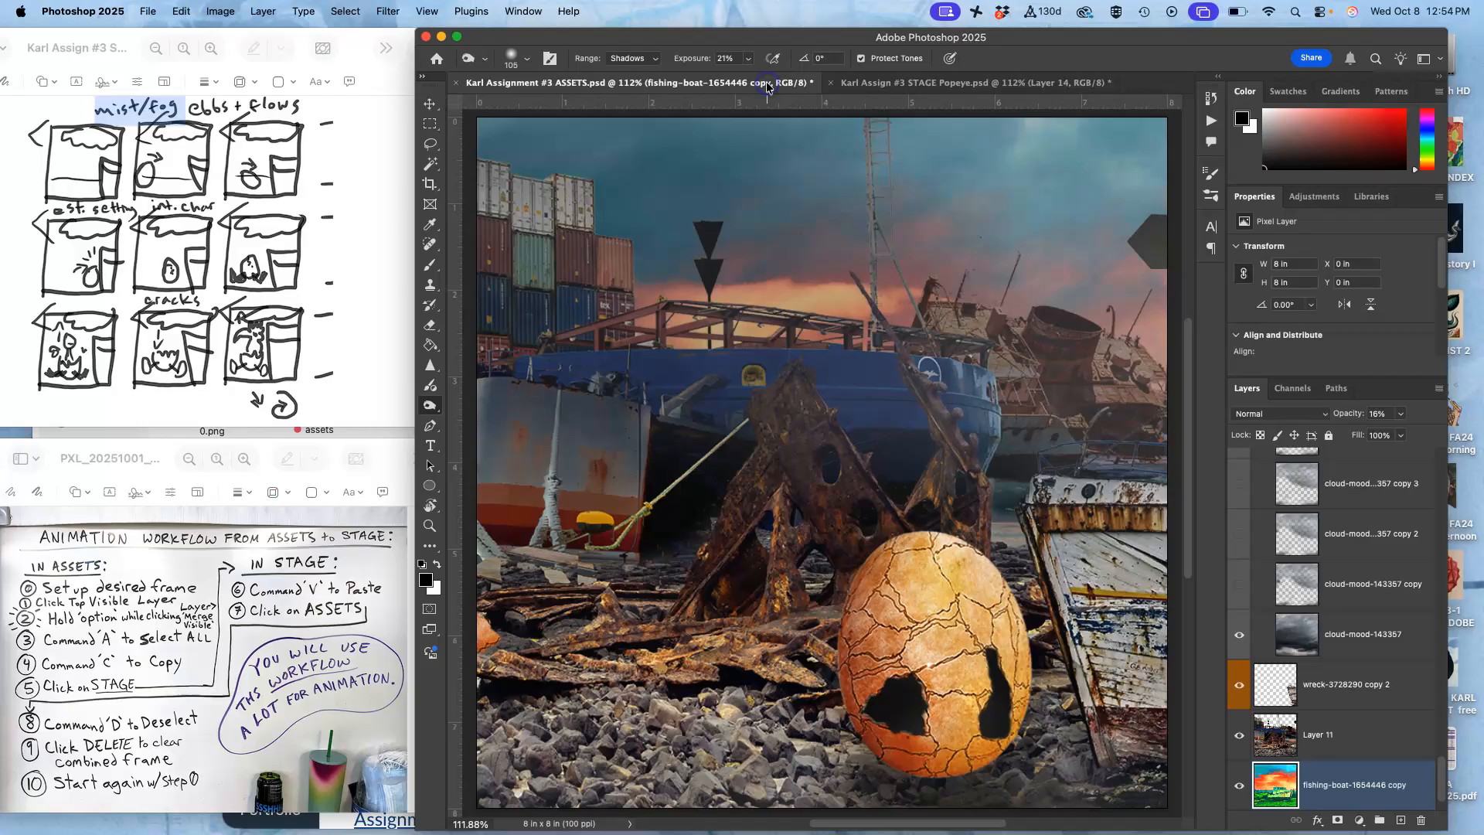
left_click(905, 82)
left_click(732, 85)
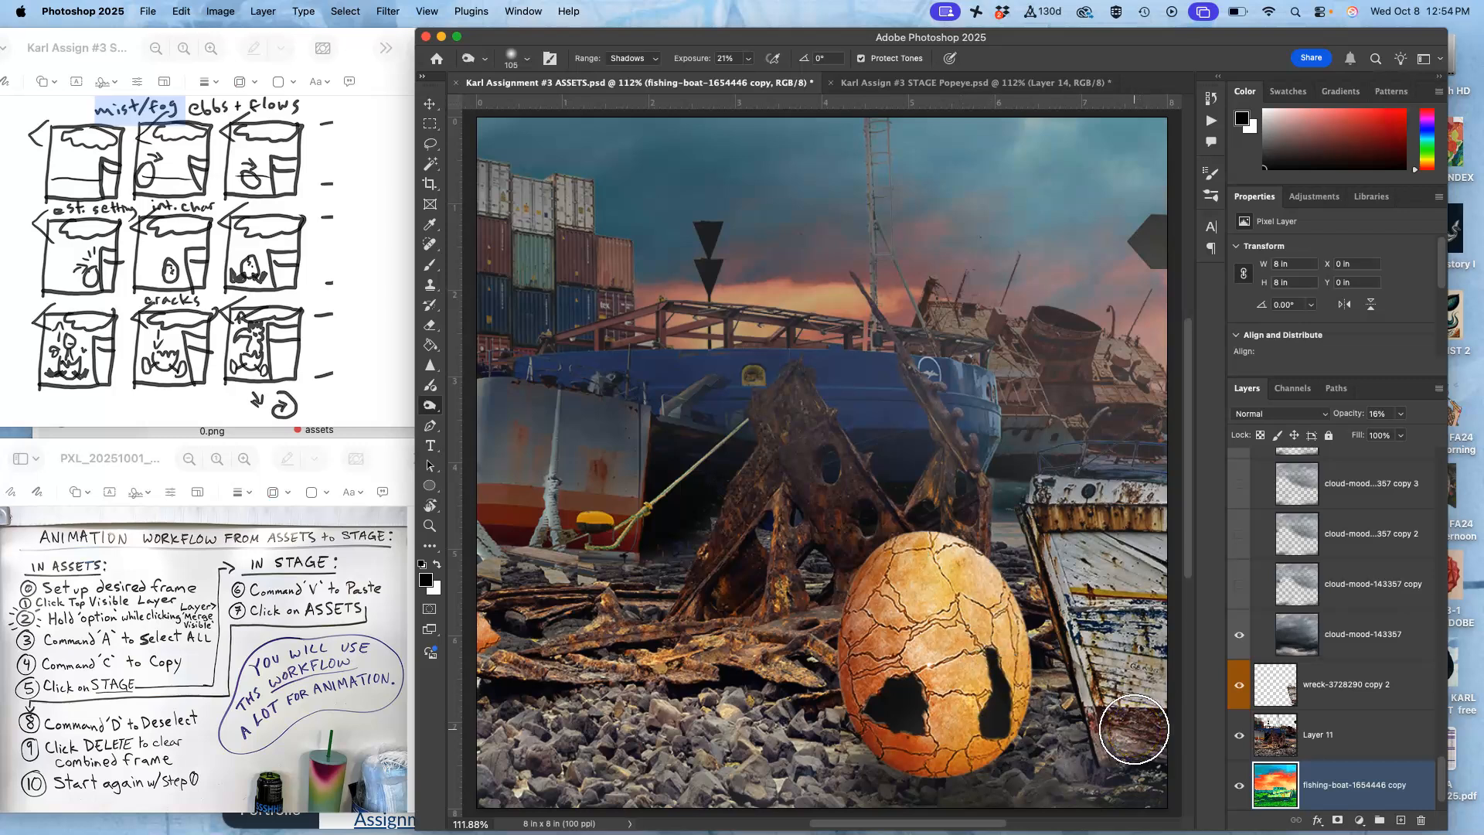
left_click_drag(1073, 653, 1085, 653)
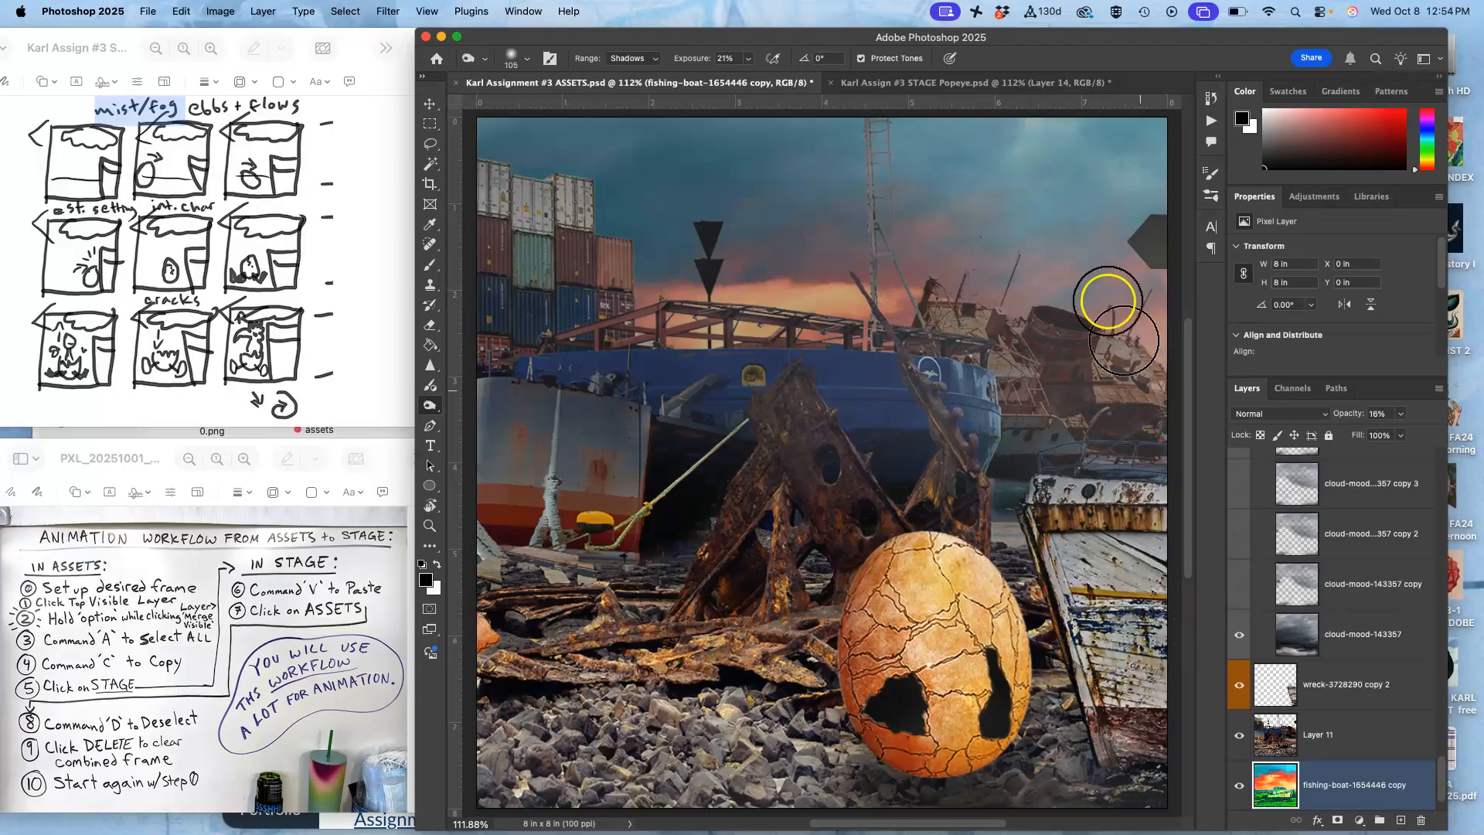
left_click(973, 88)
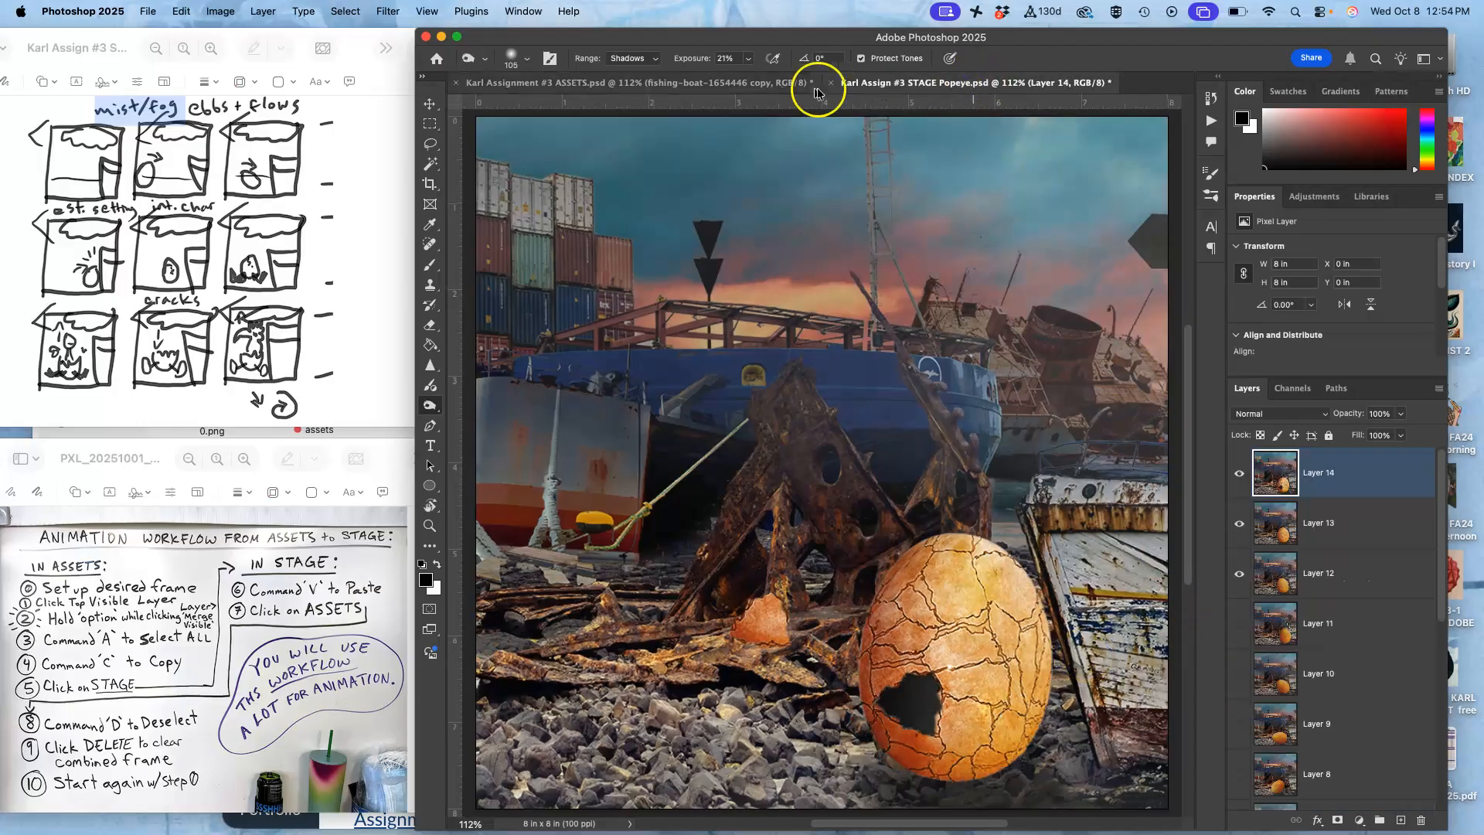
left_click(779, 89)
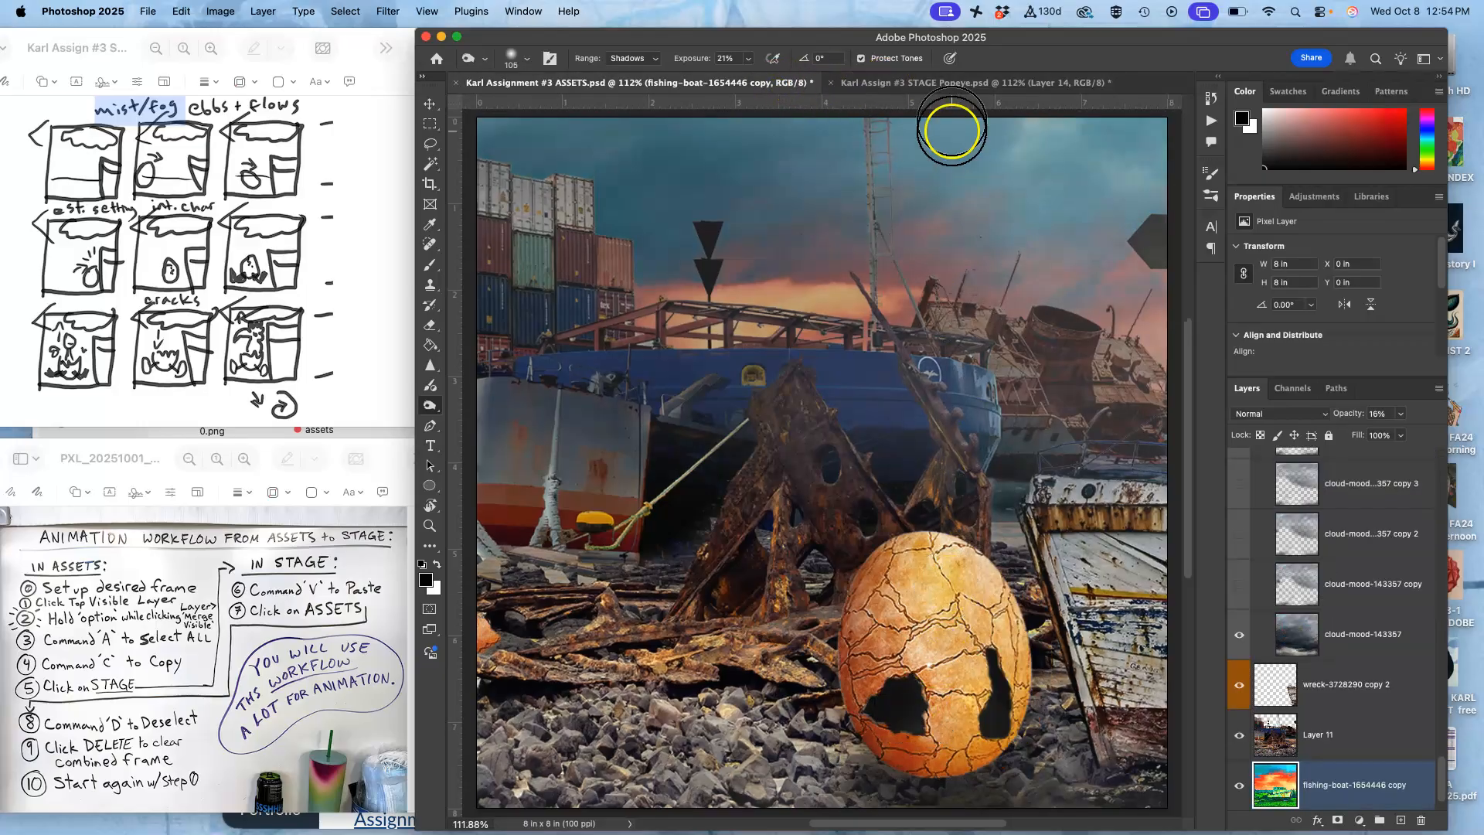
left_click(949, 87)
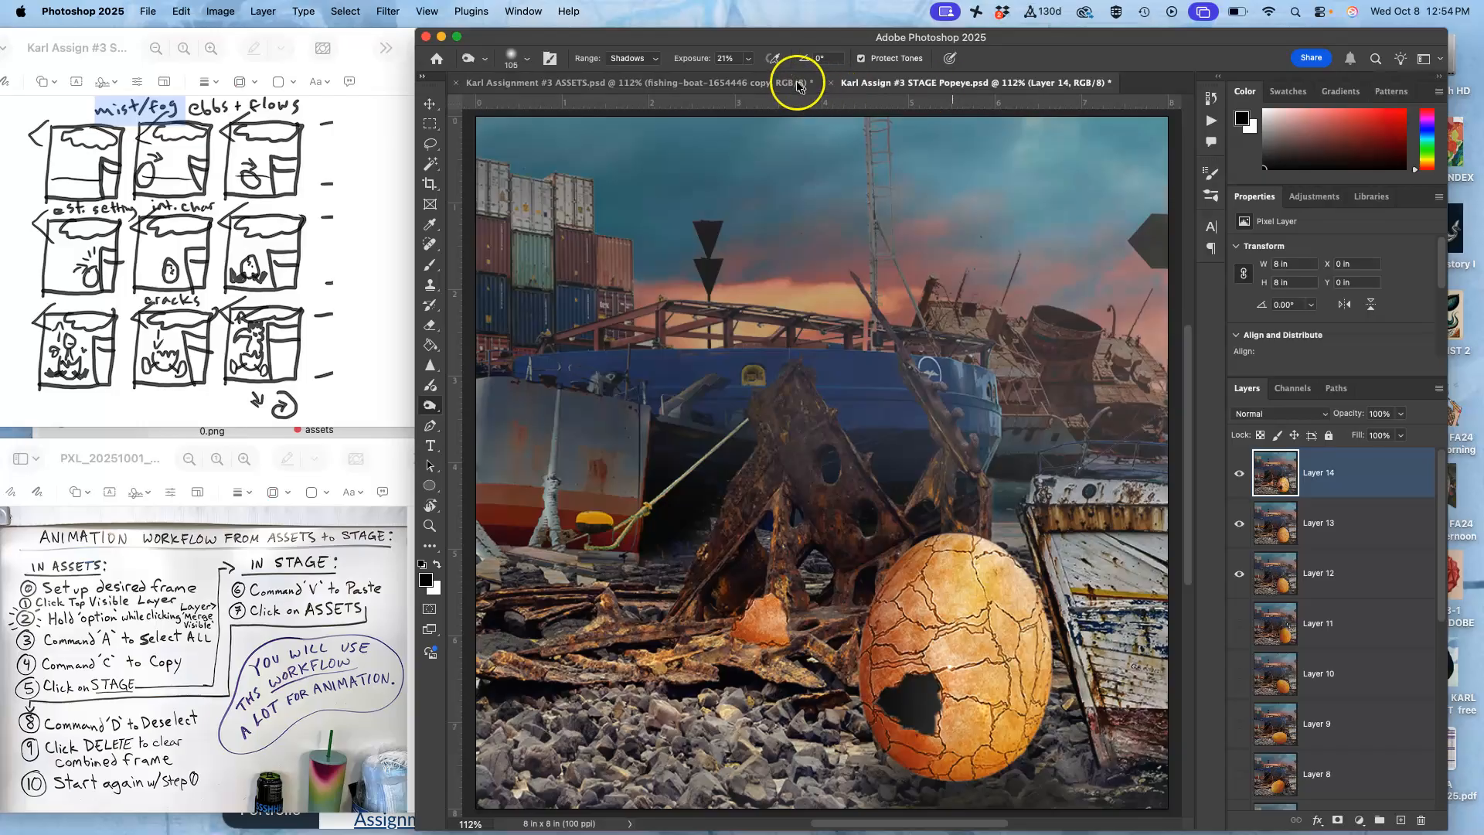
left_click(792, 85)
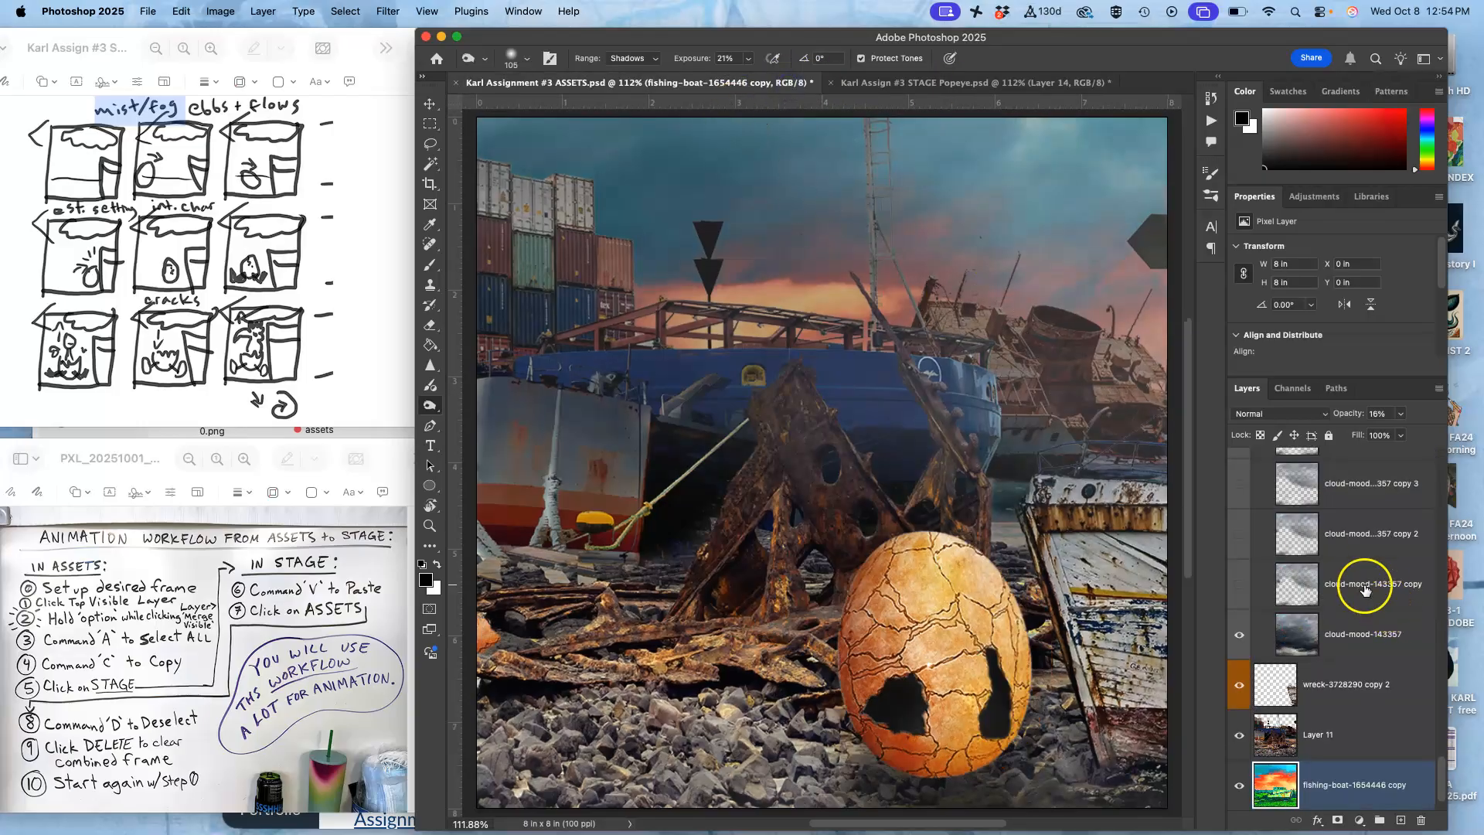
Merge Layer 70, holding the second hole, with the egg-4642443_1920 copy 5 layer.
scroll(1354, 585, "up", 10)
scroll(1354, 585, "up", 10)
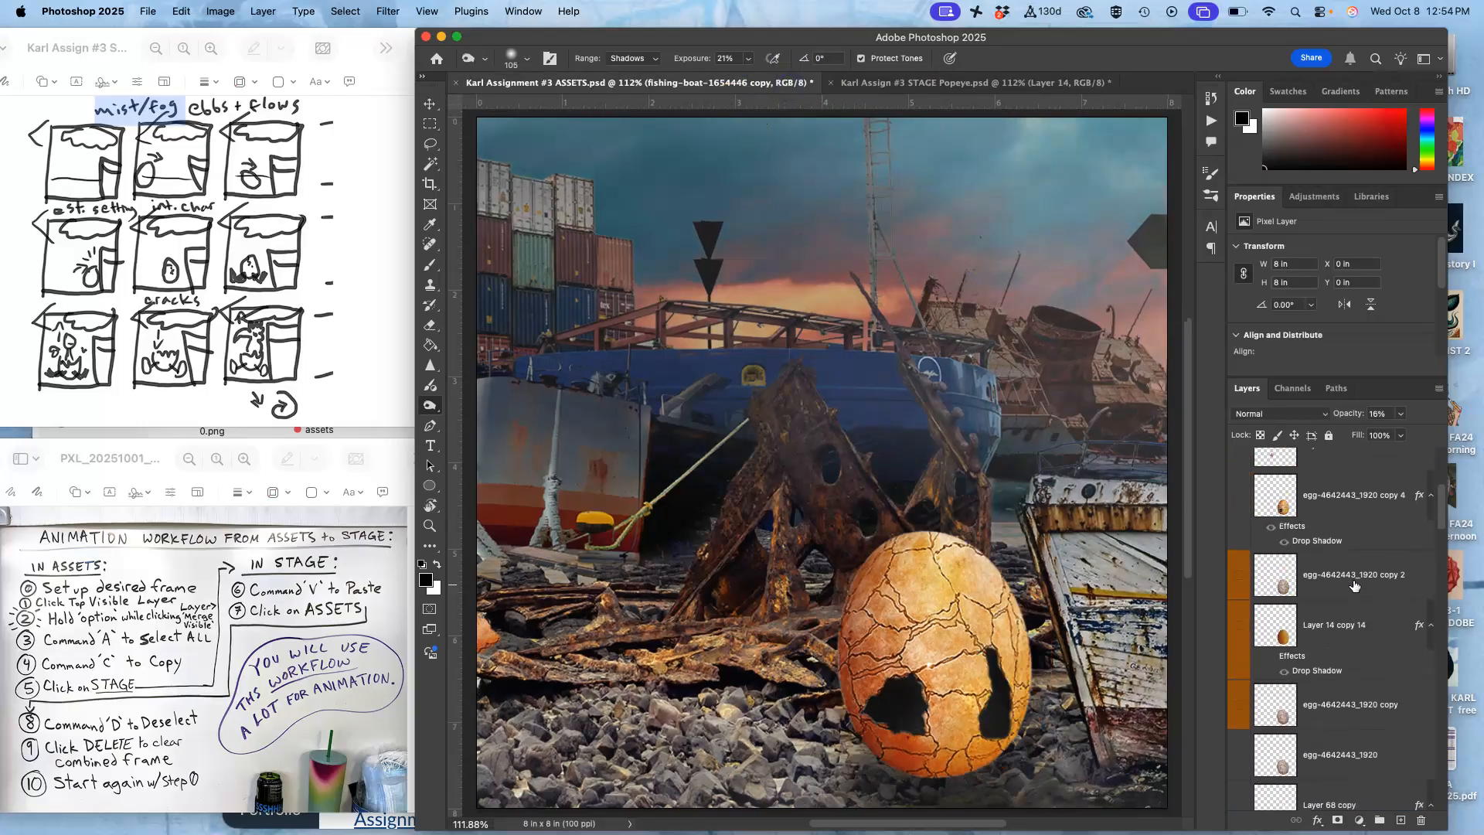
left_click(1346, 570)
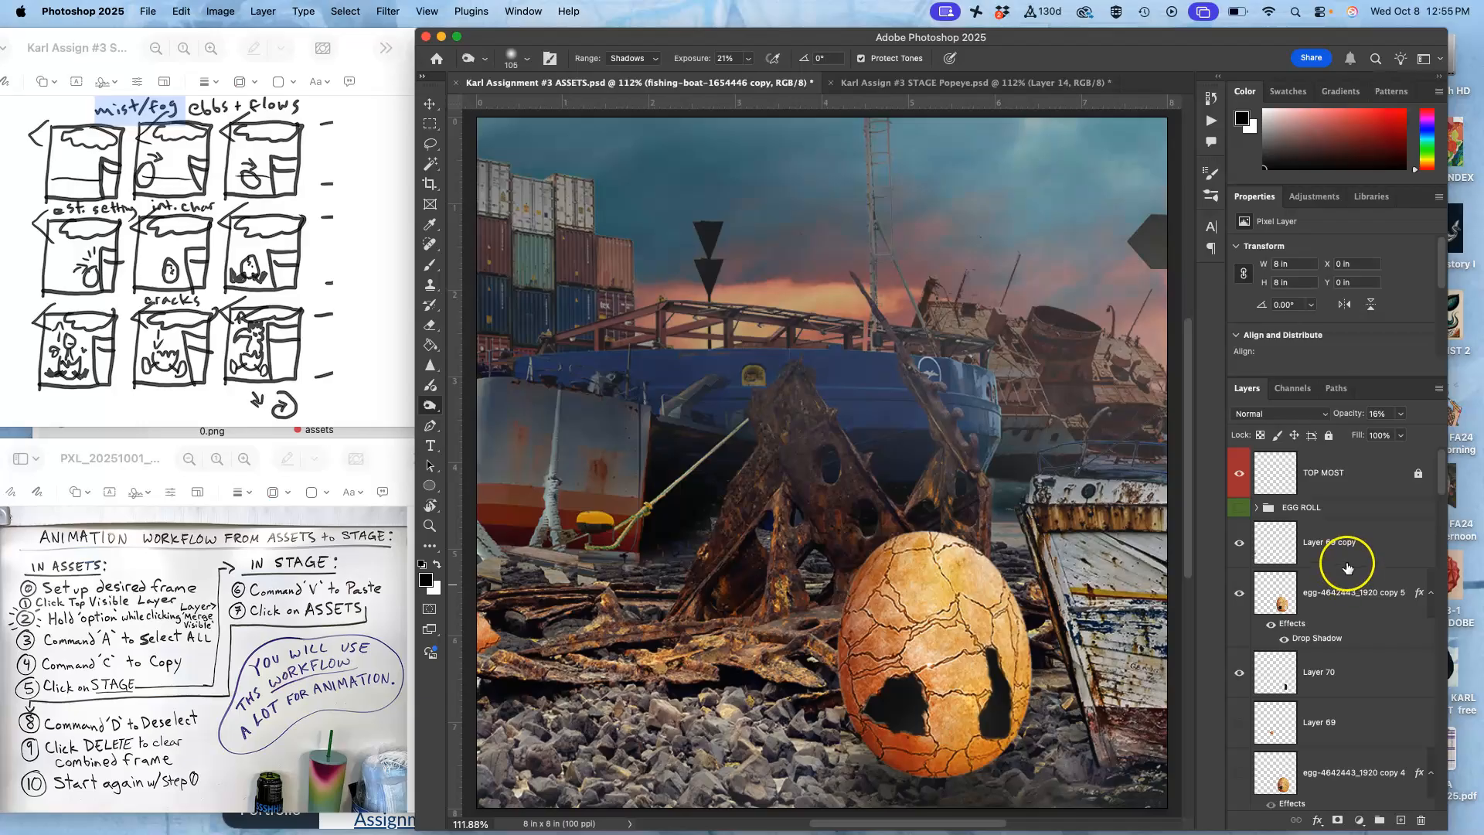
left_click(1334, 675)
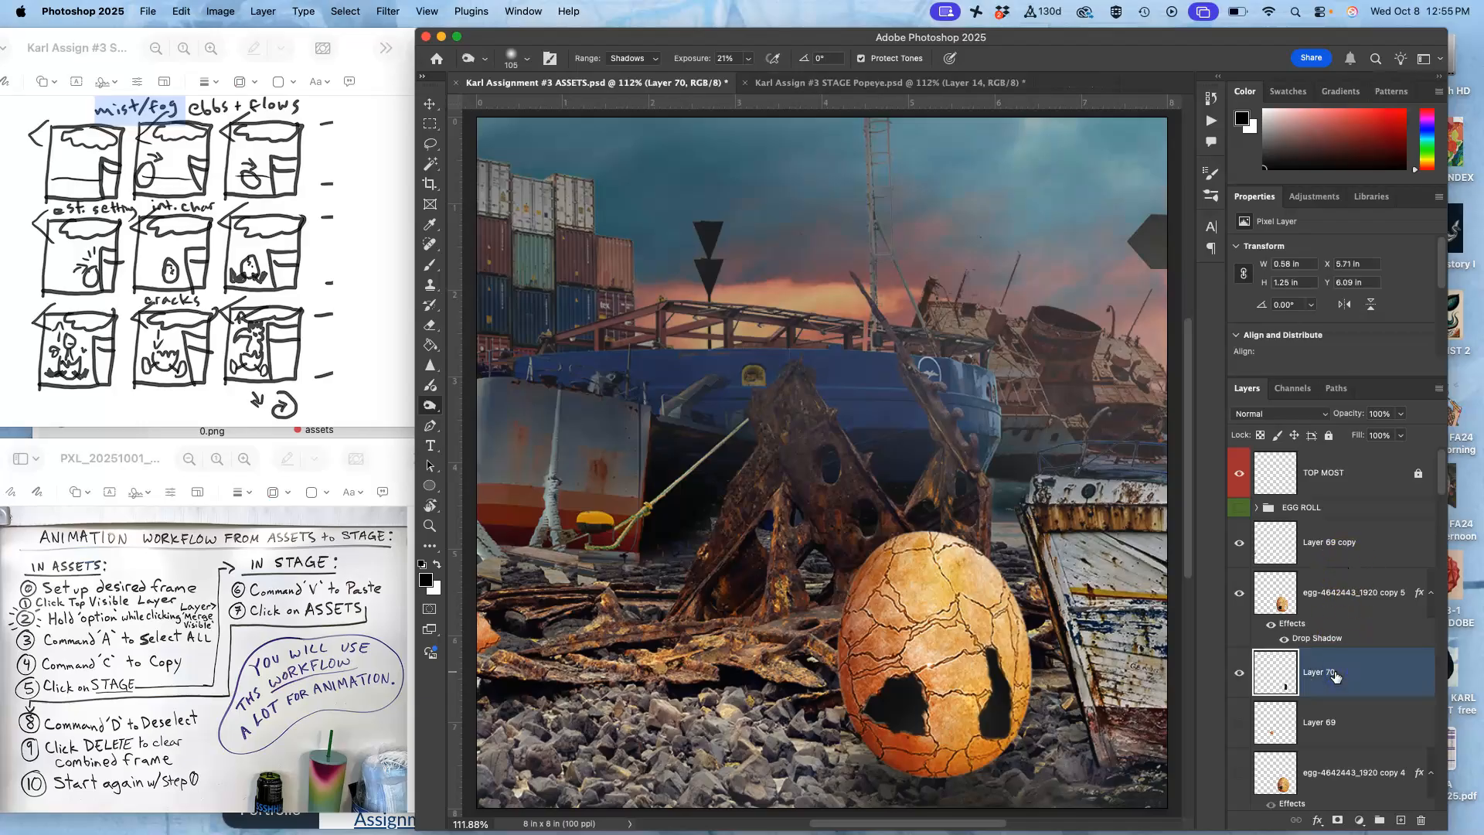
left_click(1340, 640)
left_click(1332, 611, "shift")
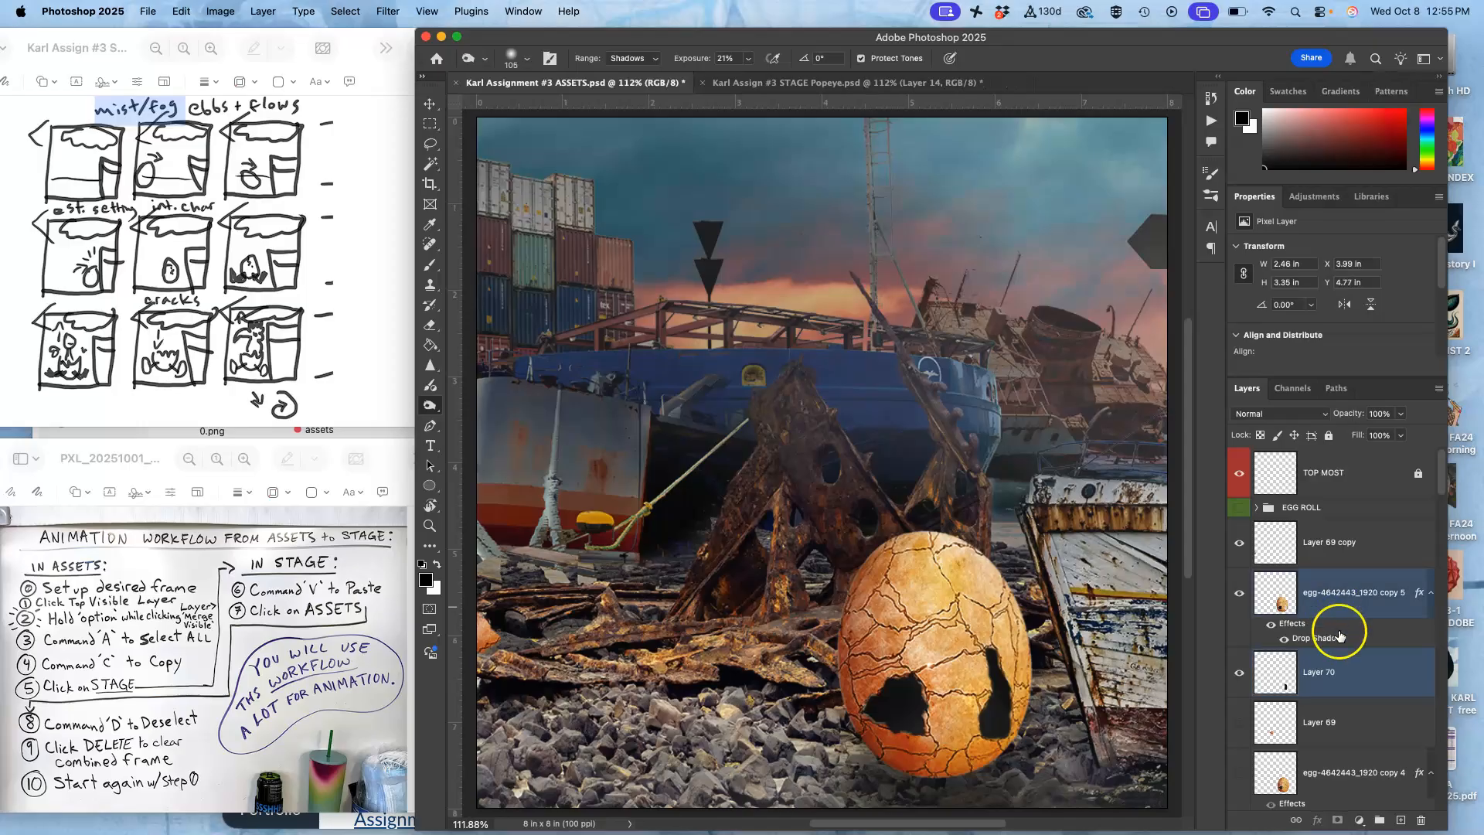
left_click(1341, 677)
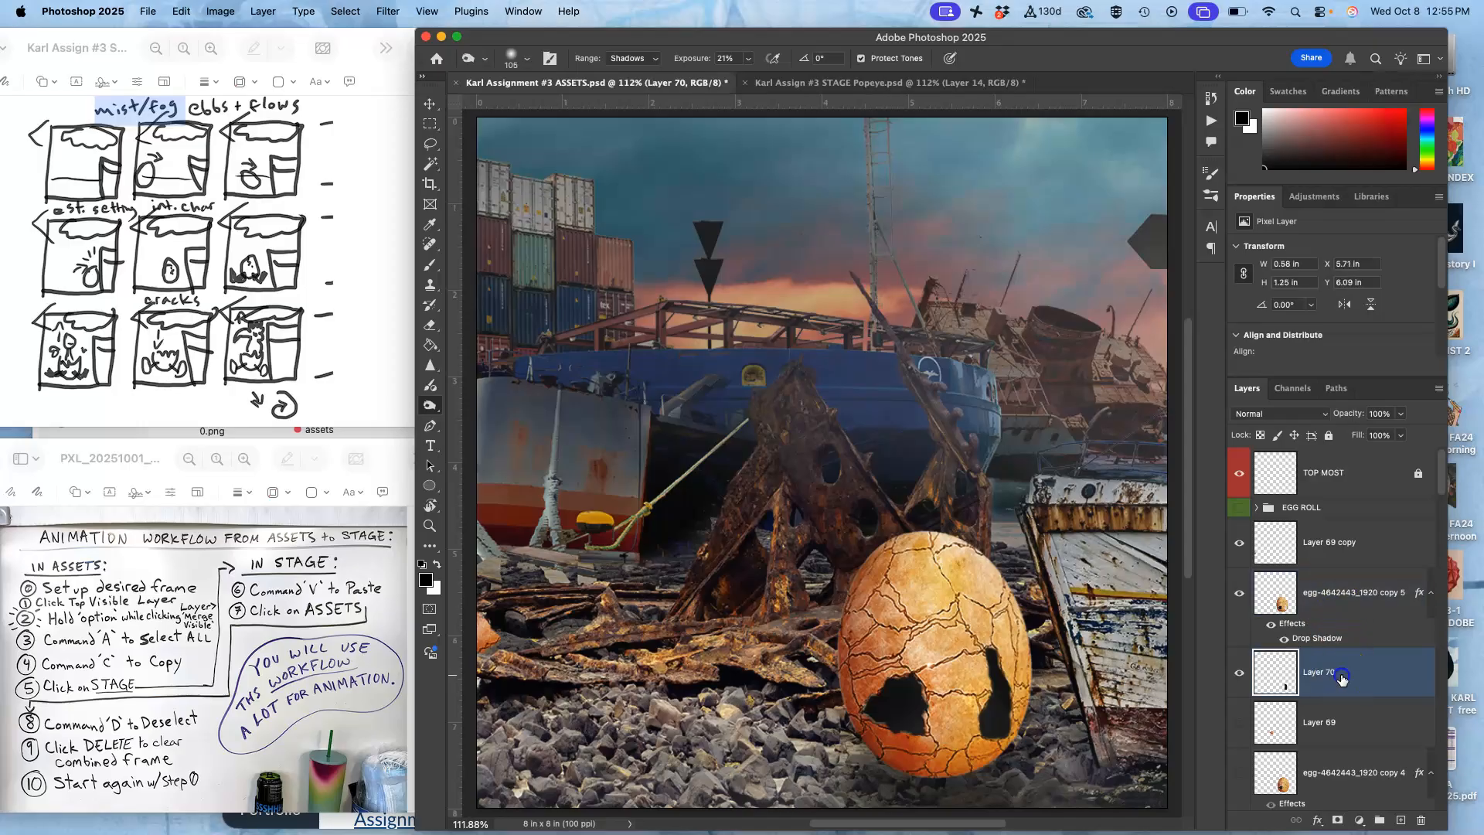
left_click(1271, 623)
left_click(1328, 605, "shift")
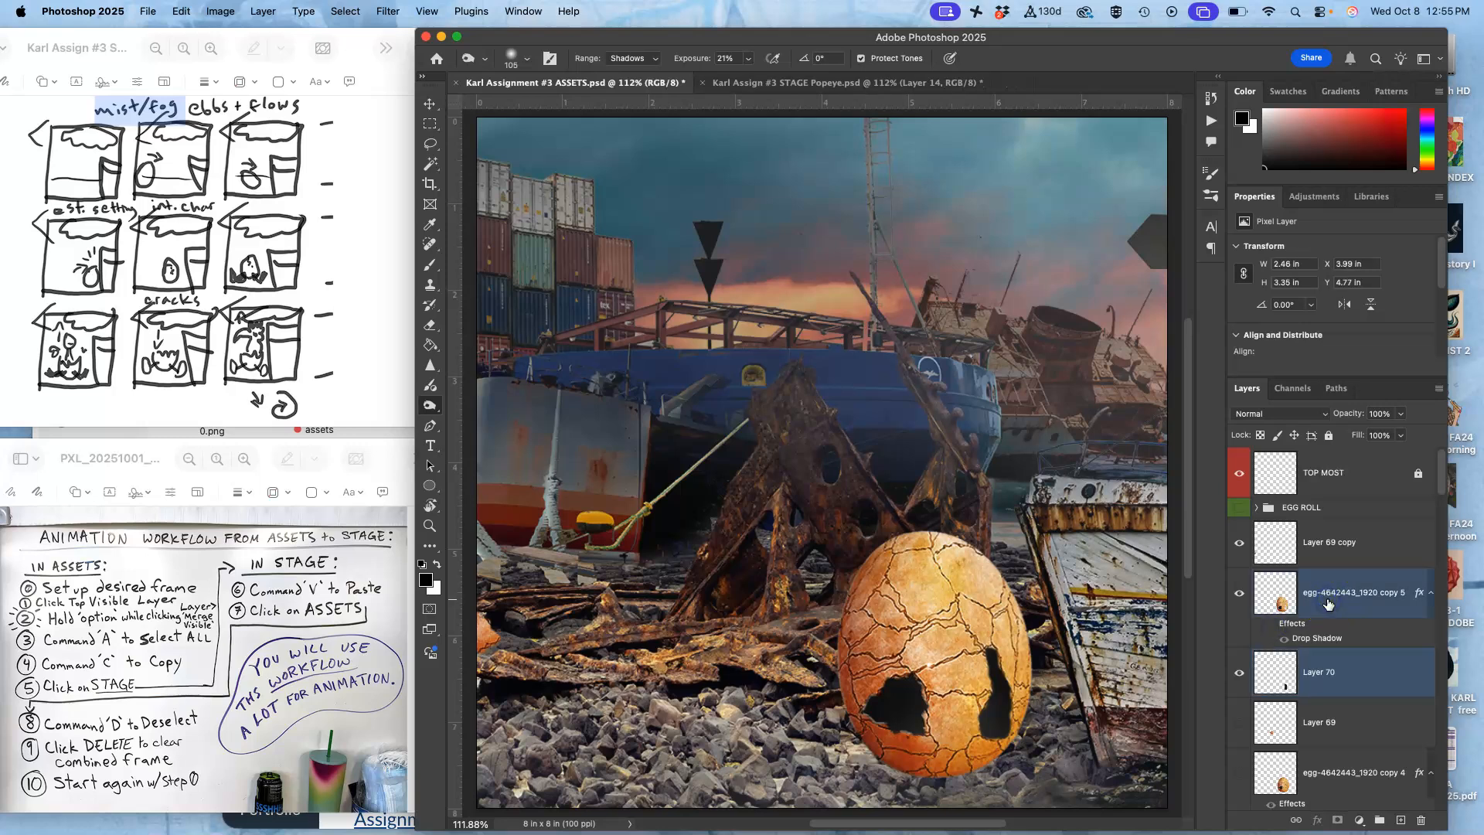
key("super+e")
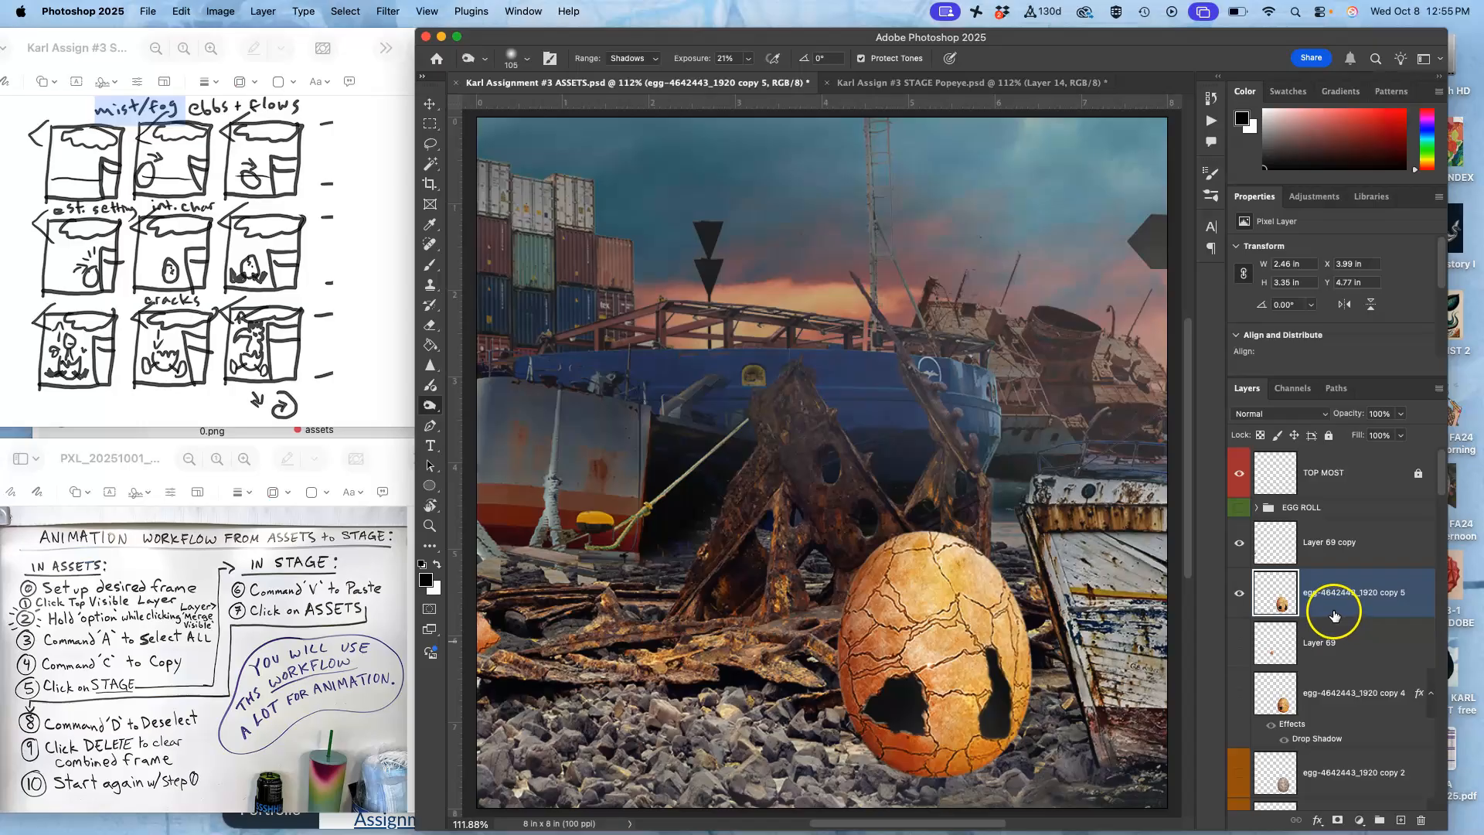
Copy the drop shadow layer style from egg-4642443_1920 copy 4 and paste it onto egg-4642443_1920 copy 5.
right_click(1333, 615)
left_click(1334, 612)
right_click(1340, 725)
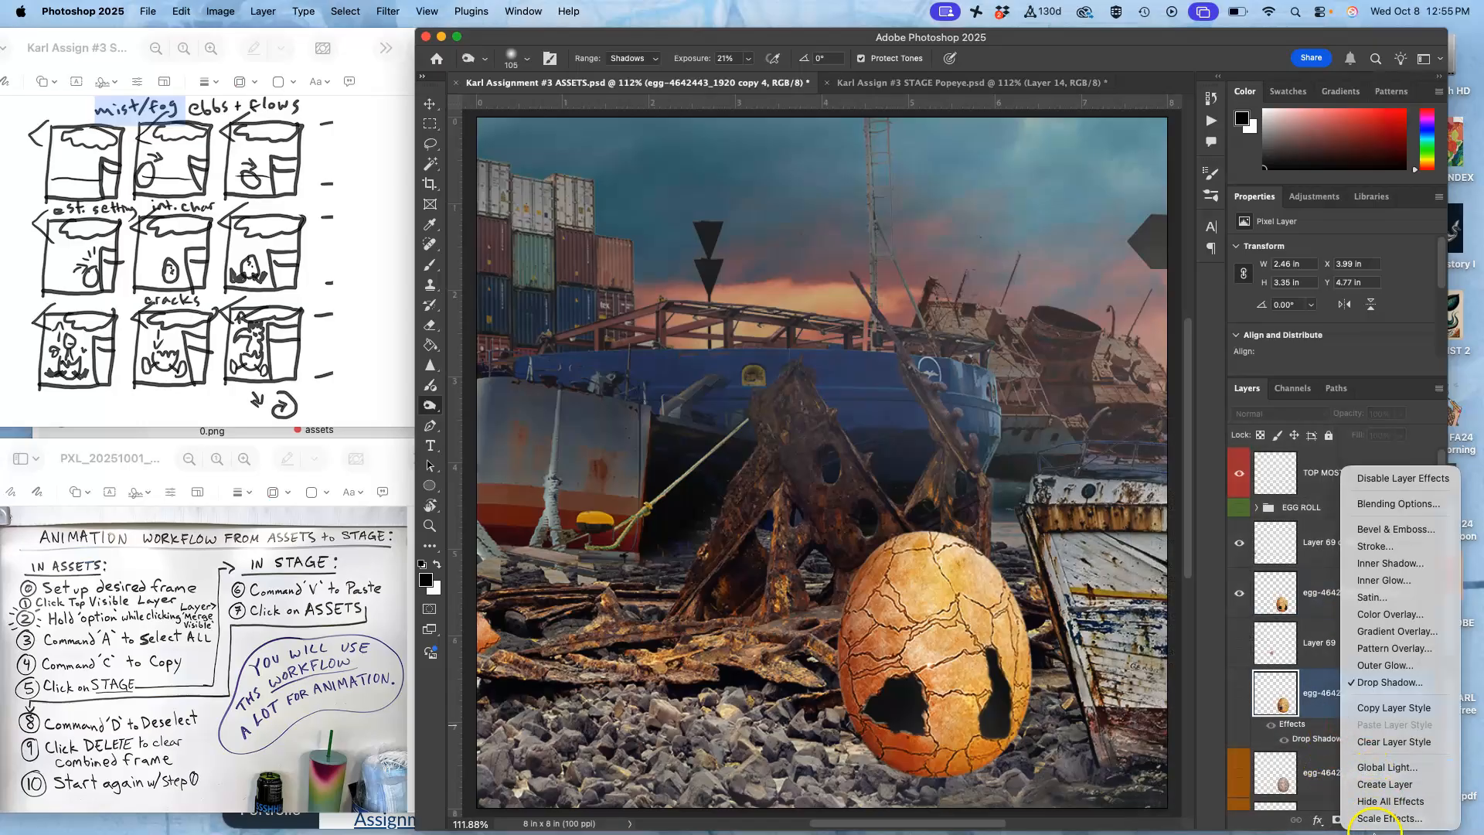
left_click(1370, 708)
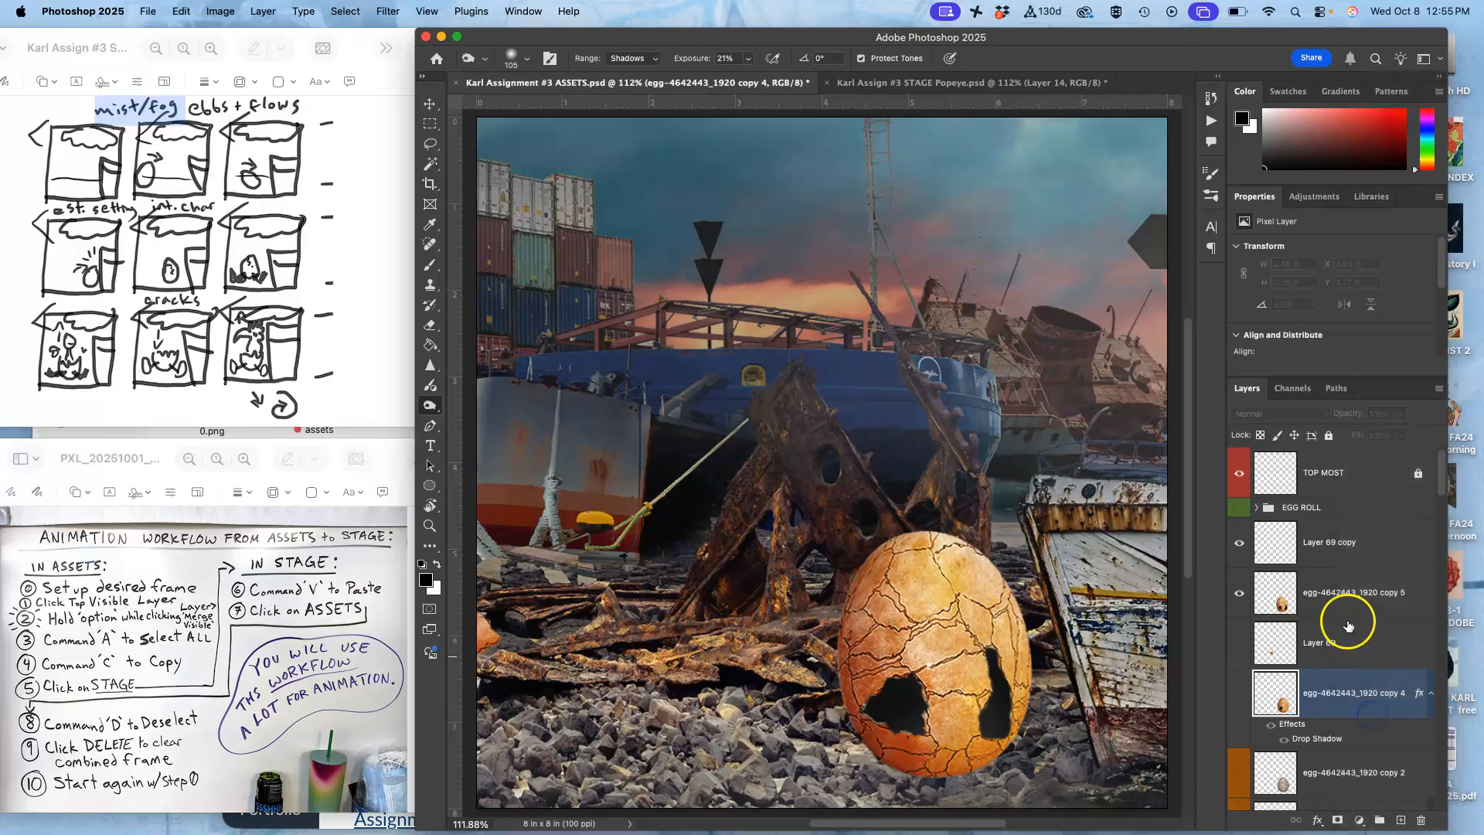
left_click(1345, 611)
right_click(1345, 611)
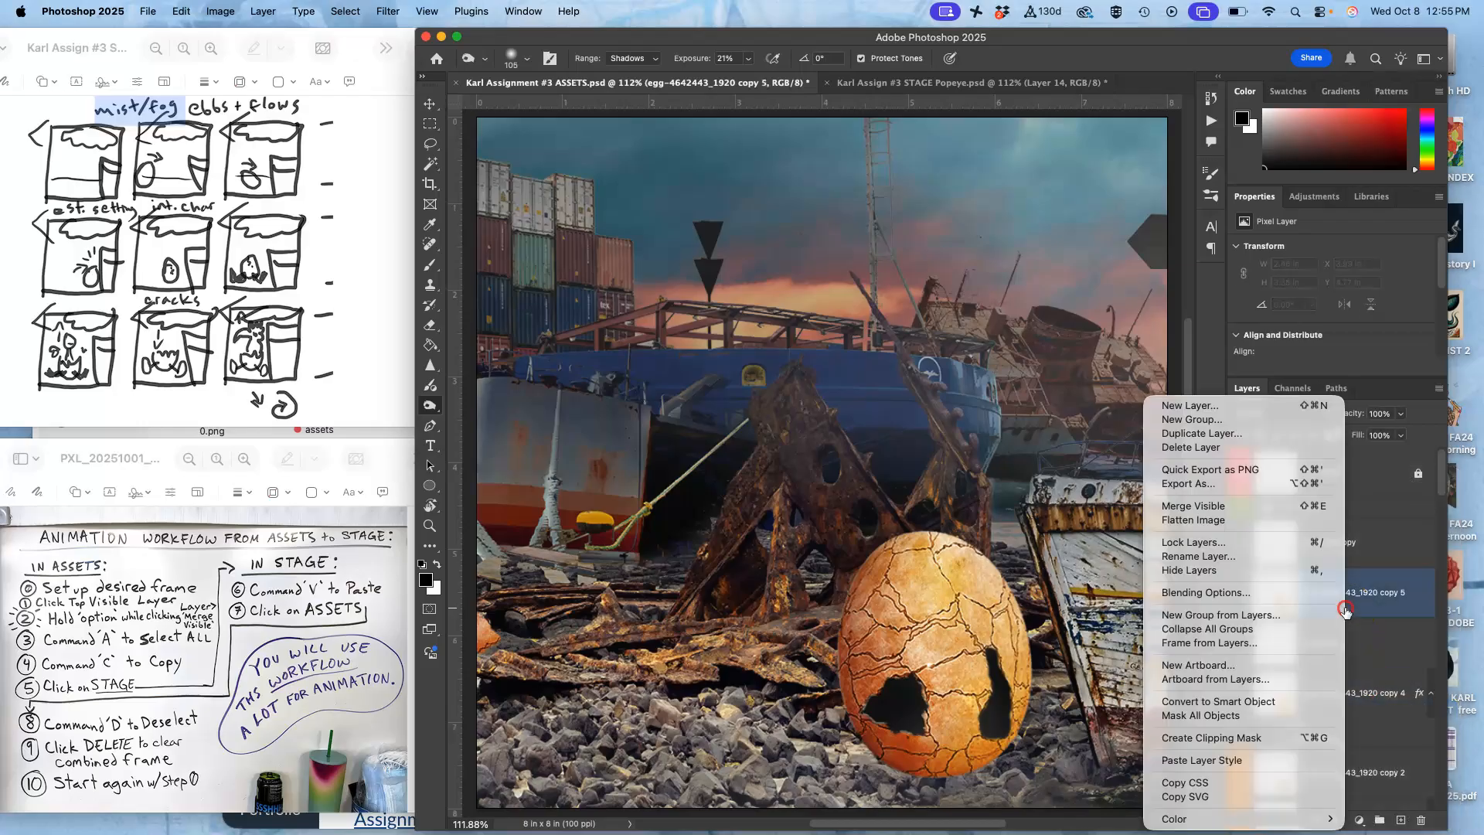
left_click(1255, 759)
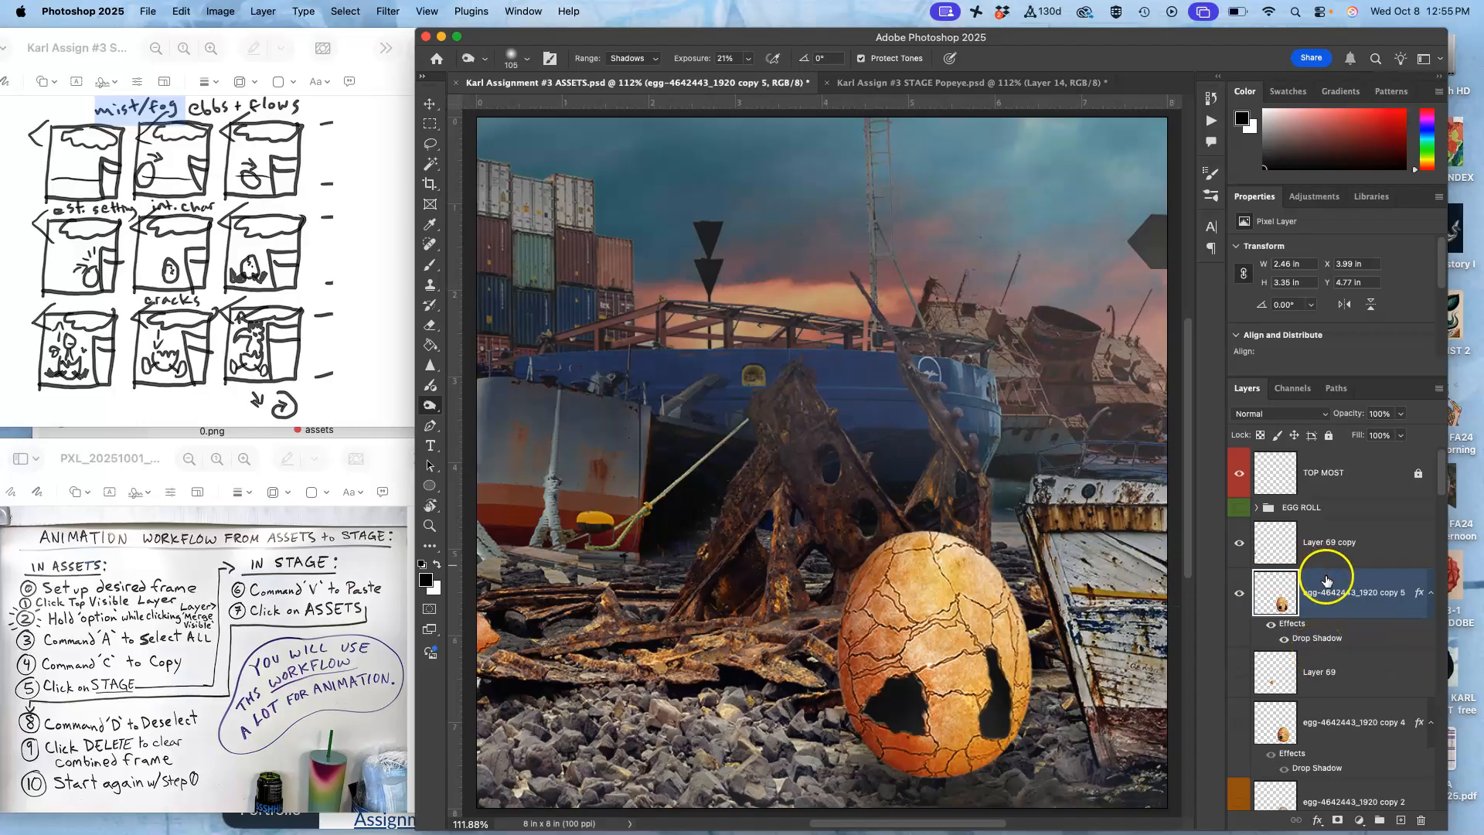
With the copy 4 egg shown and copy 5 hidden, lasso the second hole's cracked shell area and duplicate it onto a new layer.
left_click(1238, 547)
left_click(1237, 727)
left_click(1239, 592)
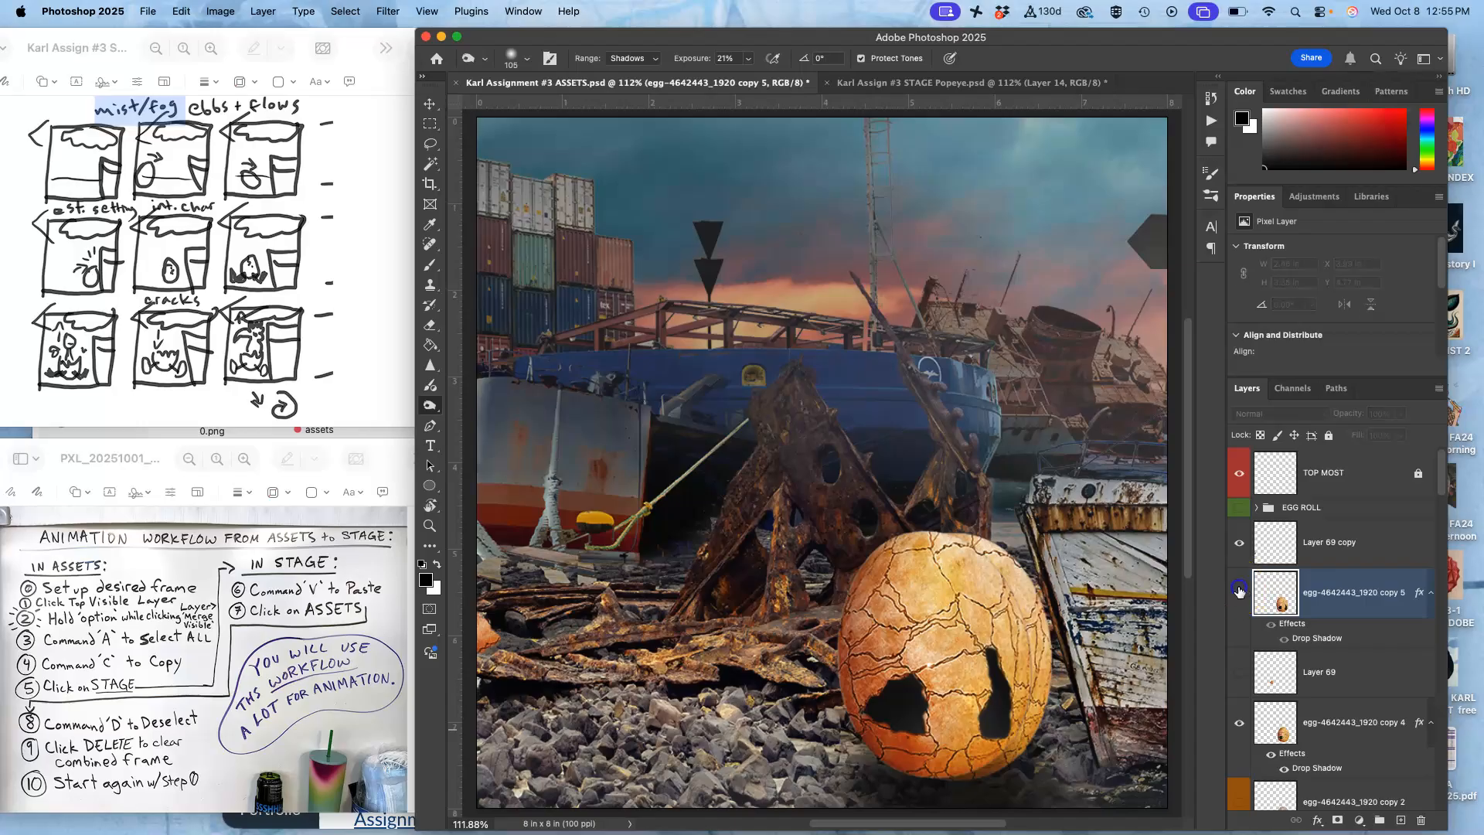
left_click(429, 145)
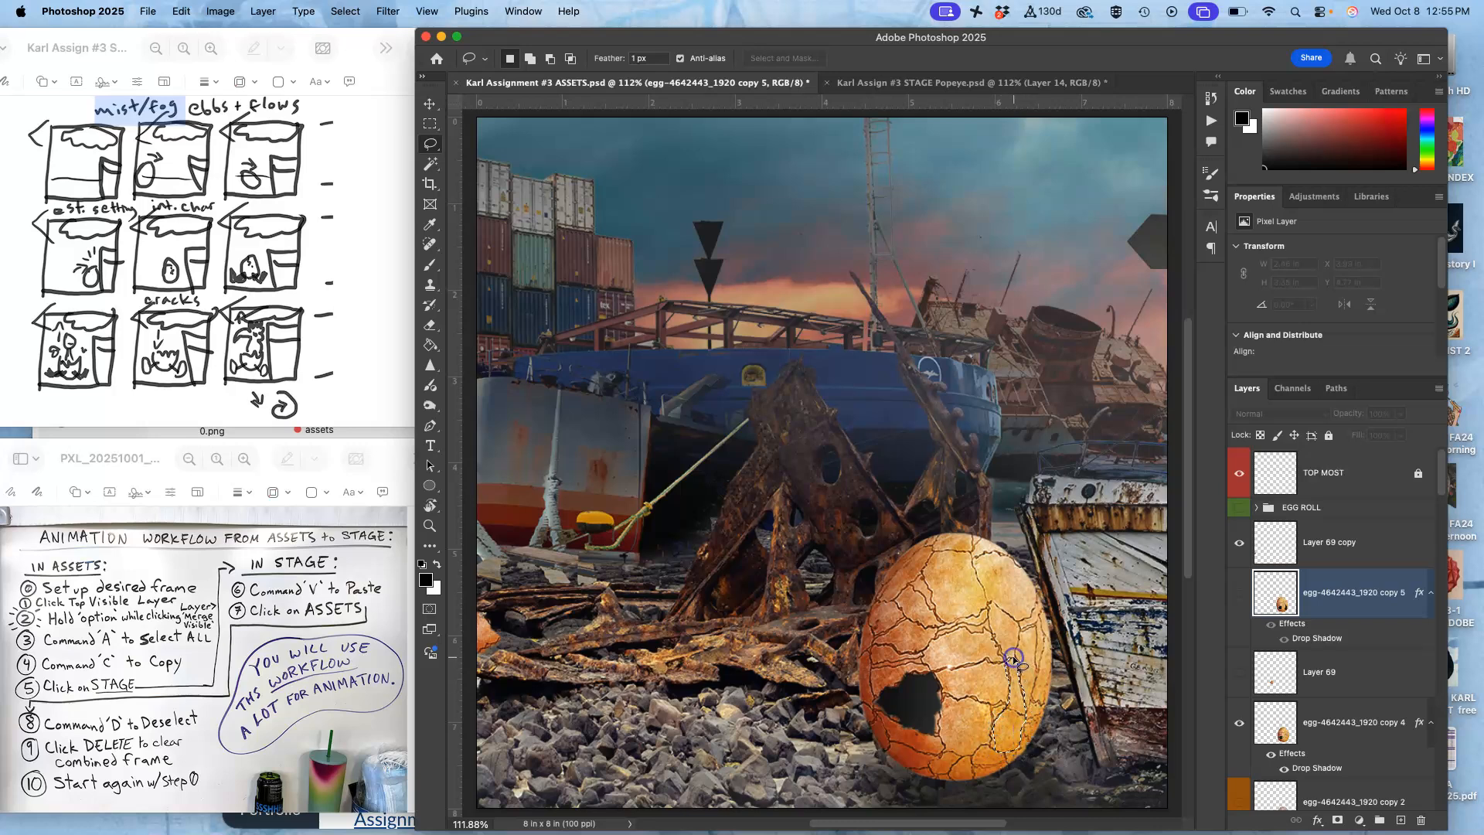
key("super+j")
Reorder the new shell-piece layer so it sits between Layer 69 copy and egg-4642443_1920 copy 5.
key("super+bracketright")
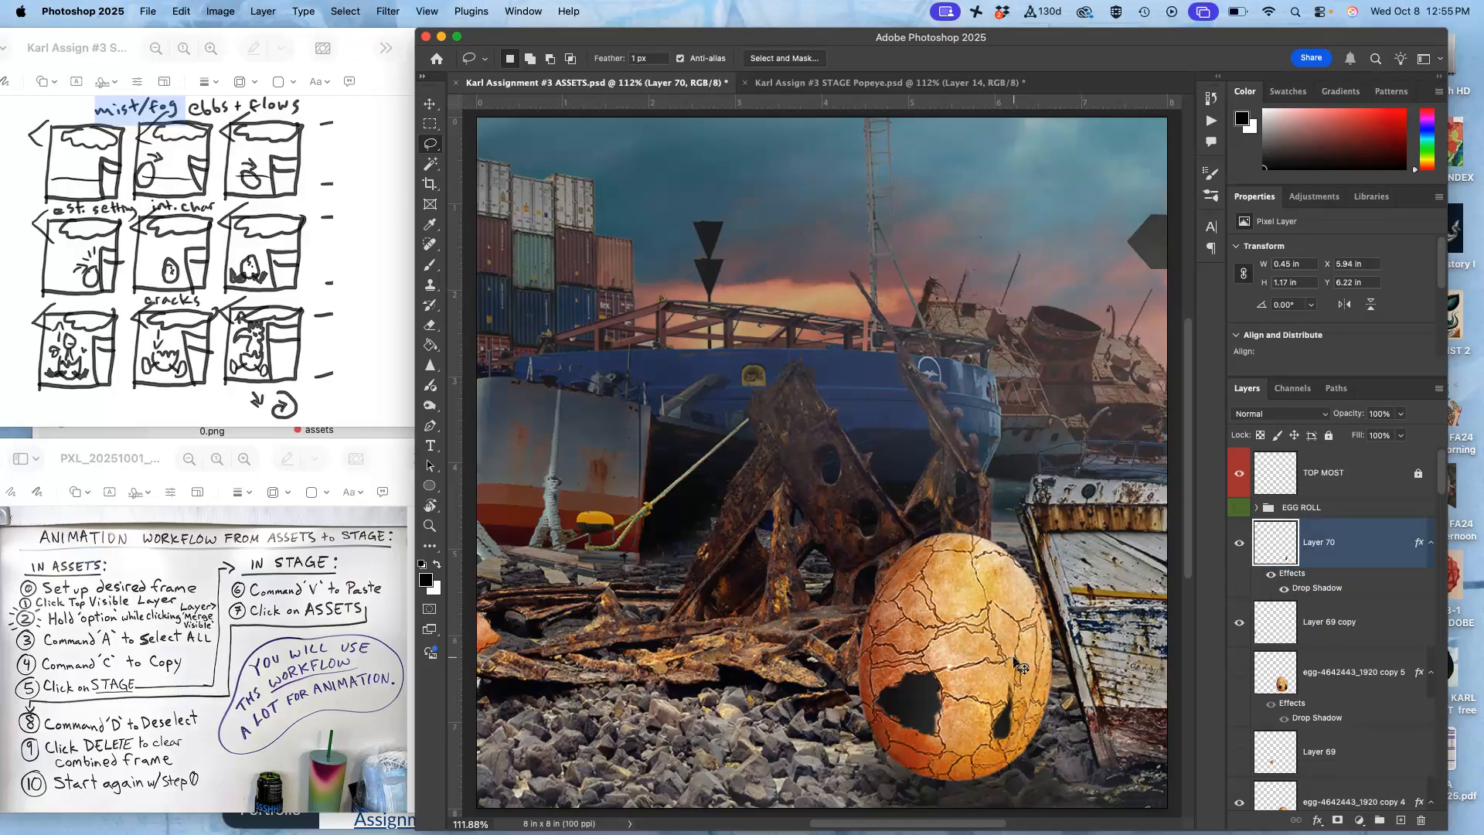
key("super+bracketright")
key("super+bracketright")
key("super+bracketleft")
key("super+bracketleft")
key("super+bracketleft")
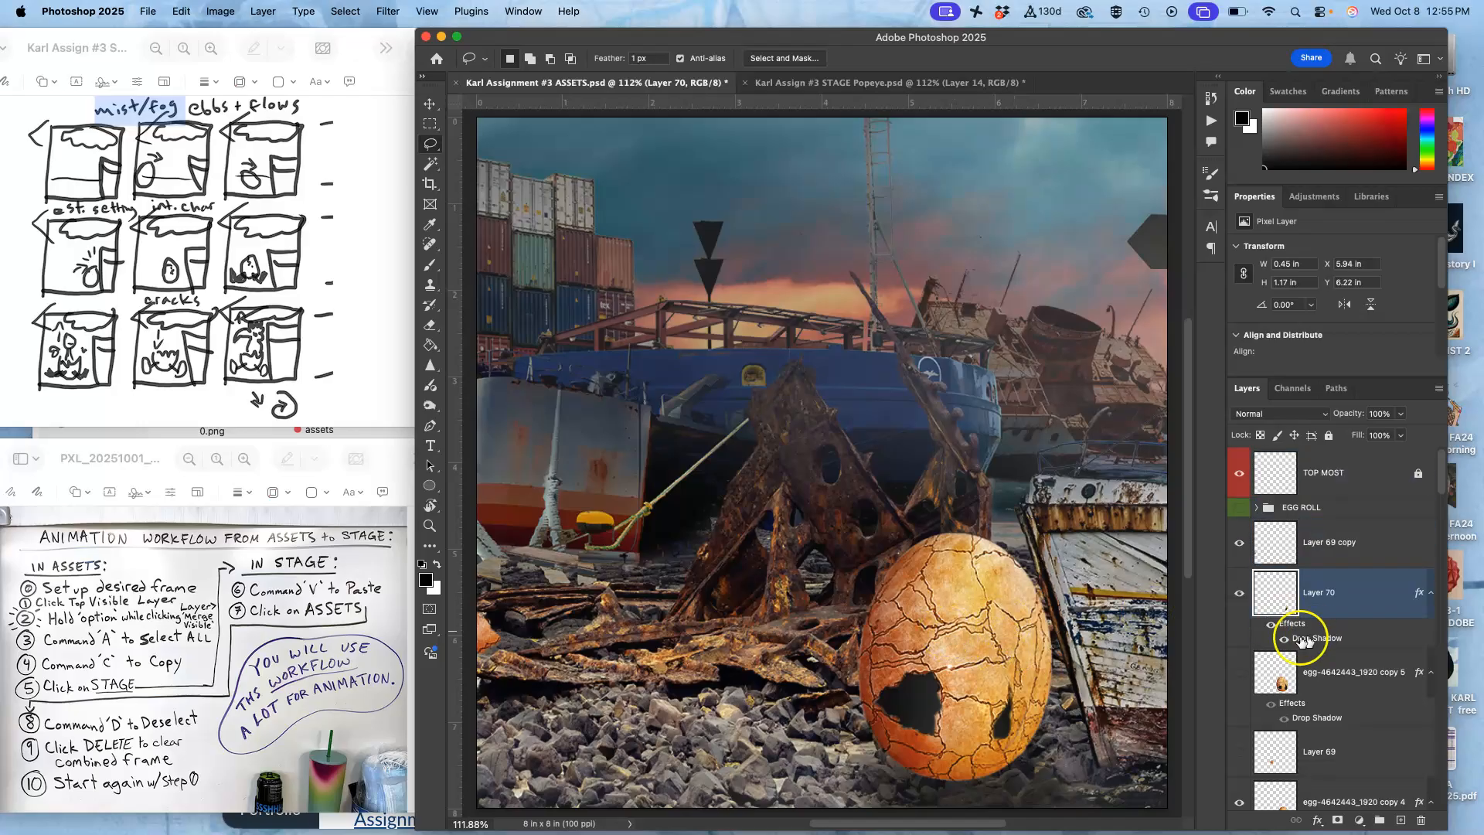
Turn off the shell-piece layer's effects, show the egg-4642443_1920 copy 5 layer and hide egg-4642443_1920 copy 4.
left_click(1240, 669)
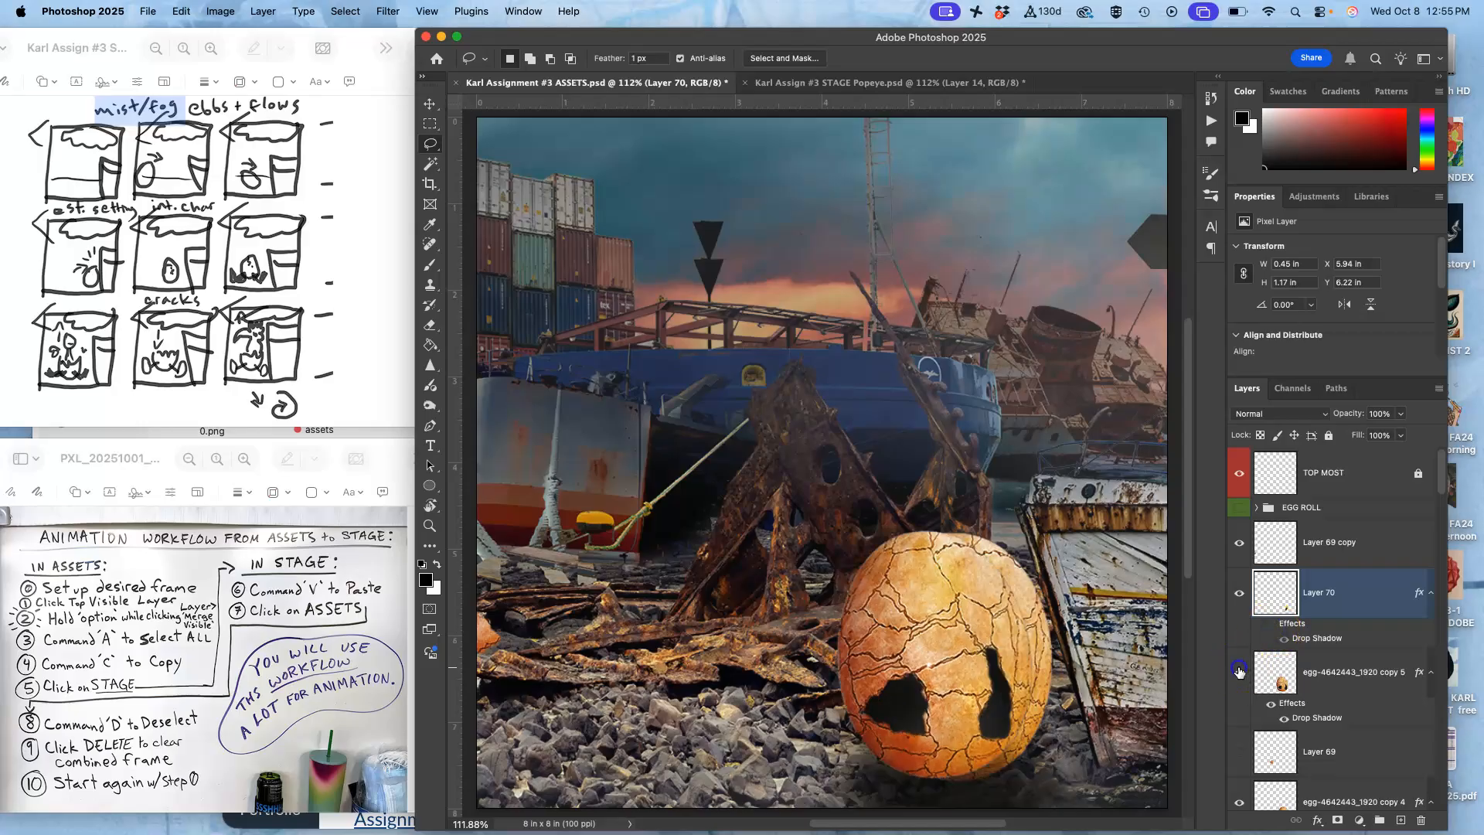
scroll(1285, 703, "down", 2)
left_click(1239, 730)
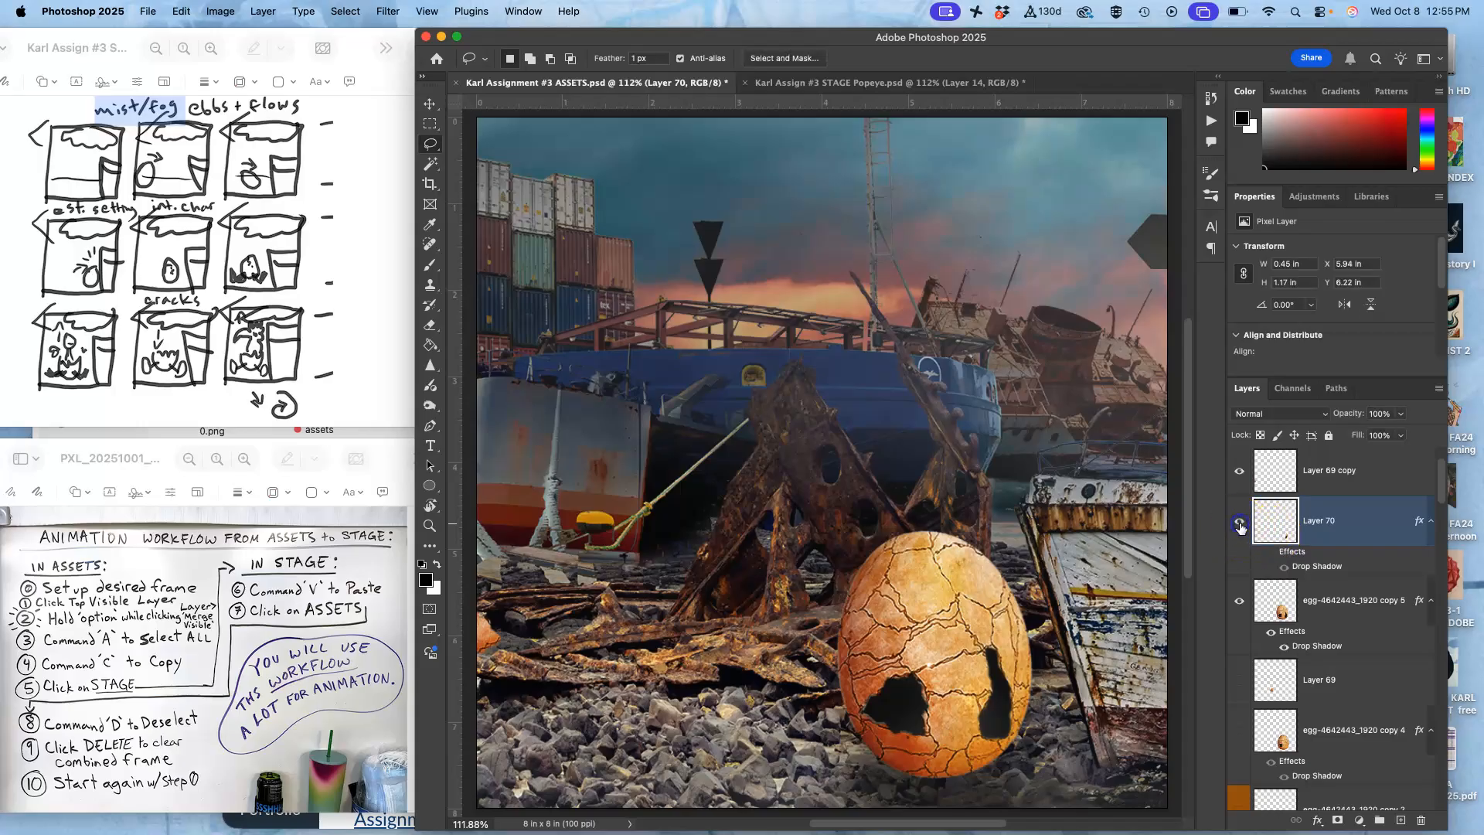
Move the shell piece on Layer 70 off the egg's right side to about X 6.54 in, Y 5.71 in.
left_click(430, 103)
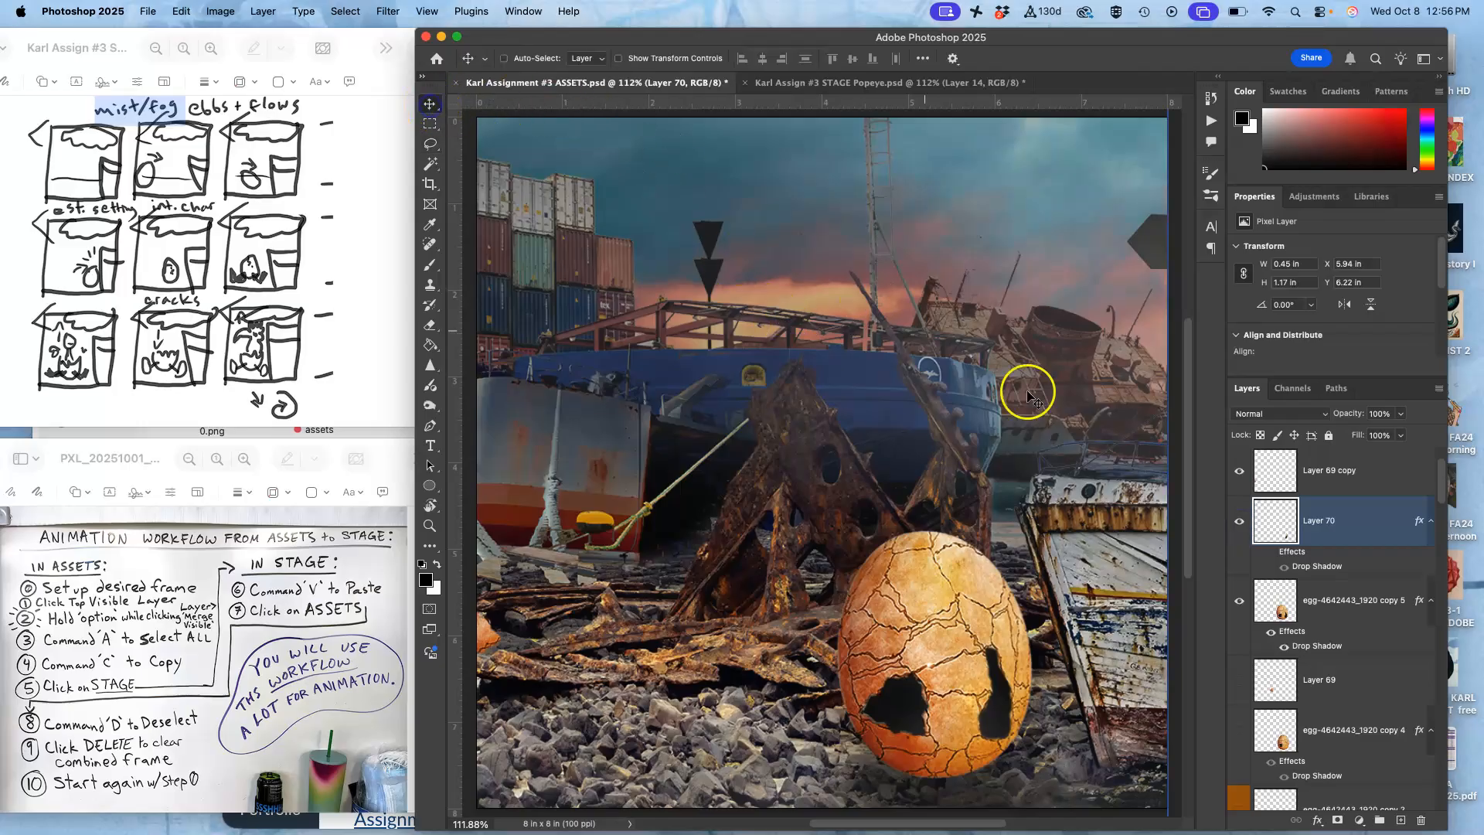
left_click(1024, 642, "shift+super")
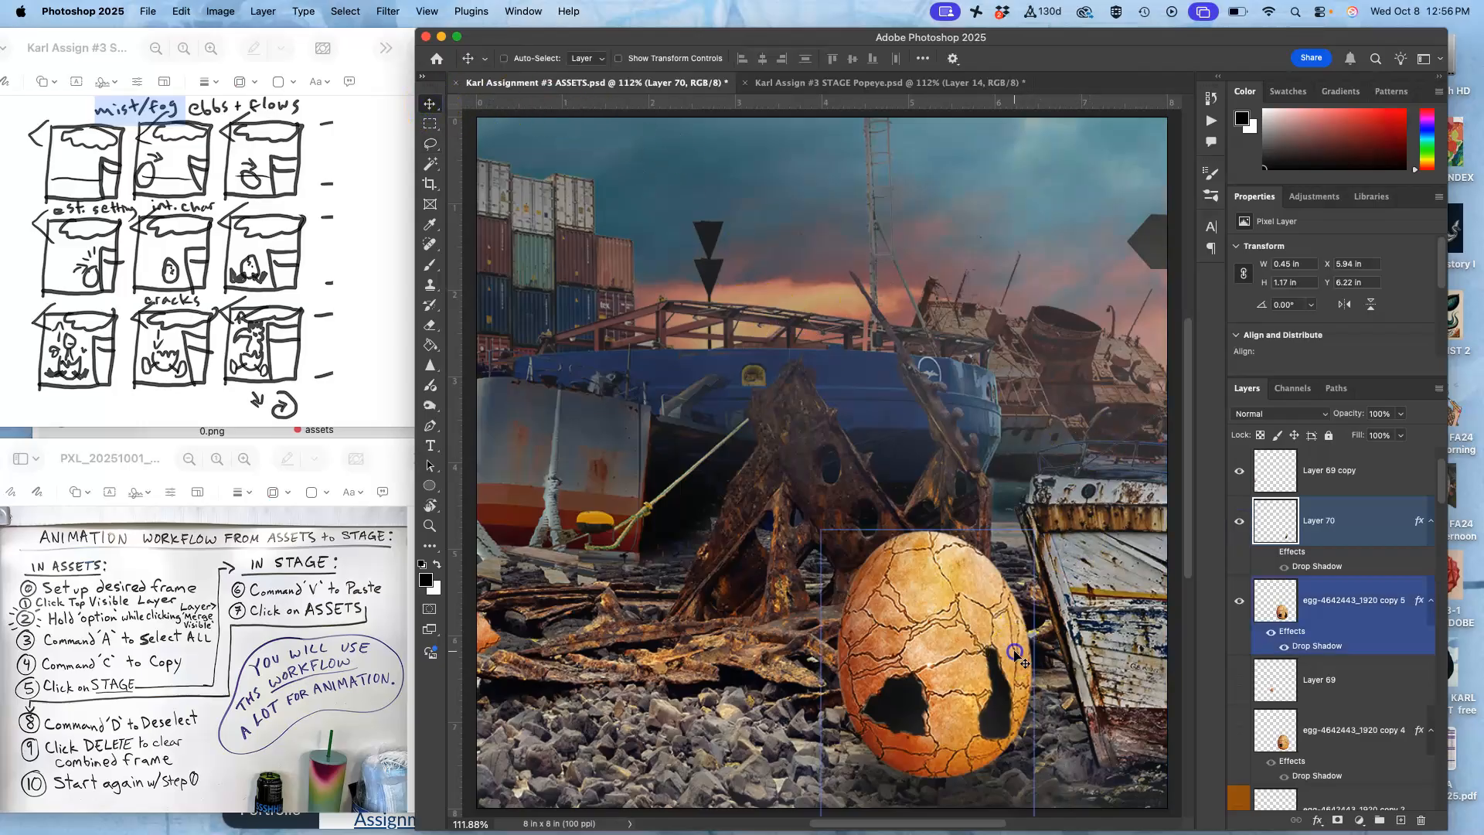
left_click_drag(1015, 652, 1102, 606)
Free-transform the shell piece, rotating it about 4.4° and distorting its lower end toward the egg.
key("super+t")
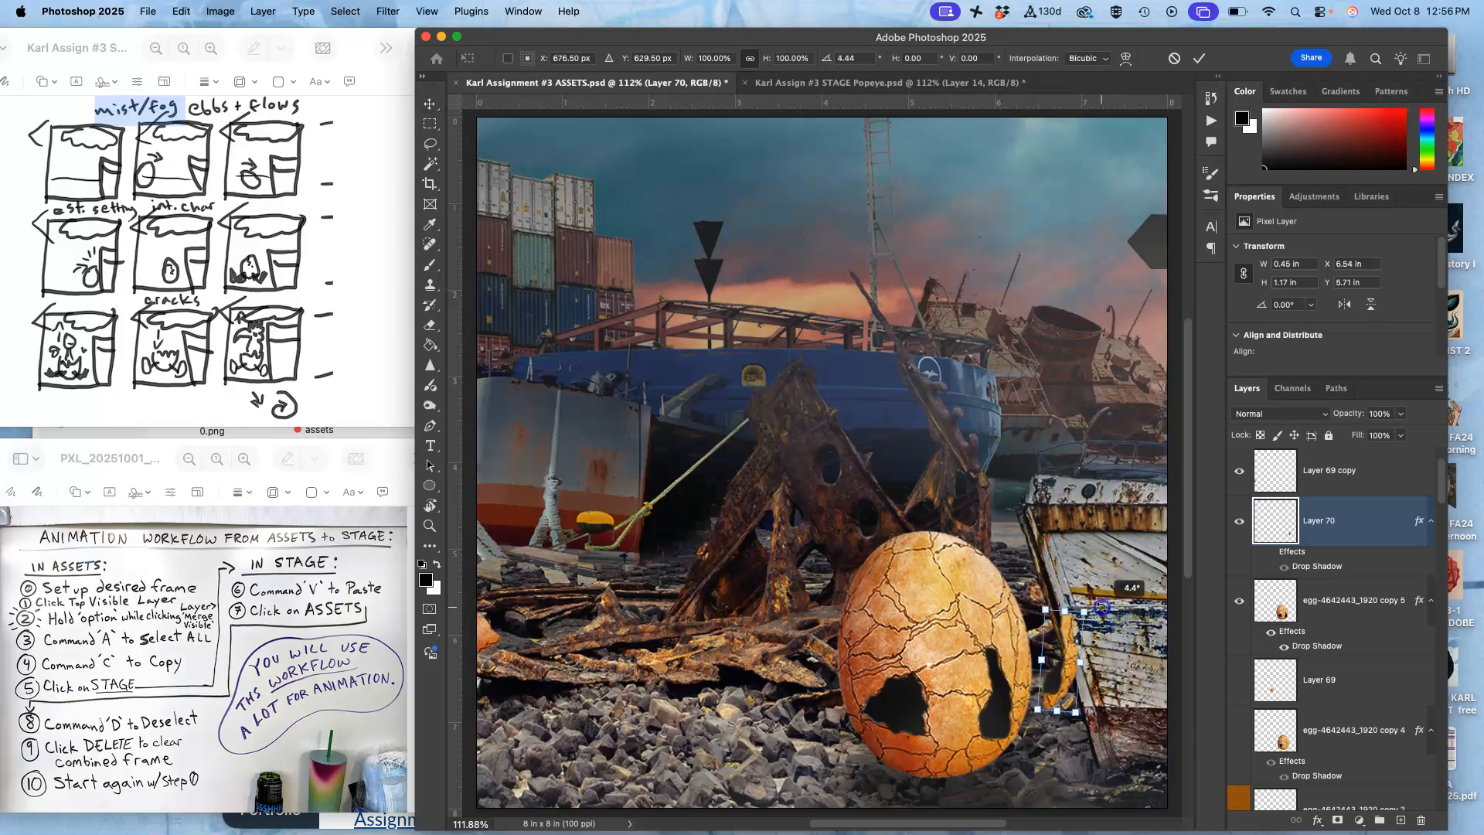
right_click(1062, 689)
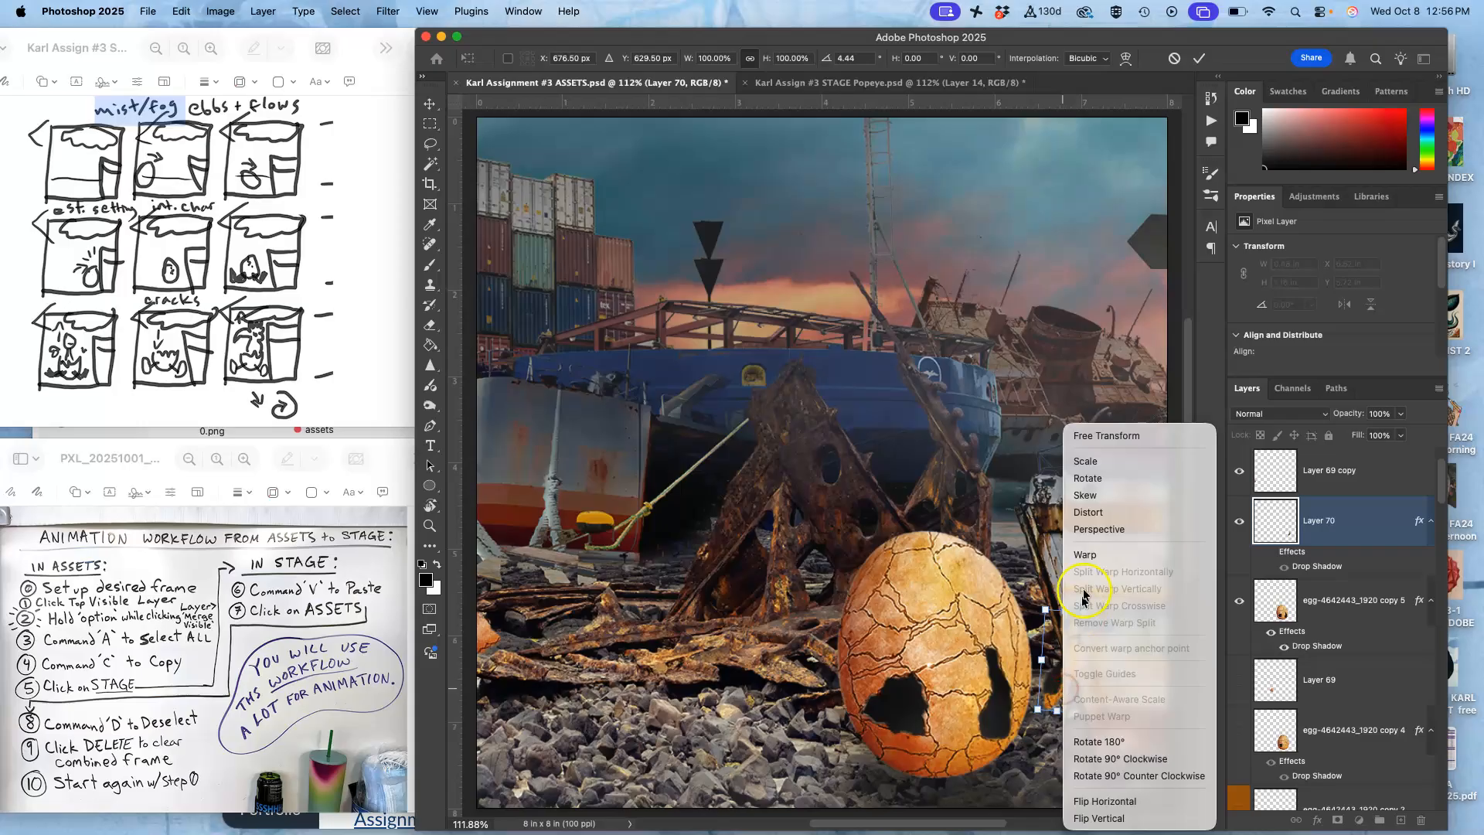
left_click(1089, 512)
left_click_drag(1057, 710, 970, 696)
key("Return")
Rotate and lower the shell piece beside the egg at about X 6.82 in, Y 6.02 in, then compare with the STAGE frame.
key("super+t")
left_click_drag(1068, 649, 1073, 652)
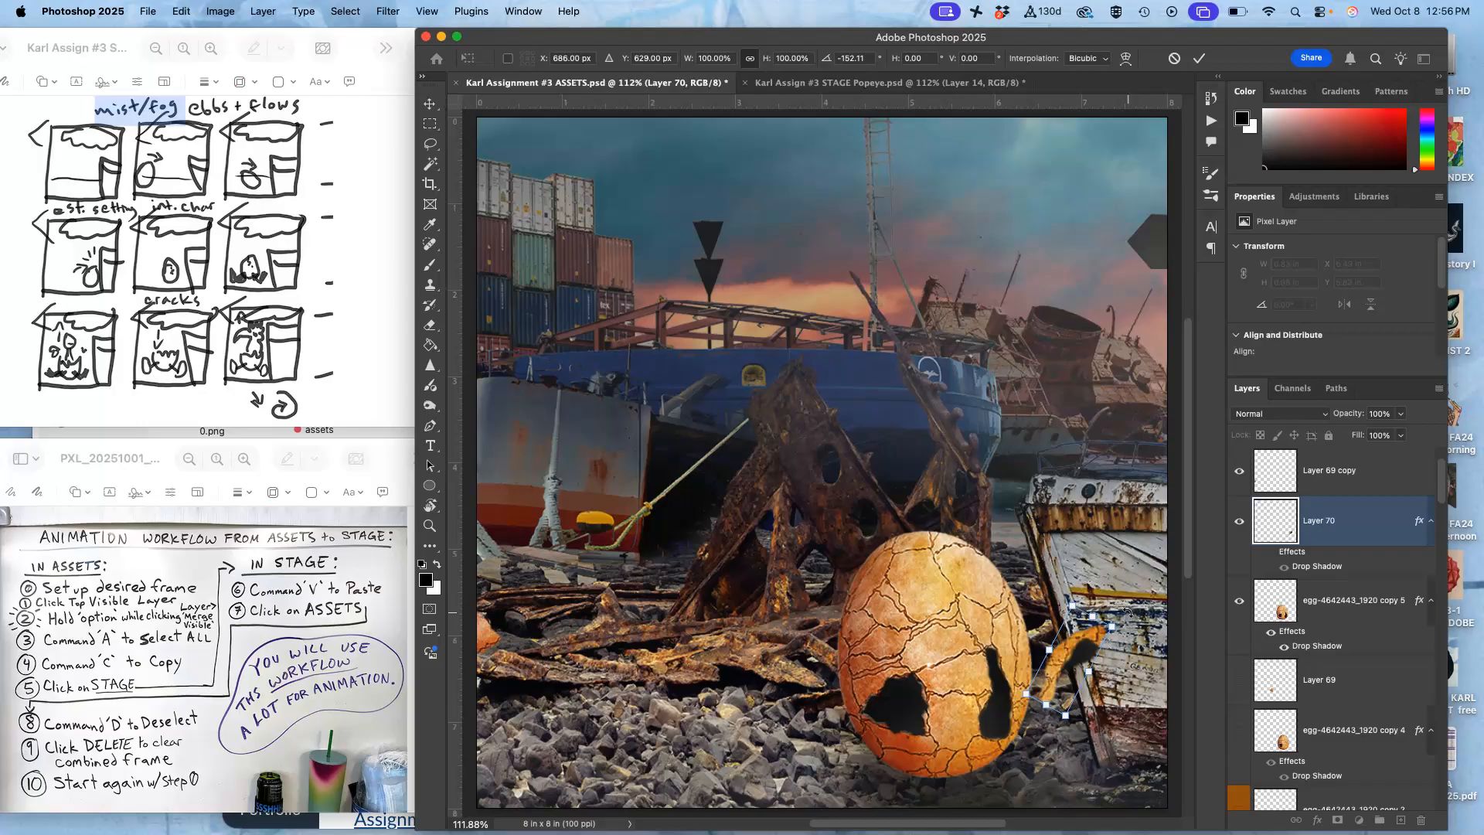
left_click_drag(1128, 613, 1105, 696)
key("Return")
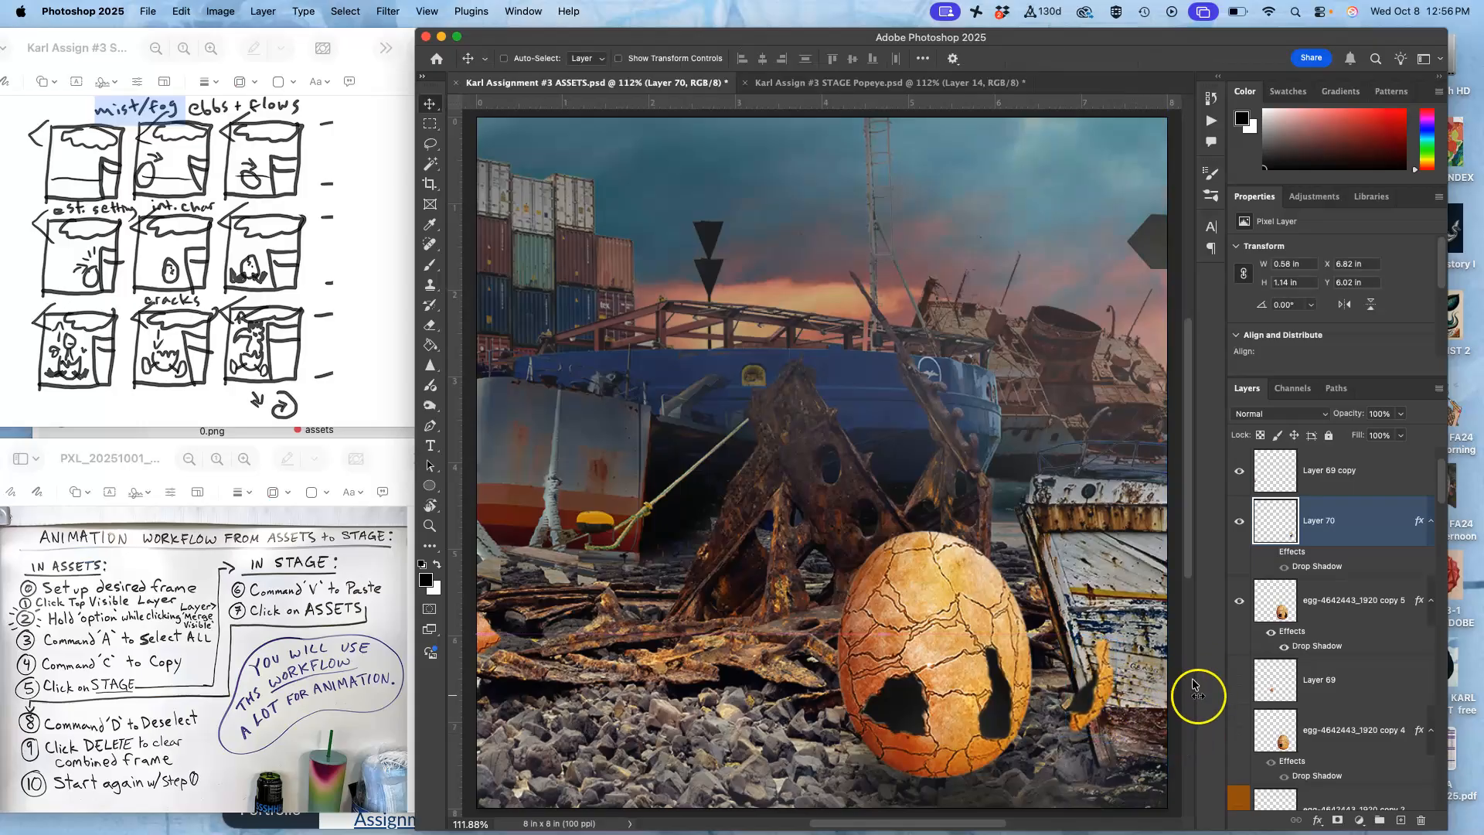
left_click(940, 82)
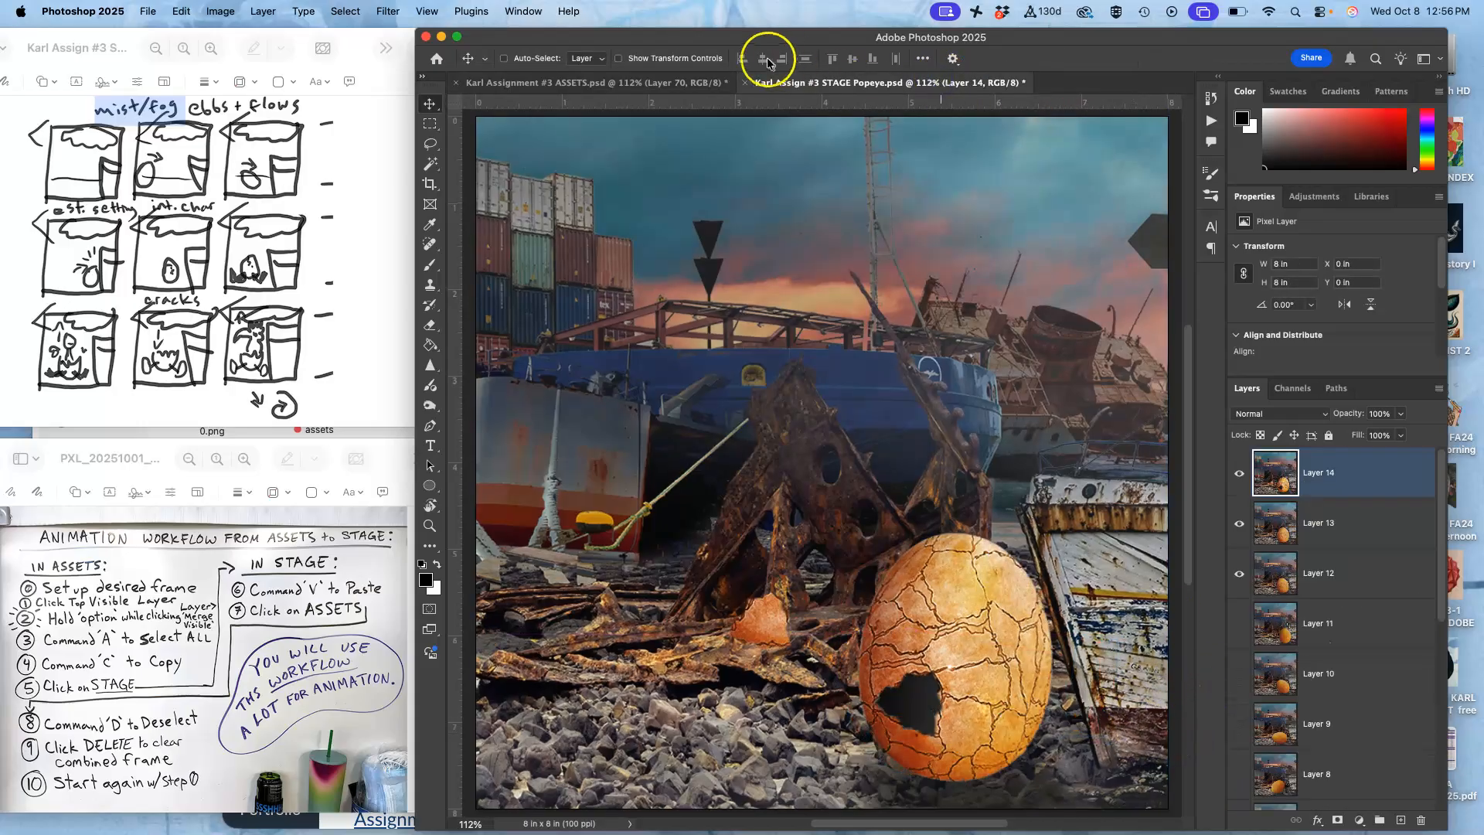
left_click(669, 82)
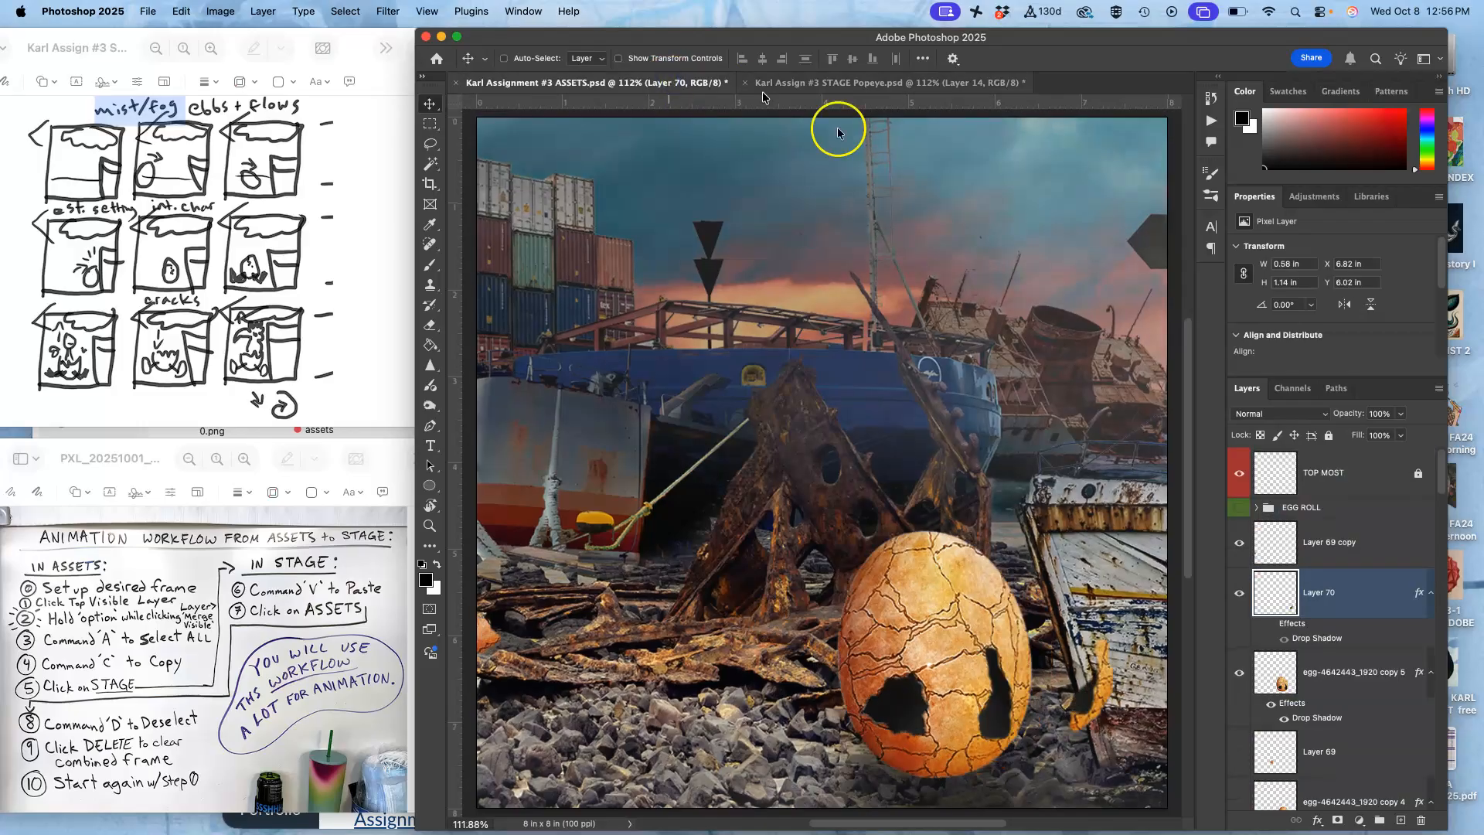
Add a new layer above the EGG ROLL group, directly under TOP MOST, and give it an orange color label.
left_click(1285, 551)
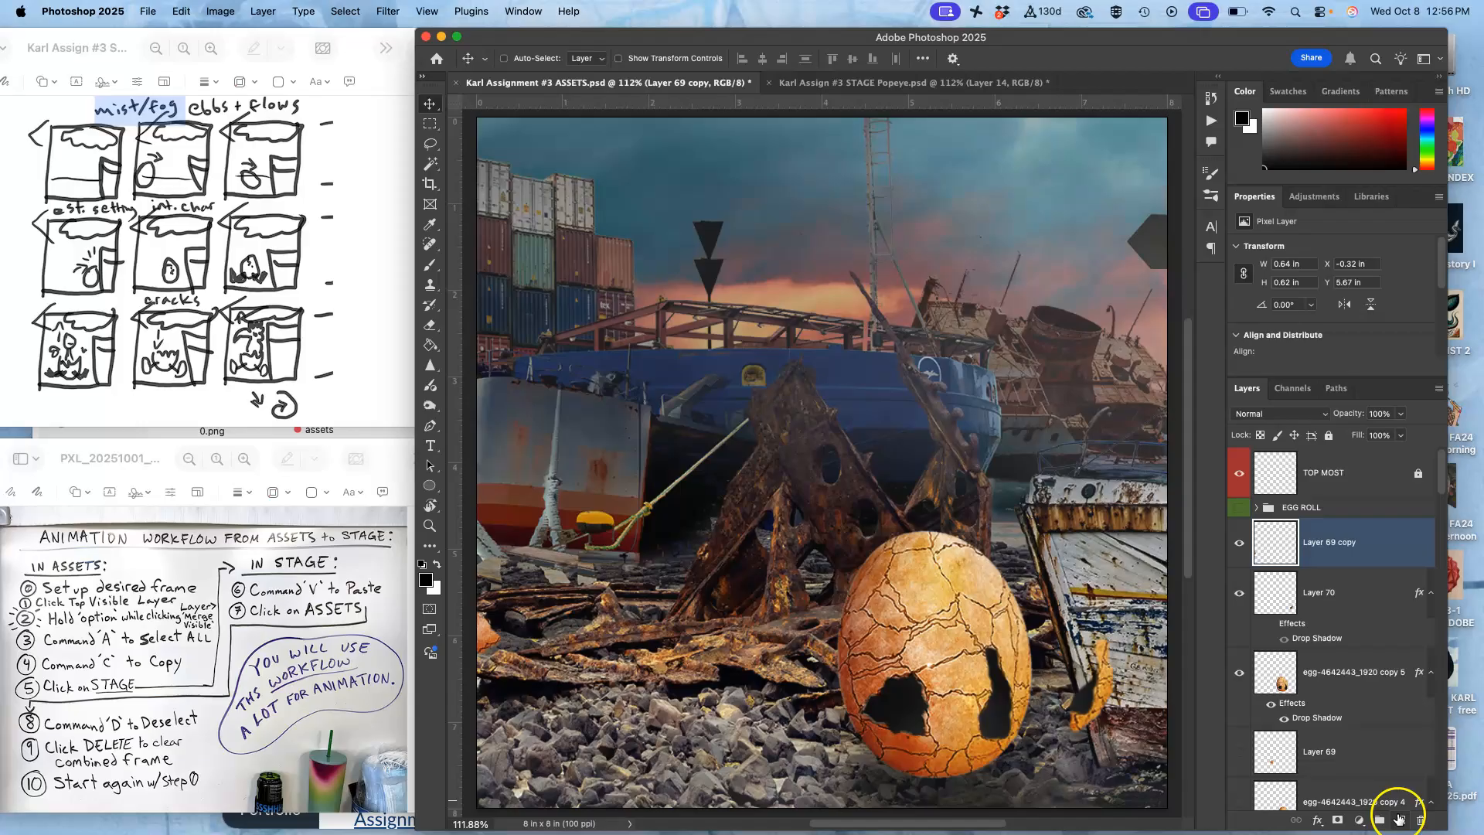
left_click(1399, 819)
left_click_drag(1341, 546, 1323, 493)
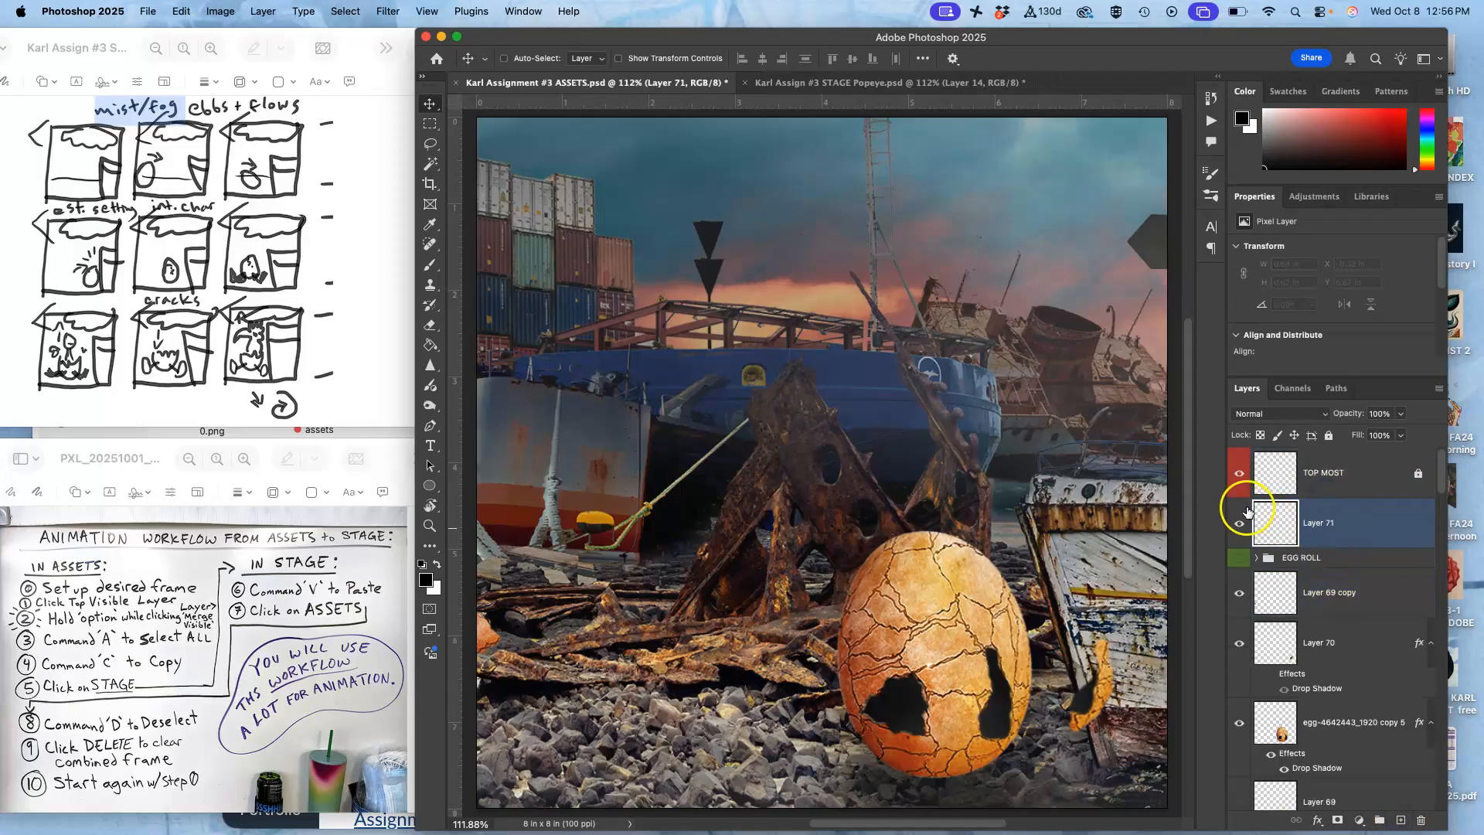
right_click(1243, 507)
left_click(1268, 583)
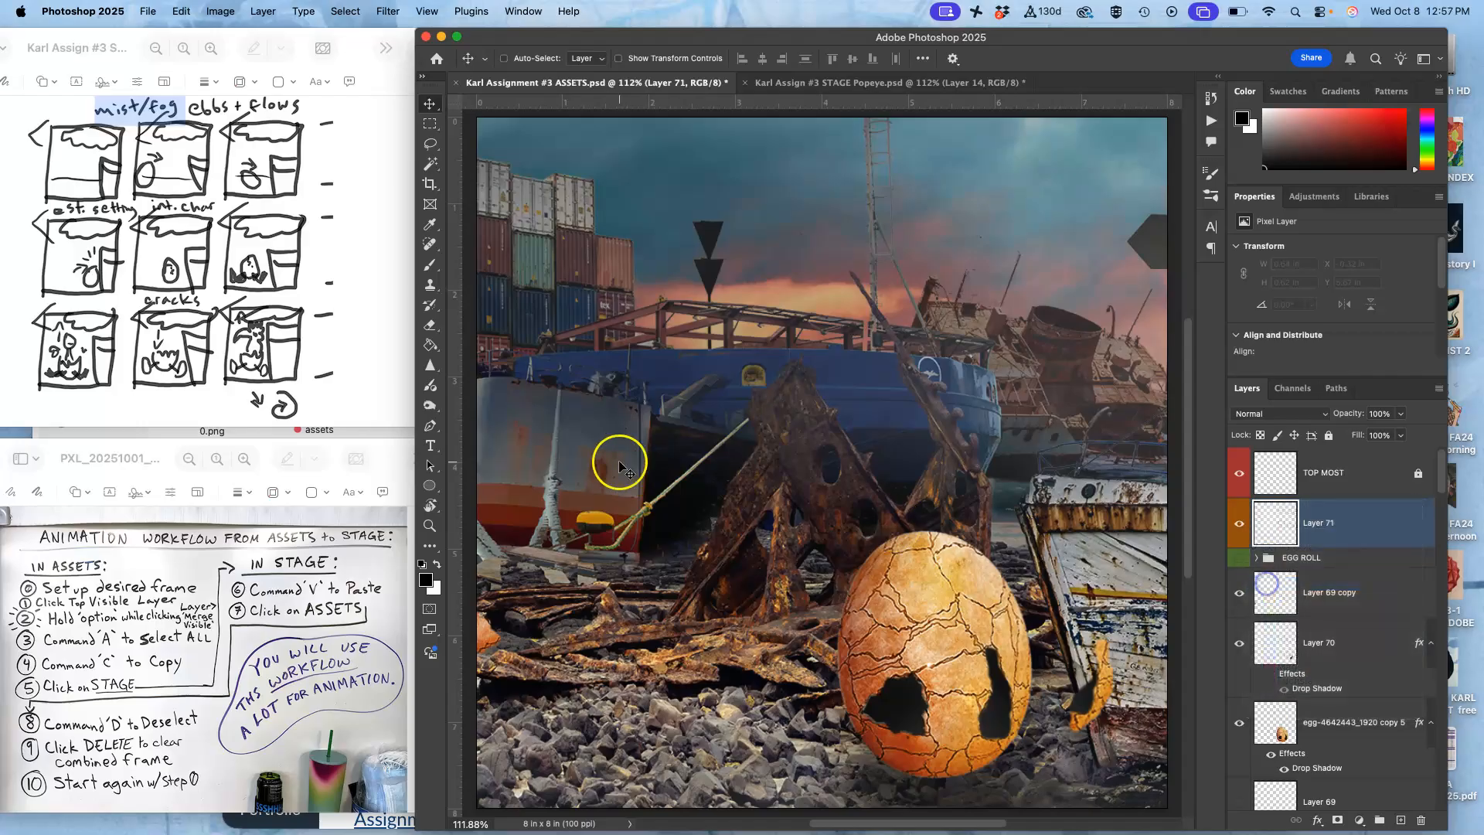
Switch to Finder and bring the dinosaur character PNG from the Assignment #3 folder into the ASSETS document.
left_click(354, 433)
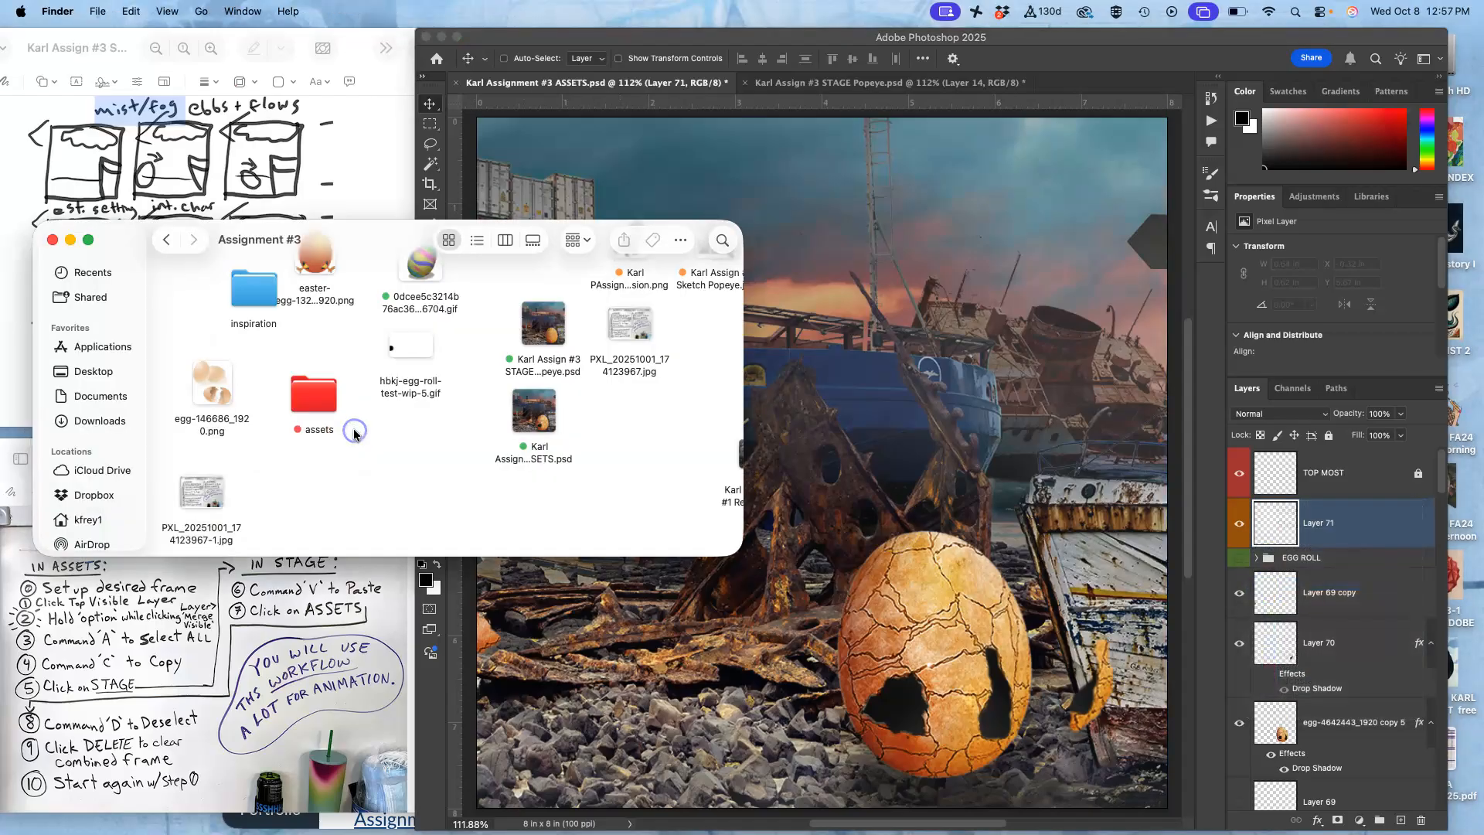
scroll(413, 381, "up", 2)
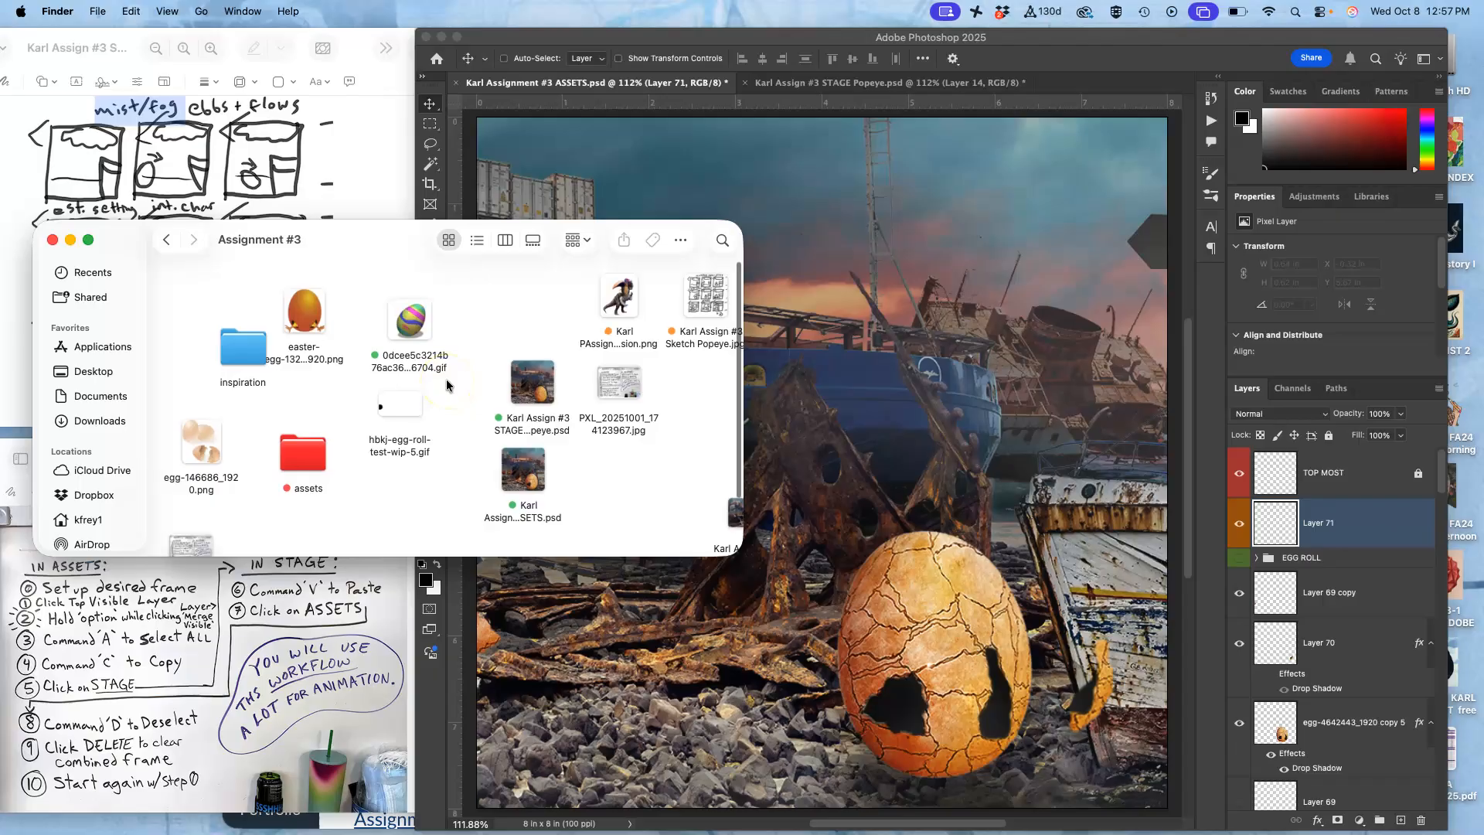
scroll(464, 371, "right", 1)
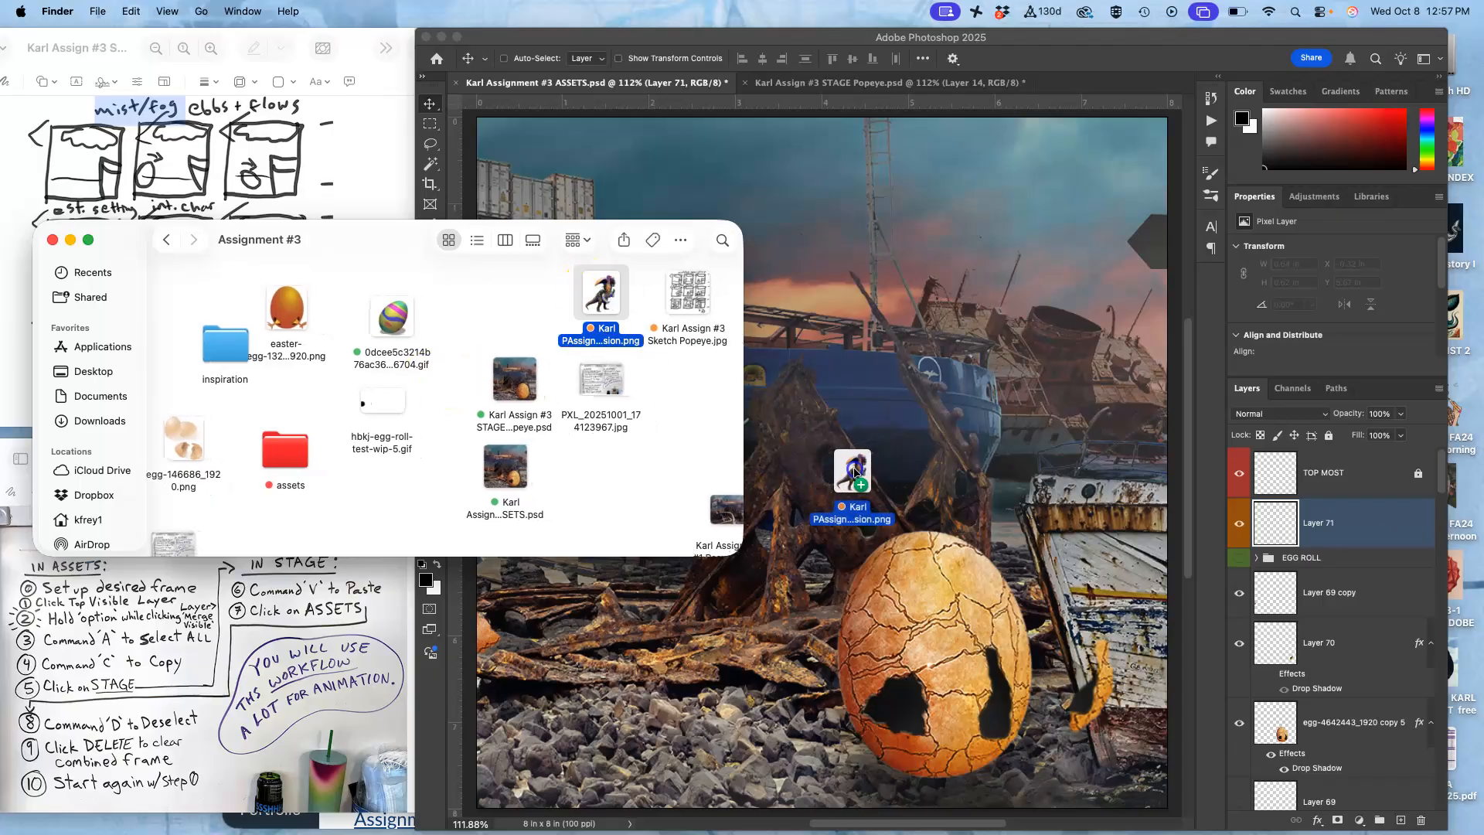